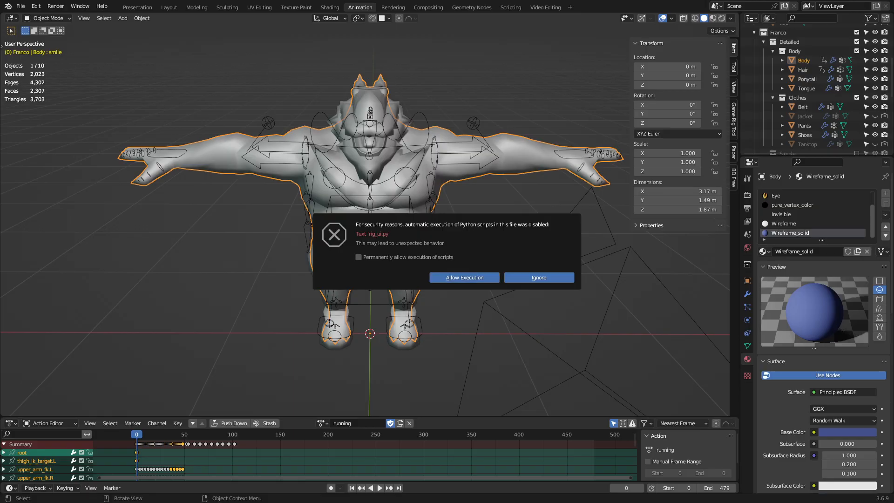
Allow the file's Python scripts to execute and open the add-on preferences
click(465, 278)
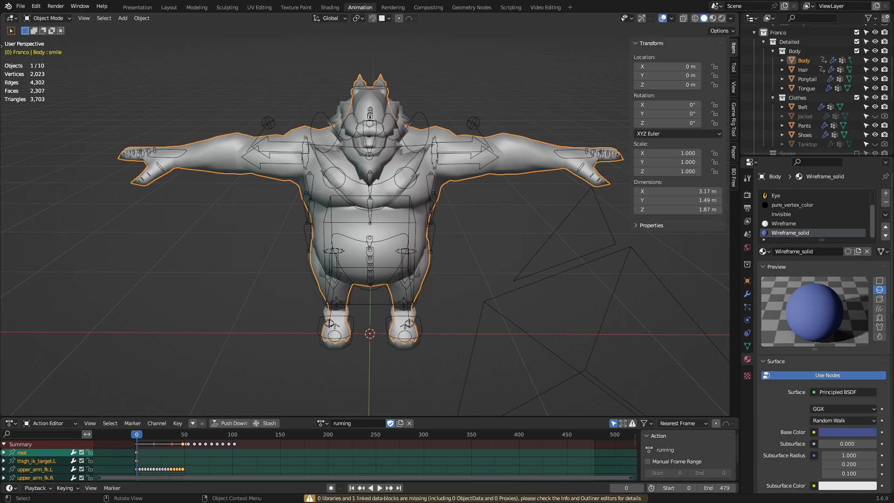
click(56, 6)
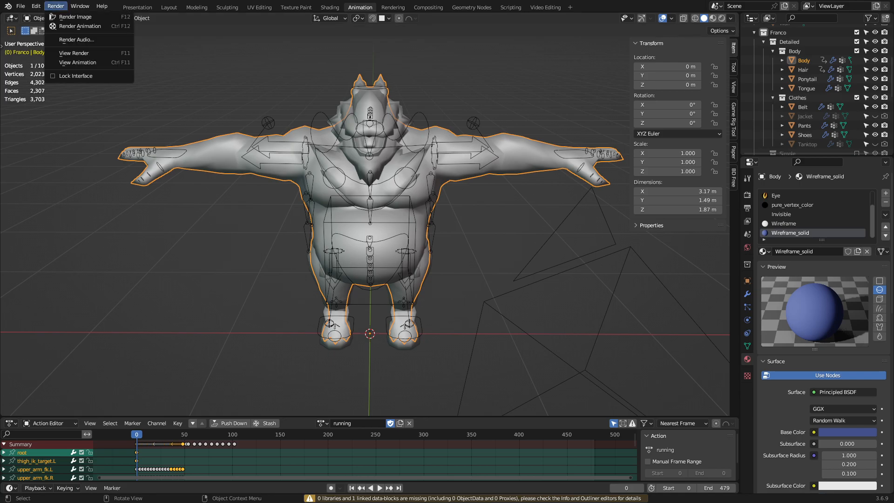
click(51, 139)
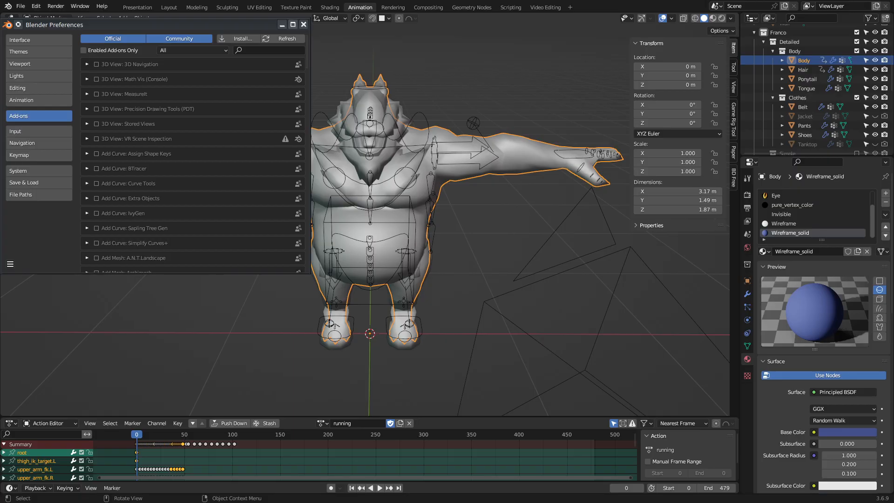
click(36, 6)
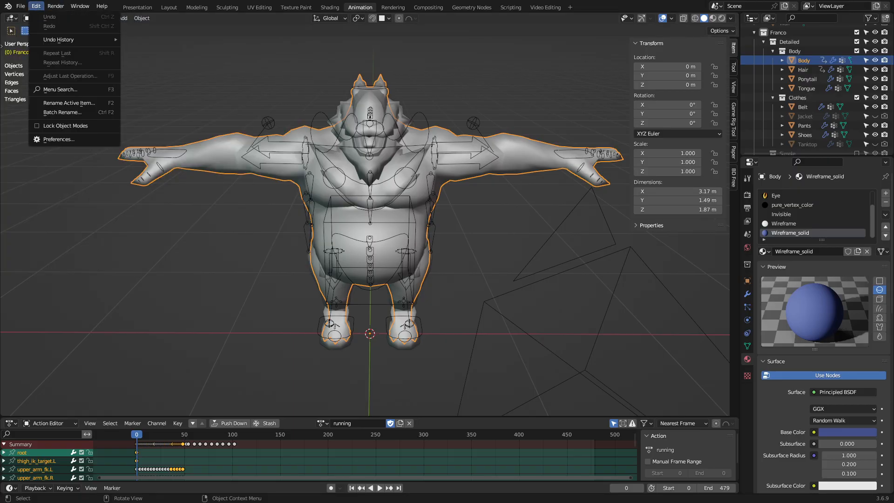
click(60, 139)
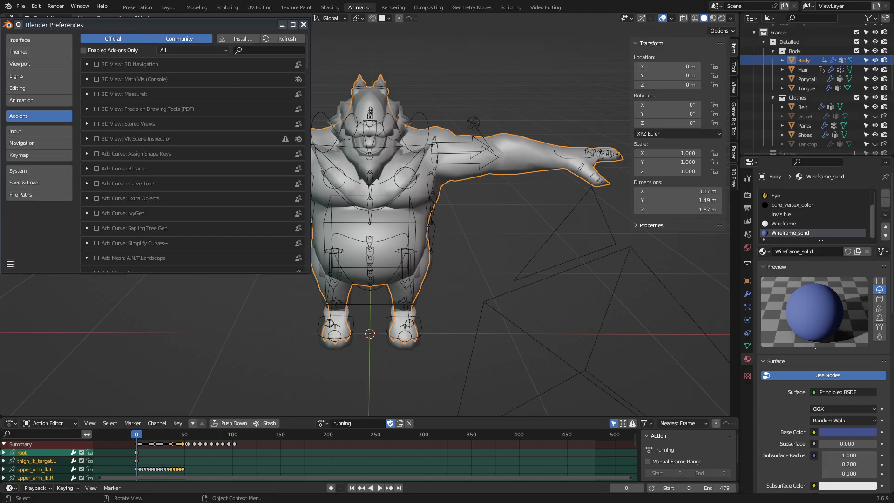
Find the Rigify add-on by searching for "rigi", expand its details, and save and close the preferences
click(246, 50)
text(rigi)
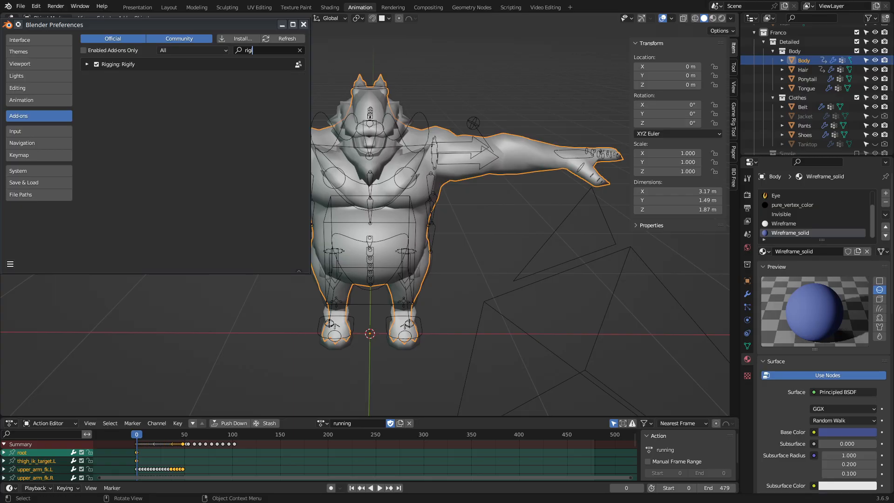
click(86, 64)
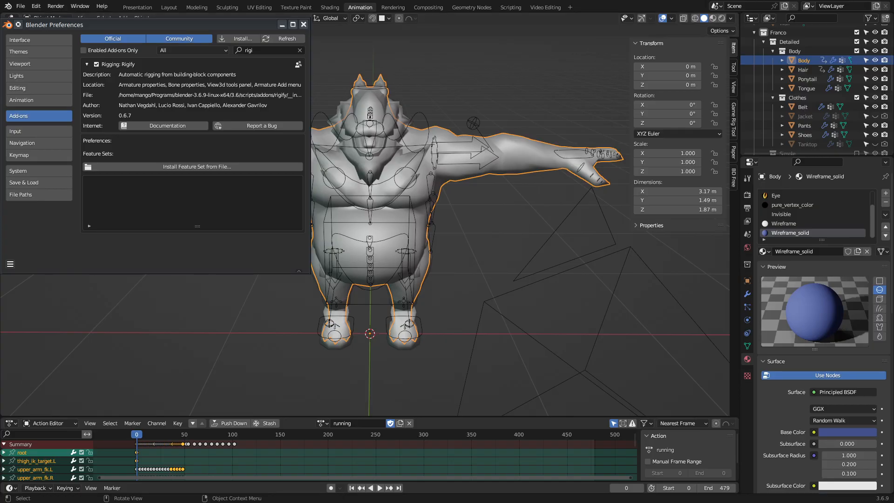
click(10, 264)
click(41, 240)
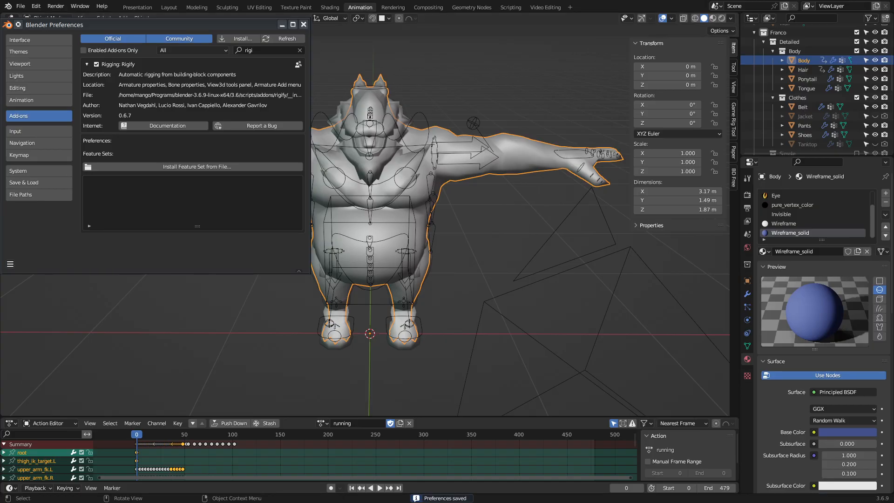
click(304, 24)
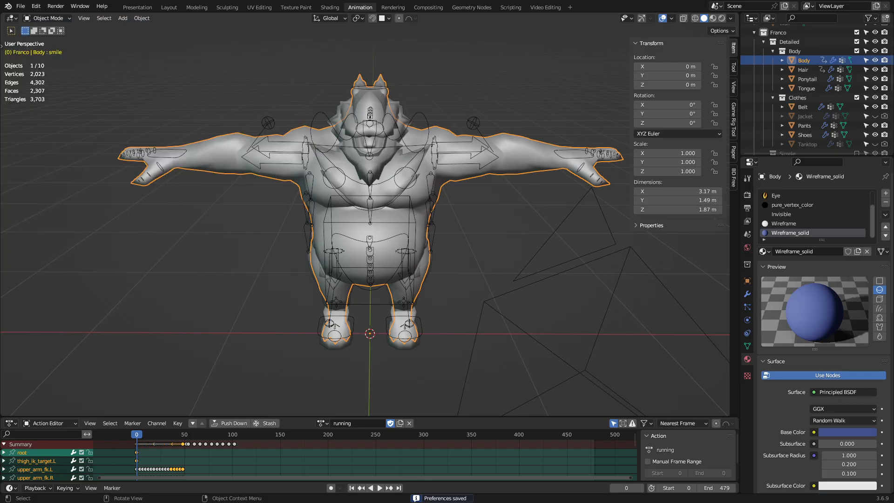
Switch to the Layout workspace, select the character's rig and put it in Object Mode
click(168, 7)
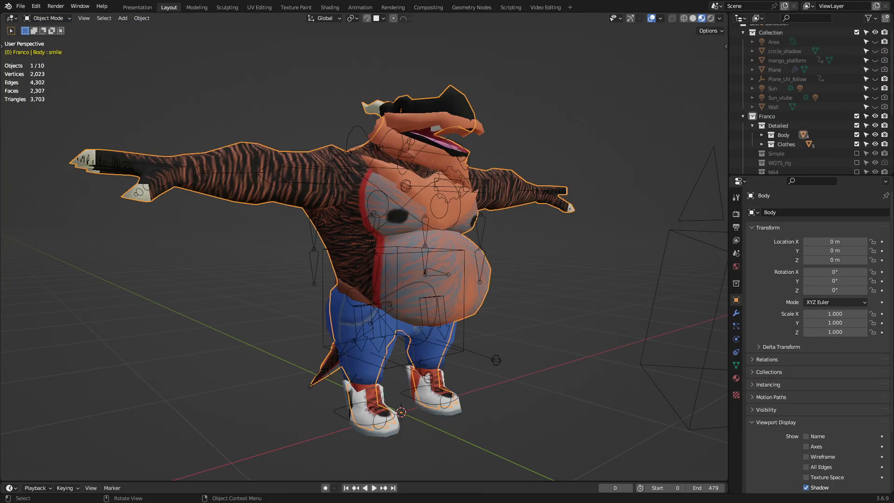
middle_drag(401, 233, 317, 236)
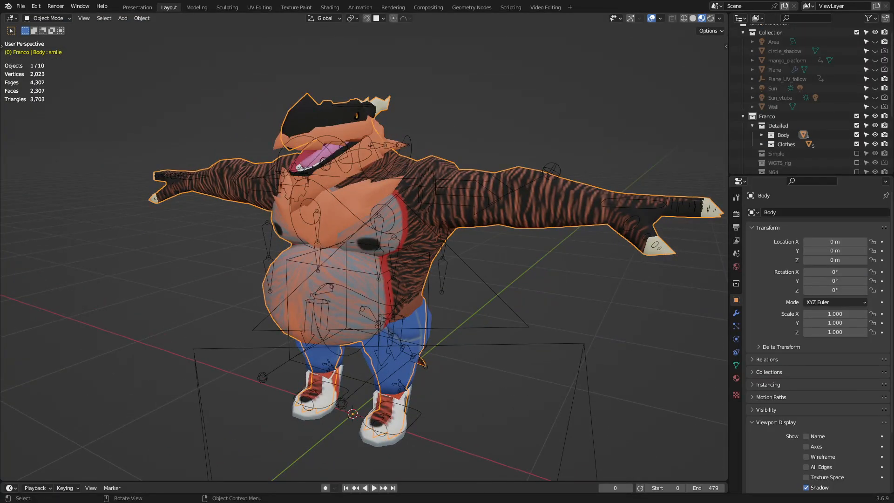
click(552, 171)
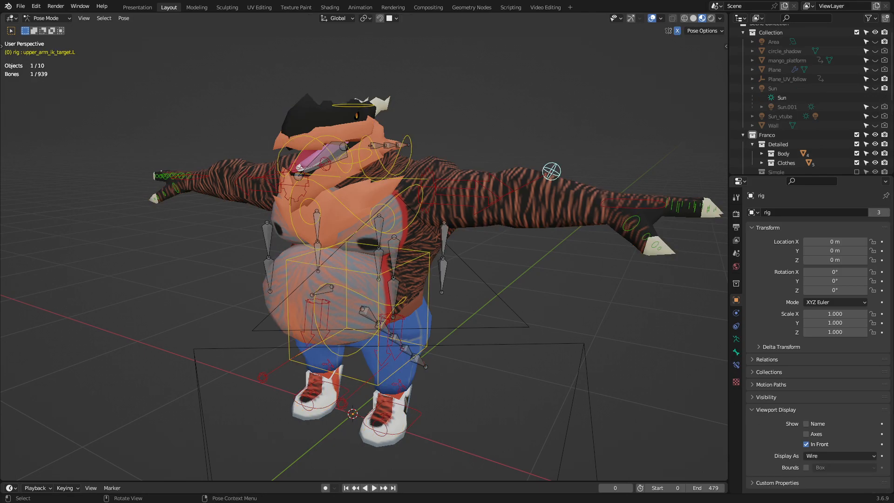
key(ctrl+Tab)
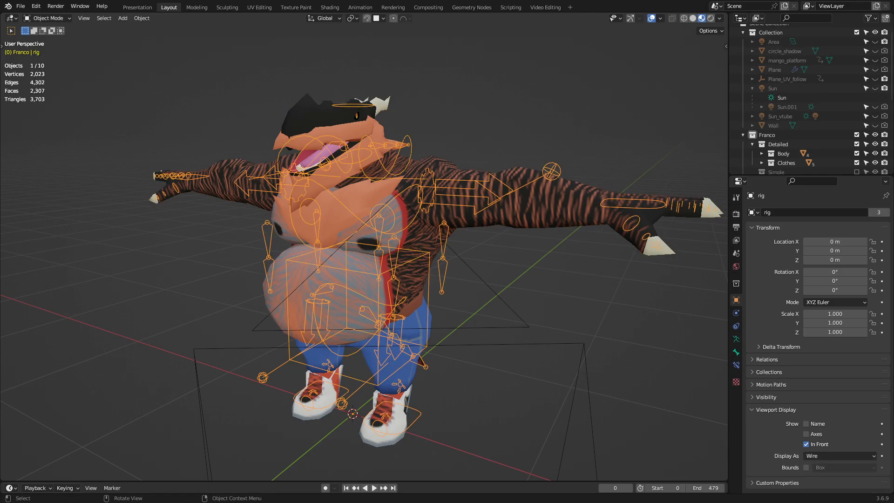
Exclude the scene collection named Collection from the view layer, leaving the Franco collection enabled
middle_drag(466, 219, 515, 224)
scroll(792, 107, up, 1)
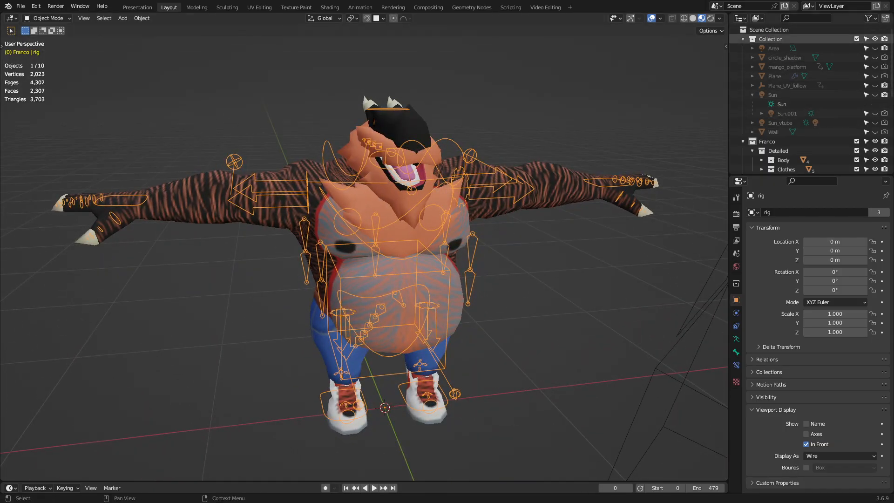
click(857, 39)
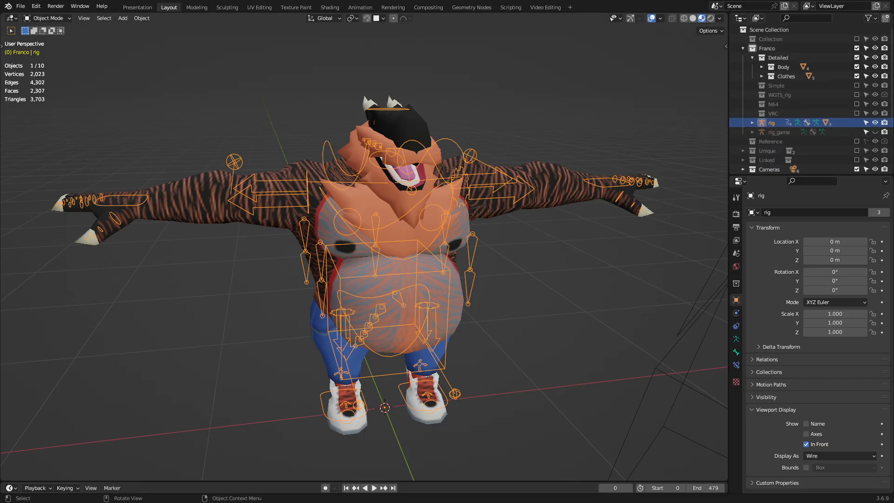
mouse_move(811, 176)
mouse_down()
mouse_move(810, 201)
mouse_move(811, 162)
mouse_move(810, 174)
mouse_up()
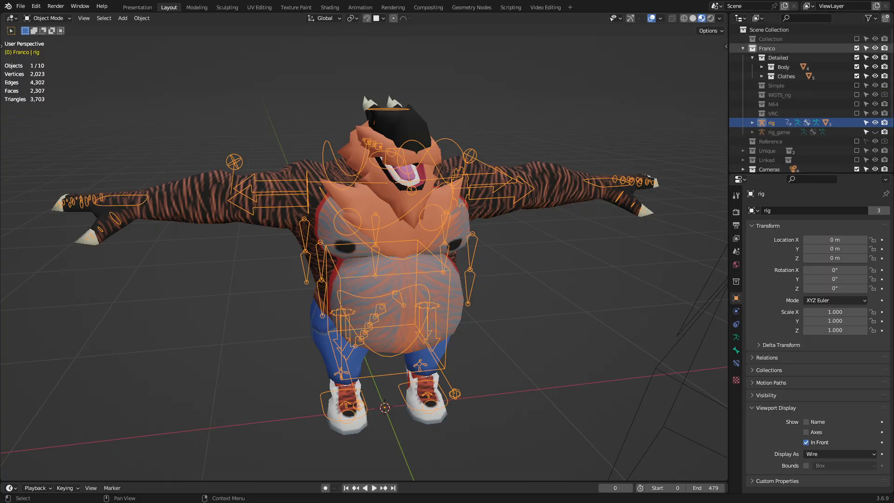
Toggle the Franco collection off and on to check which objects belong to it
click(857, 48)
click(857, 48)
click(857, 48)
click(857, 48)
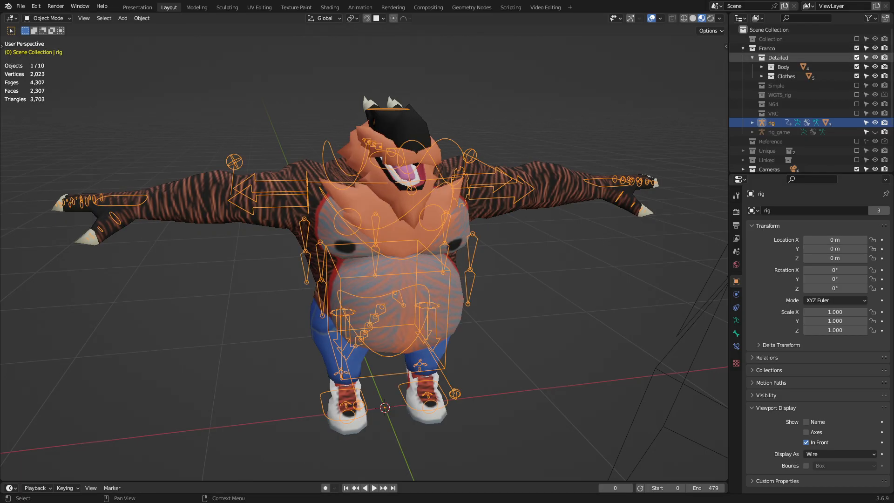
Inspect the two armatures in the Franco collection by selecting rig_game and returning the selection to rig
mouse_move(466, 242)
middle_down()
mouse_move(403, 242)
mouse_move(475, 243)
middle_up()
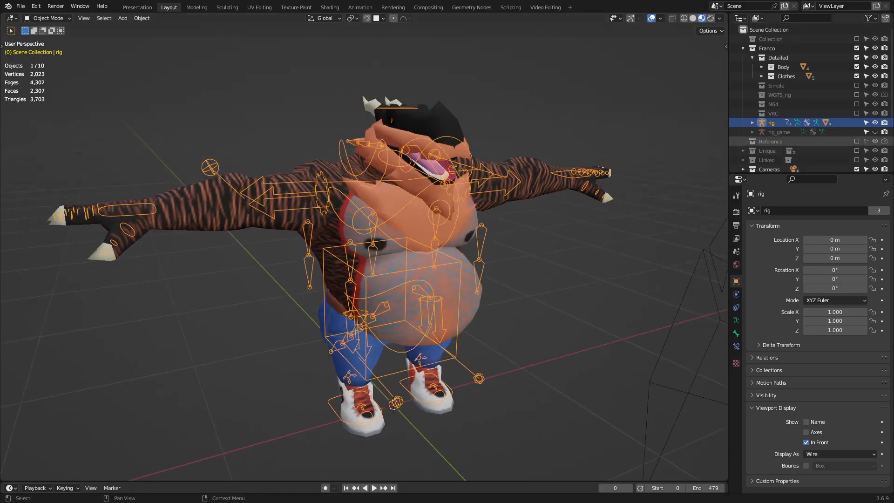
click(779, 132)
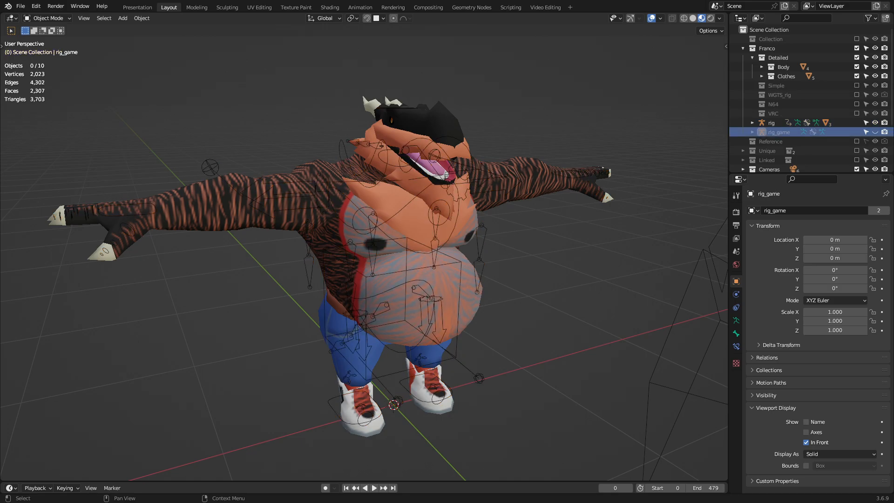
click(771, 123)
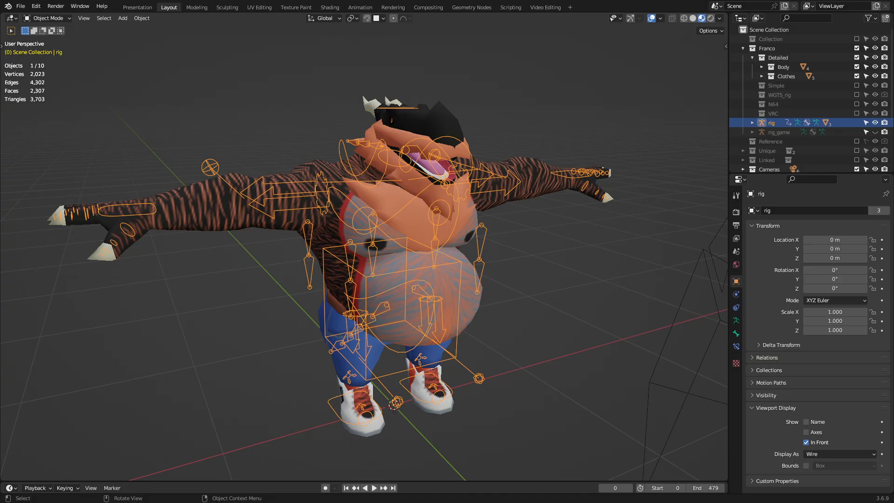
middle_drag(409, 261, 353, 261)
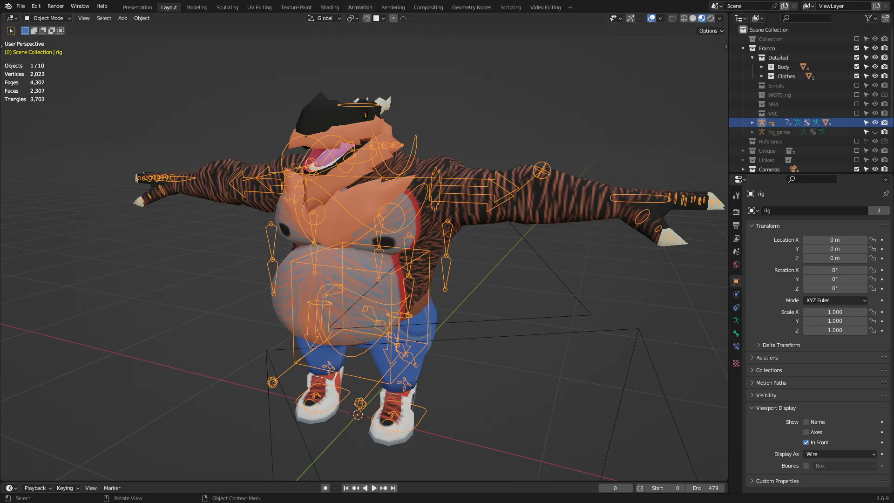
In the Animation workspace, create a new action for the rig from the turnaround_T action
click(360, 8)
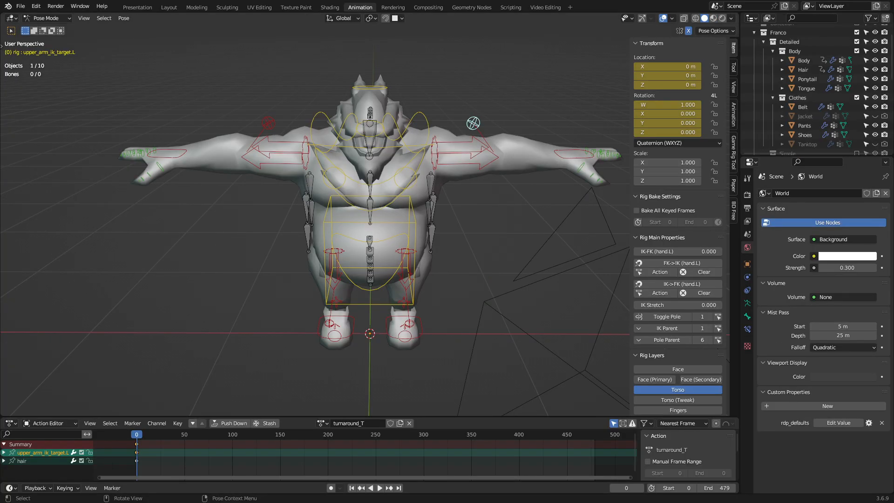
middle_drag(344, 223, 391, 229)
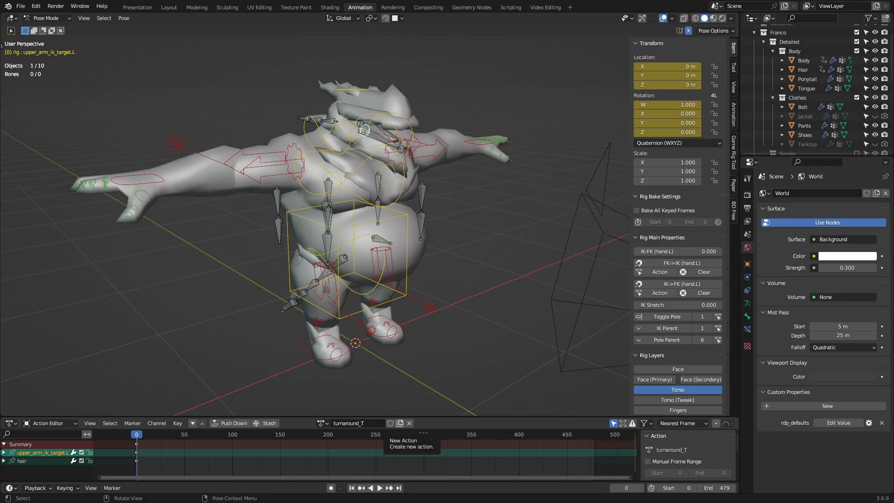
click(400, 423)
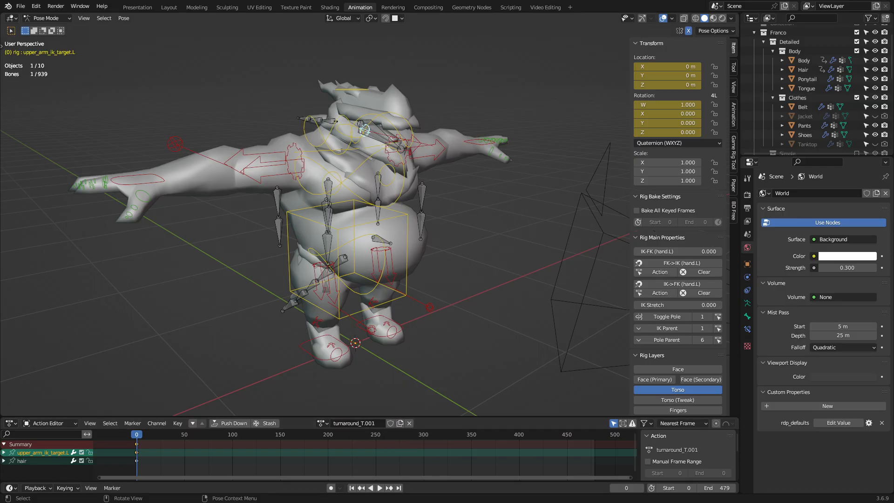
Deselect all bones and bring the full list of rig layers into view
middle_drag(364, 129, 495, 136)
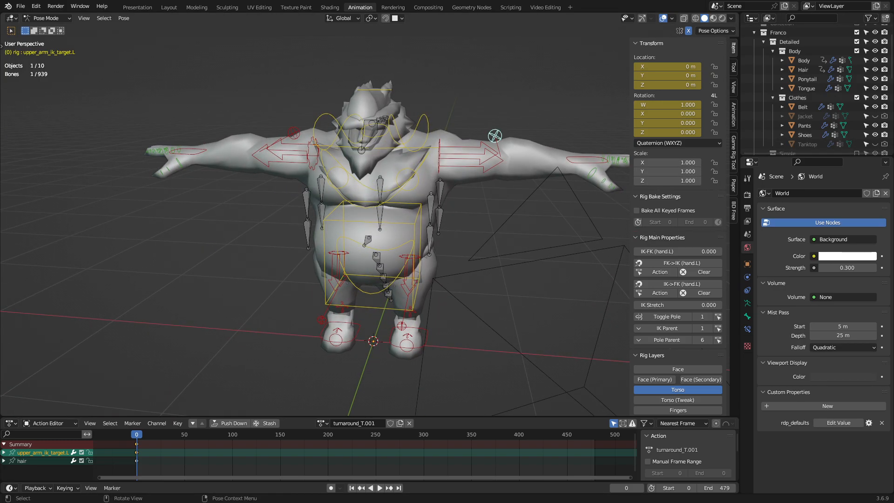
key(alt+a)
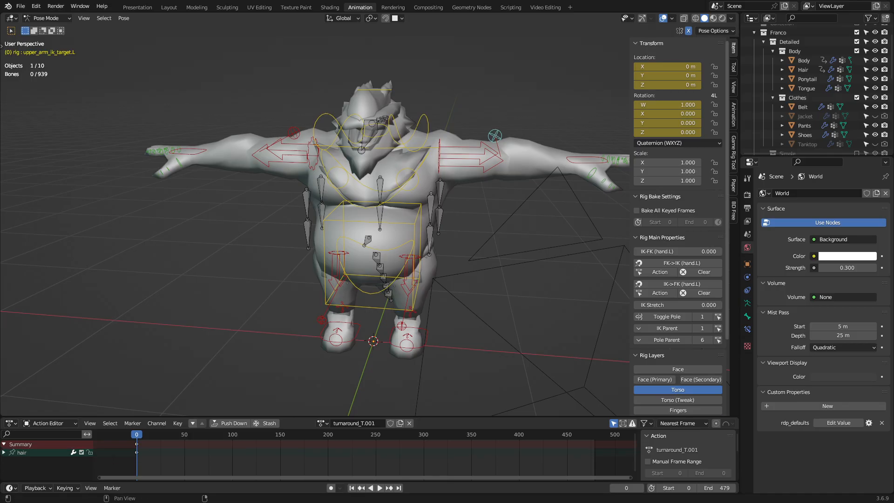
scroll(678, 279, down, 5)
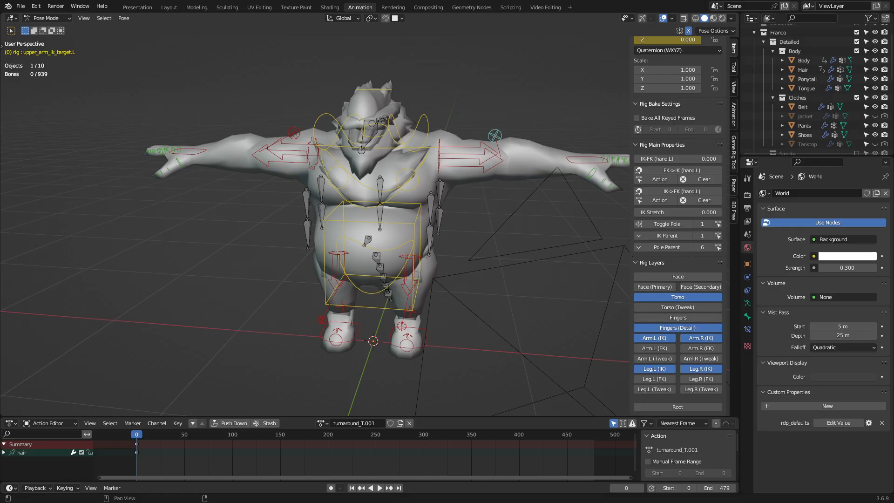
middle_drag(372, 209, 289, 159)
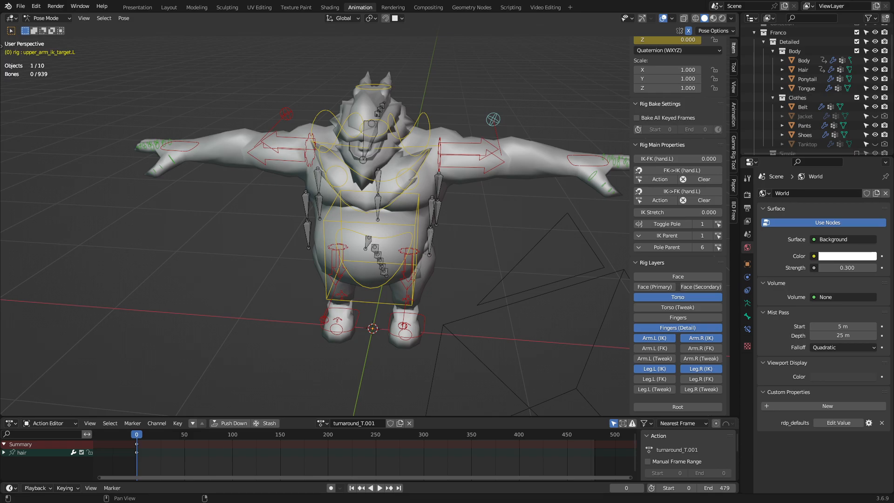
middle_drag(317, 233, 316, 195)
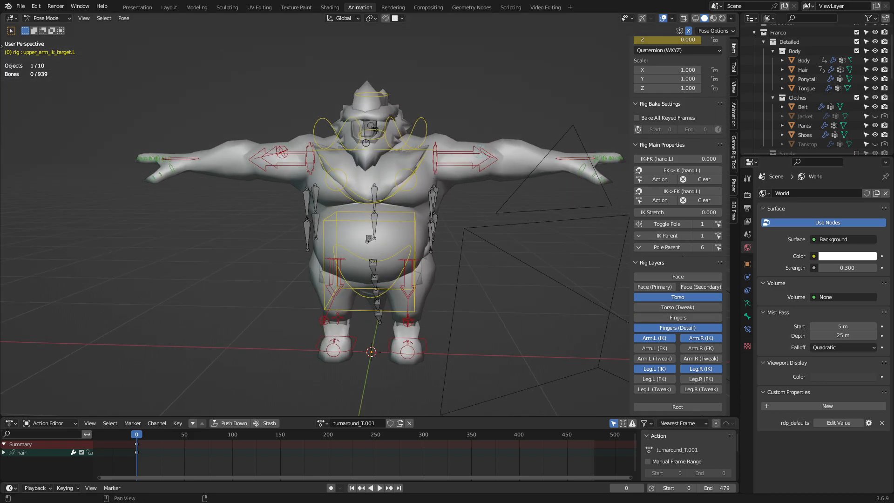
Select the left hand's IK control (hand_ik.L) and move it about 0.42 m inward, forward and down to bend the arm
click(576, 159)
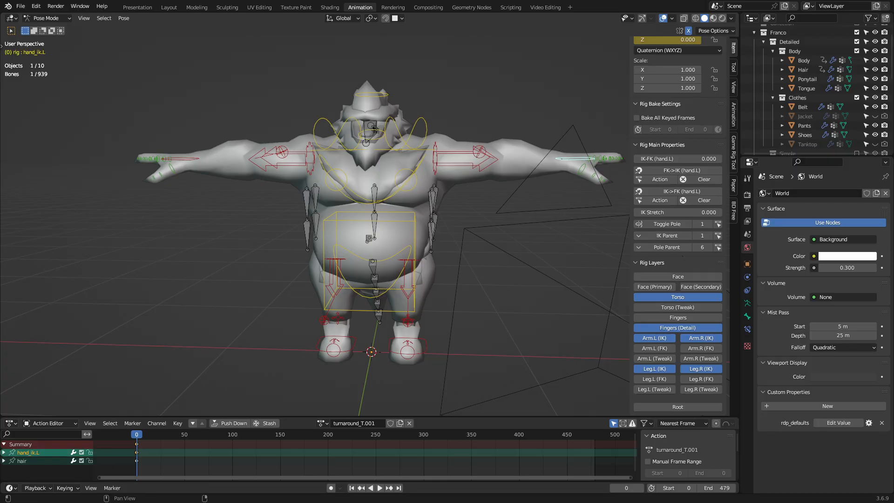
middle_drag(526, 298, 442, 272)
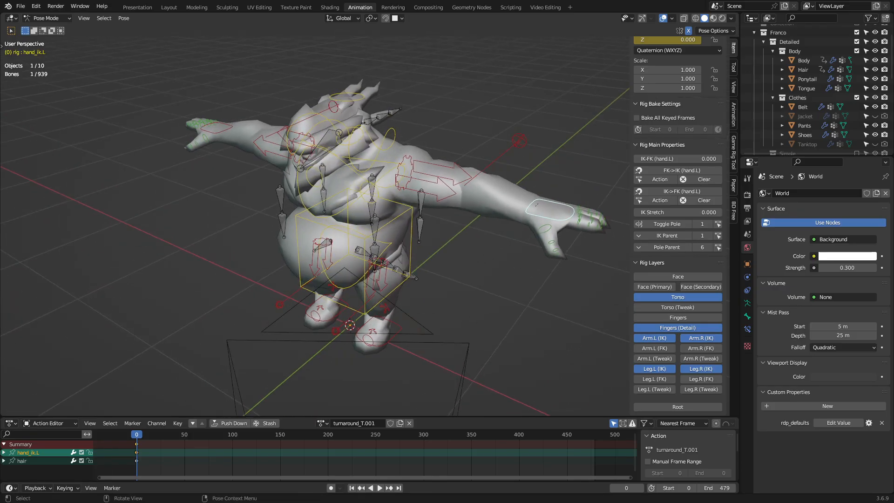
key(g)
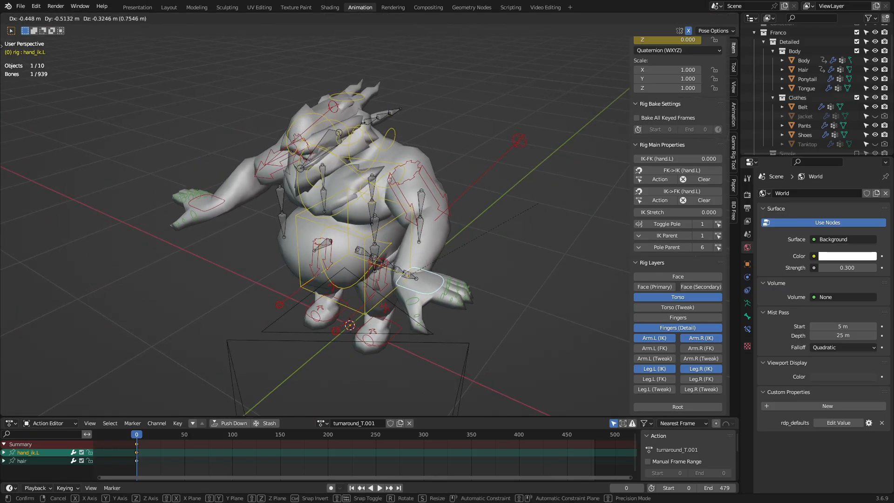
key(Escape)
middle_drag(443, 272, 494, 282)
key(g)
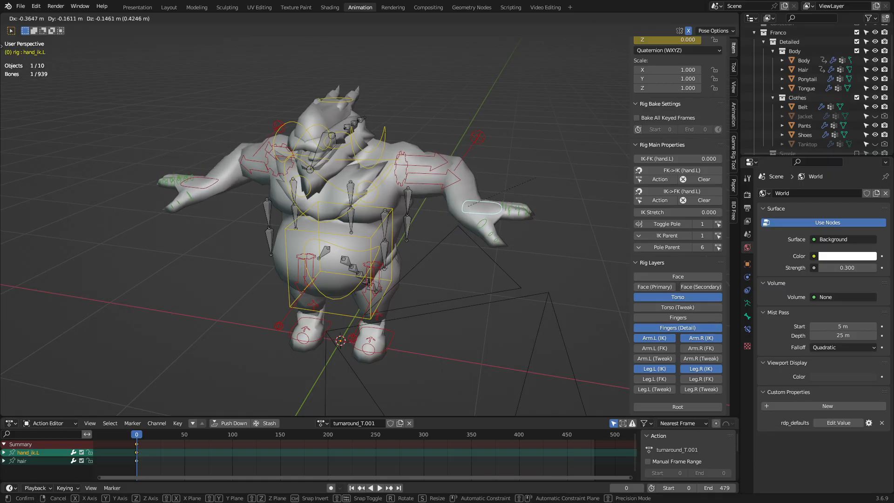
key(Return)
Select the left elbow's pole target (upper_arm_ik_target.L) and move it about 0.26 m, mainly forward and upward
click(478, 137)
middle_drag(478, 138, 374, 179)
key(g)
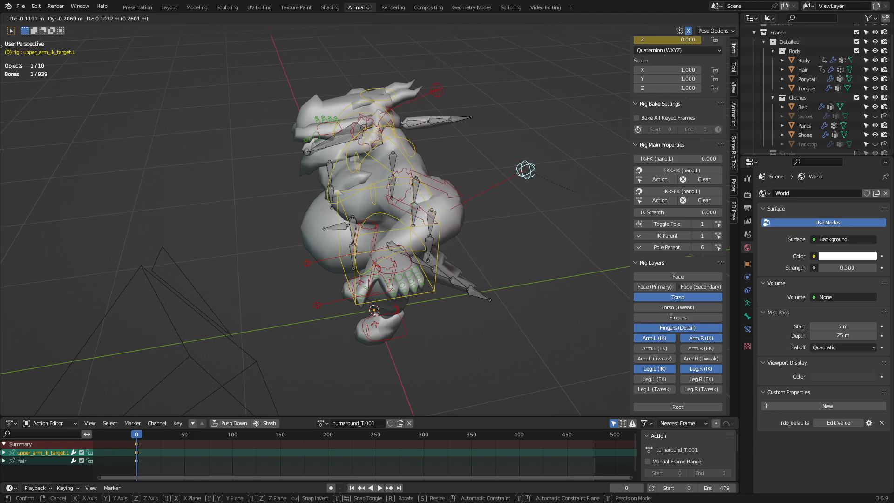
click(371, 229)
middle_drag(372, 229, 421, 189)
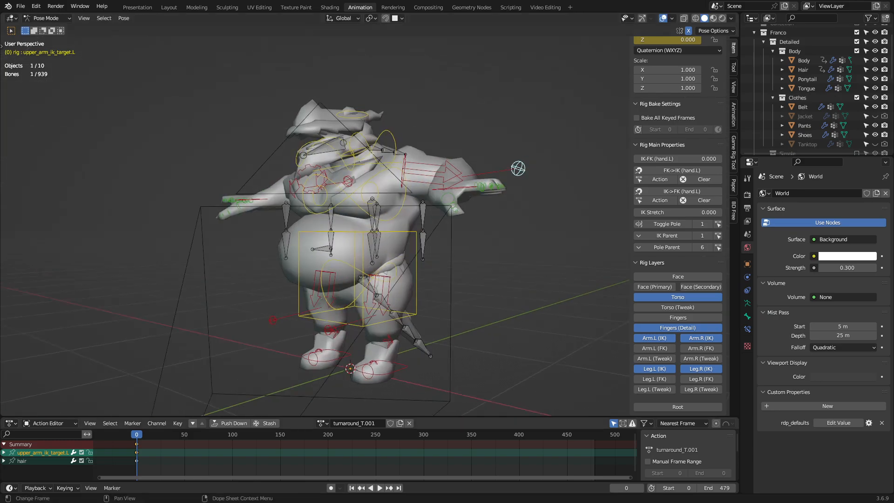
Try to move the right foot's IK control (foot_ik.R) upward with mirroring active
click(322, 366)
key(g)
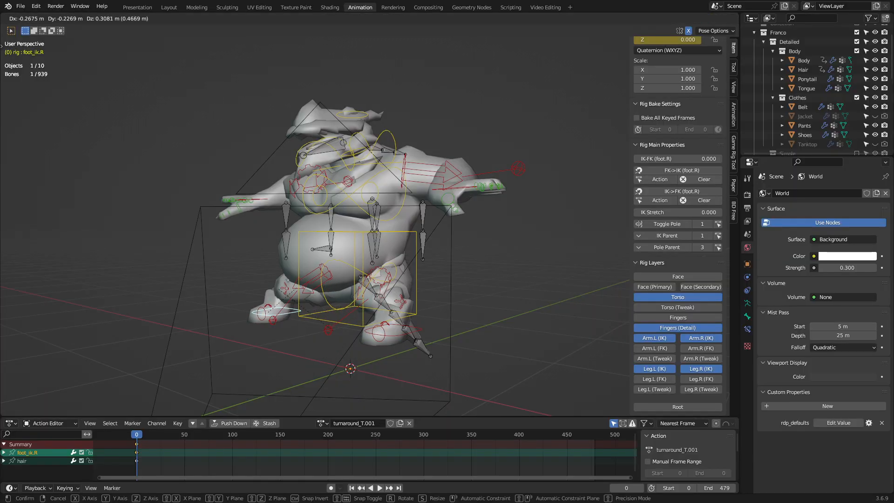
key(Escape)
Undo the moves of the left elbow's pole target and the left hand's IK control
key(ctrl+z)
key(ctrl+z)
key(ctrl+z)
middle_drag(388, 206, 422, 227)
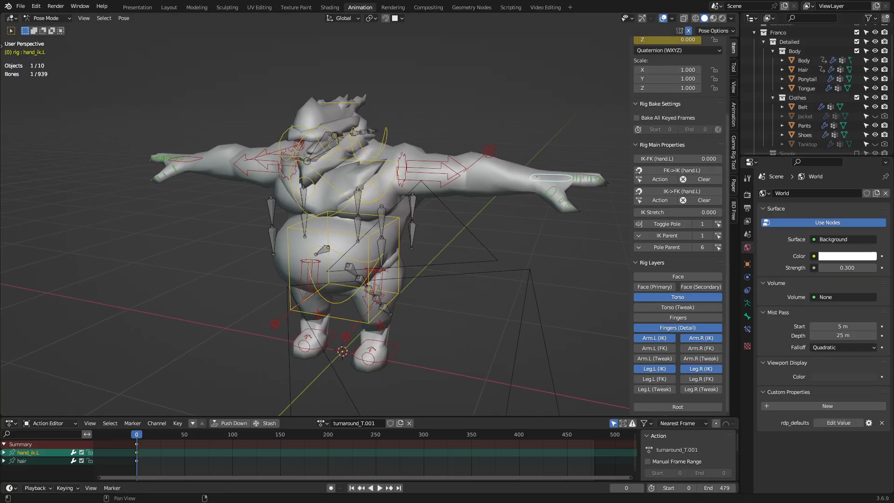
Turn off X-Axis Mirror in the pose options and move the left hand's IK control (hand_ik.L) about 0.25 m inward
click(733, 68)
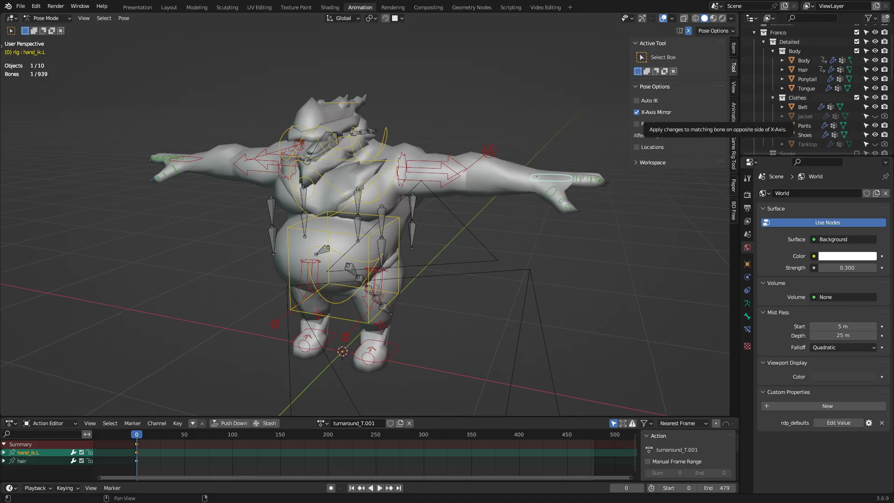
click(651, 112)
middle_drag(508, 186, 531, 209)
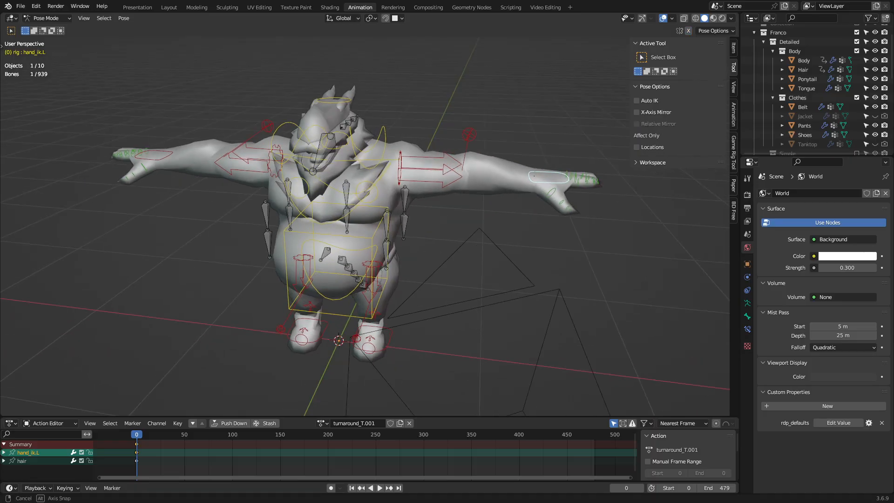
key(g)
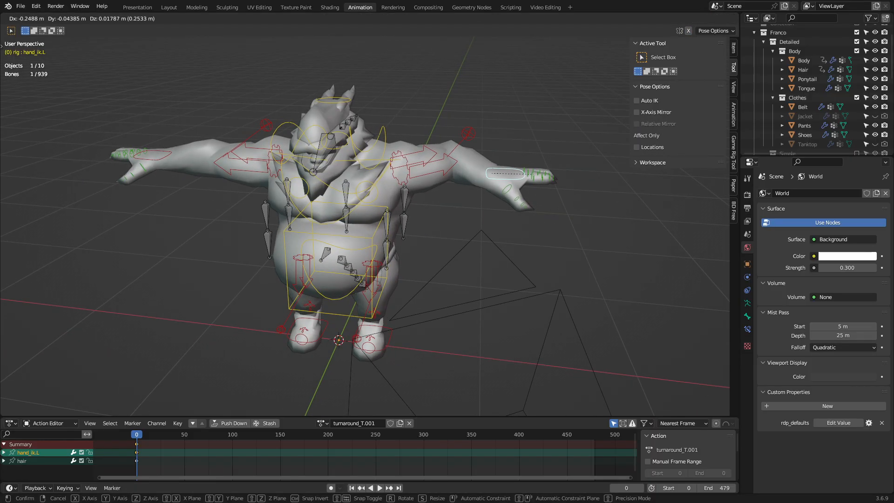
click(523, 177)
Turn on X-Axis Mirror and Relative Mirror, and move the left hand's IK control (hand_ik.L) so both arms follow
click(651, 113)
click(637, 123)
middle_drag(466, 233, 495, 245)
key(g)
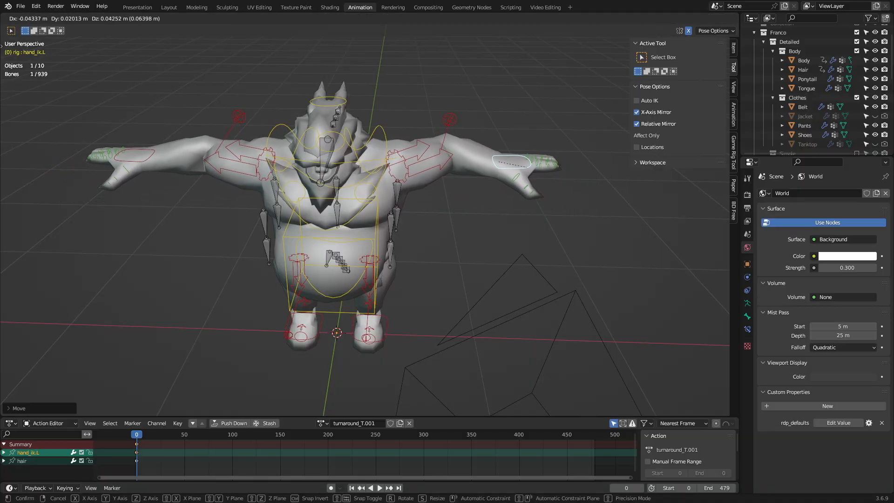
key(Return)
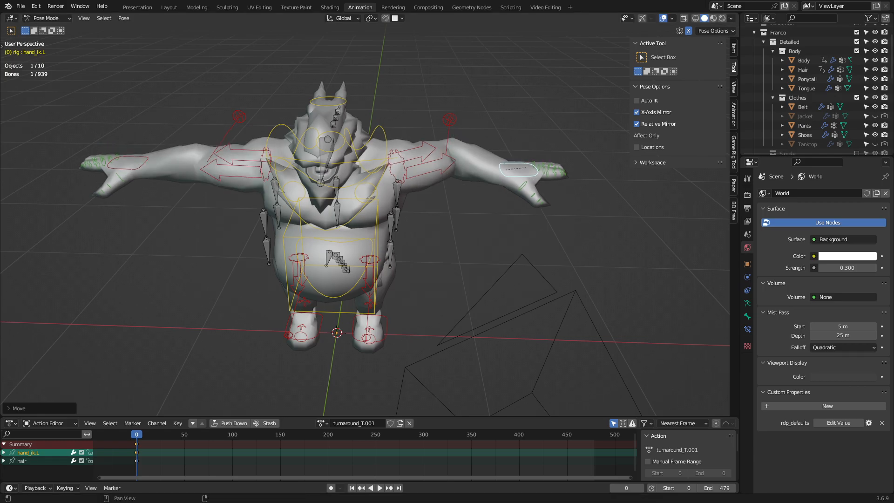
Turn off X-Axis Mirror and try to move the left hand's IK control (hand_ik.L) inward and forward
click(637, 112)
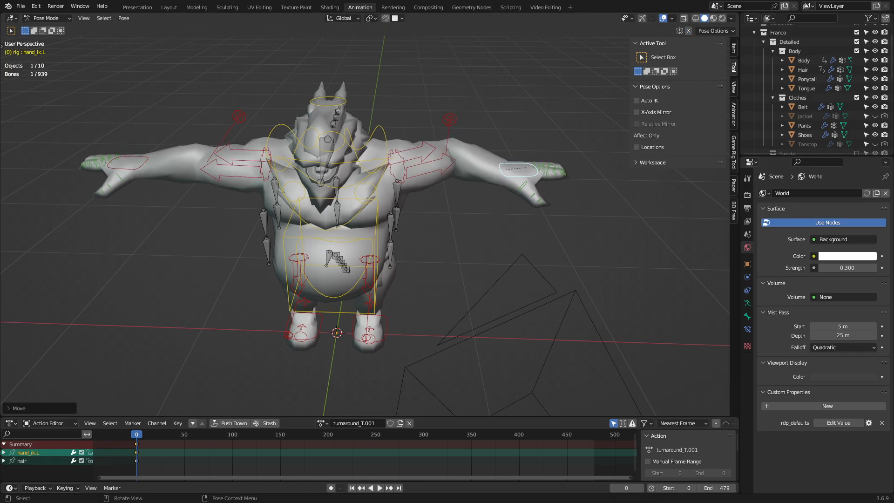
middle_drag(354, 210, 233, 263)
key(g)
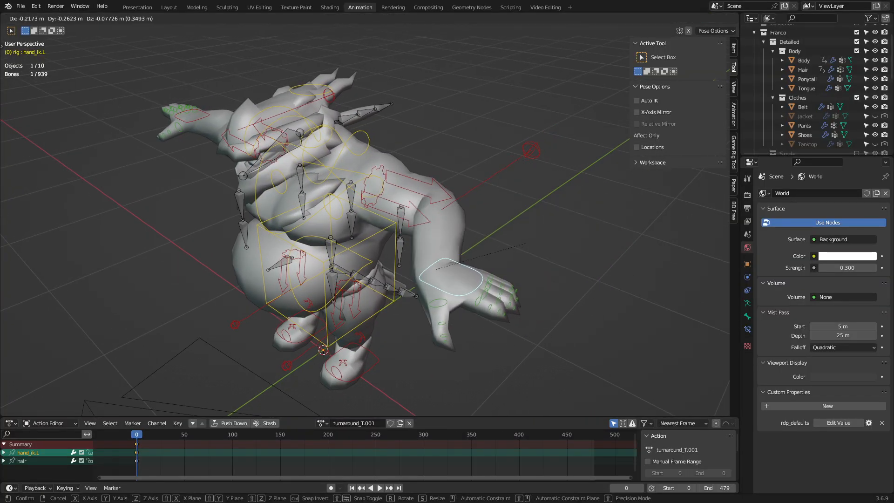
key(Escape)
Try to rotate the left hand's IK control freely and scale it up to about twice its size
key(g)
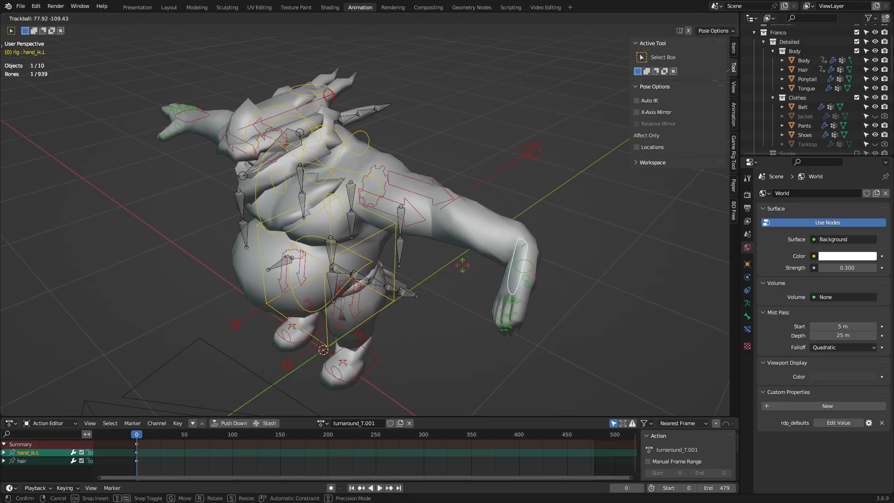
key(Escape)
key(s)
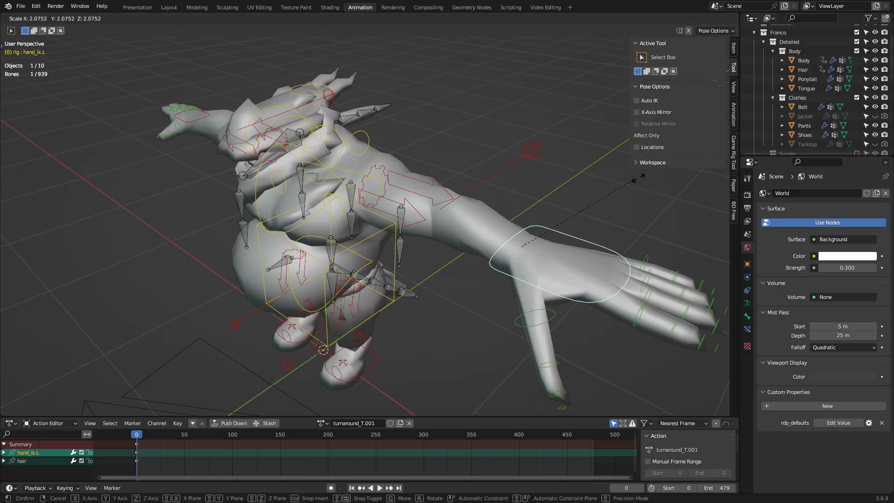
key(Escape)
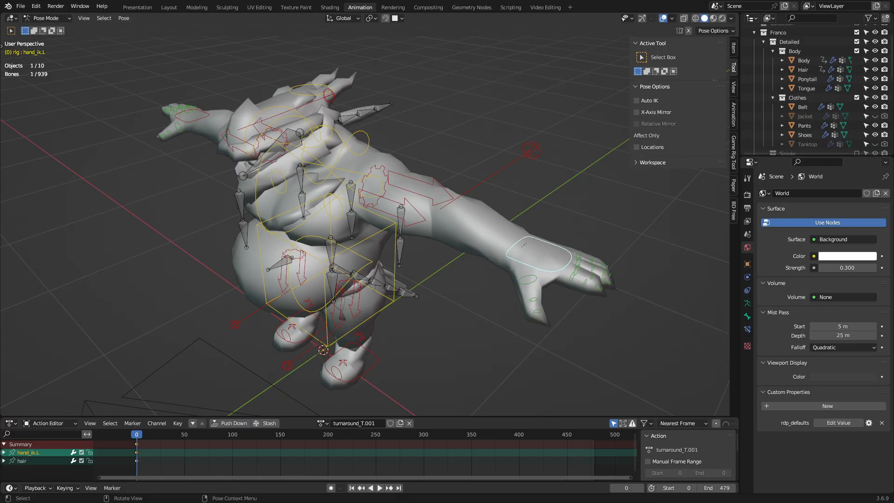
Deselect all bones and switch the rig to Object Mode
middle_drag(373, 233, 326, 219)
key(alt+a)
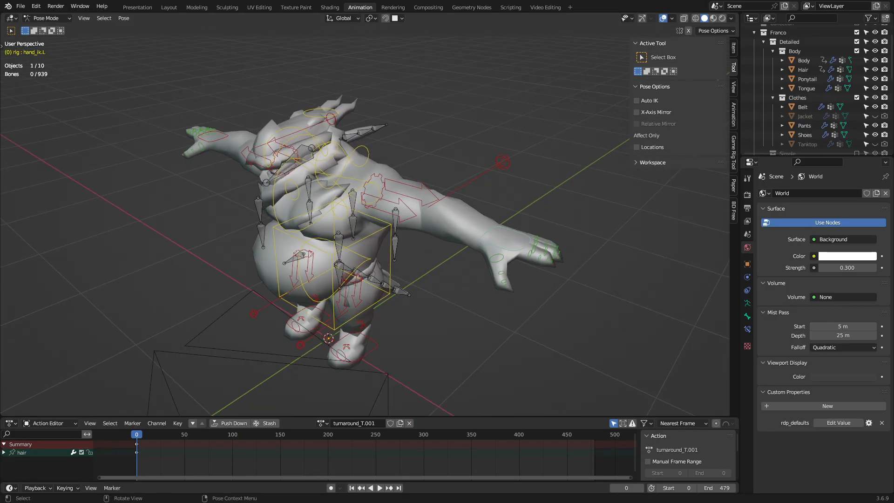
key(ctrl+Tab)
middle_drag(307, 238, 396, 251)
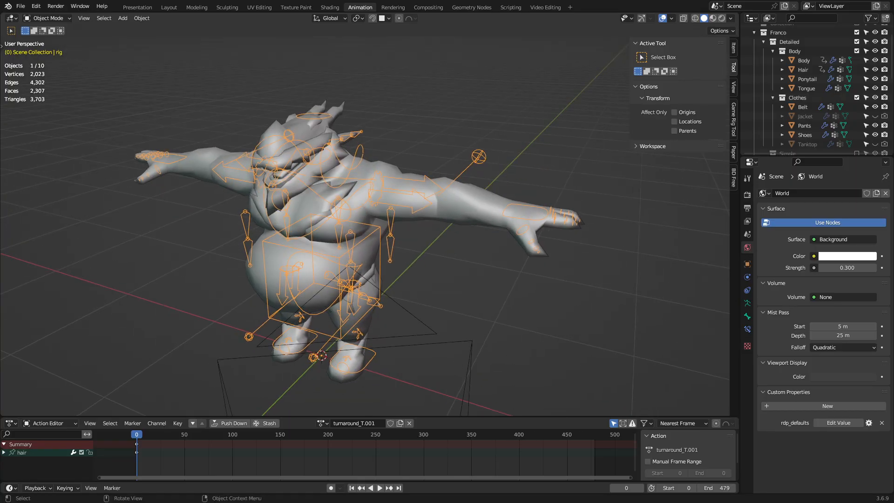
Try box-selecting the body mesh together with the rig around the left arm, undoing the selection each time
drag(506, 121, 410, 233)
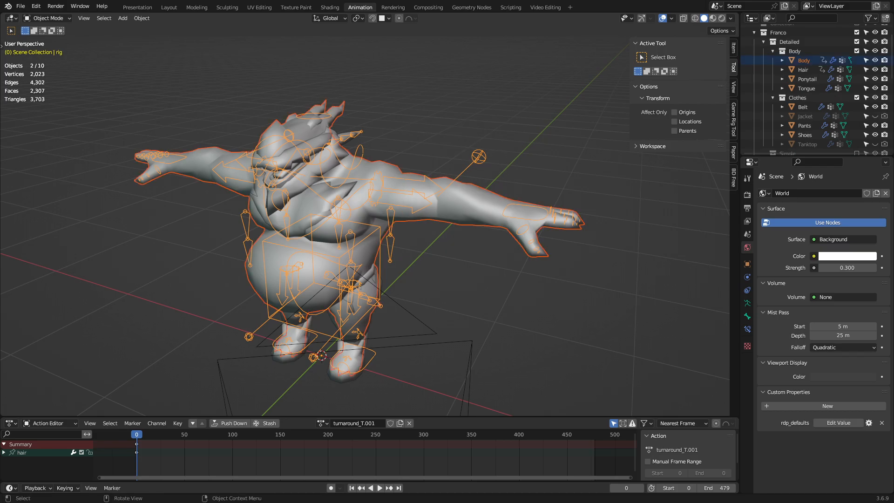
key(ctrl+z)
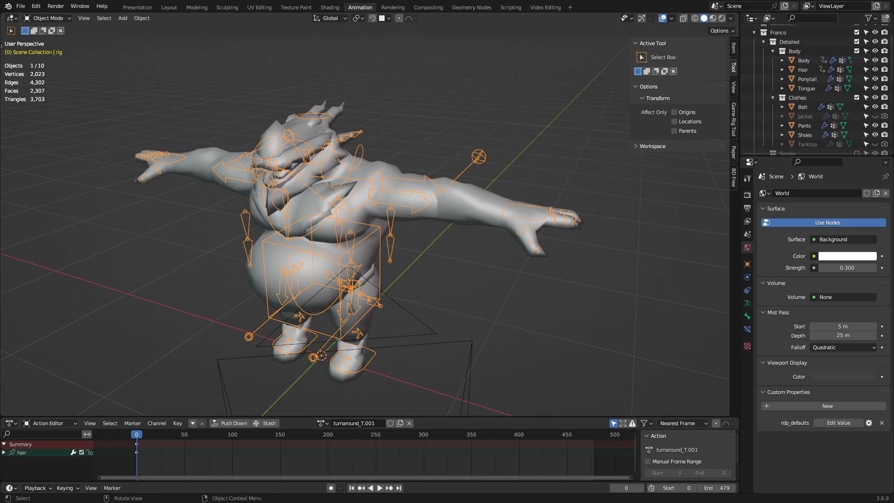
click(459, 202)
drag(523, 124, 408, 248)
key(ctrl+z)
Return the rig to Pose Mode and select the left hand's IK control (hand_ik.L)
key(ctrl+Tab)
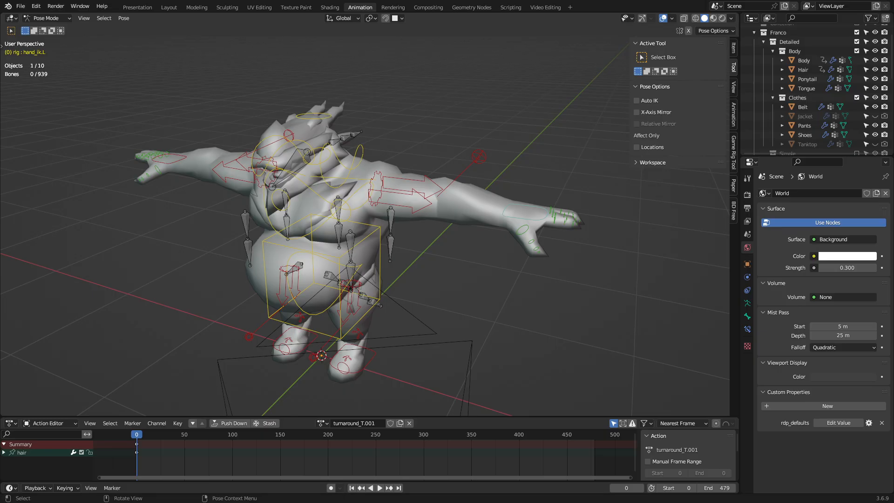
key(ctrl+Tab)
key(ctrl+Tab)
click(525, 217)
Test the move, rotate and scale transforms on the left hand's IK control, cancelling each one
mouse_move(525, 216)
middle_down()
mouse_move(502, 232)
mouse_move(513, 228)
middle_up()
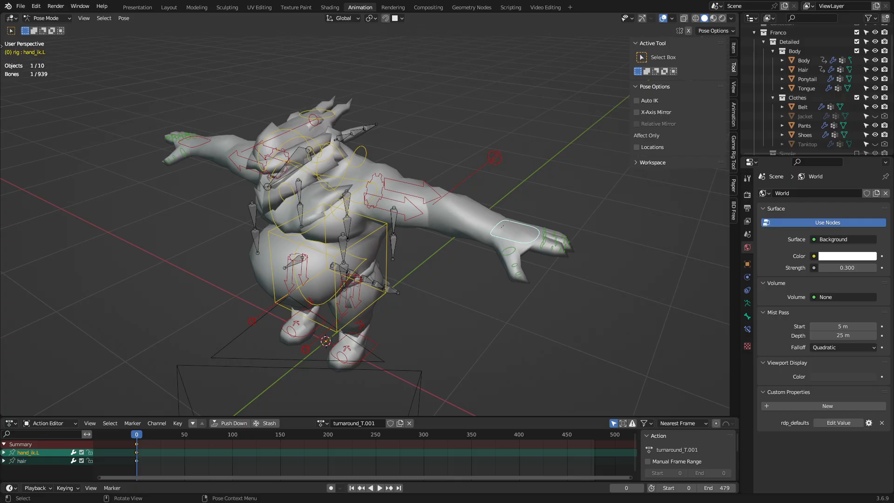
scroll(514, 228, up, 2)
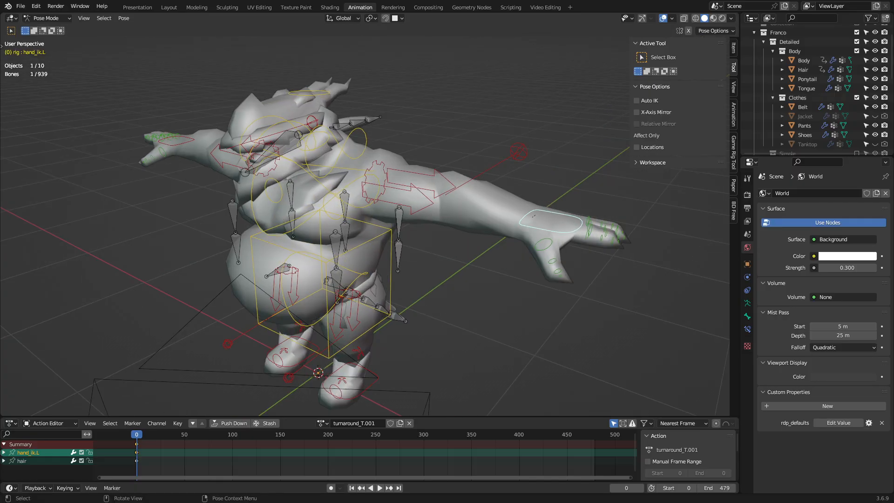
key(g)
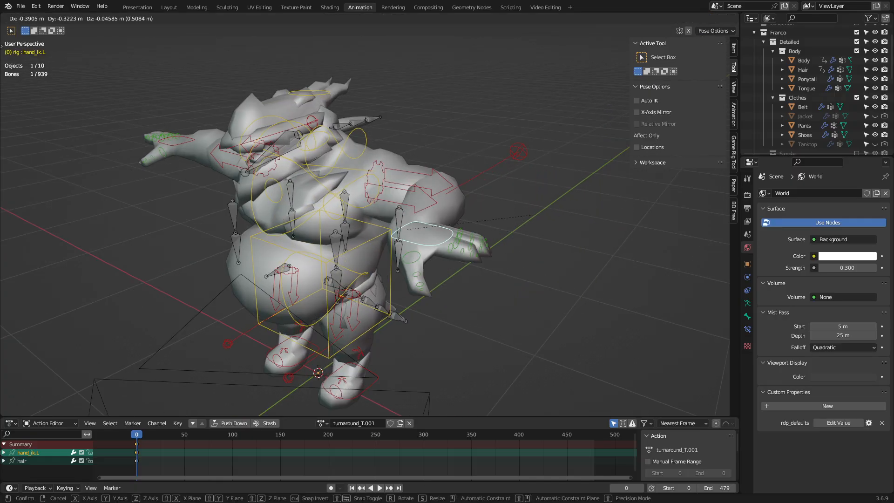
key(Escape)
key(r)
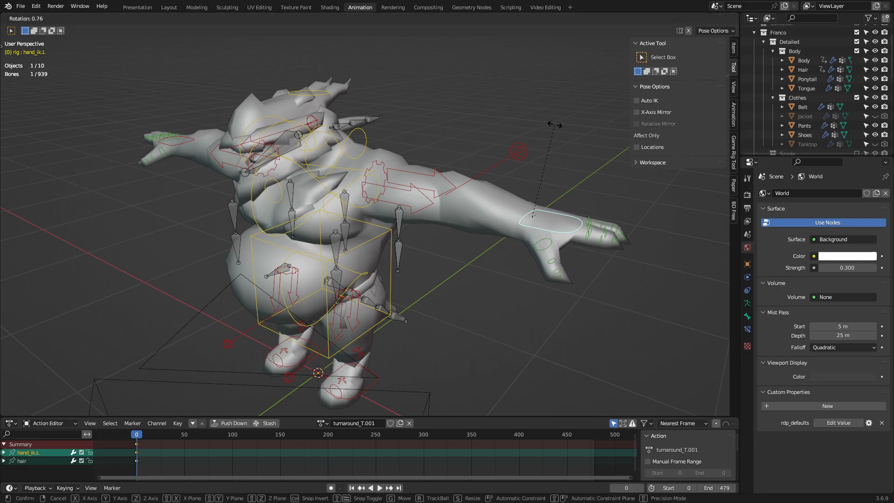
right_click(614, 172)
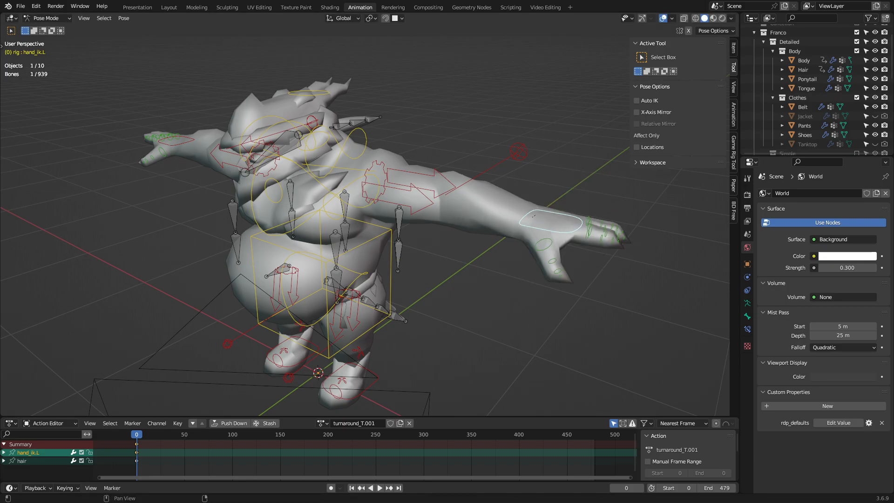
key(s)
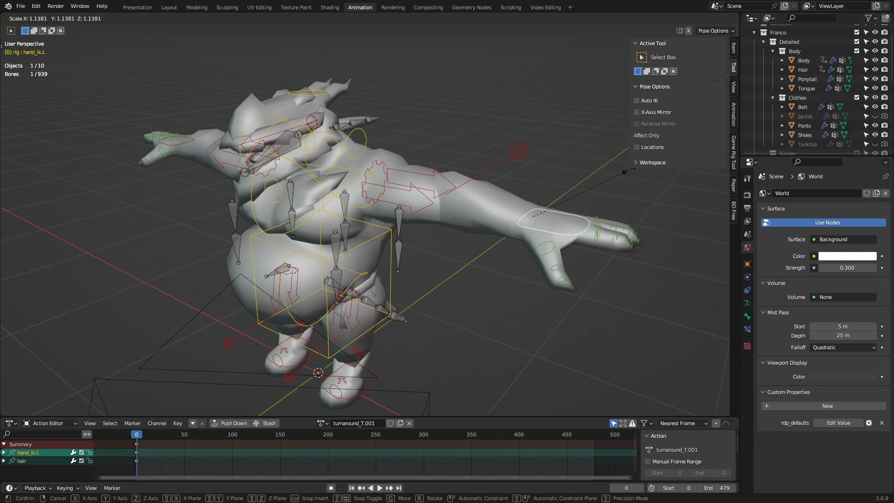
right_click(534, 216)
Hide the sidebar and play the action briefly, returning the playhead to frame 0
key(n)
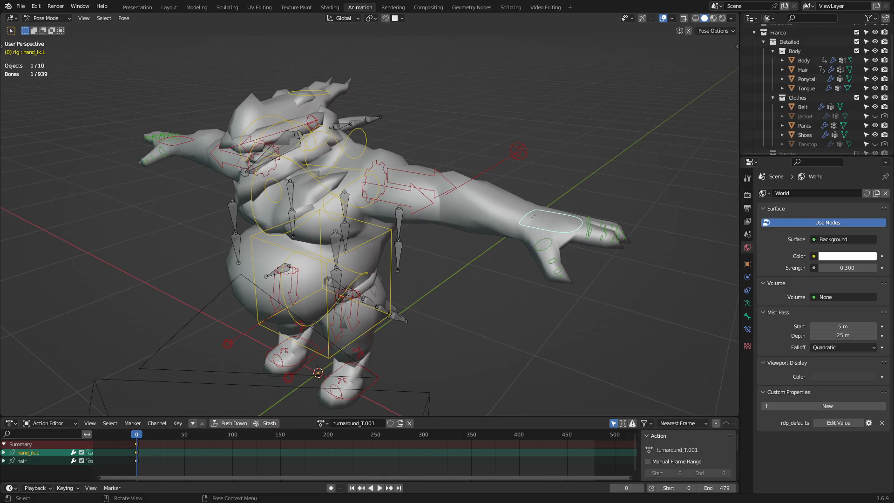
middle_drag(368, 223, 345, 215)
key(n)
key(n)
key(space)
key(space)
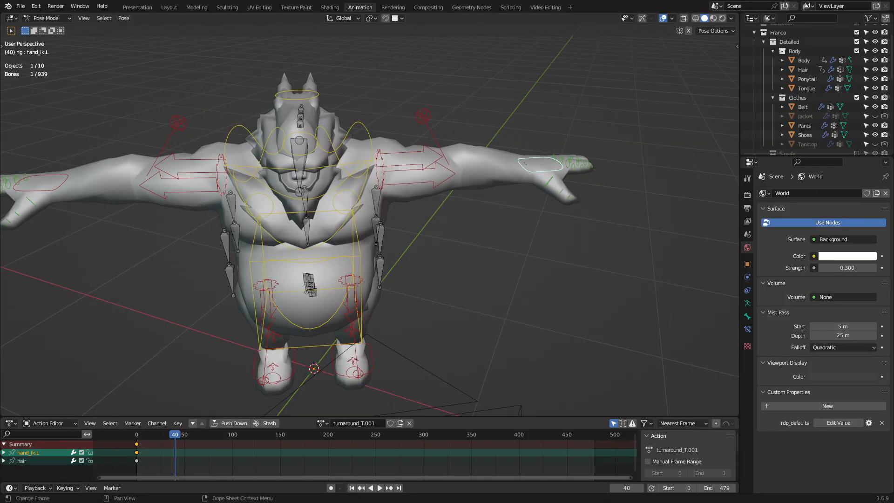
click(136, 434)
key(space)
key(Escape)
Show the sidebar again with the left hand IK control's transform values and rig properties
key(n)
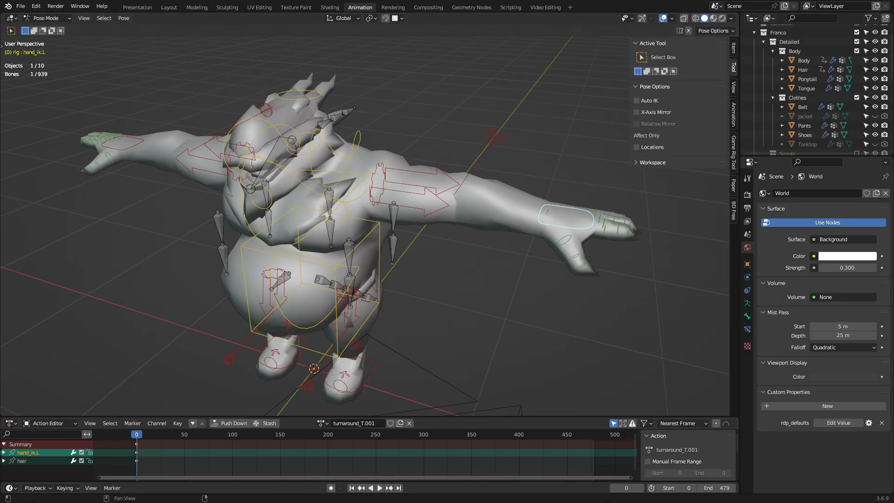
click(733, 48)
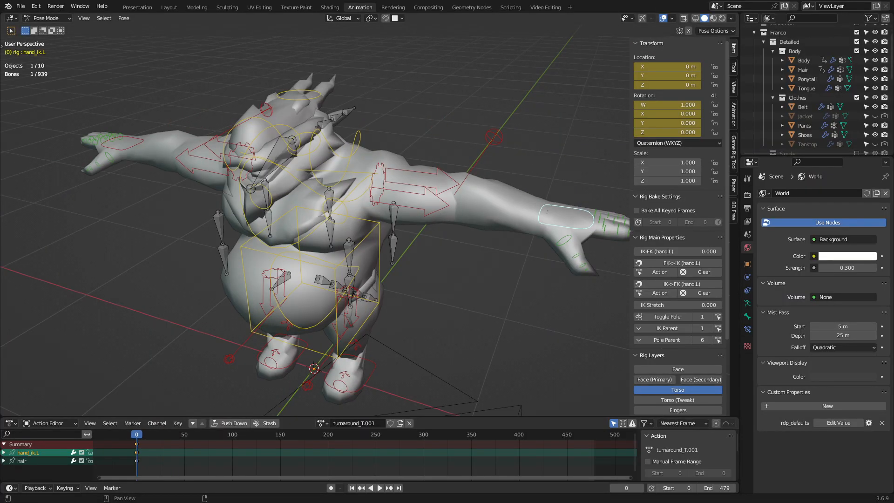
middle_drag(327, 233, 186, 219)
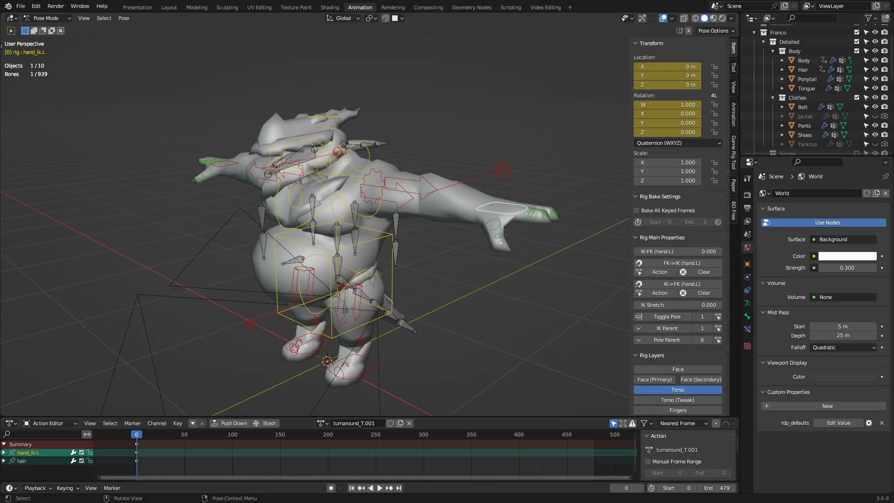
key(g)
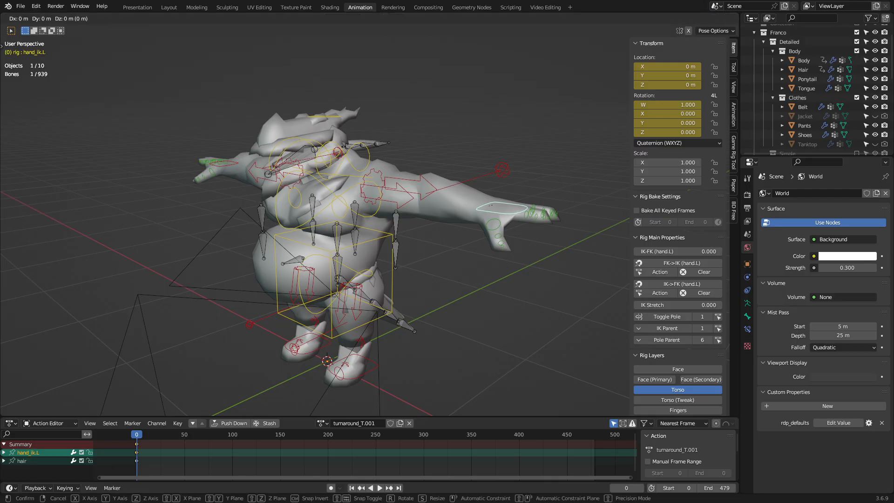
key(Escape)
middle_drag(401, 218, 442, 240)
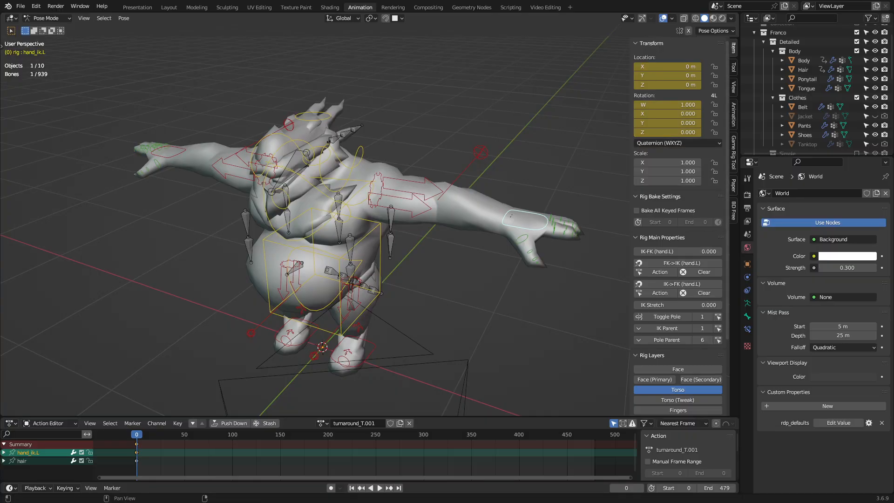
Review the active tool options, and the 3D view's focal length and clipping settings, without changing them
click(734, 67)
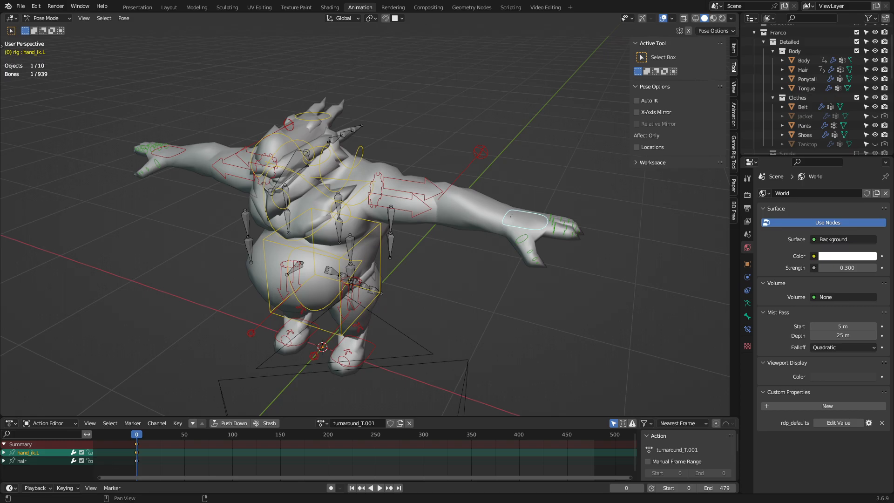
click(734, 86)
mouse_move(696, 57)
mouse_down()
mouse_move(629, 57)
mouse_move(696, 57)
mouse_up()
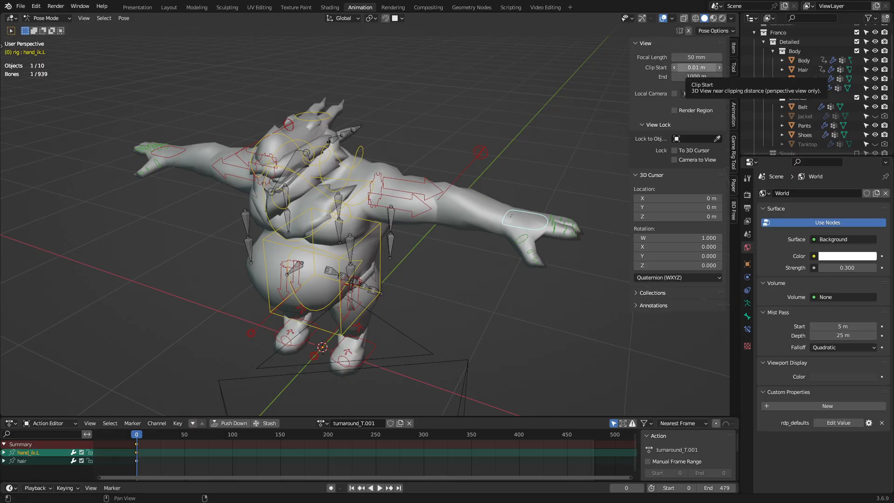
drag(696, 57, 655, 57)
key(Escape)
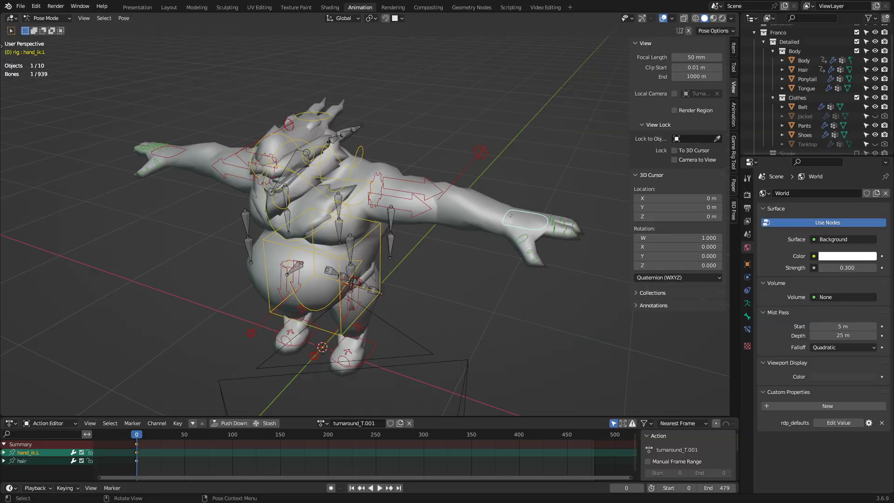
Show the toolbar briefly, and hide both the toolbar and the sidebar
key(t)
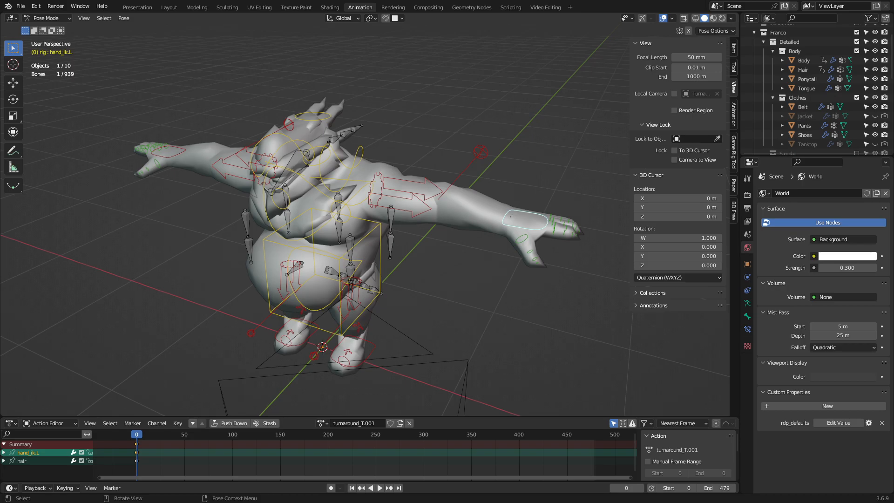
key(t)
key(n)
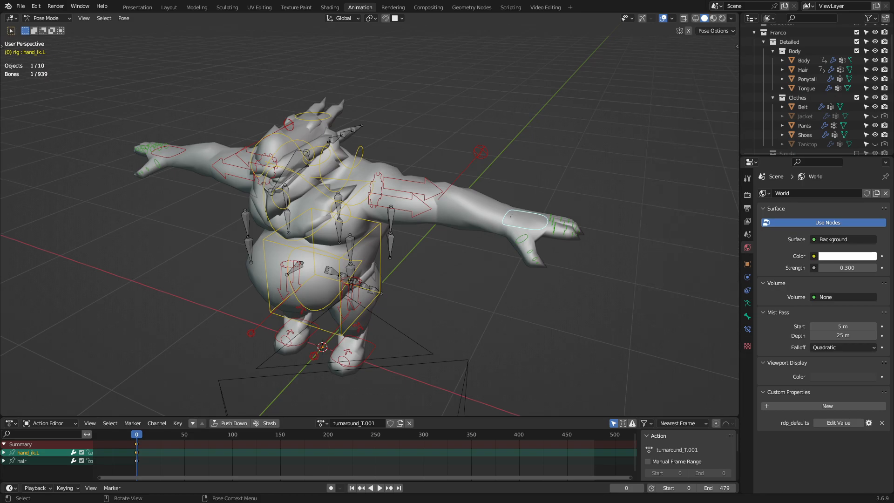
Examine the character rig from the front and side, near and far, using orbit, pan and zoom
middle_drag(447, 233, 133, 235)
scroll(369, 214, down, 4)
scroll(370, 214, up, 5)
scroll(369, 214, down, 5)
scroll(370, 215, up, 5)
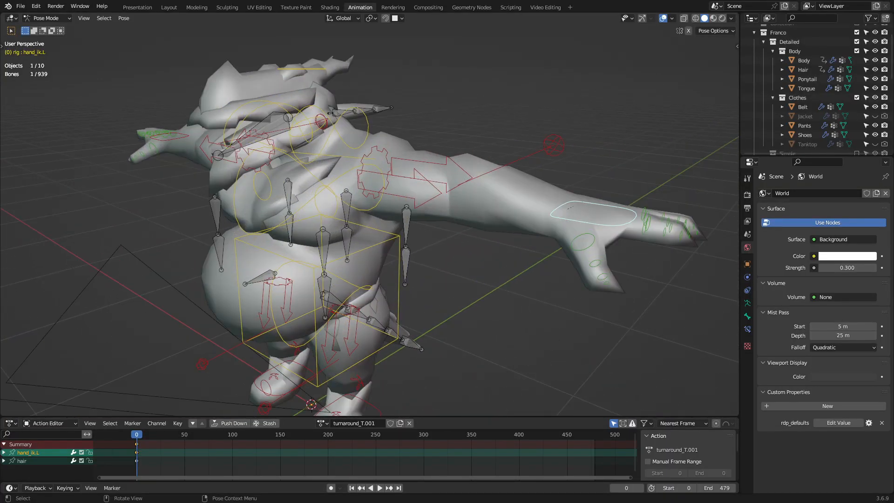
middle_drag(369, 214, 424, 189)
scroll(423, 189, down, 3)
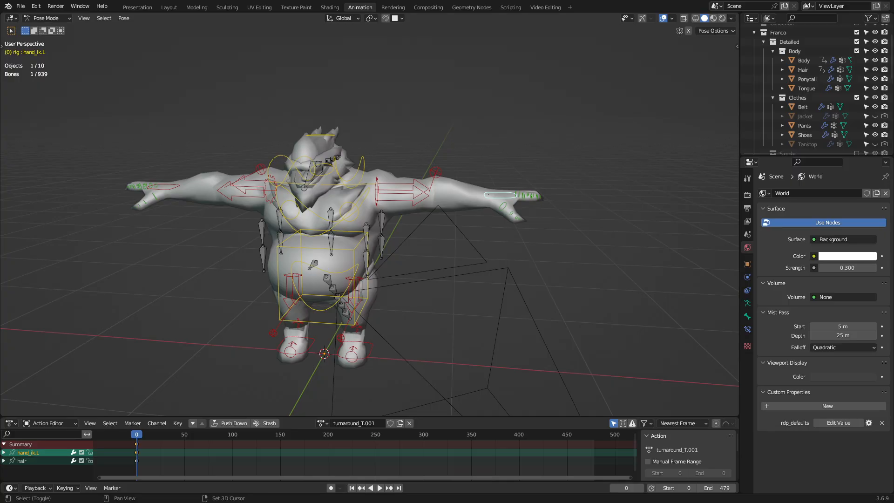
shift+middle_drag(369, 214, 358, 264)
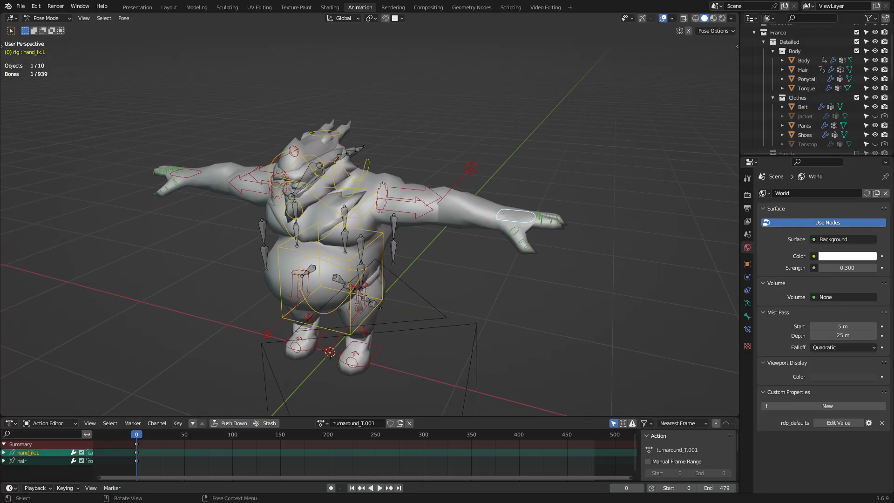
scroll(368, 228, up, 3)
scroll(368, 228, down, 4)
scroll(368, 228, up, 4)
scroll(368, 228, down, 3)
ctrl+middle_drag(368, 228, 396, 219)
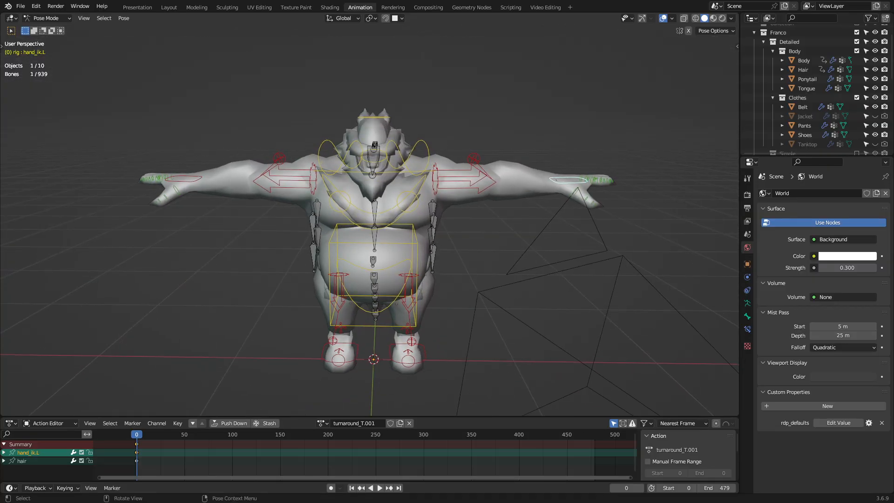
Review the Emulate Numpad option in the Input preferences without changing it, and close the preferences
click(56, 6)
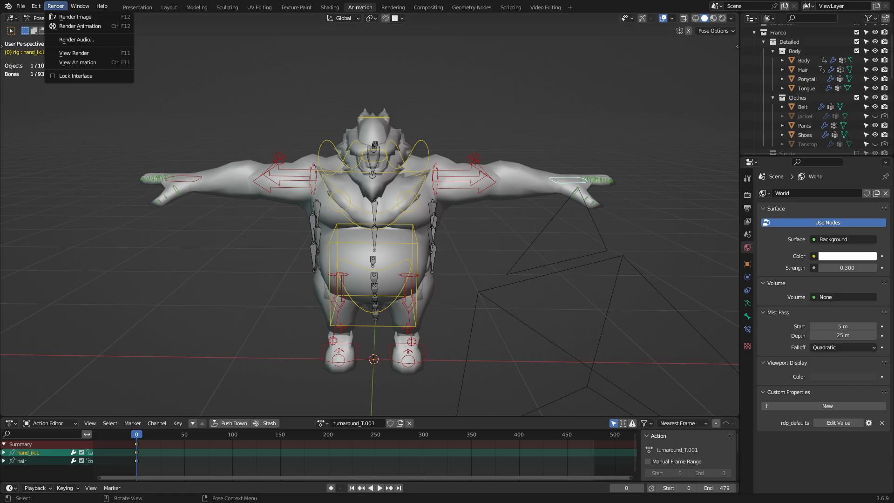
mouse_move(36, 7)
click(61, 138)
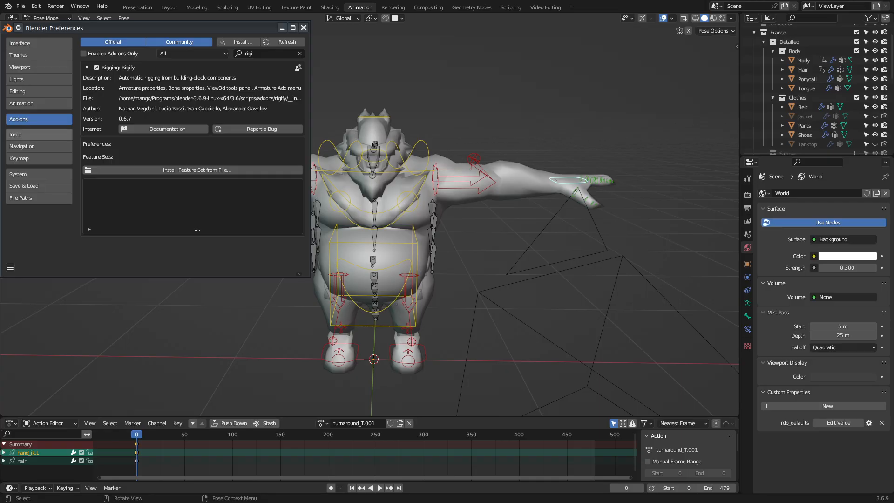
click(38, 135)
click(183, 55)
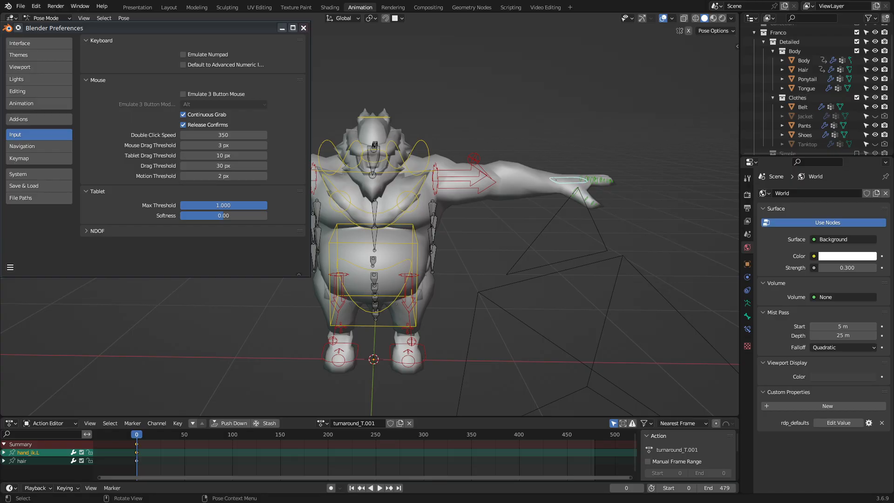
click(304, 28)
View the character from the front, the side and the top, and return to an angled view
middle_drag(419, 187, 365, 214)
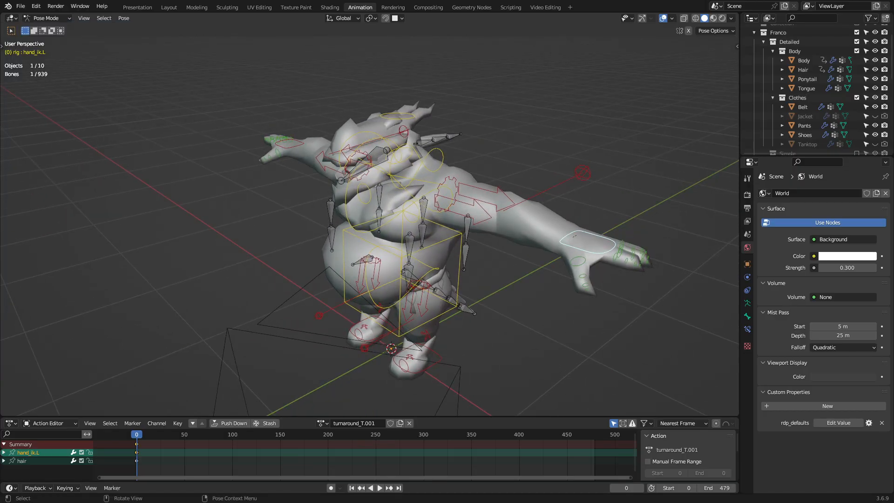
key(KP_1)
key(KP_3)
key(KP_7)
middle_drag(419, 224, 642, 151)
mouse_move(354, 210)
middle_down()
mouse_move(452, 209)
mouse_move(387, 186)
mouse_move(344, 216)
middle_up()
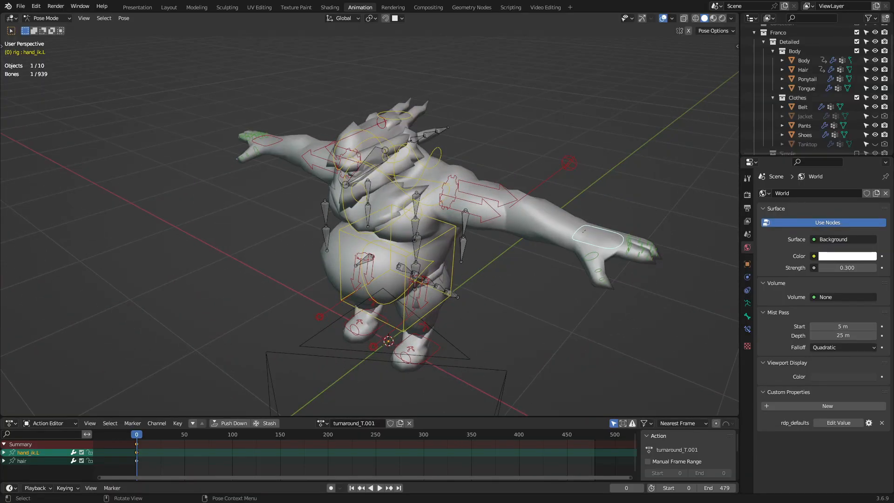
Compare the character in orthographic and perspective projection, including a top view, and finish in an angled perspective view
key(KP_5)
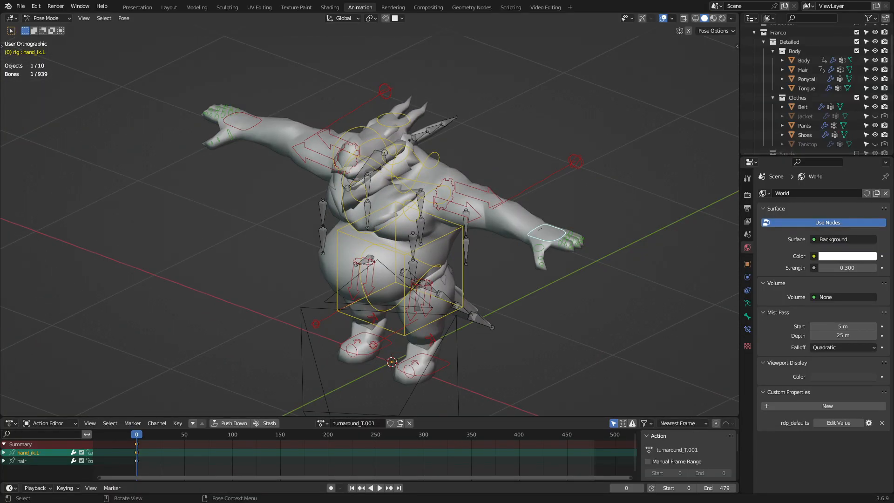
key(KP_5)
middle_drag(419, 210, 307, 214)
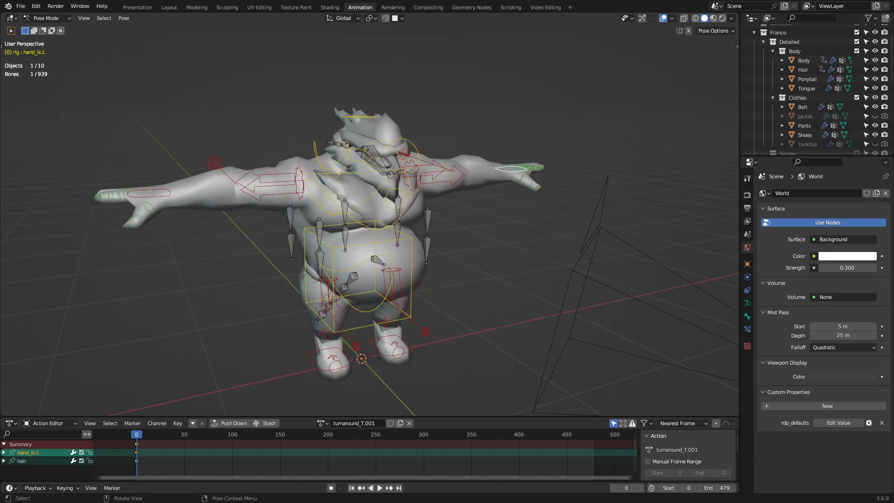
middle_drag(373, 210, 470, 210)
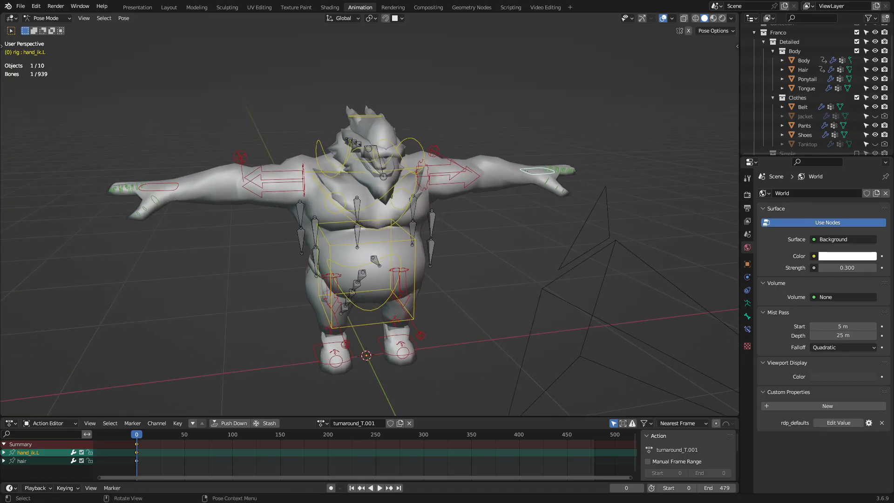
key(KP_5)
middle_drag(372, 210, 380, 233)
key(KP_5)
key(KP_5)
key(KP_7)
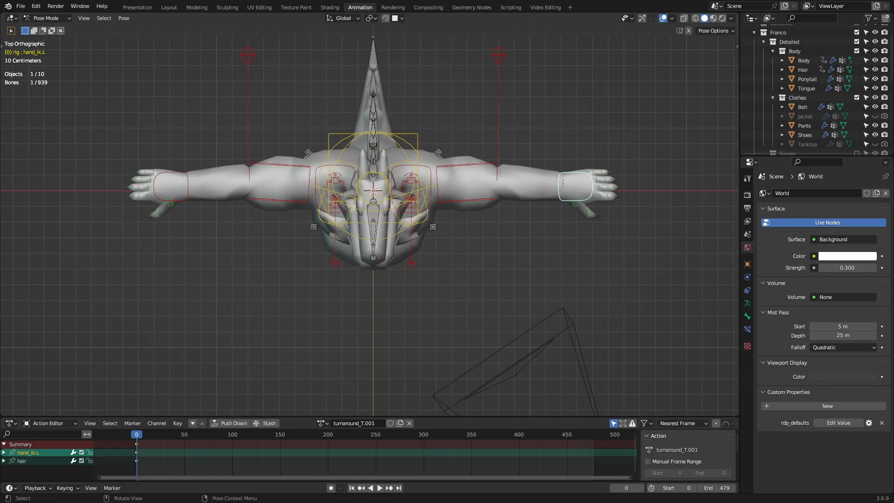
shift+middle_drag(372, 210, 377, 272)
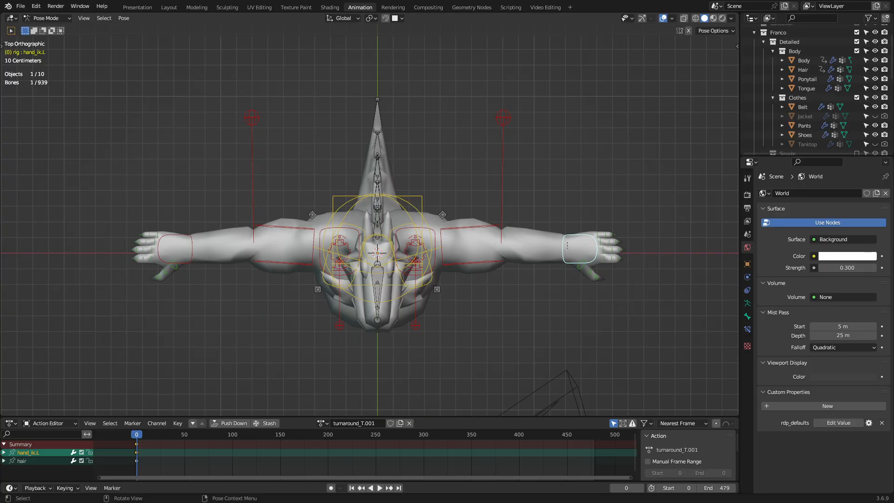
key(KP_5)
middle_drag(375, 244, 331, 212)
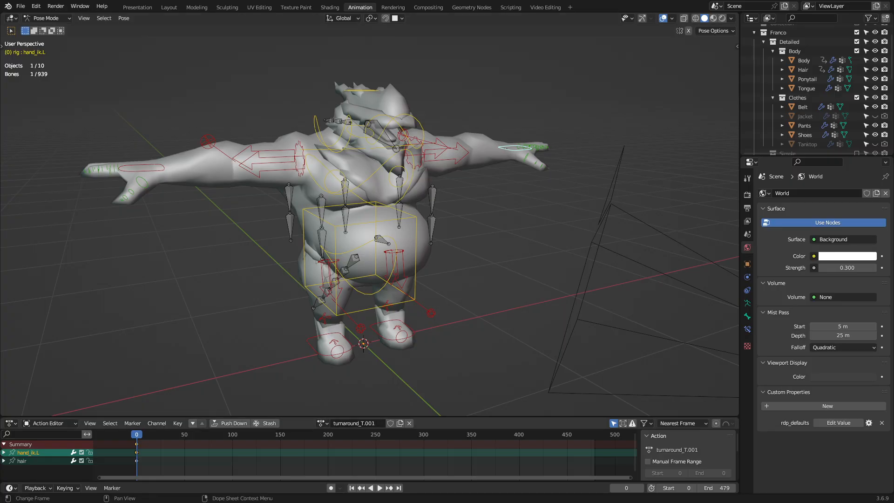
Choose turnaround_T.001 from the list of actions and select all visible bones of the rig
click(321, 424)
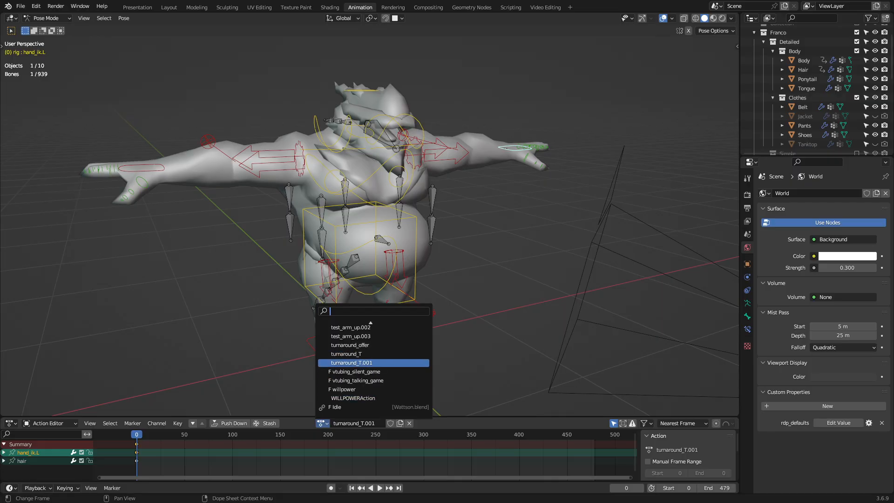
click(354, 363)
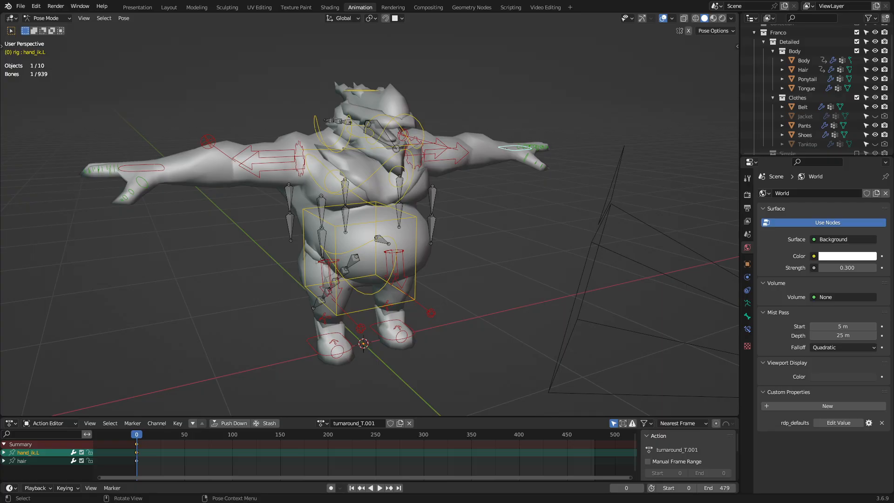
key(a)
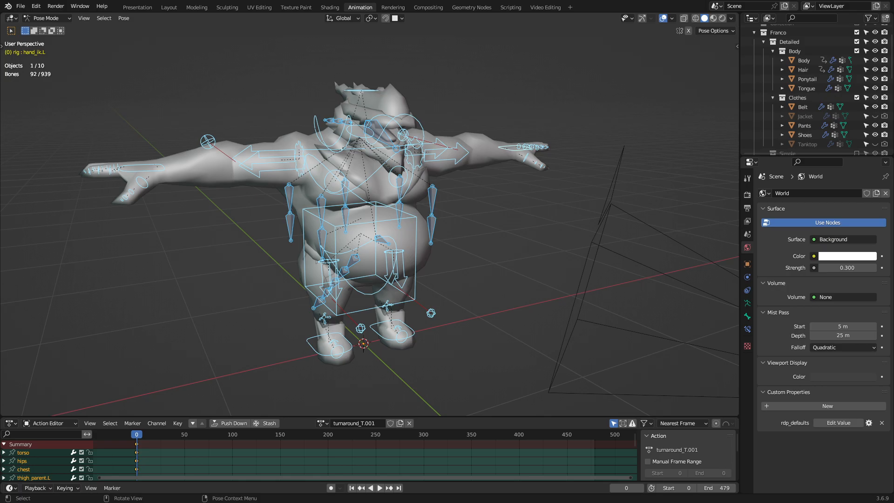
Show the sidebar with the rig properties down to the Rig Layers section
key(n)
scroll(677, 140, up, 5)
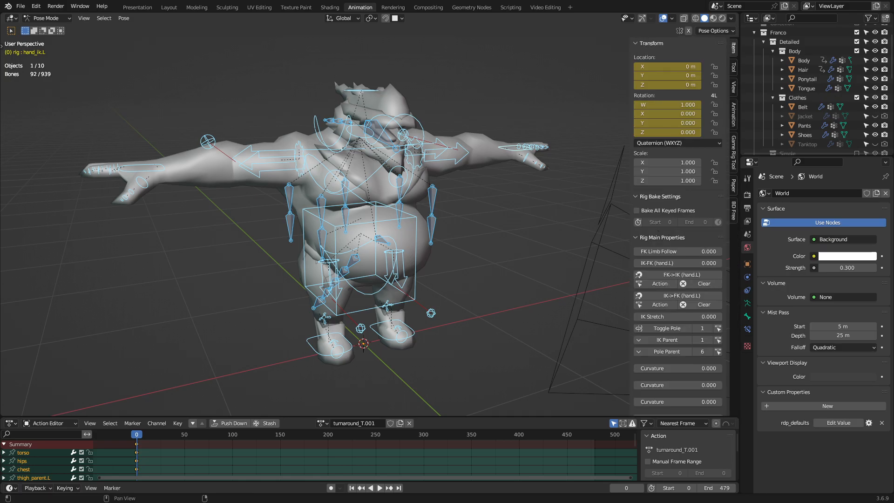
scroll(677, 222, down, 20)
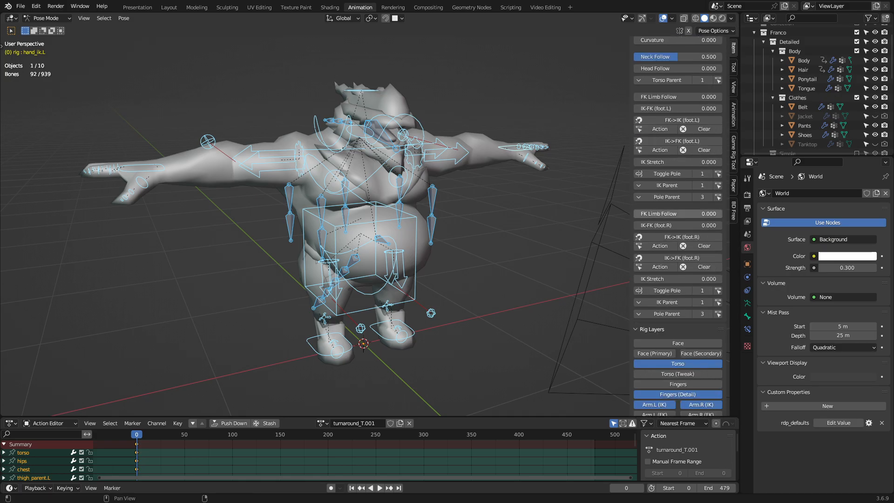
scroll(677, 224, down, 5)
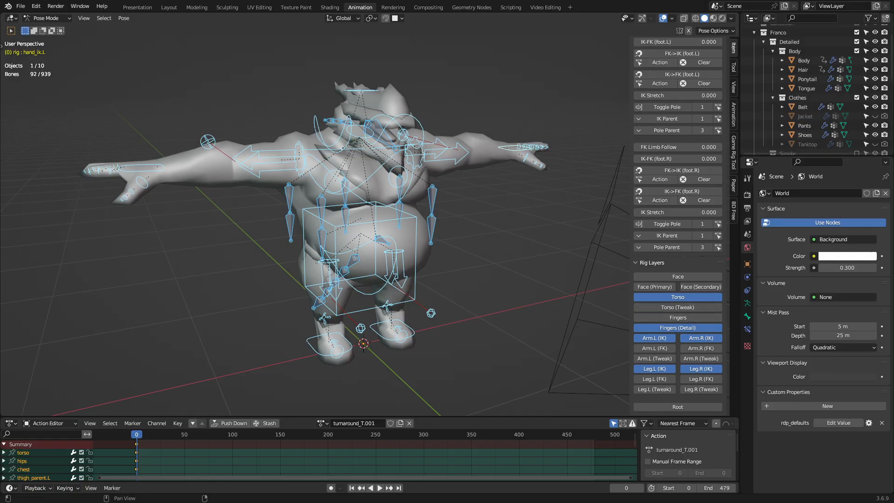
Show the FK rig layers of both arms and both legs briefly, and hide all four again
click(655, 348)
click(701, 348)
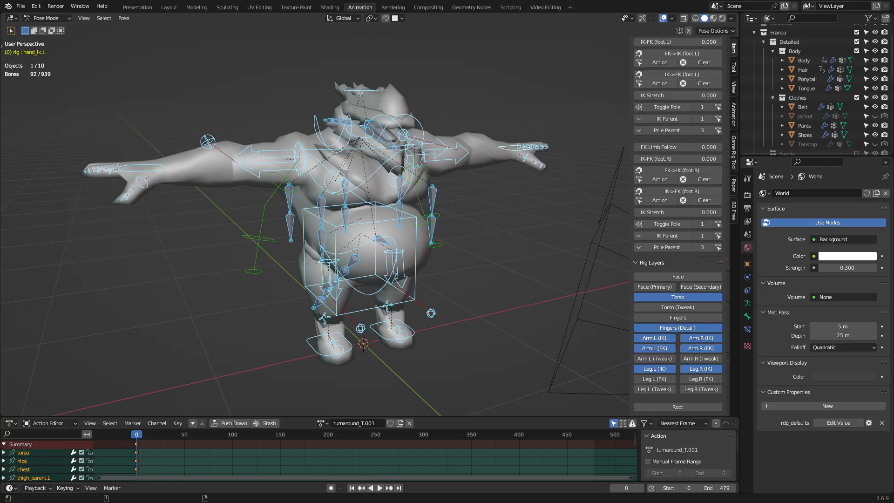
click(654, 379)
click(701, 378)
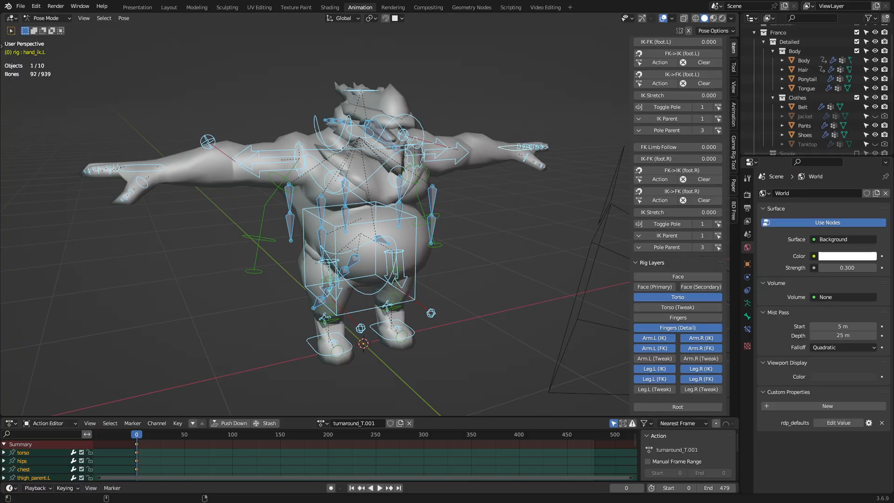
click(701, 379)
click(654, 379)
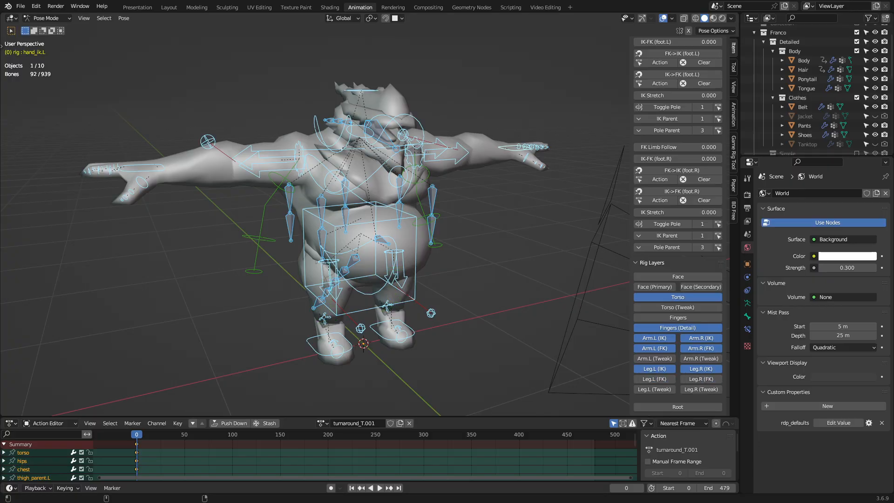
click(701, 348)
click(654, 347)
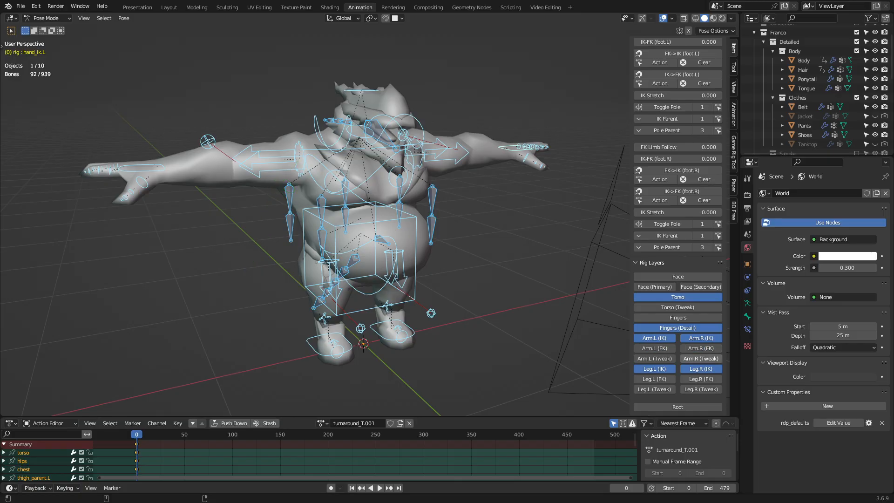
Toggle several rig layers in one sweep, and restore them by hiding Face and showing Torso, Fingers (Detail), Arm.L (IK) and Leg.L (IK)
drag(661, 307, 661, 287)
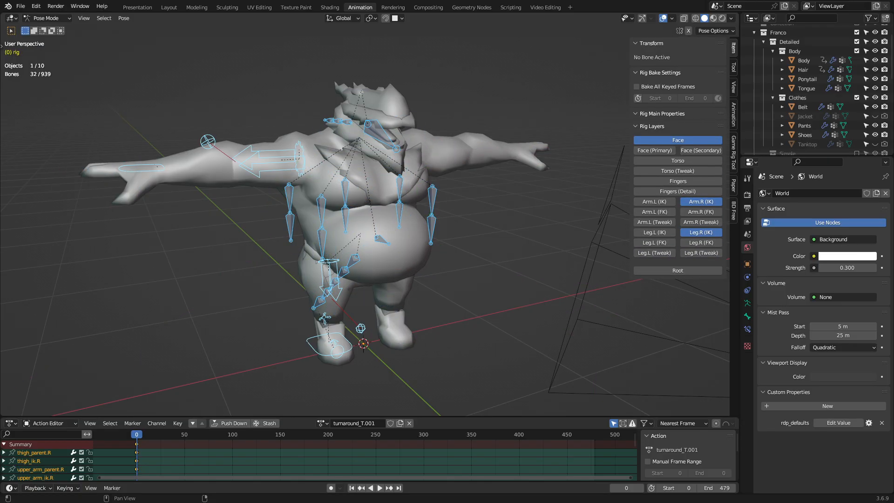
click(662, 140)
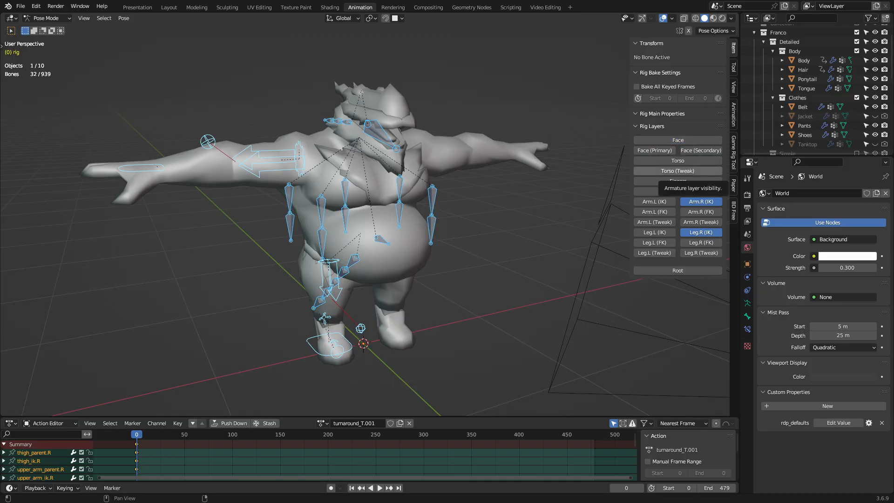
click(662, 160)
click(662, 192)
click(662, 202)
scroll(661, 196, down, 18)
scroll(661, 233, down, 10)
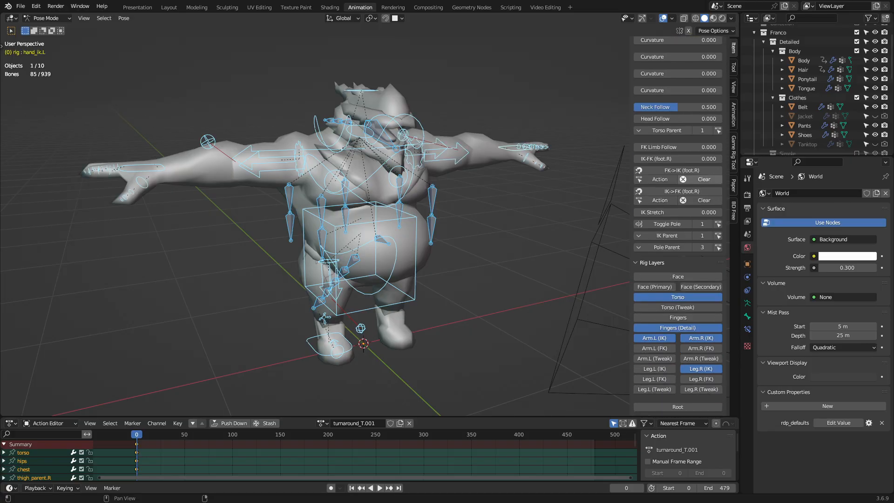
click(654, 369)
scroll(678, 280, down, 6)
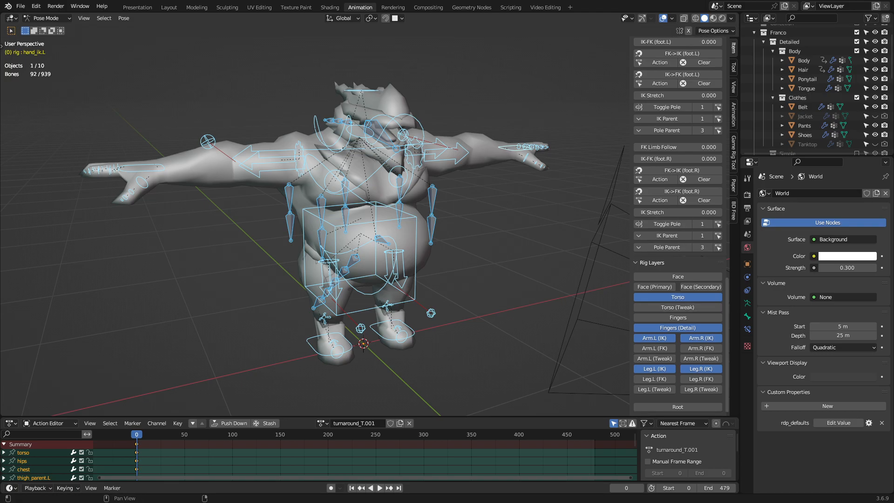
Show the rig's armature data properties, deselect all bones and select the linked chain of tail bones
click(748, 303)
middle_drag(419, 232, 243, 229)
key(alt+a)
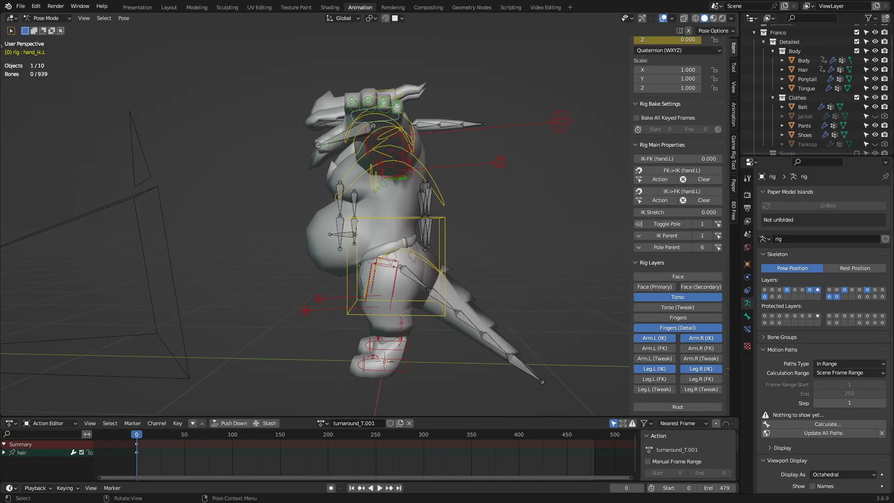
key(l)
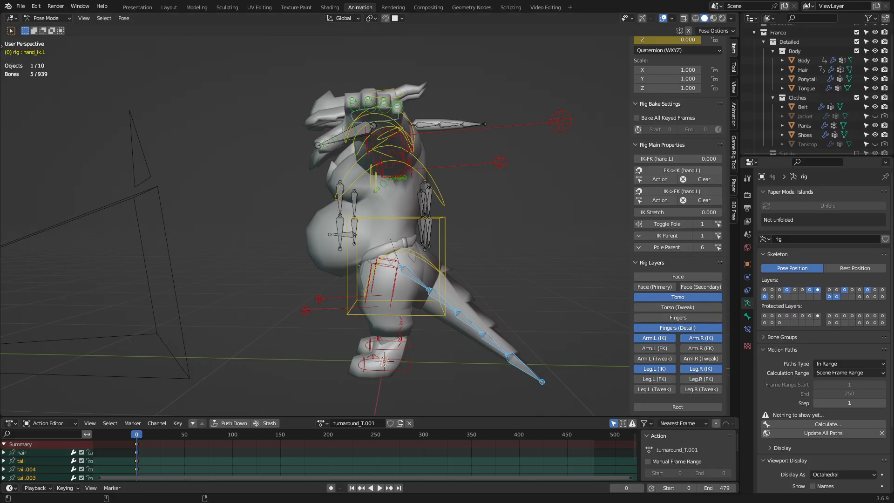
Hide the two armature layers that hold the tail, hair and jacket bones, and show both layers again
shift+click(829, 297)
shift+click(837, 297)
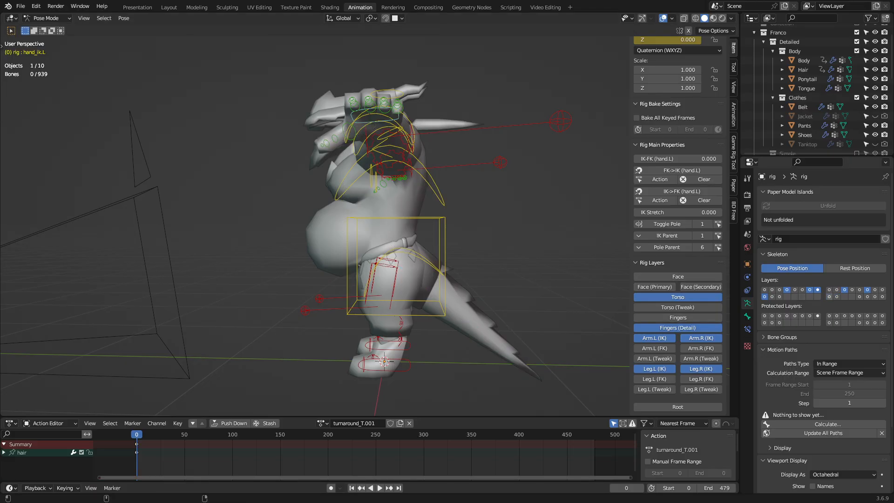
shift+click(829, 297)
mouse_move(493, 242)
middle_down()
mouse_move(517, 254)
mouse_move(501, 255)
middle_up()
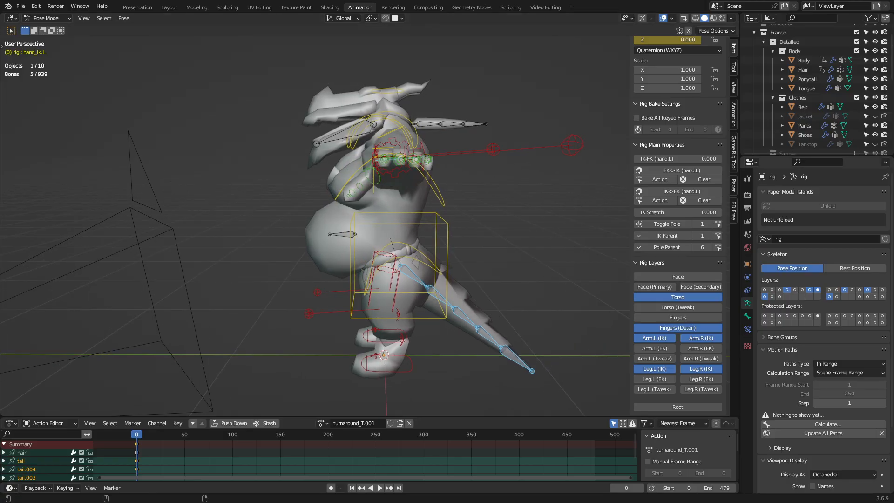
shift+click(837, 296)
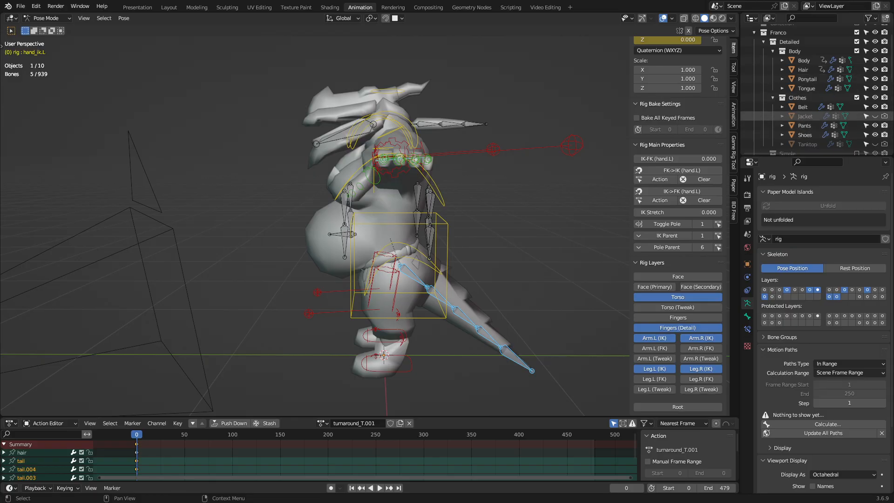
Toggle the Jacket's viewport visibility on and off several times, and leave it hidden
click(876, 116)
click(876, 116)
click(875, 117)
click(876, 116)
click(876, 116)
click(876, 117)
middle_drag(448, 214, 615, 235)
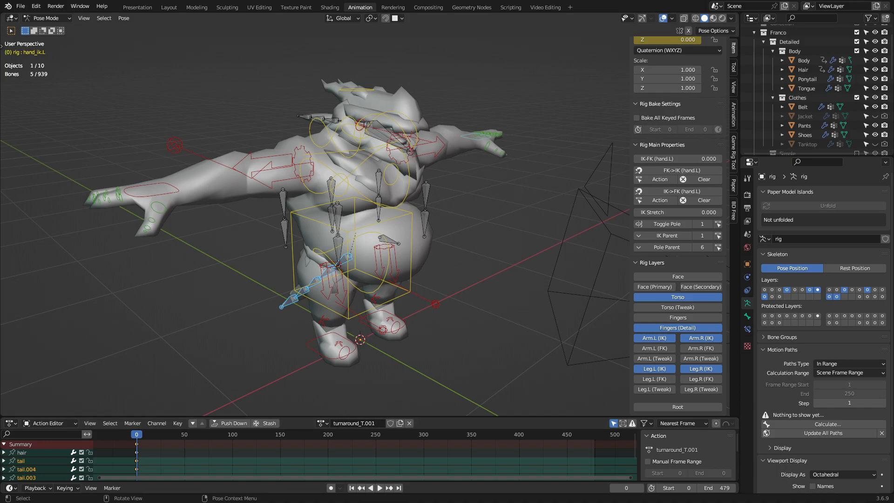
Select all visible bones of the rig and delete their keyframes from the turnaround_T.001 action
key(a)
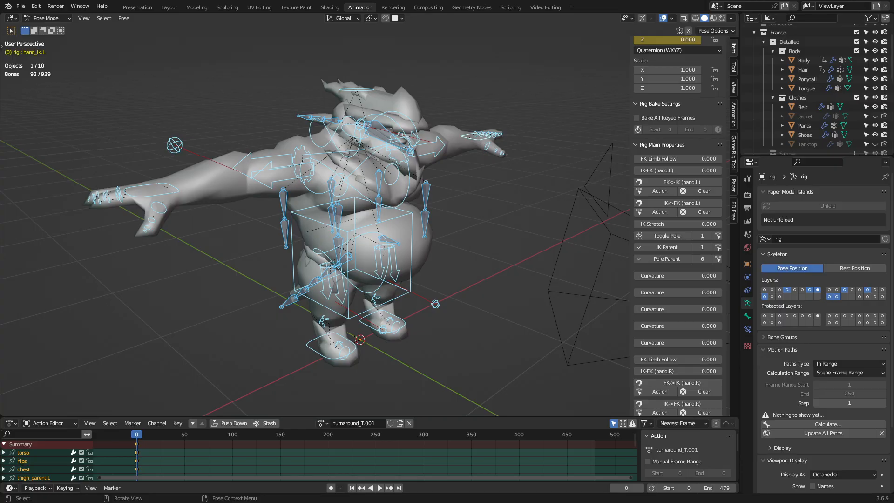
mouse_move(354, 223)
middle_down()
mouse_move(284, 265)
mouse_move(353, 231)
middle_up()
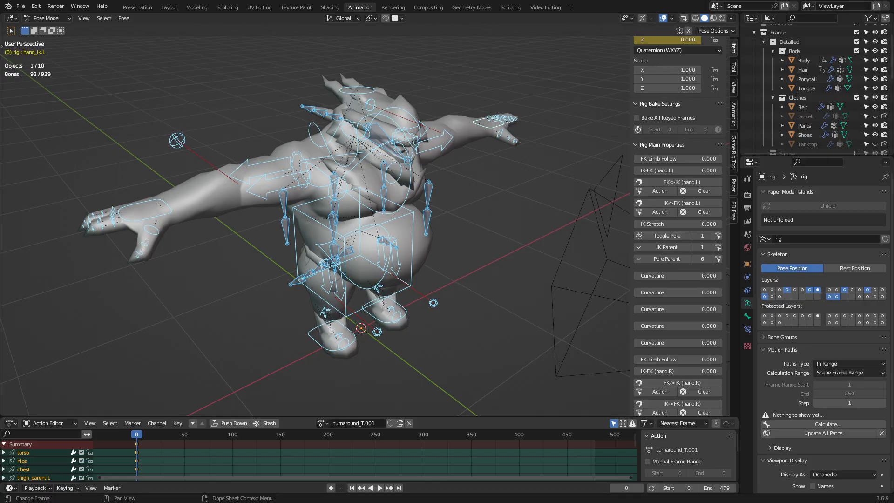
key(Delete)
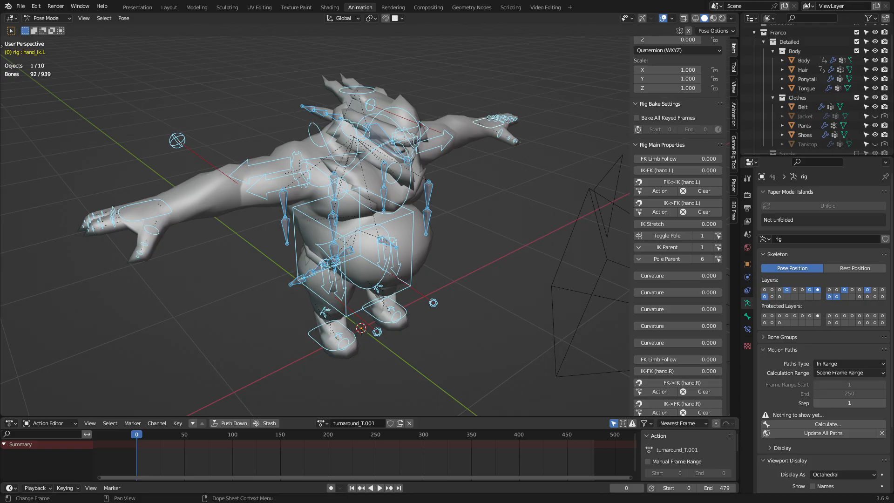
middle_drag(372, 280, 332, 269)
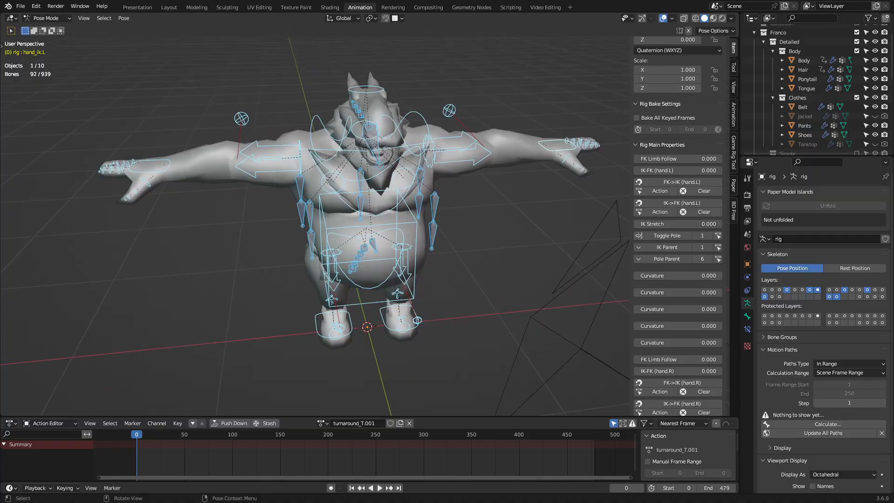
Move the left hand IK control closer to the body, trackball-rotate it and scale it up to about 3.118
click(556, 146)
middle_drag(555, 146, 506, 157)
key(g)
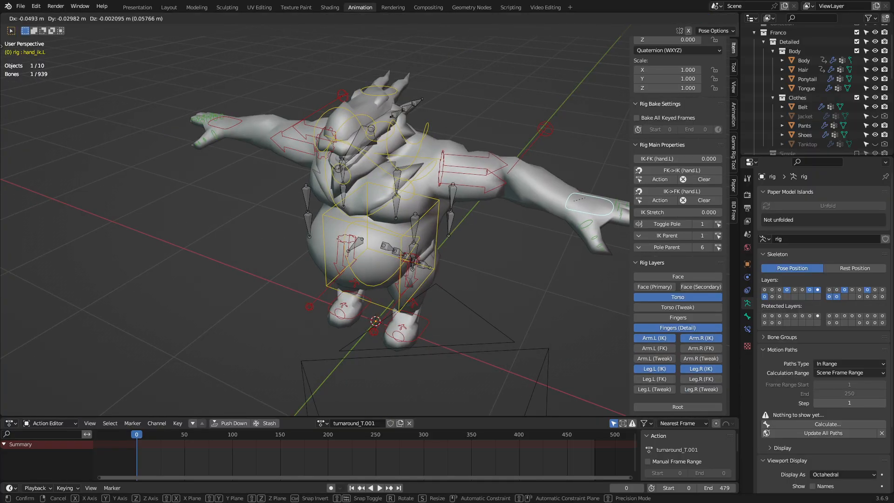
key(Escape)
key(g)
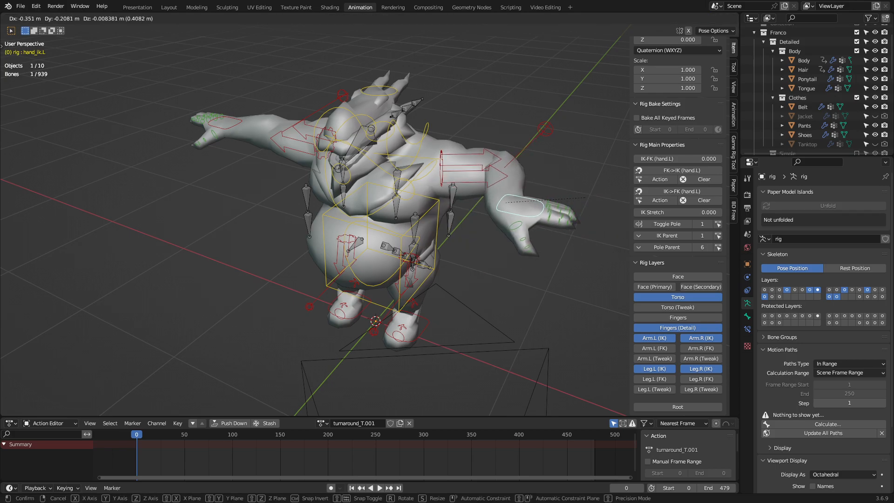
key(Return)
key(r)
key(r)
key(Return)
key(s)
key(Return)
middle_drag(447, 261, 527, 240)
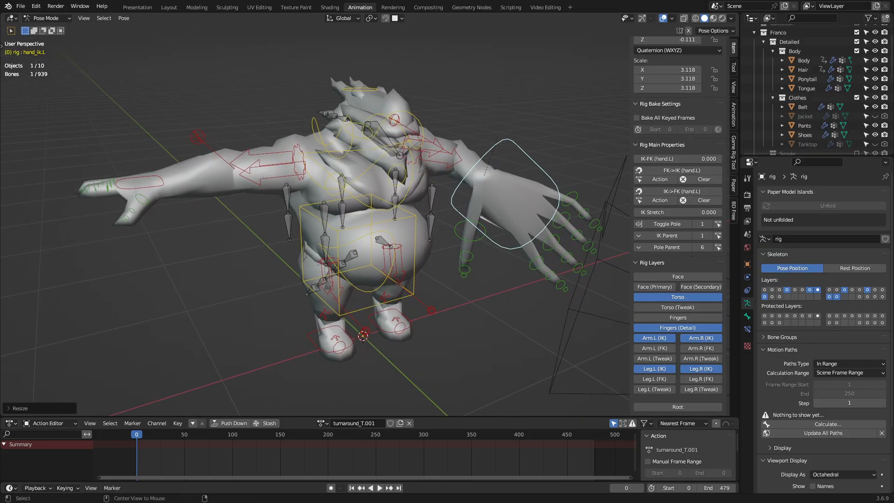
Clear the location, rotation and scale of the left hand IK control
key(alt+g)
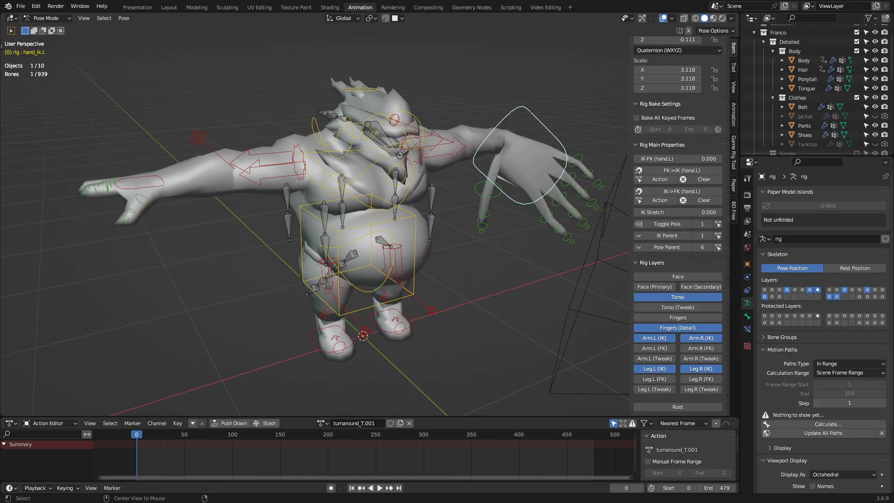
key(alt+r)
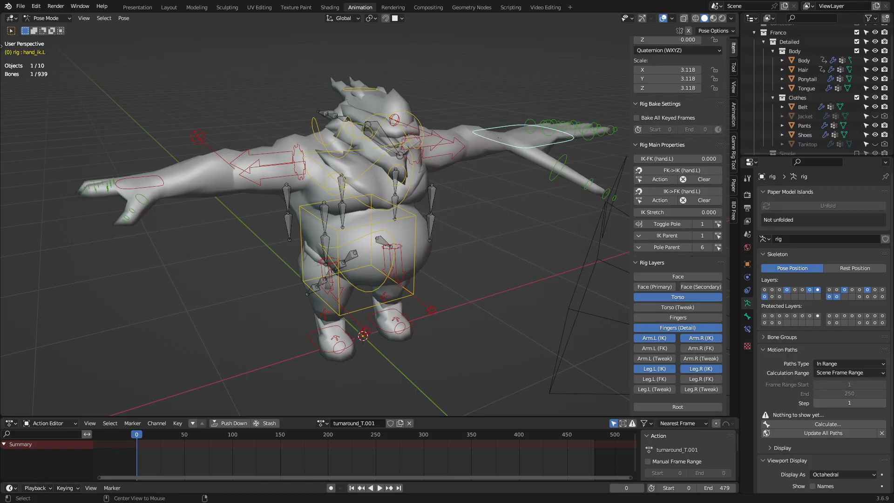
key(alt+s)
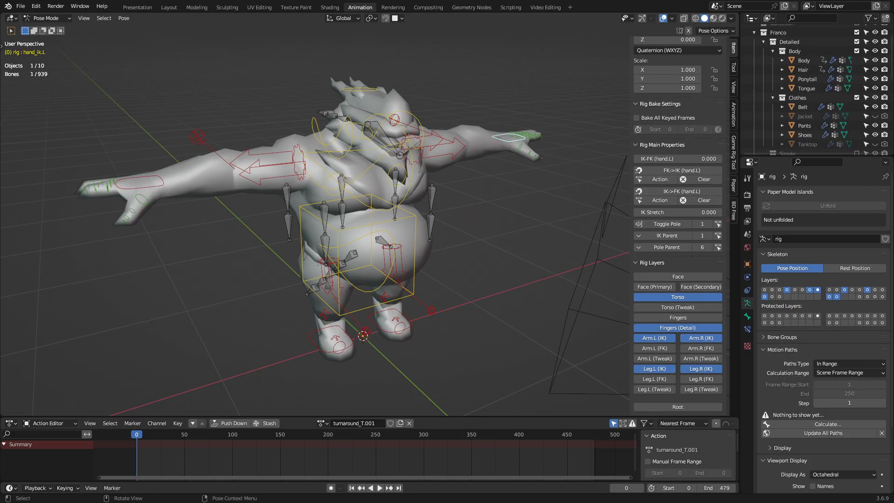
Move the left hand IK control to about X -0.395, Y -0.497, Z -0.065 m, rotate it, and insert a Location & Rotation keyframe at frame 0
middle_drag(327, 233, 200, 258)
key(g)
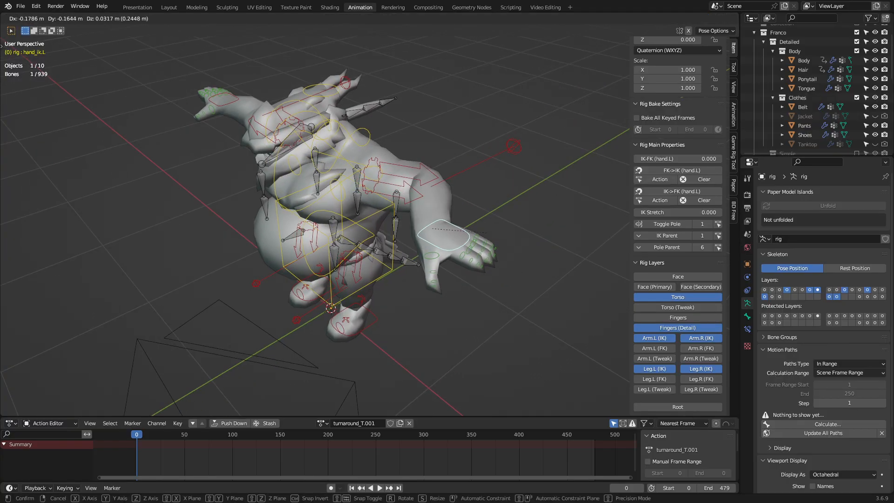
click(487, 233)
key(r)
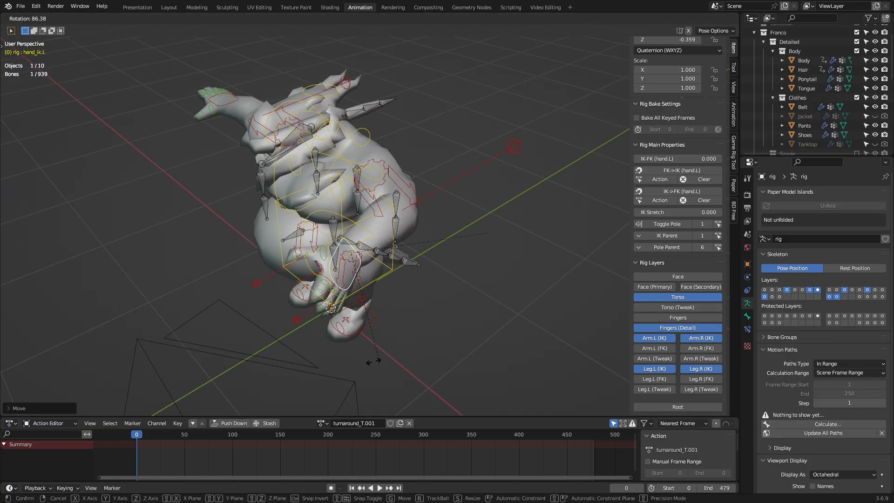
click(365, 345)
middle_drag(366, 346, 281, 315)
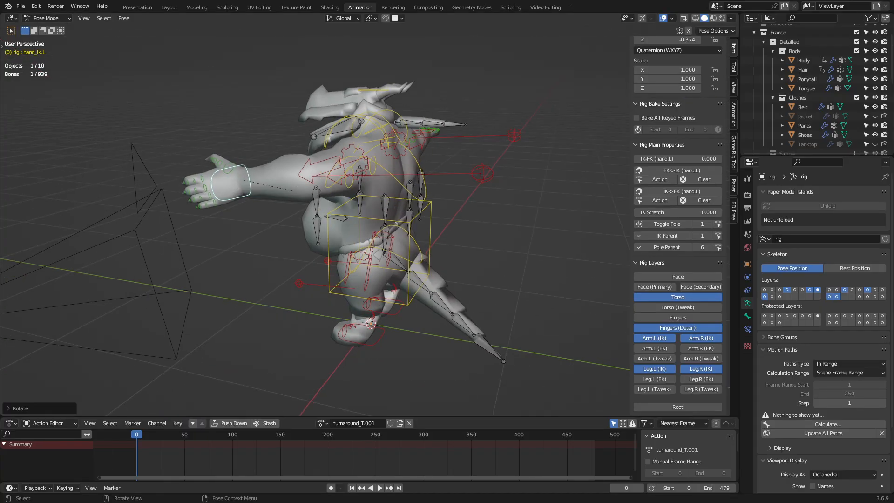
key(i)
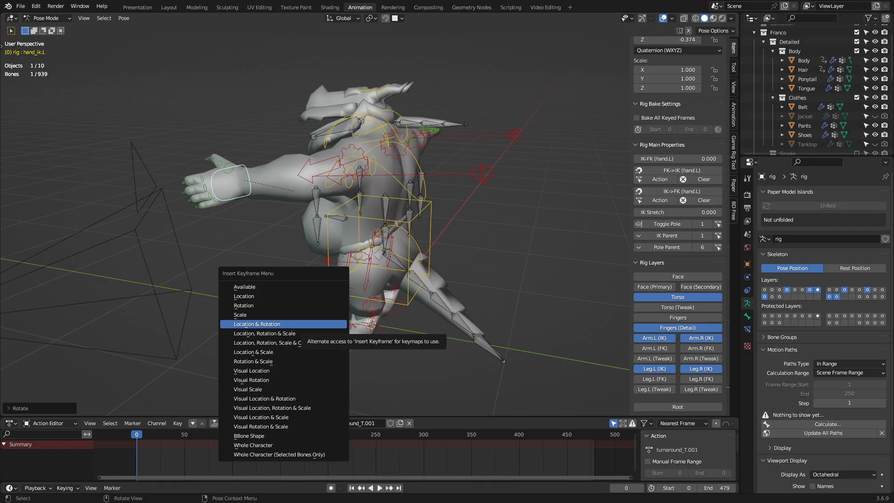
key(Return)
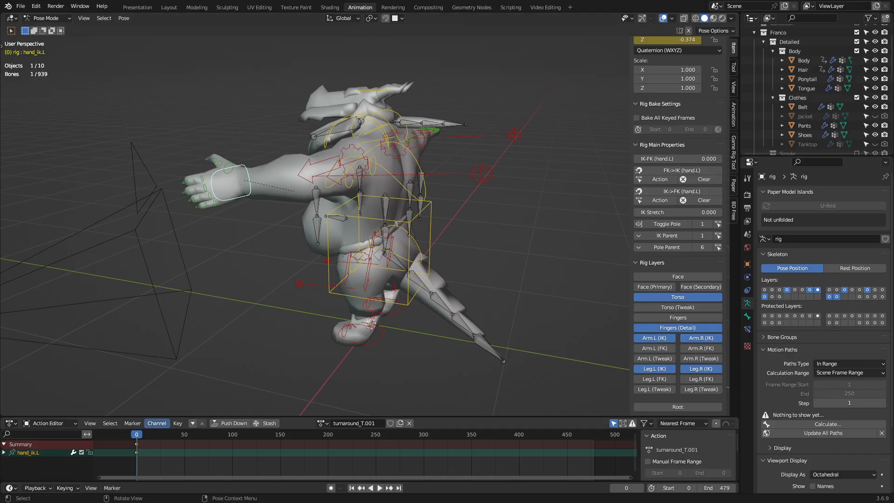
Play the animation to check how the character moves with the keyed left hand, and return to frame 0
key(space)
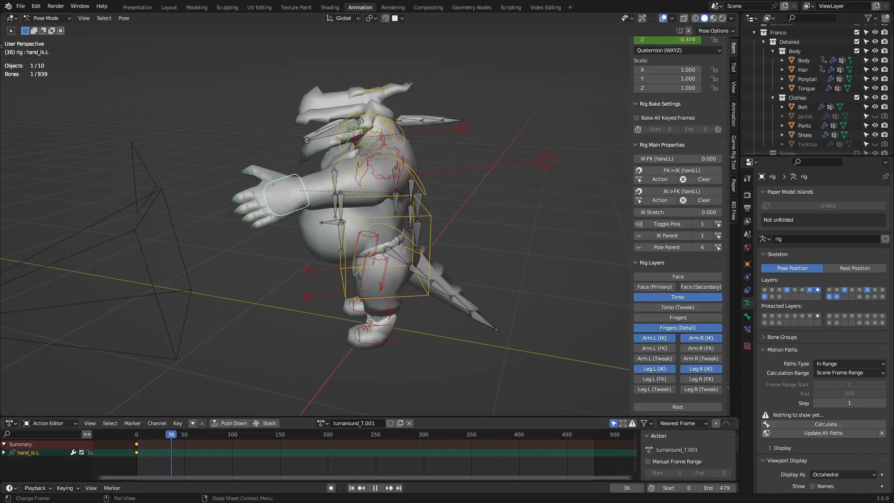
key(space)
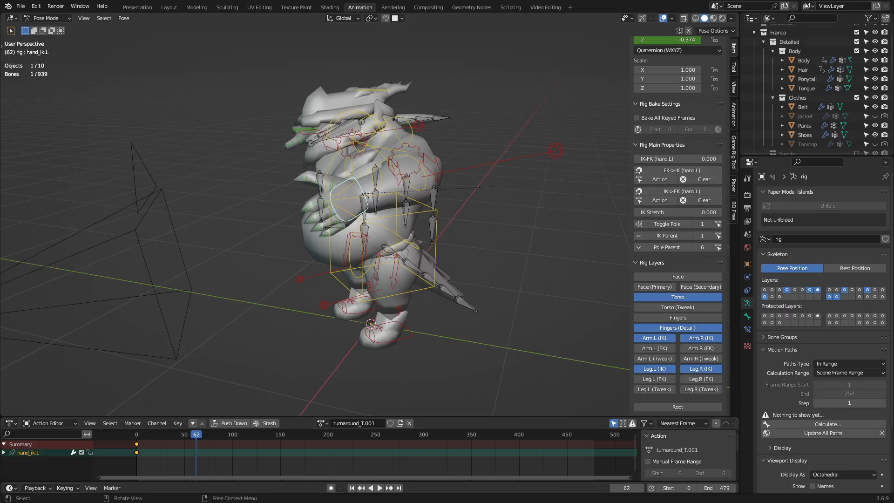
key(space)
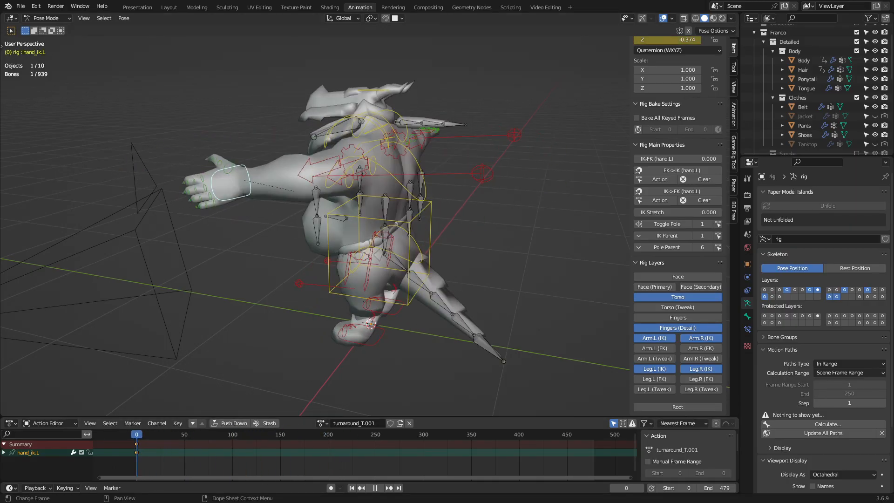
drag(282, 435, 137, 434)
Show the Root rig layer, select the root control around the character and delete its keyframes
middle_drag(298, 209, 405, 212)
scroll(373, 219, down, 4)
scroll(373, 222, up, 2)
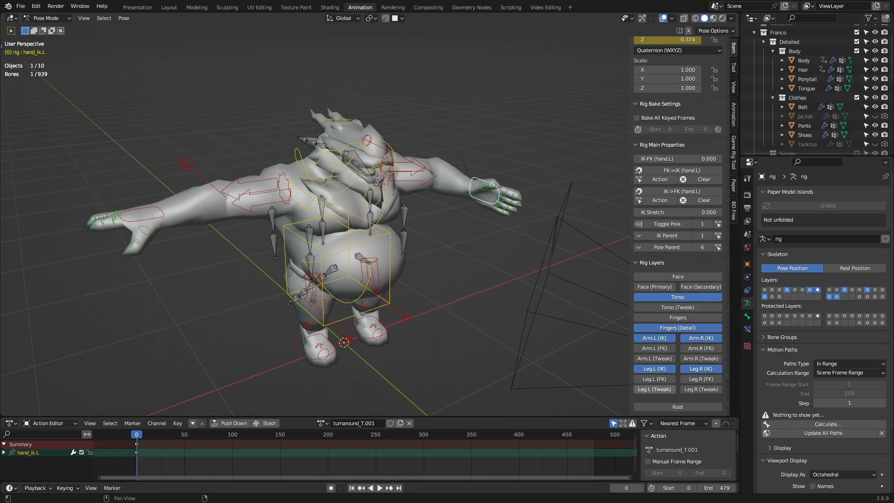
click(678, 407)
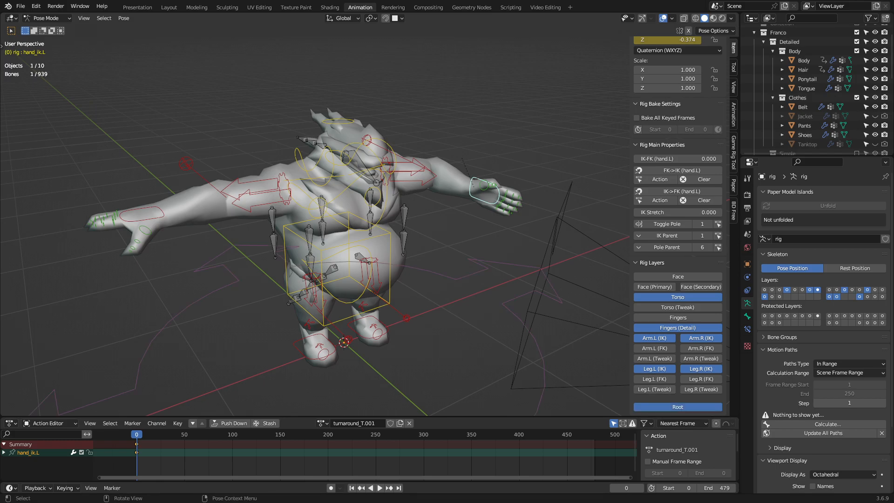
click(549, 284)
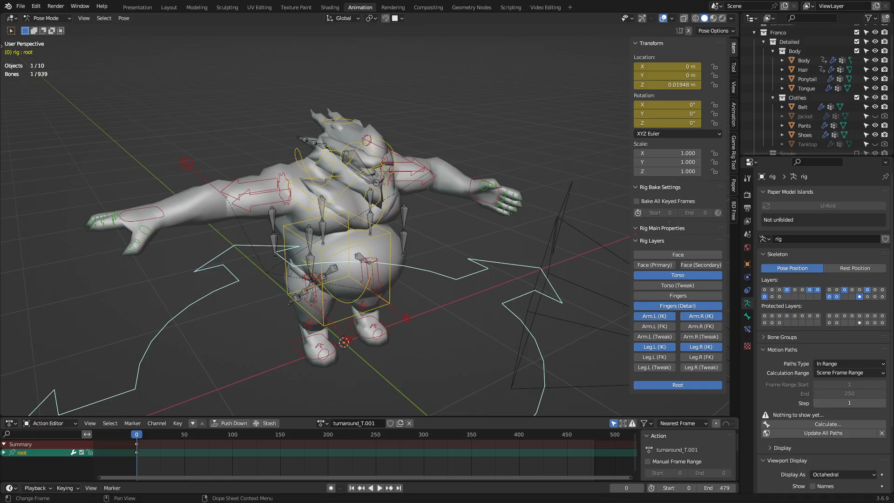
key(Delete)
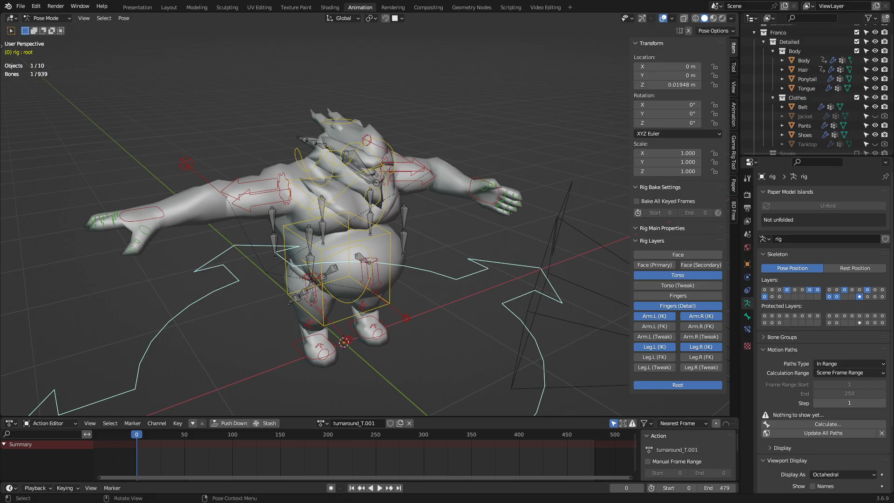
At frame 75, move the left hand IK control to about X -0.944, Y -0.555, Z -0.329 m, rotate it, and key its location and rotation
click(485, 191)
middle_drag(486, 191, 389, 195)
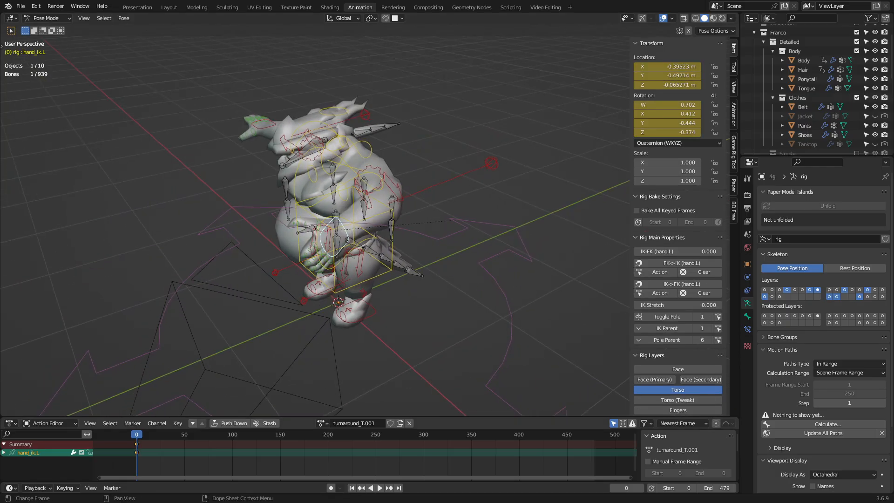
drag(136, 435, 209, 434)
middle_drag(344, 265, 431, 242)
key(g)
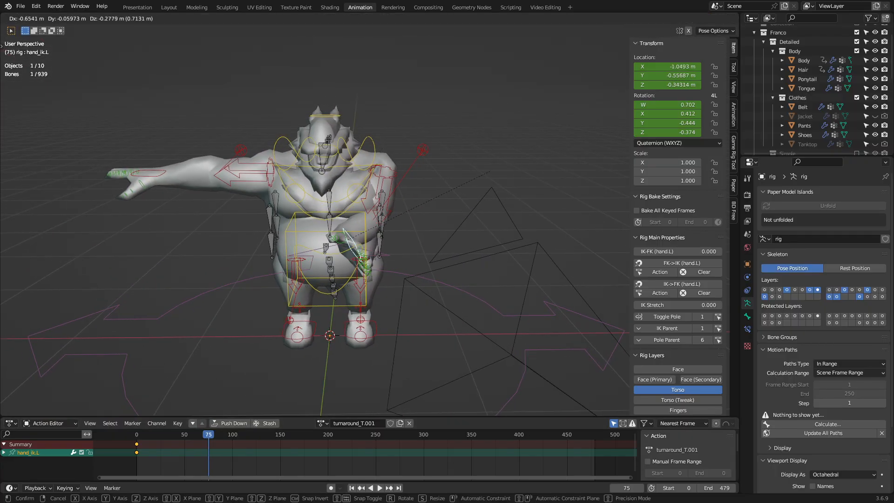
click(373, 245)
key(r)
key(Return)
key(i)
click(344, 281)
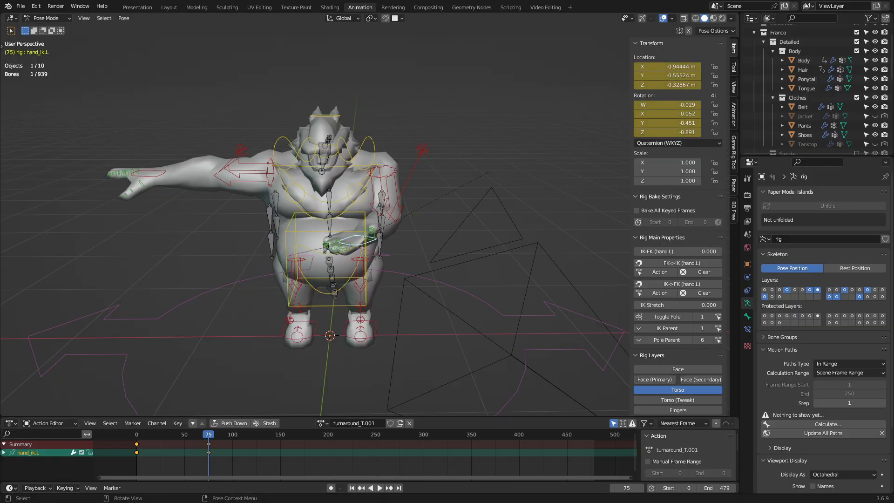
Play the animation from frame 0 to check the left hand's motion between its two keyed poses
drag(207, 434, 136, 434)
key(space)
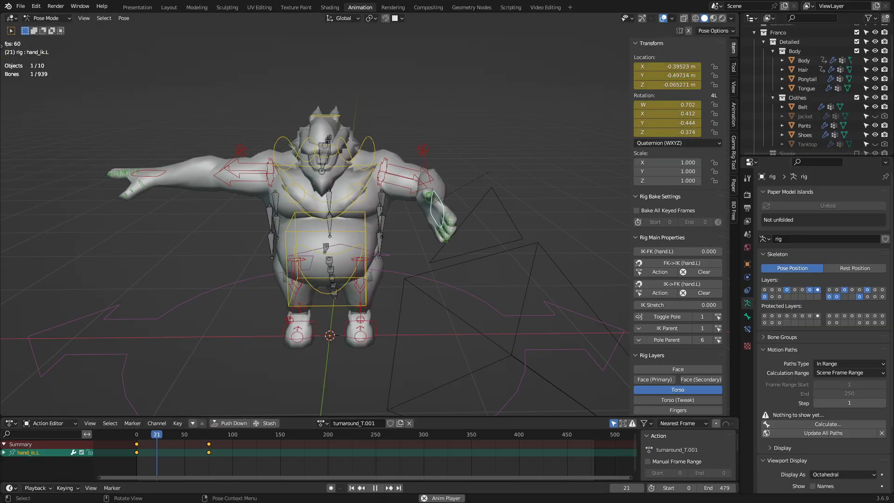
key(space)
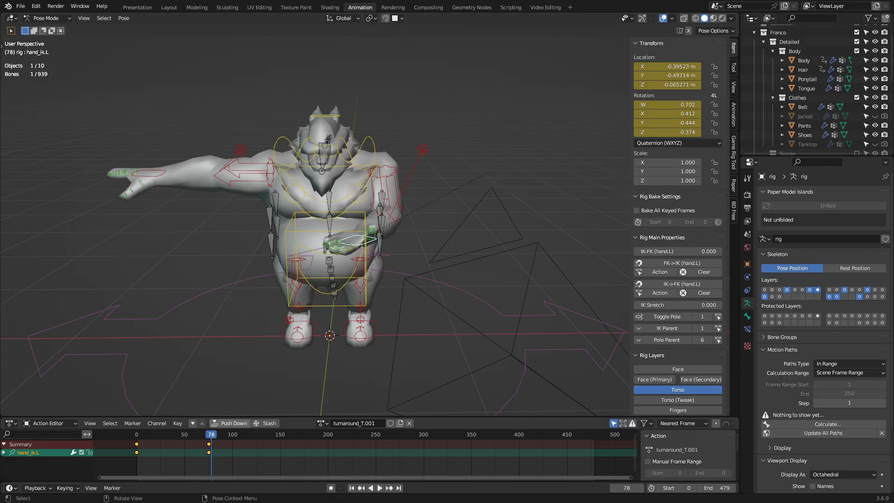
At frame 37, raise the left hand IK control to about X -0.773, Y -0.362, Z 0.494 m, trackball-rotate it, and insert a Rotation keyframe only
drag(212, 435, 172, 434)
middle_drag(326, 233, 451, 207)
key(g)
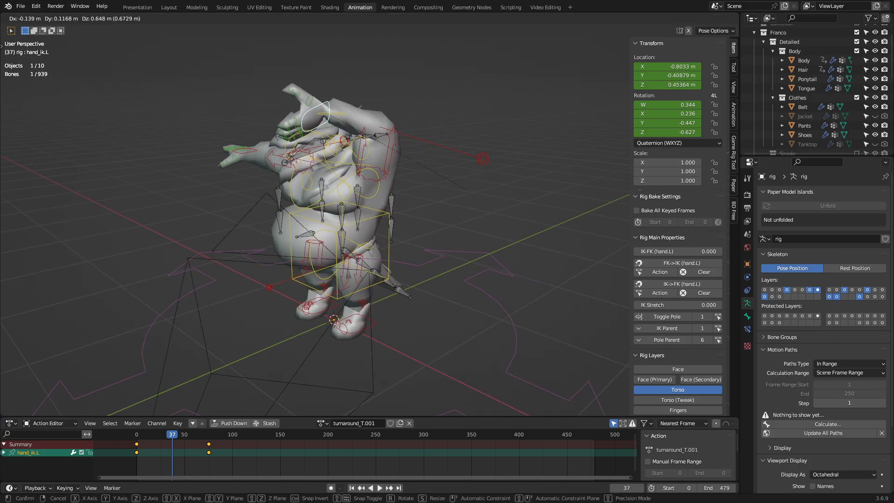
click(326, 111)
key(r)
key(r)
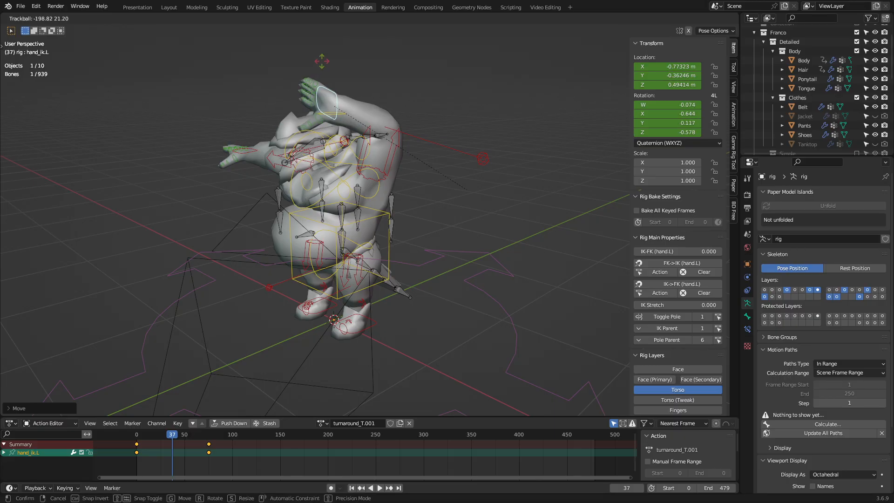
click(322, 61)
middle_drag(321, 63, 358, 61)
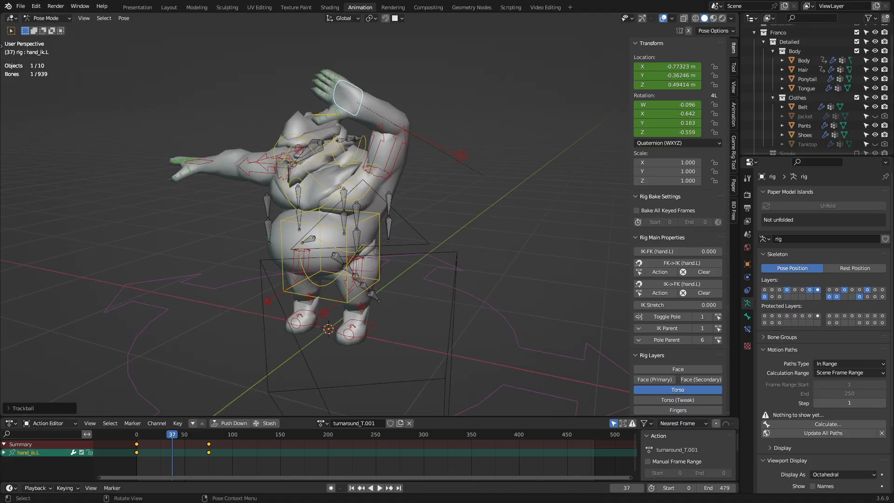
key(i)
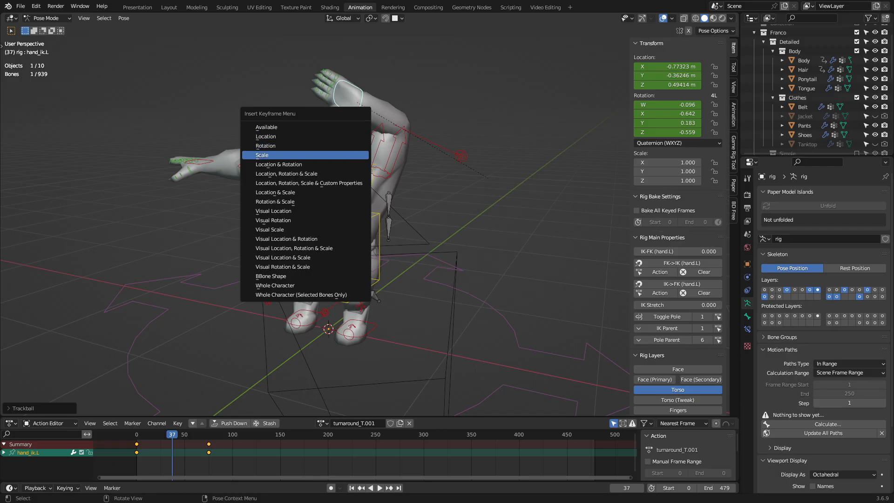
key(Return)
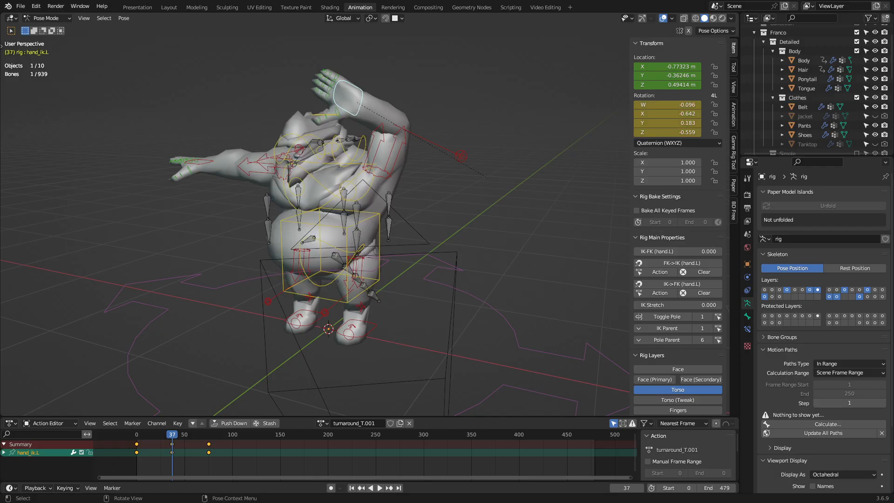
Play the animation to check the left hand's motion around the keyframe at frame 37
key(Left)
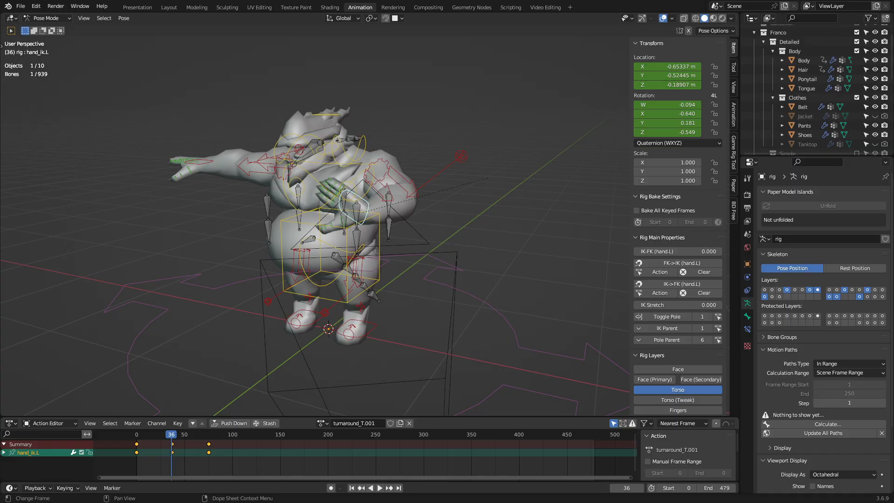
key(space)
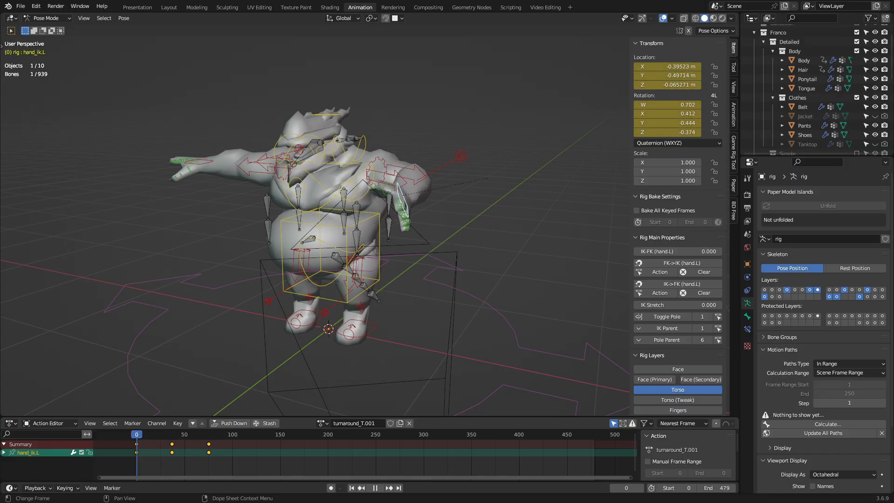
key(space)
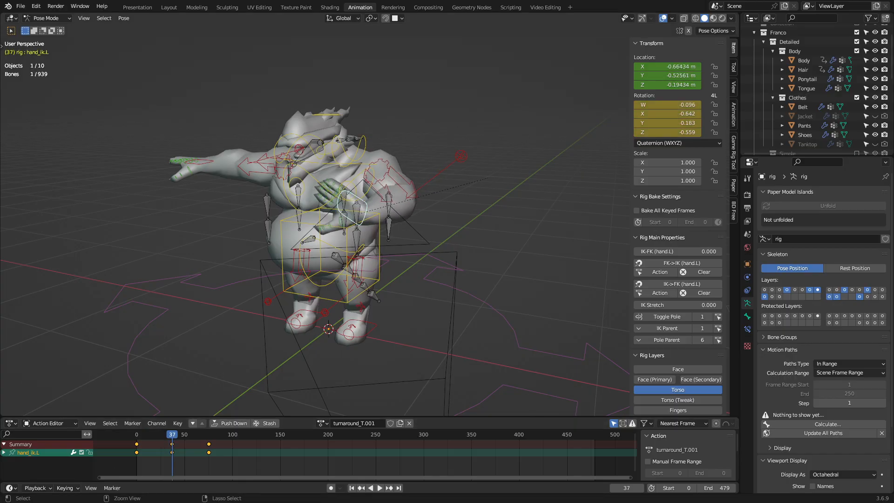
Undo the left hand IK control's rotation keyframe at frame 37 and compare its pose at frames 36 and 37
middle_drag(326, 209, 376, 274)
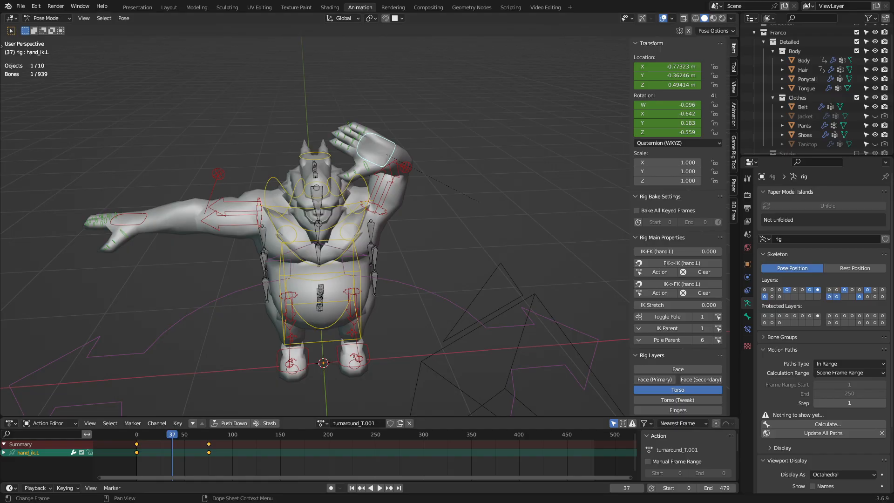
key(i)
key(ctrl+z)
middle_drag(344, 299, 288, 277)
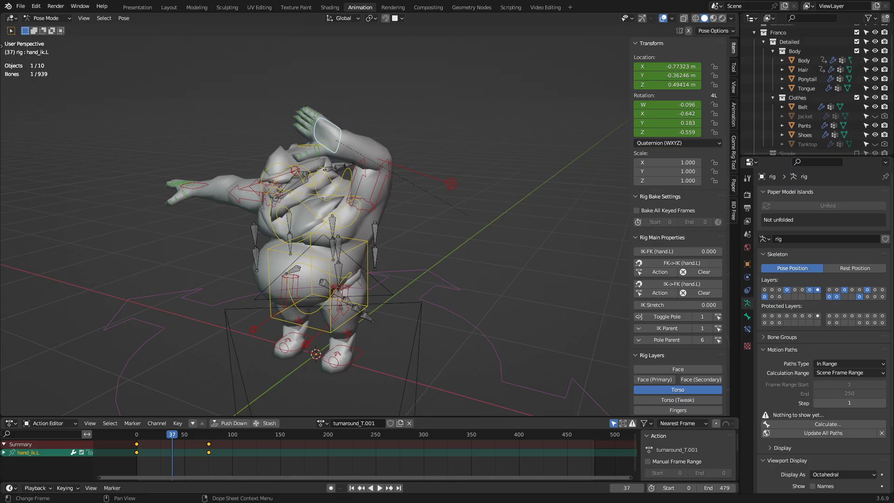
key(Left)
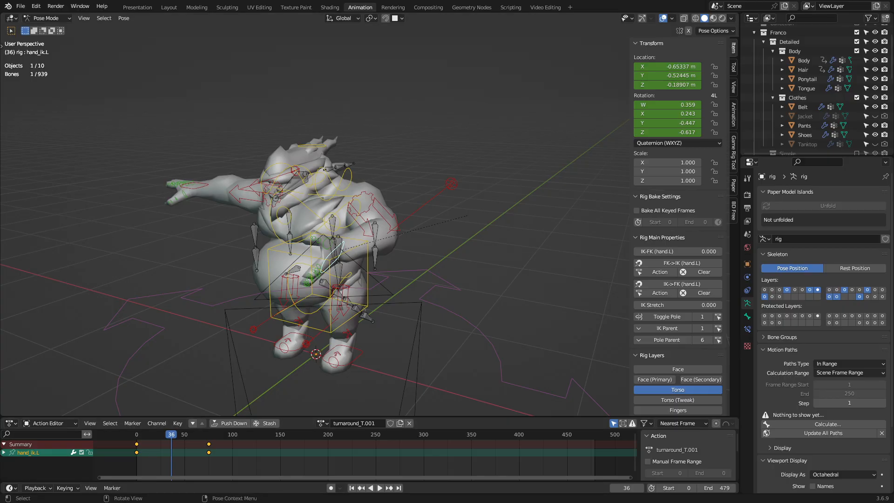
middle_drag(335, 288, 333, 267)
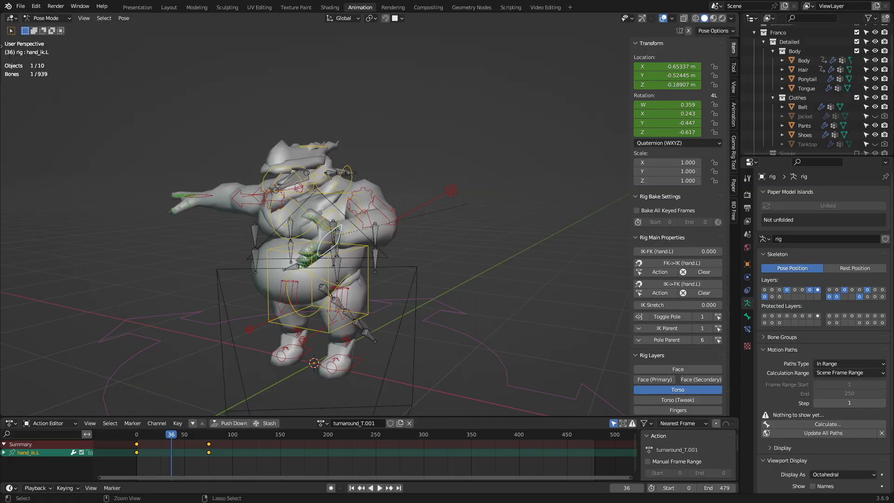
key(Right)
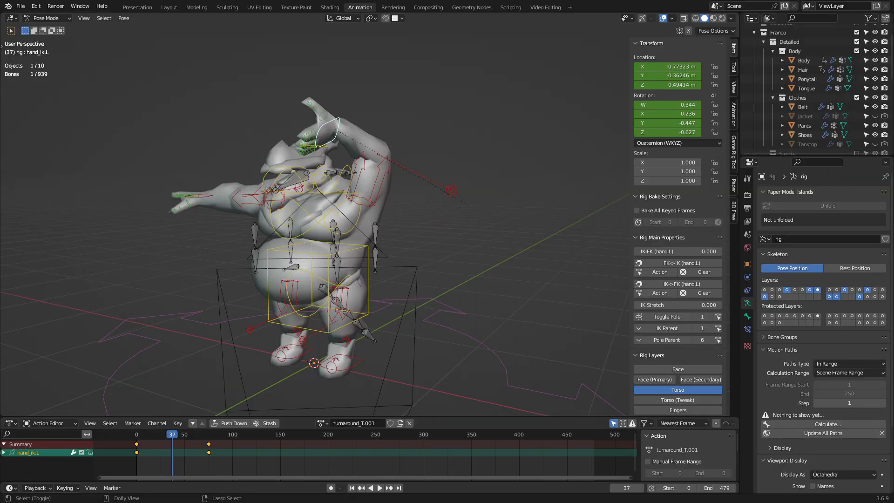
middle_drag(333, 266, 376, 284)
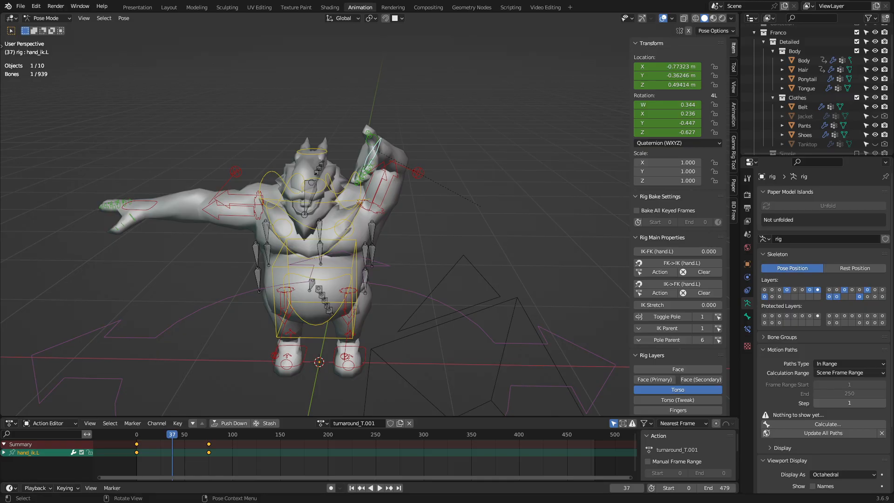
Clear the left hand IK control's location and rotation at frame 37 and undo both resets
key(alt+g)
key(alt+r)
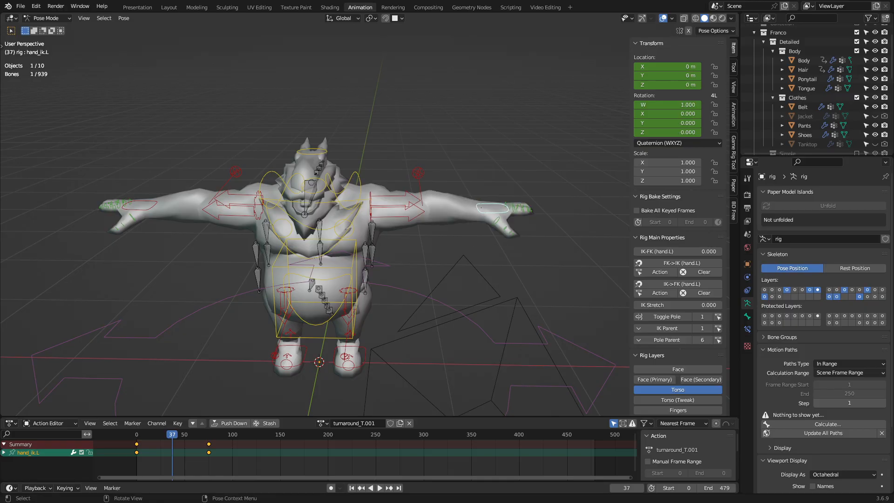
middle_drag(363, 261, 329, 250)
key(ctrl+z)
key(ctrl+z)
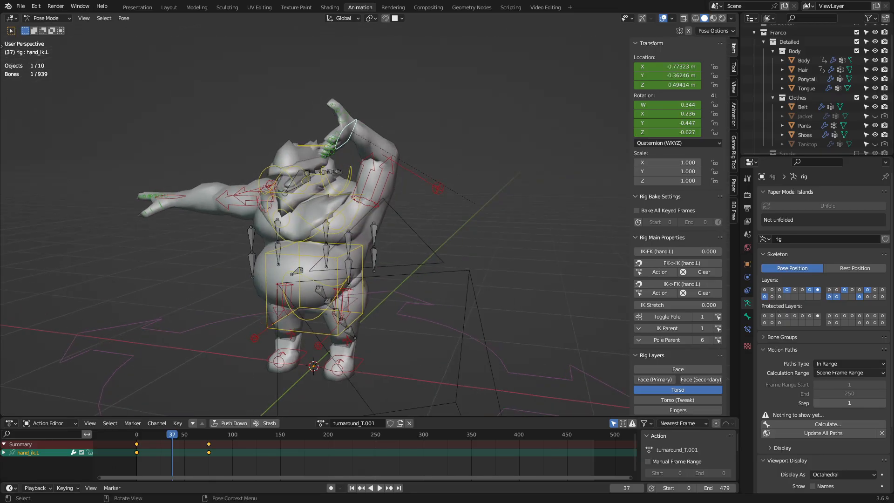
Copy the raised left hand's pose, paste it flipped onto the right hand, and undo the paste
key(ctrl+c)
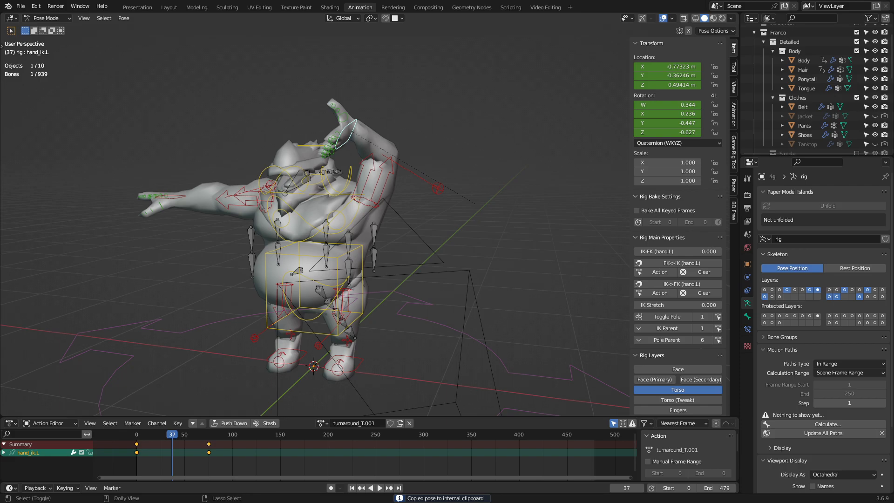
key(ctrl+shift+v)
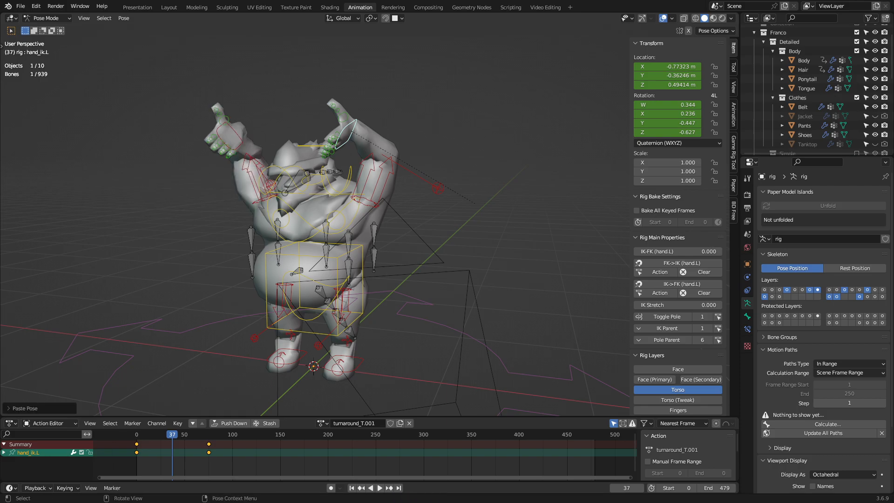
key(ctrl+z)
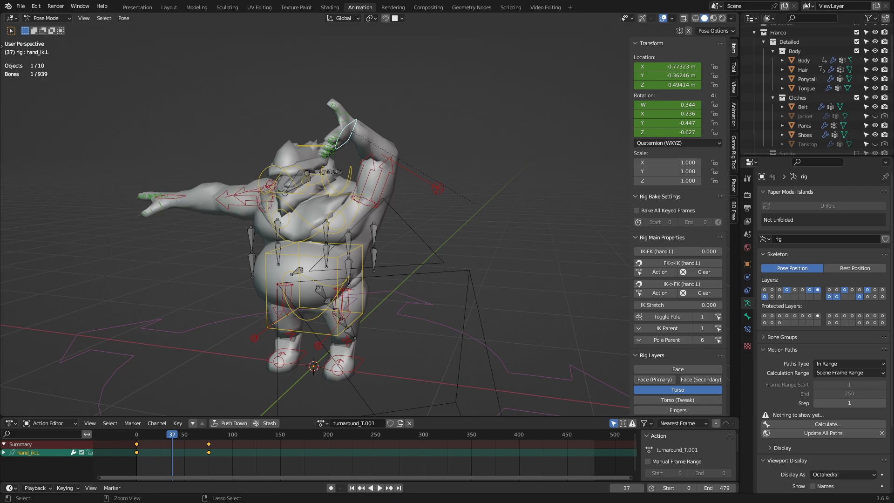
Undo the left hand IK control's last move and clear its location and rotation
key(ctrl+z)
middle_drag(336, 251, 364, 251)
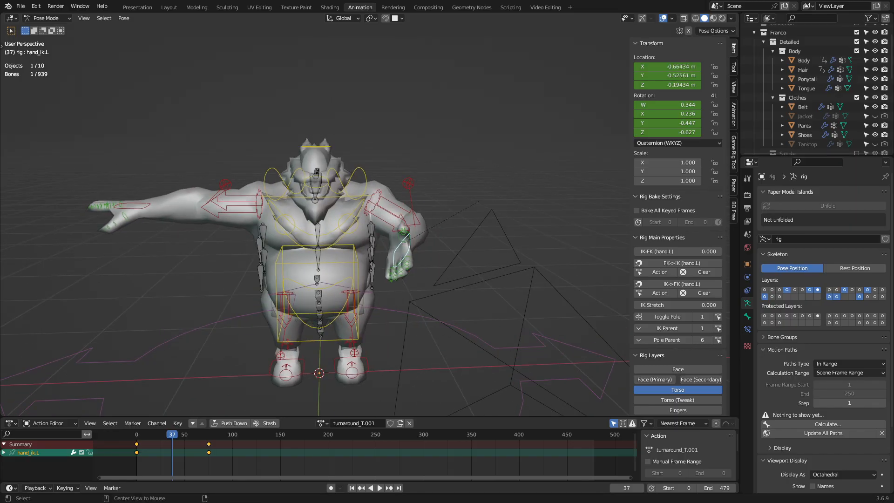
key(alt+g)
key(alt+r)
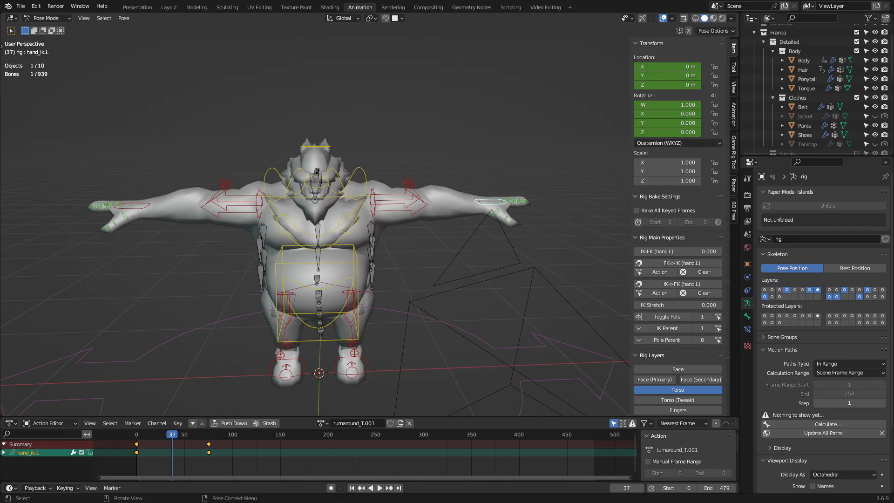
Trackball-rotate the chest control, copy its pose, and paste it flipped
click(362, 203)
middle_drag(417, 187, 372, 200)
key(r)
key(r)
click(362, 226)
key(ctrl+c)
key(ctrl+shift+v)
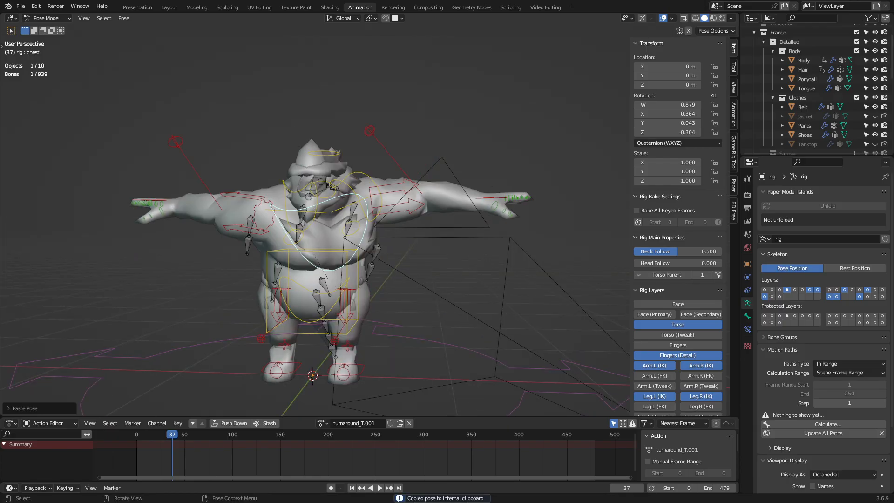
Clear the chest control's rotation, trackball-rotate it forward and to one side, and paste its copied pose flipped
key(alt+r)
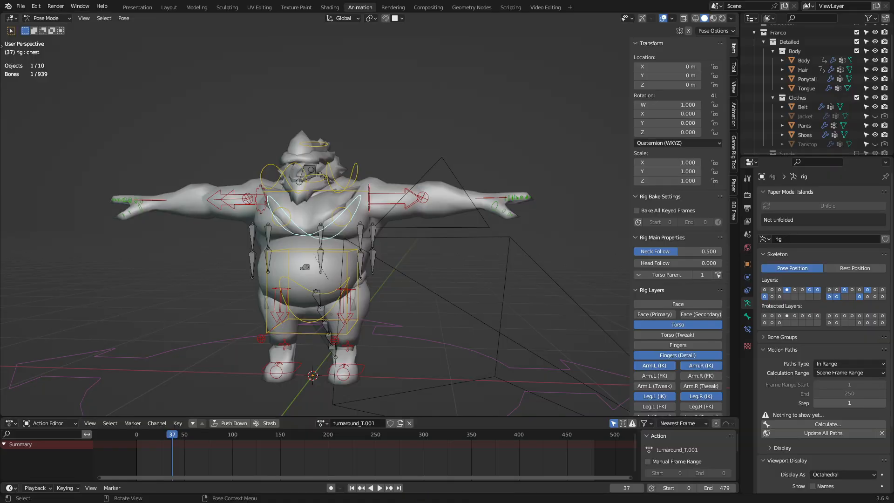
key(ctrl+c)
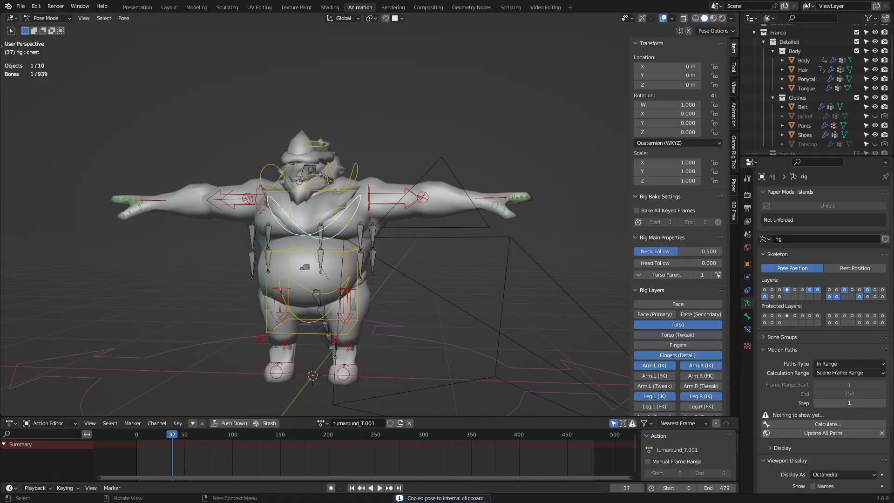
key(r)
key(r)
key(Return)
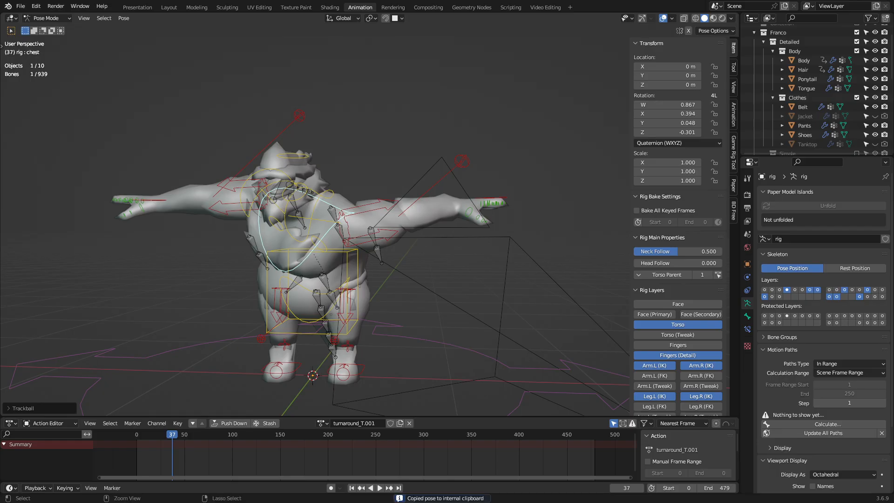
key(ctrl+shift+v)
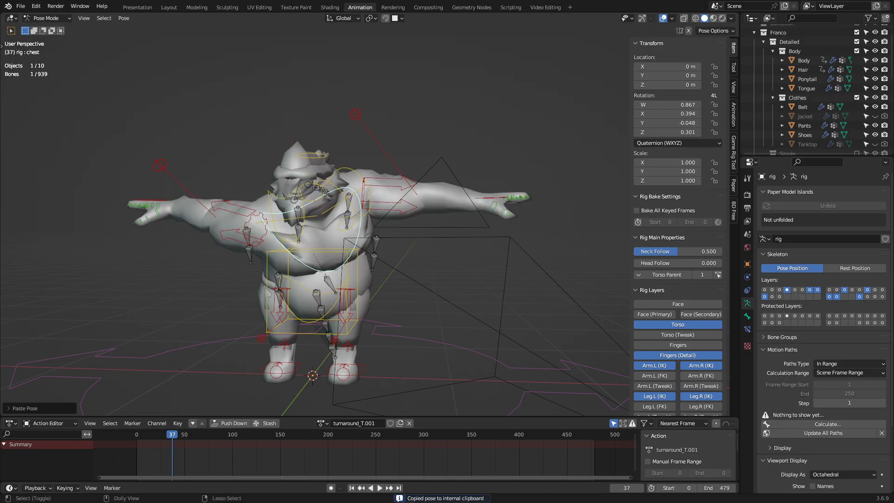
middle_drag(364, 223, 396, 243)
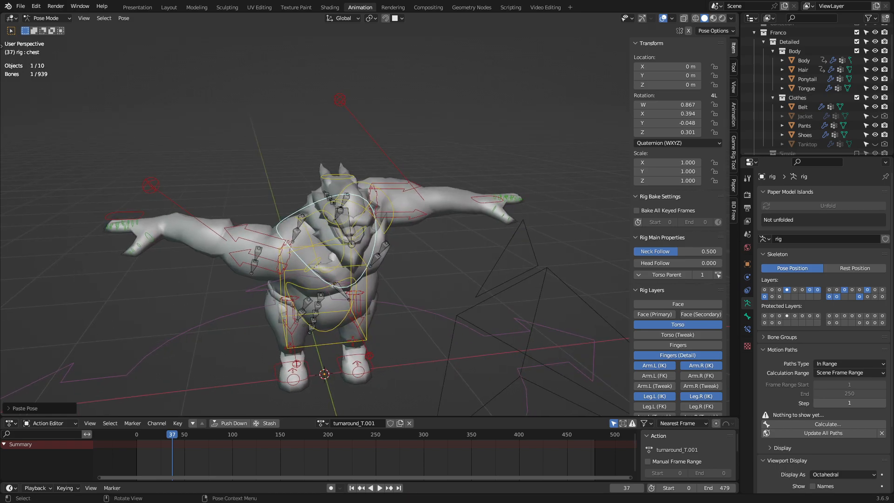
Select all the rig's bones and clear their rotation and location, staying in Pose Mode on the rig
key(a)
key(alt+r)
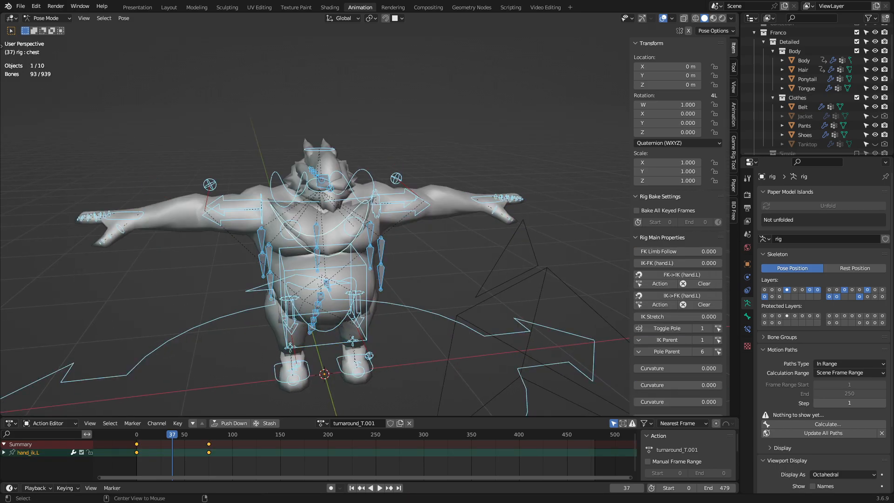
key(alt+g)
middle_drag(382, 238, 326, 230)
click(318, 233)
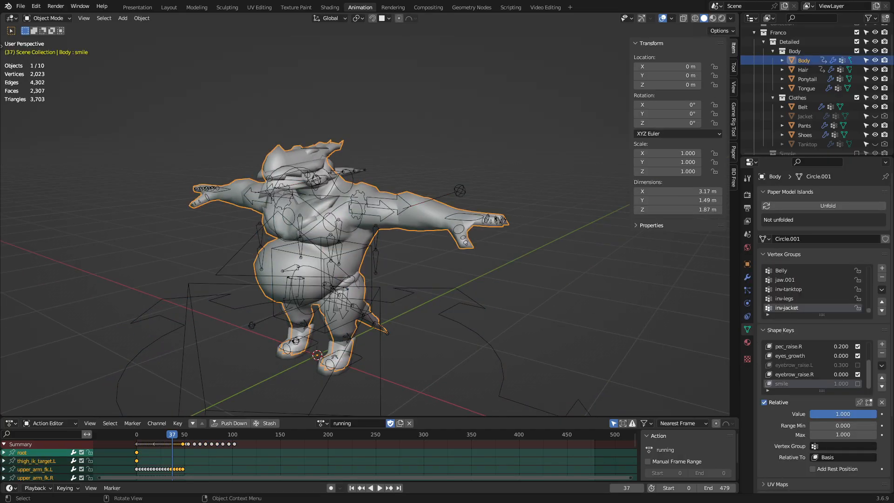
key(ctrl+z)
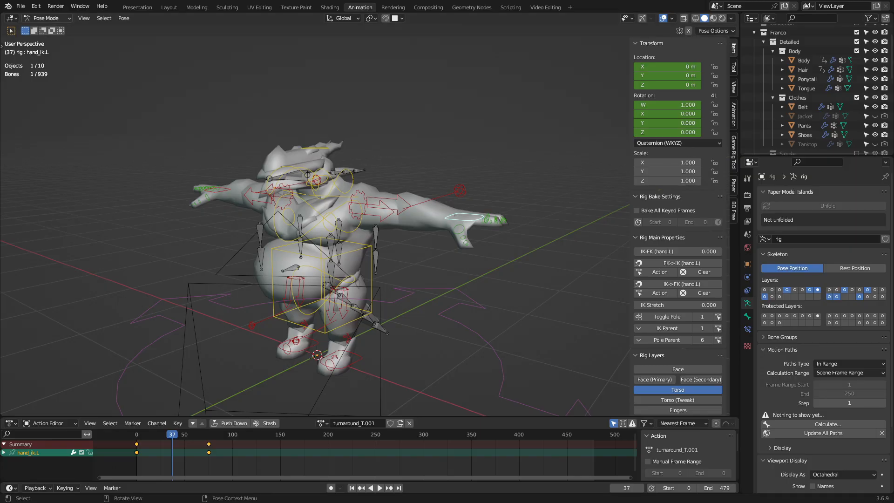
Examine the Rig Main Properties of the left hand IK control and the left foot IK control
middle_drag(317, 186, 321, 246)
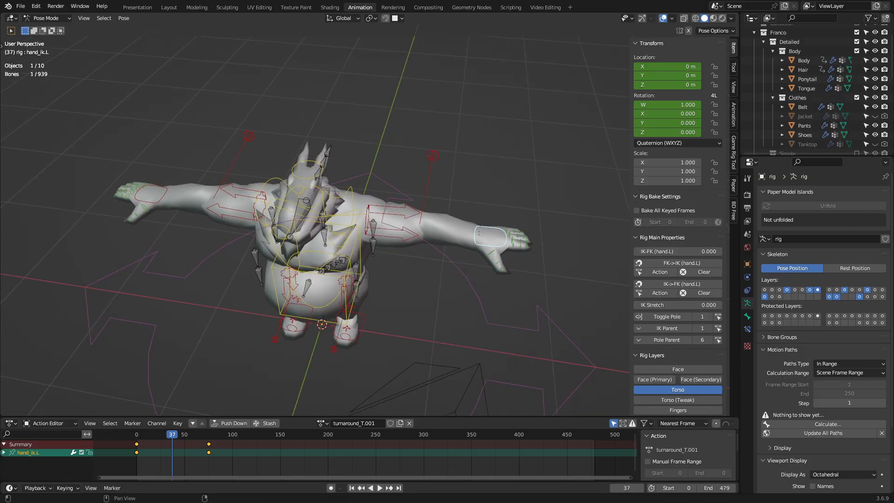
scroll(677, 223, down, 5)
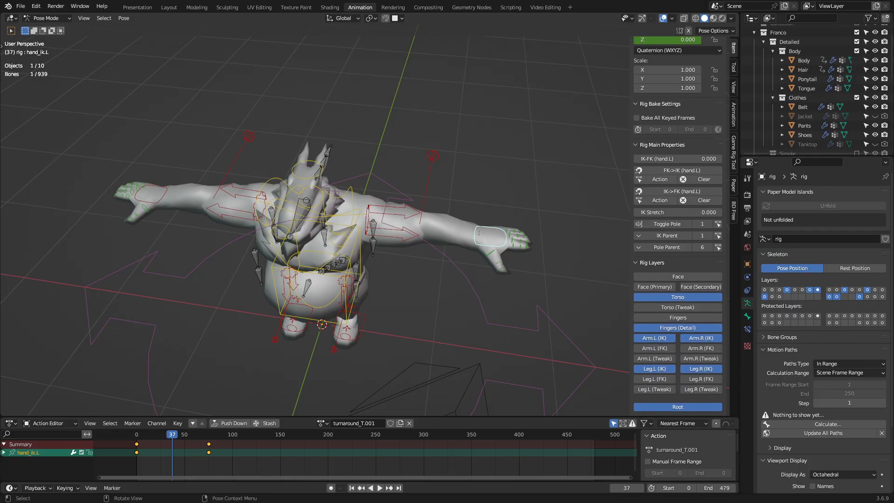
key(g)
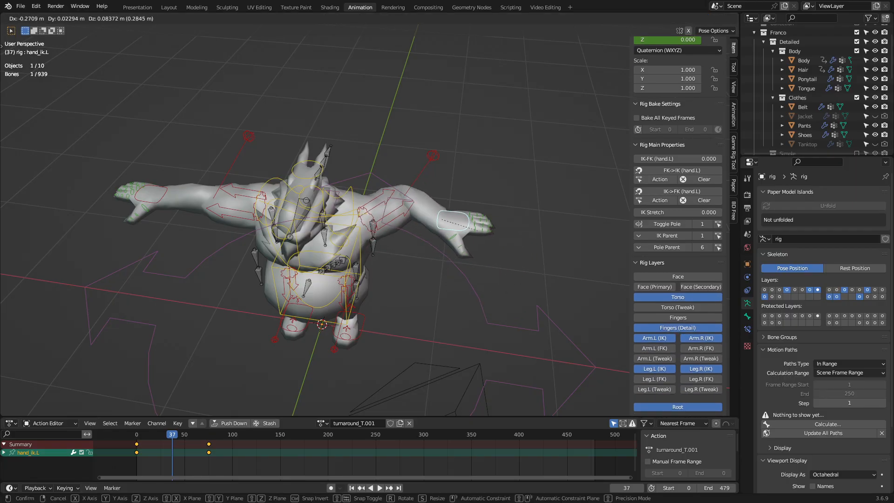
key(Escape)
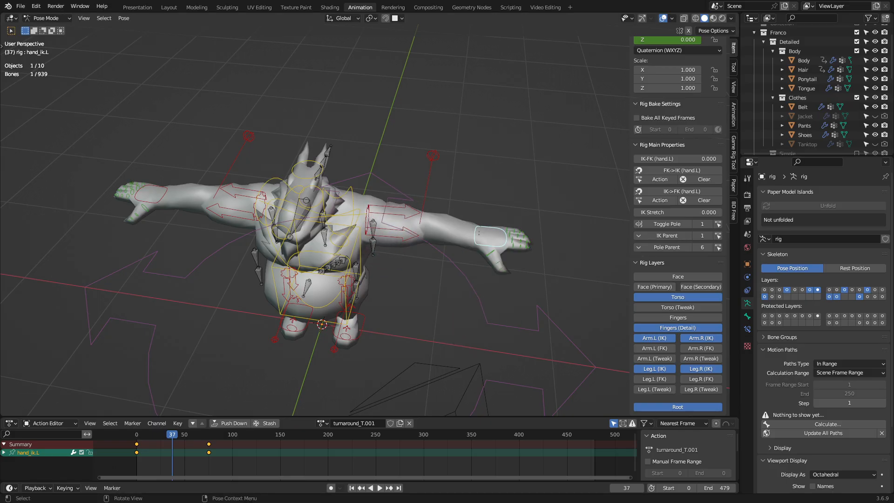
middle_drag(447, 233, 441, 204)
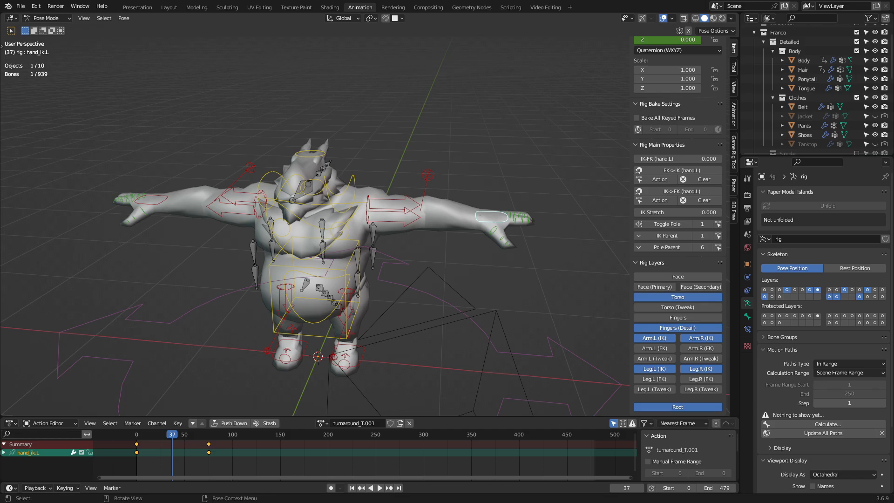
scroll(442, 204, up, 1)
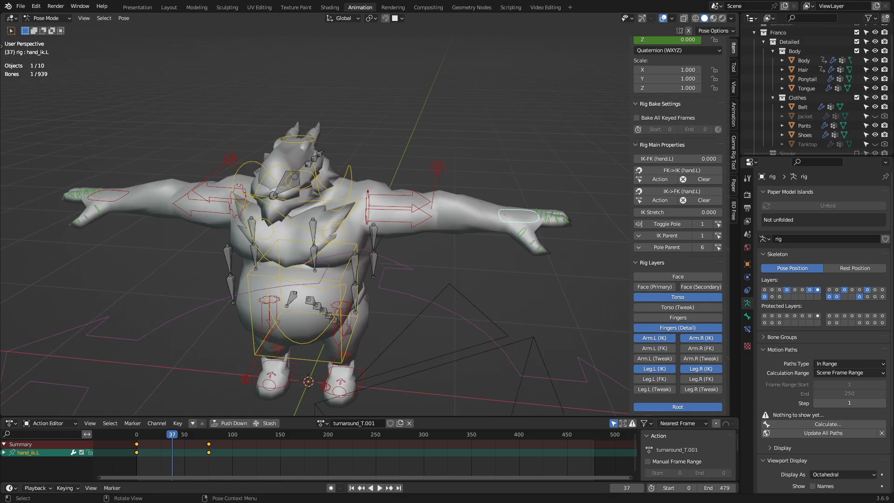
click(345, 380)
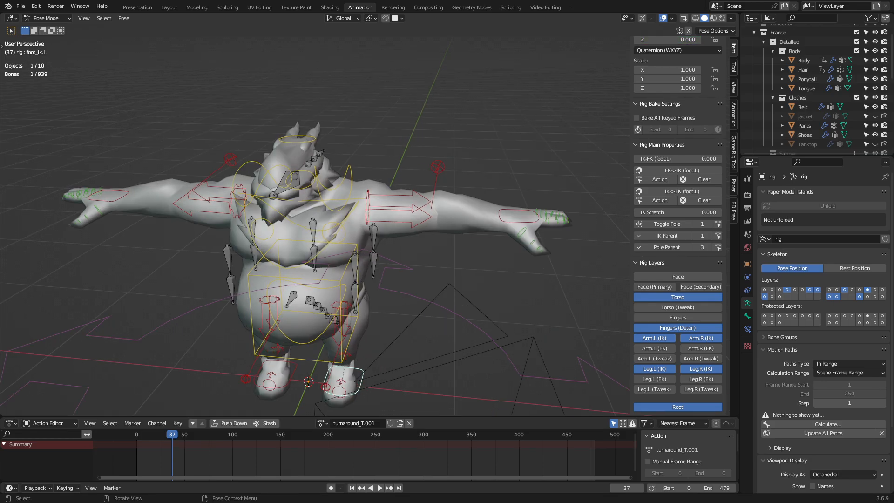
Set the left hand's IK Stretch to 1.000 and pull the hand IK control far out to the side
click(519, 219)
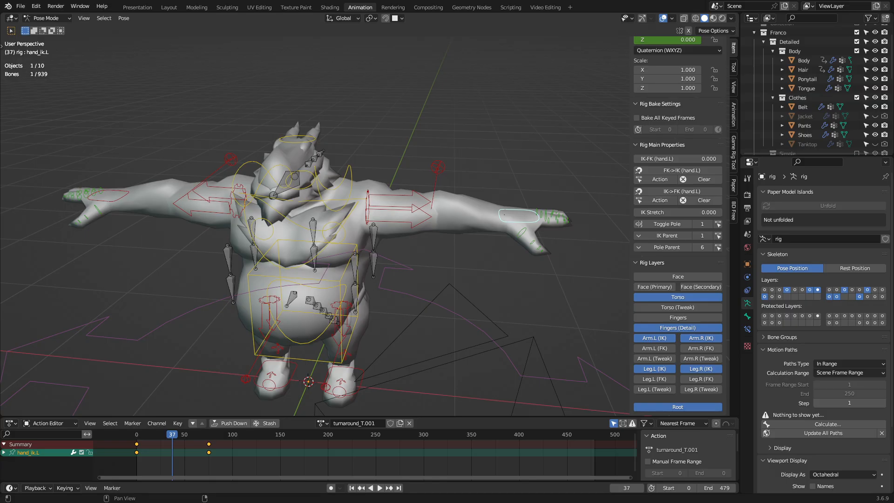
drag(676, 212, 722, 213)
scroll(522, 224, down, 1)
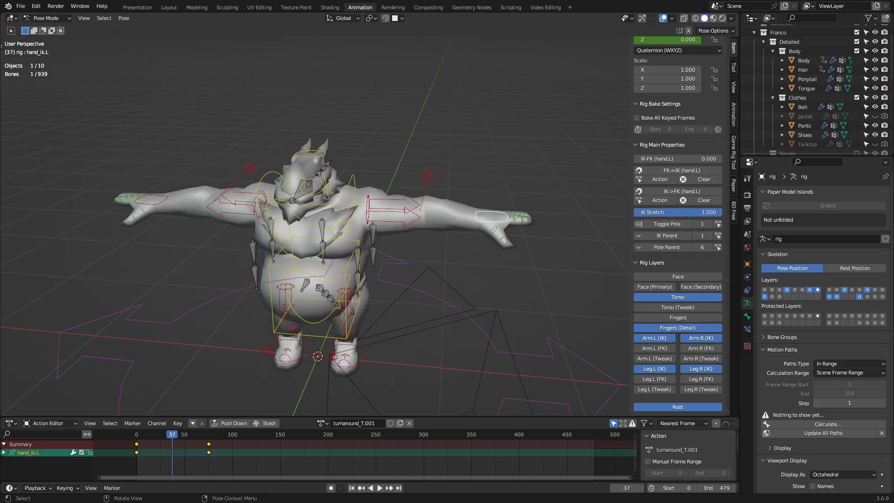
key(g)
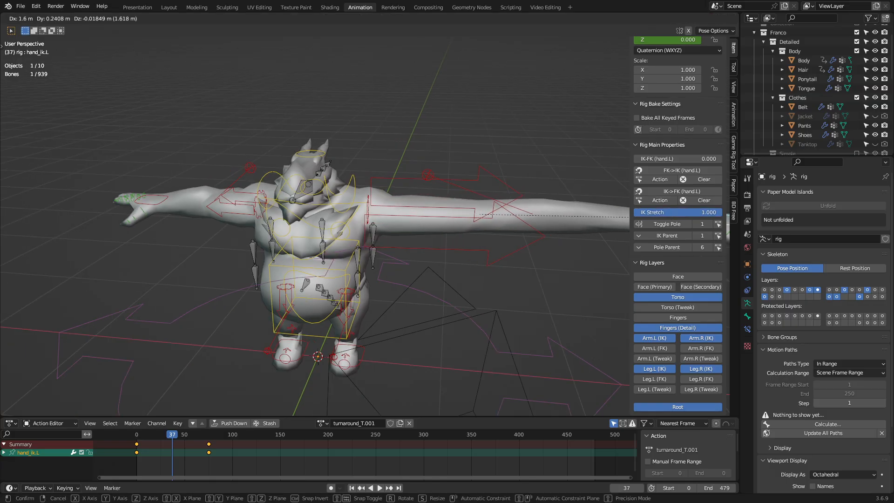
key(Escape)
scroll(494, 221, down, 4)
key(g)
click(624, 224)
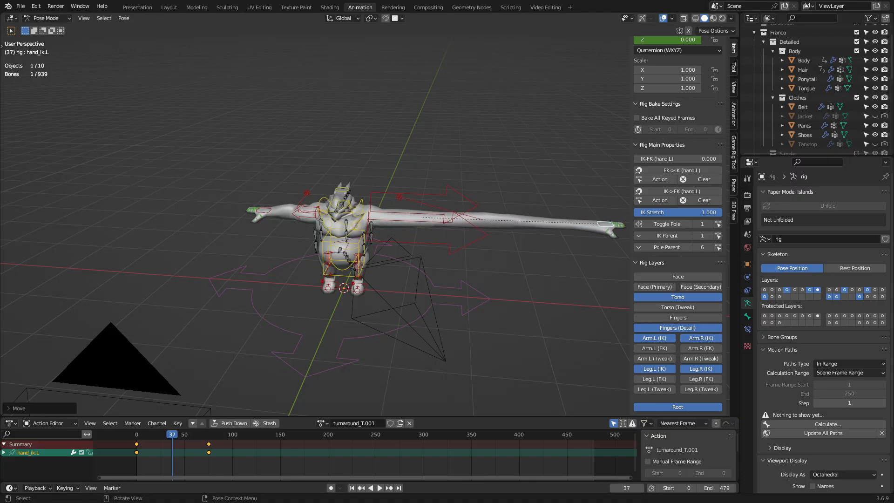
Set the left hand's IK Stretch to 0.000
drag(689, 213, 633, 212)
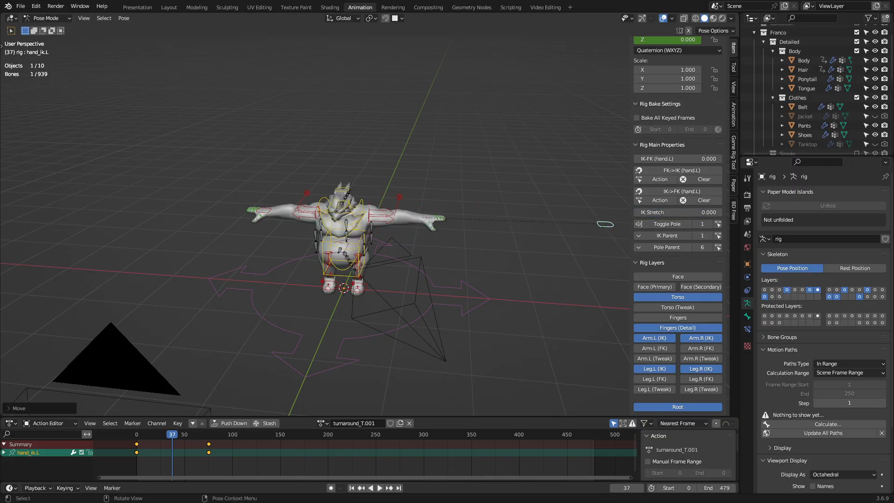
scroll(317, 224, up, 5)
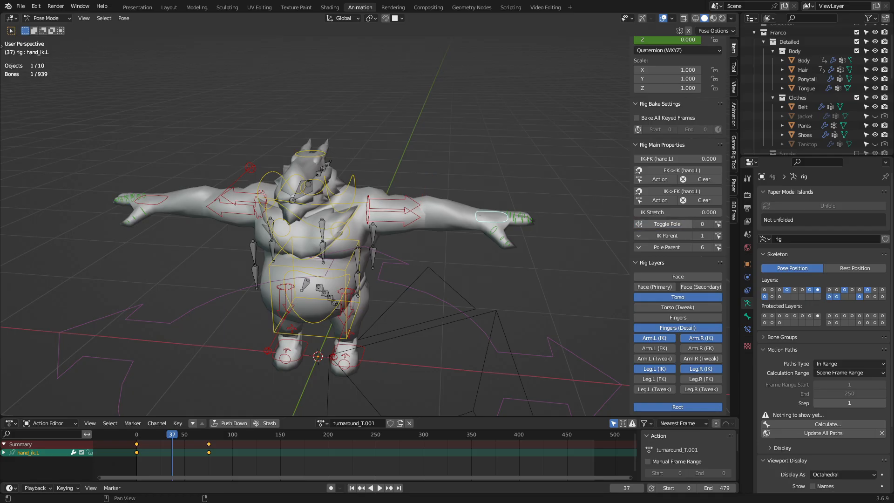
Enable Toggle Pole for the left arm and try moving its upper_arm_ik_target.L pole target upward
click(667, 224)
click(430, 176)
middle_drag(430, 176, 427, 176)
key(g)
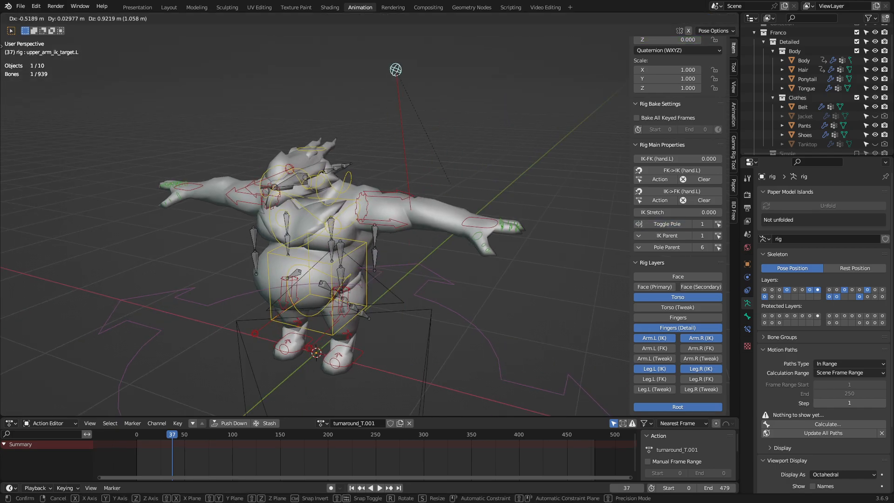
click(452, 184)
middle_drag(452, 183, 438, 175)
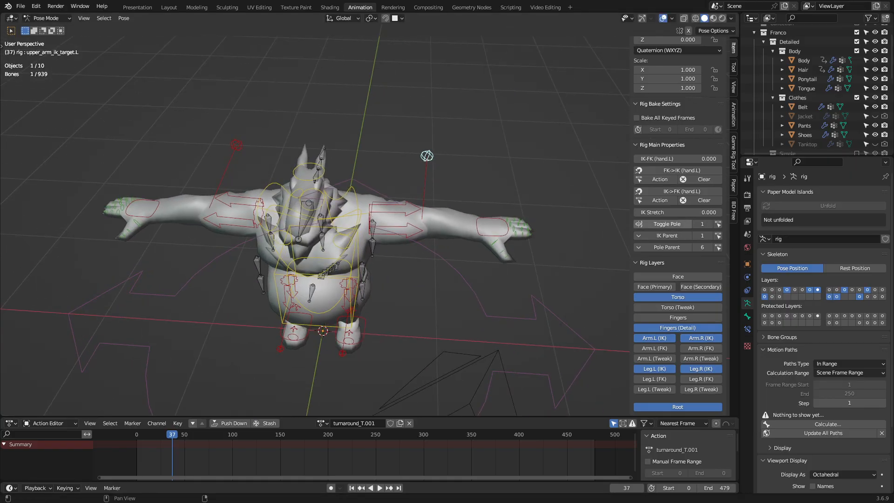
Try moving the left hand IK control toward the body, keeping the hand's IK-FK at 0.000
click(492, 227)
key(g)
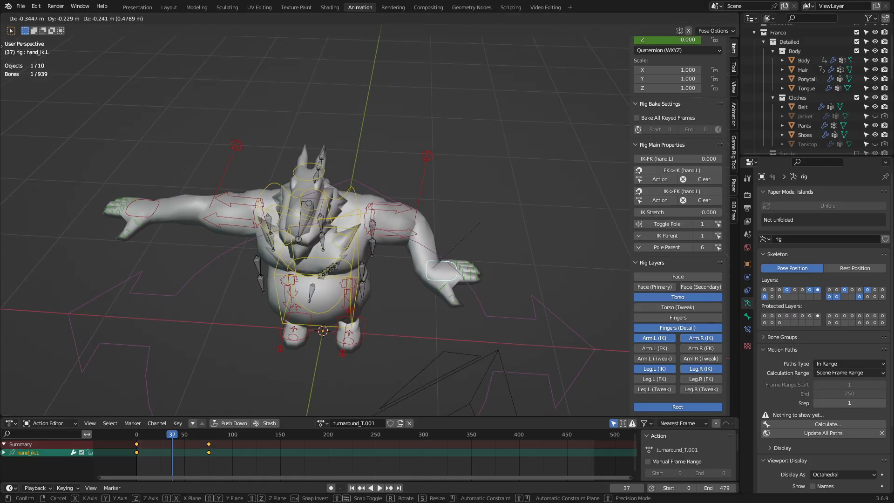
key(Escape)
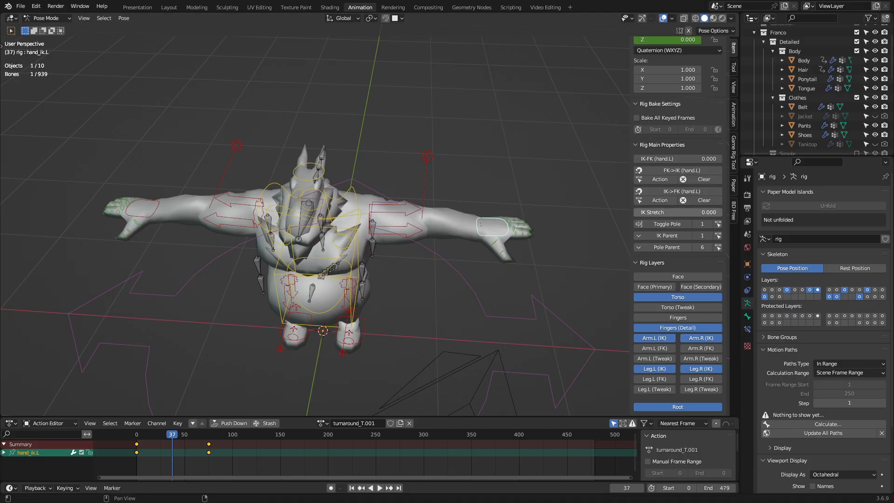
middle_drag(480, 224, 471, 205)
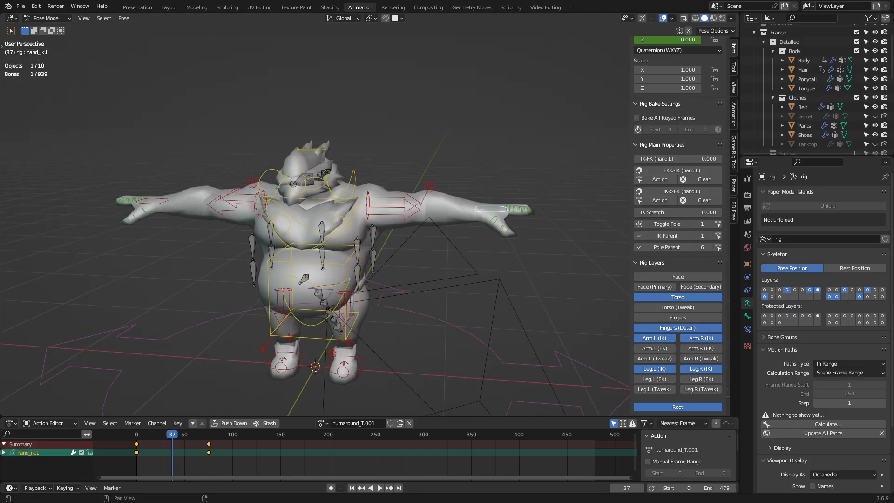
drag(654, 159, 632, 159)
mouse_move(317, 223)
middle_down()
mouse_move(285, 224)
mouse_move(326, 222)
middle_up()
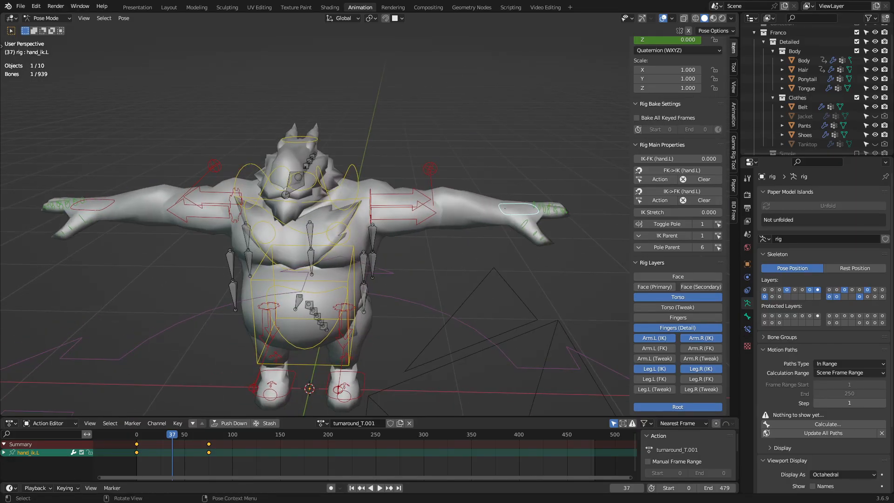
key(g)
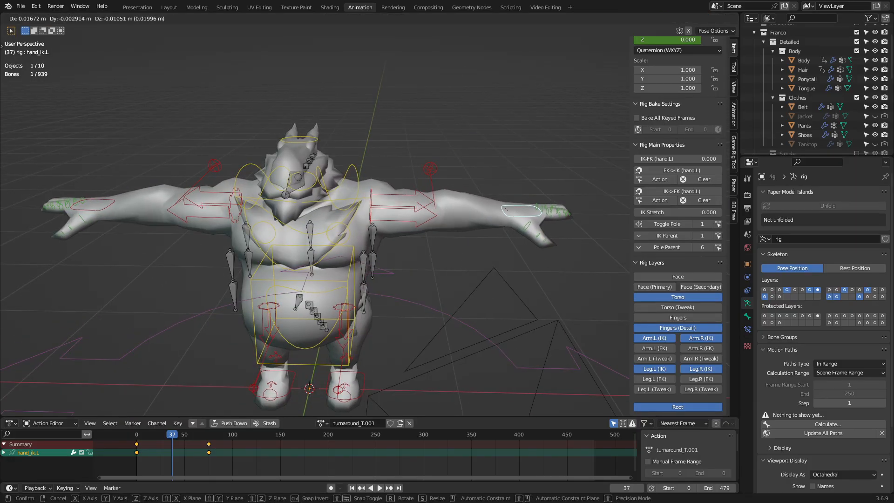
key(Escape)
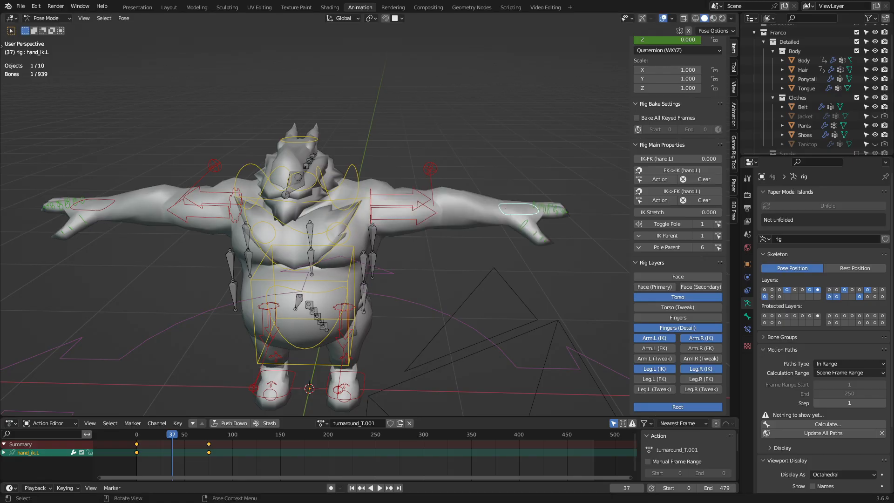
Show the Arm.L (FK) rig layer and try rotating the left upper arm FK control
click(654, 349)
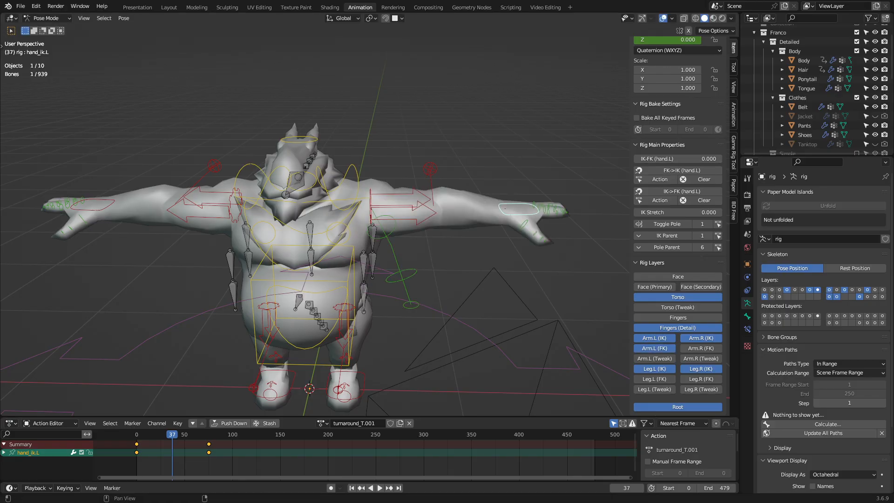
middle_drag(447, 261, 383, 225)
click(383, 232)
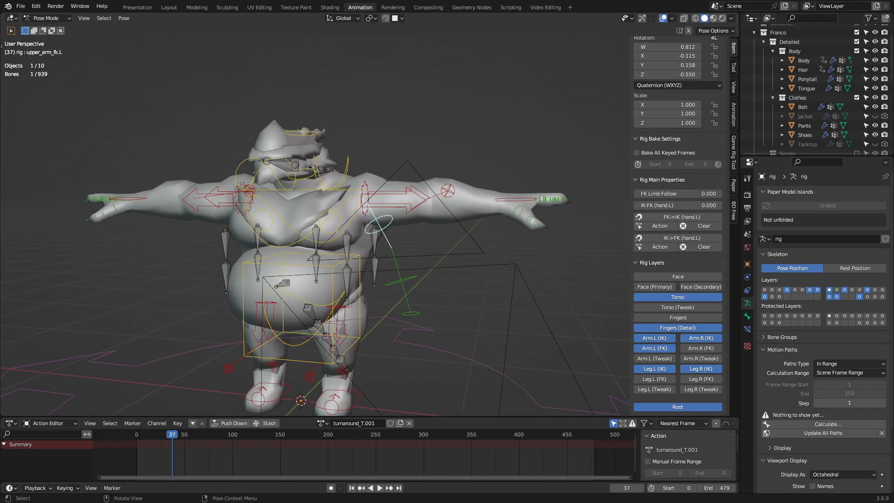
key(r)
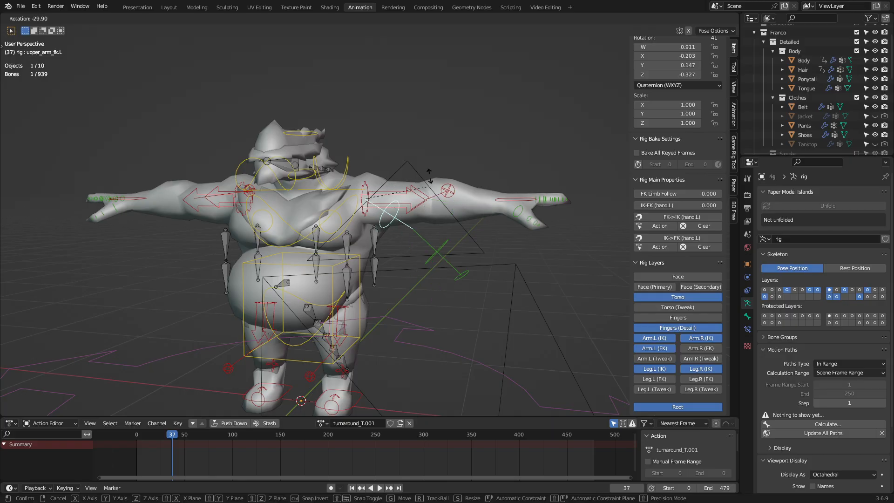
click(456, 293)
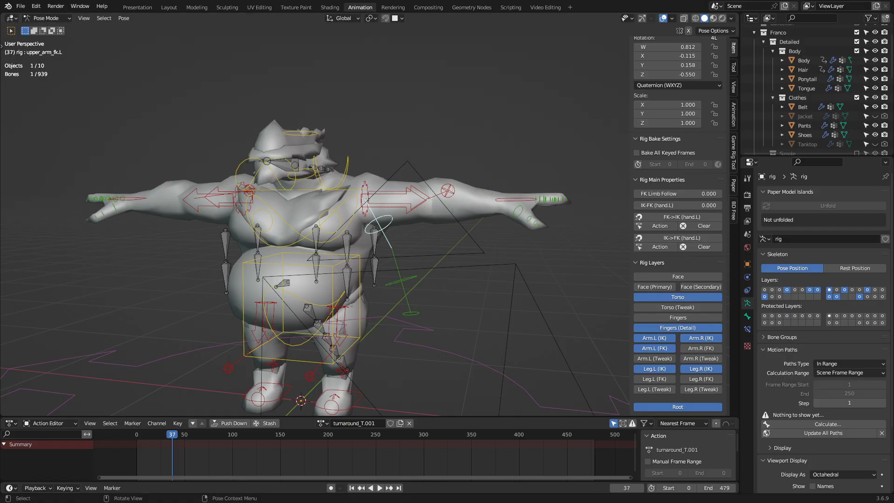
Try rotating the left forearm FK control and the left hand FK control
click(403, 280)
key(r)
right_click(518, 216)
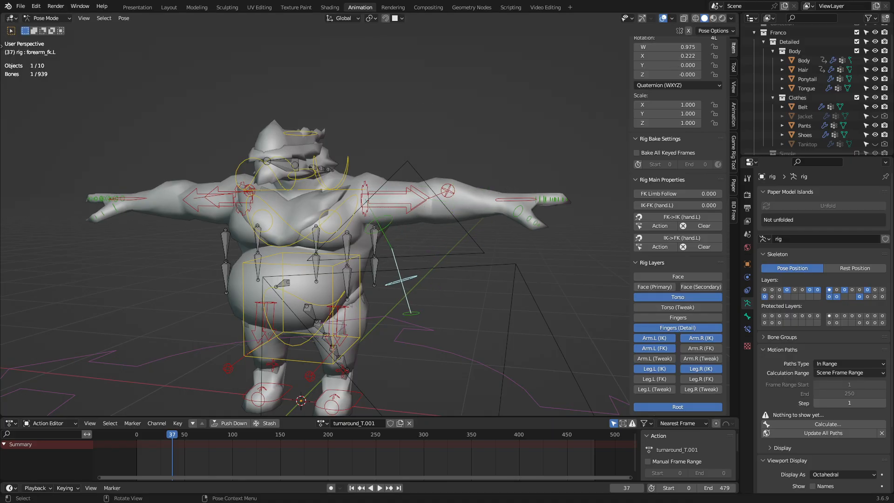
click(412, 313)
key(r)
right_click(472, 293)
middle_drag(508, 265, 529, 266)
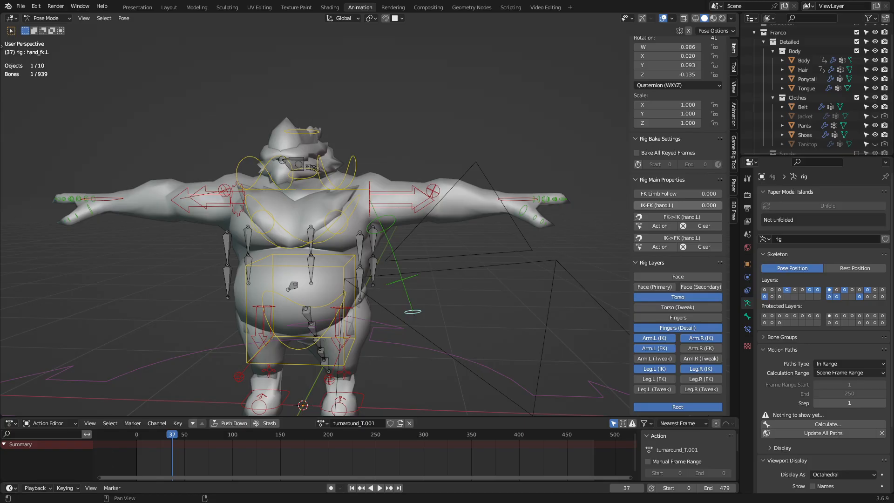
Set the left hand's IK-FK to 1.000 and try rotating the left upper arm FK control
drag(662, 205, 725, 205)
middle_drag(526, 247, 433, 266)
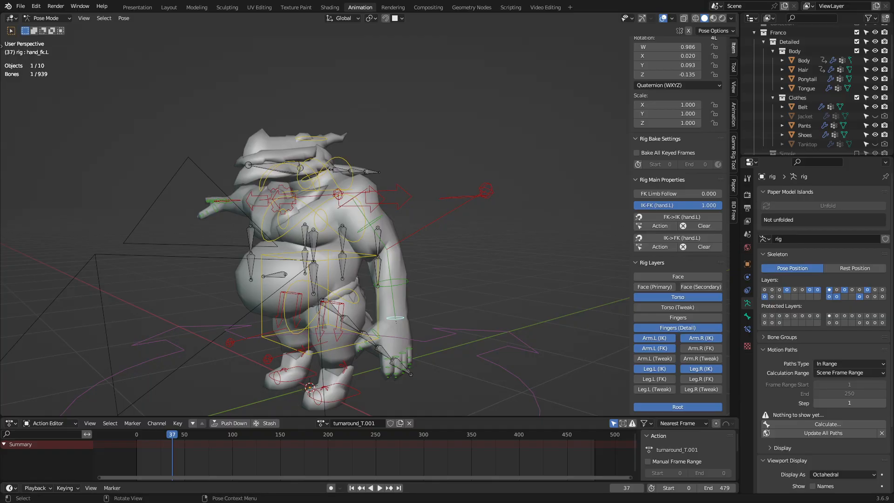
click(399, 302)
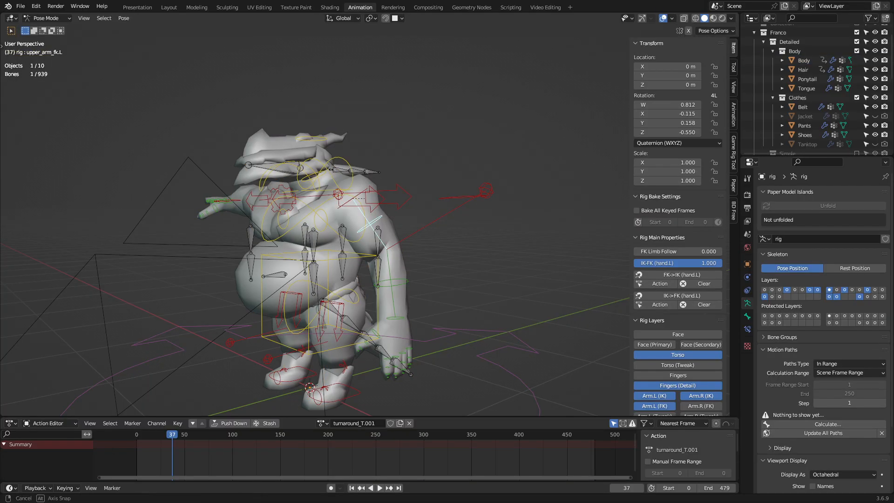
middle_drag(445, 237, 391, 233)
key(r)
click(412, 233)
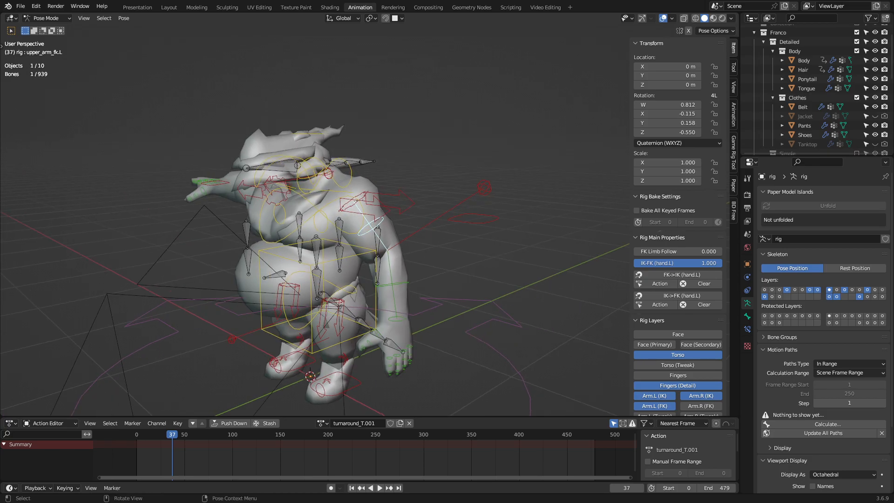
Clear the rotation of all the rig's visible bones
key(a)
key(alt+r)
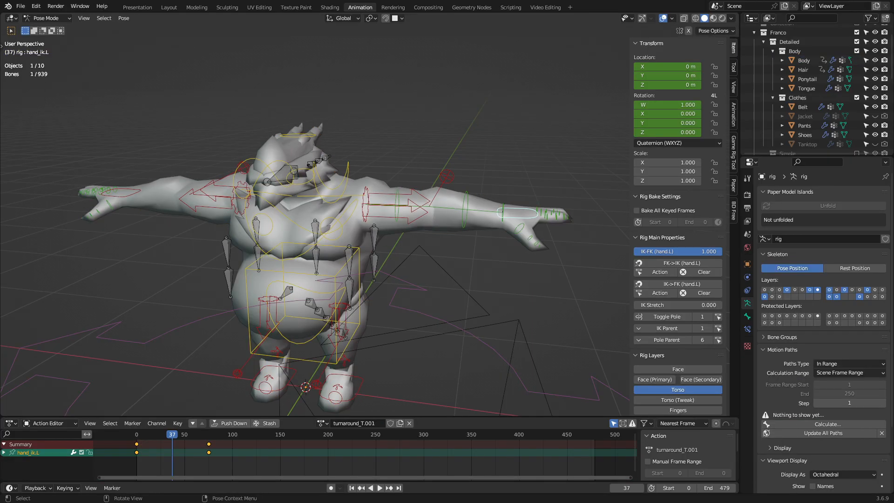
middle_drag(326, 233, 376, 230)
At frame 0, set the left hand's IK-FK to 0.000 and play back the hand animation
drag(172, 435, 137, 435)
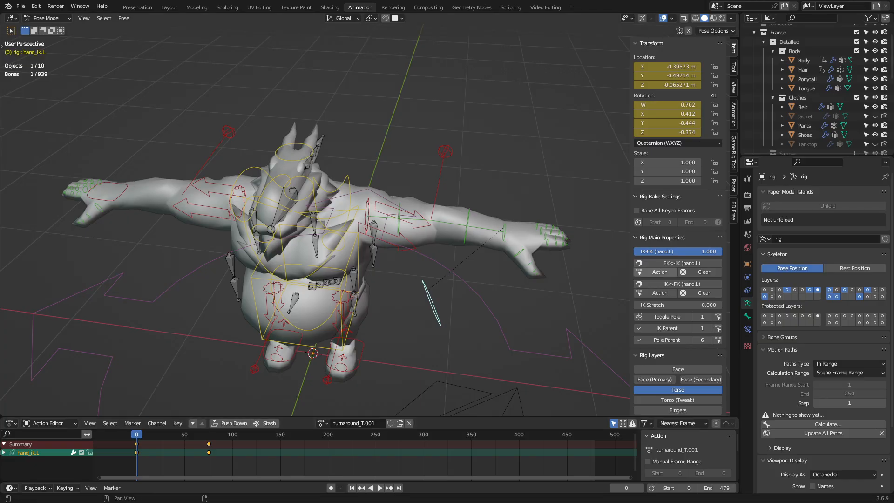
drag(698, 252, 608, 252)
middle_drag(466, 270, 426, 242)
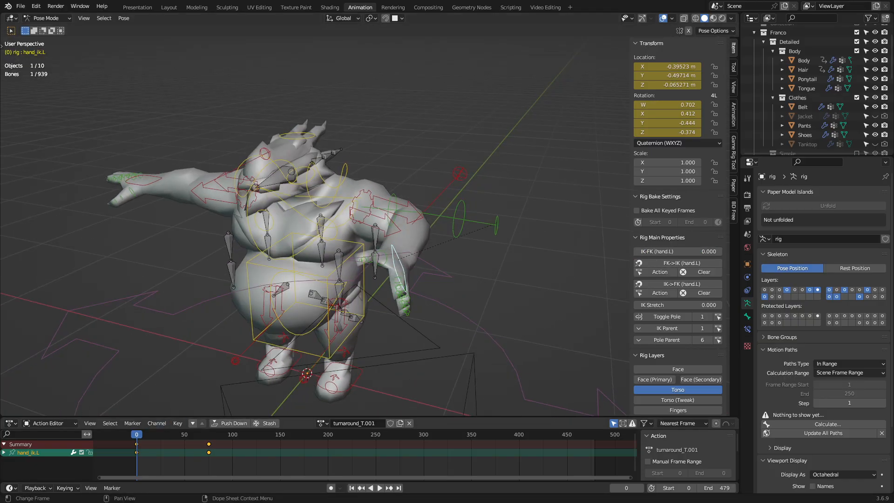
key(space)
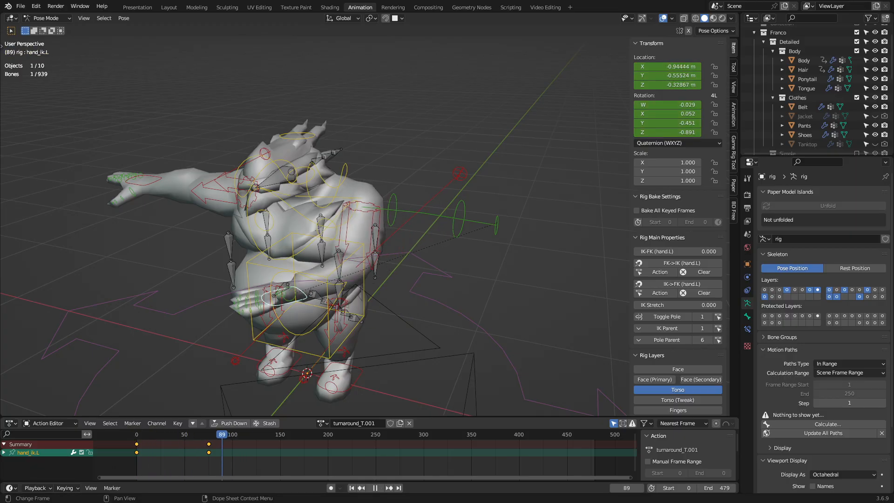
key(Escape)
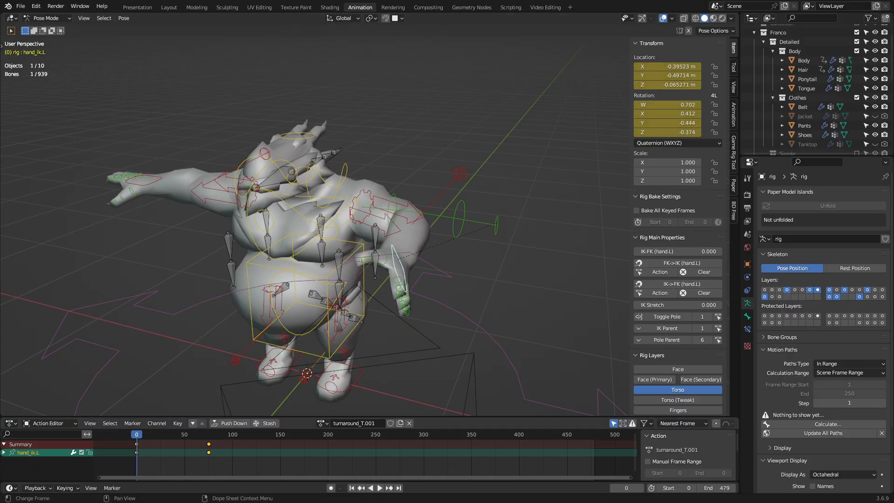
Unlink the current action from the rig and clear the left hand IK control's location and rotation
click(409, 423)
key(alt+g)
key(alt+r)
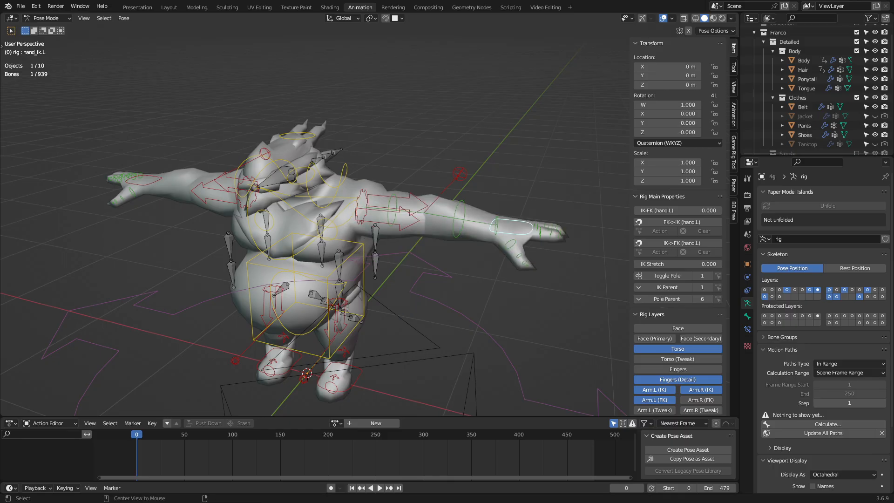
mouse_move(371, 233)
middle_down()
mouse_move(400, 217)
mouse_move(386, 224)
middle_up()
Try inserting a Location & Rotation keyframe for the left hand IK control without an action assigned
key(i)
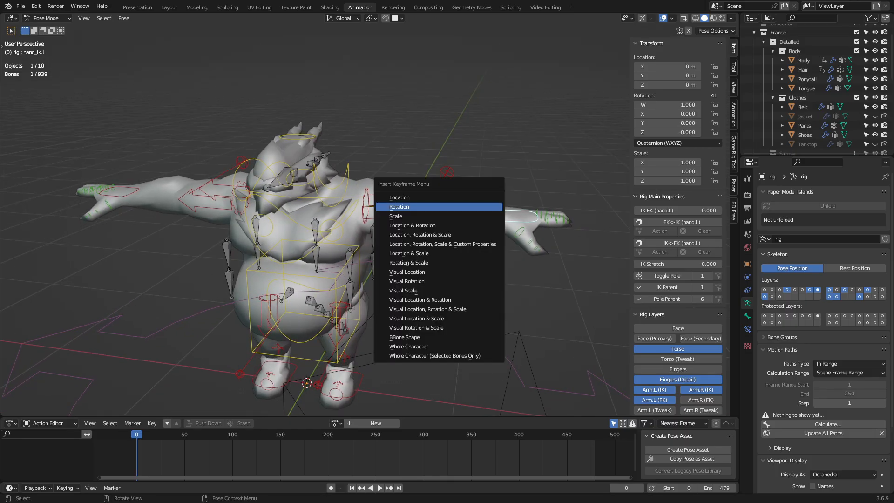
click(393, 226)
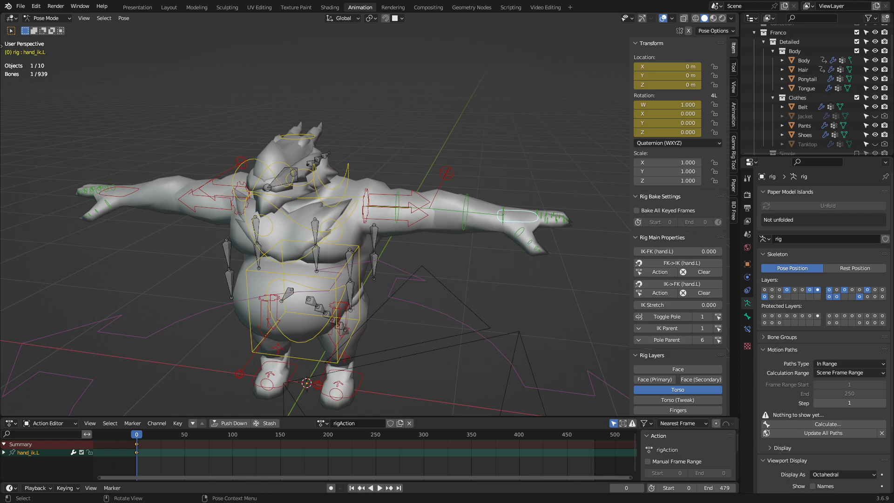
key(ctrl+z)
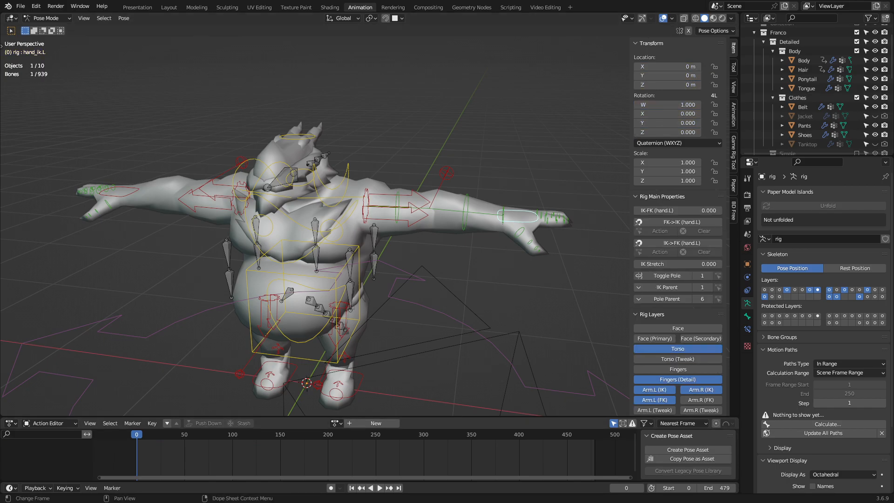
click(337, 423)
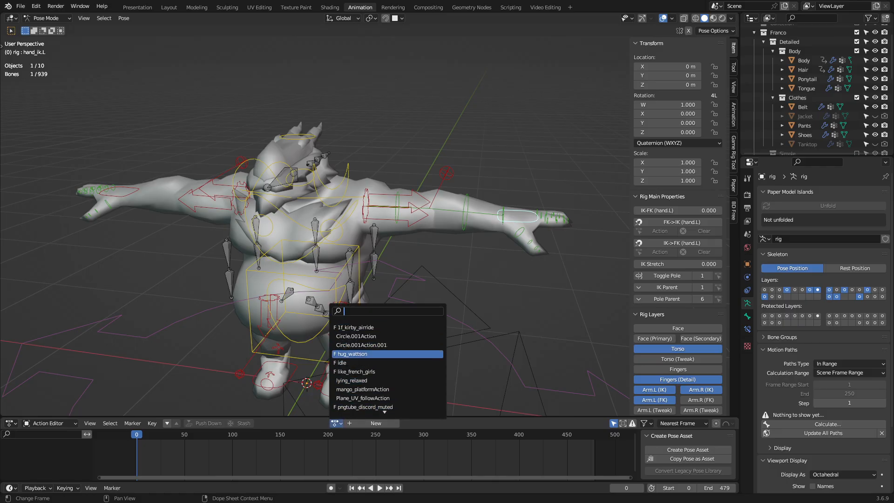
text(turn)
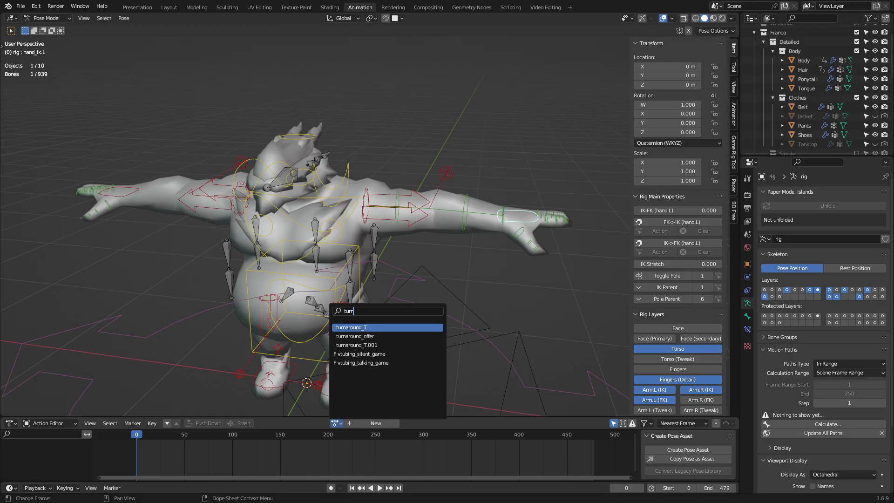
key(Escape)
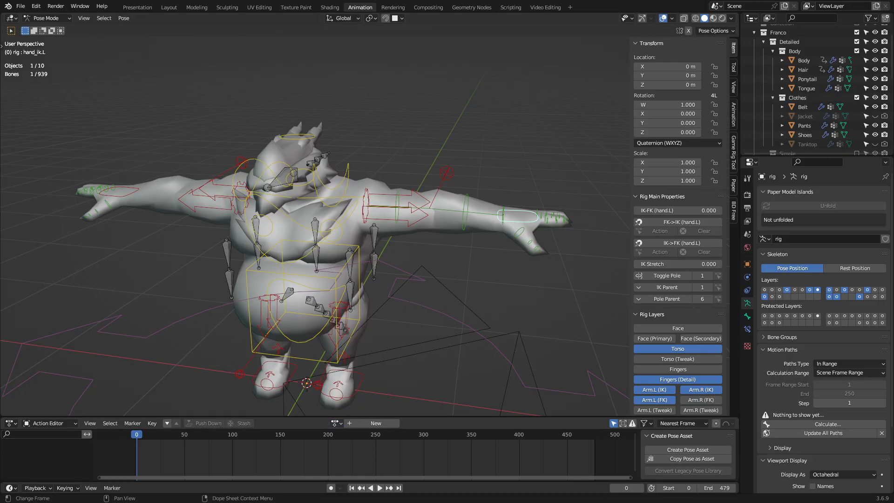
Search the existing actions for "turn" and assign turnaround_T.001 to the rig
click(336, 423)
text(turn)
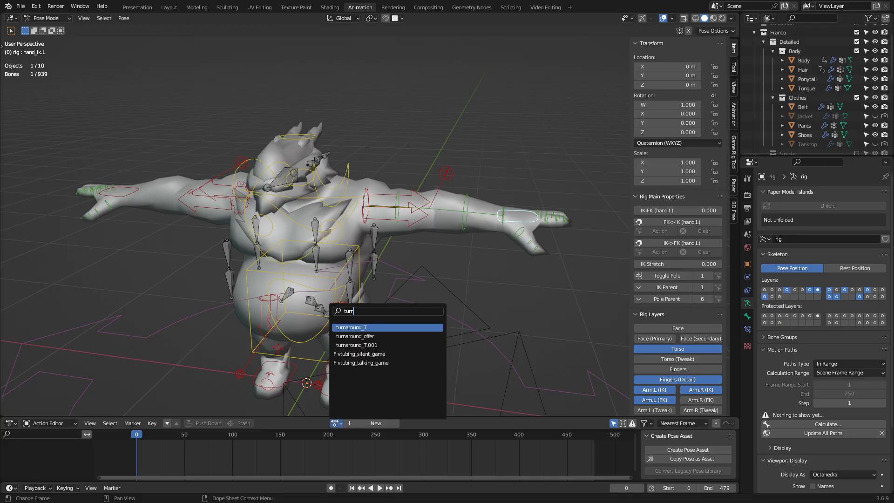
key(Down)
key(Down)
key(Return)
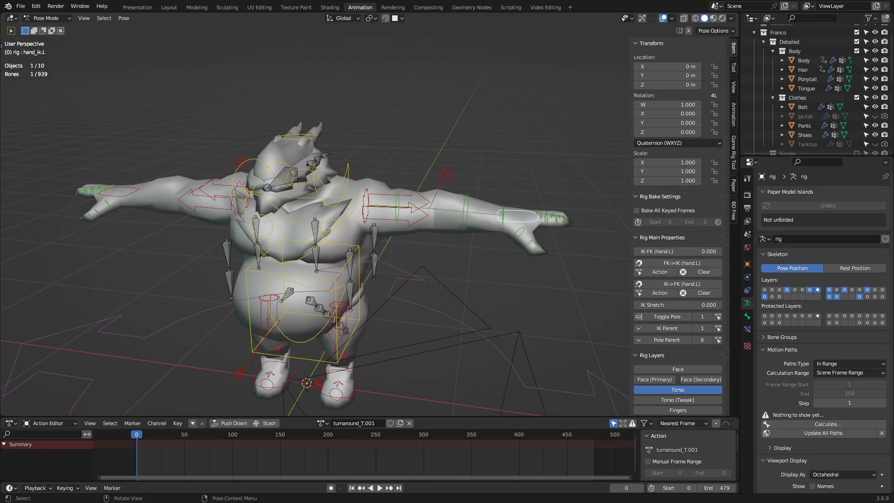
Keyframe the left hand IK control's Location & Rotation at frame 0 and move to frame 131
middle_drag(372, 232, 337, 240)
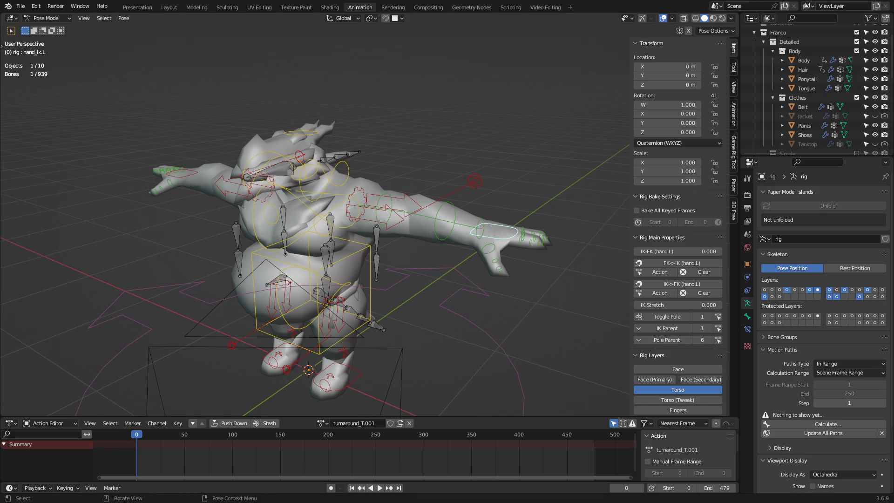
key(i)
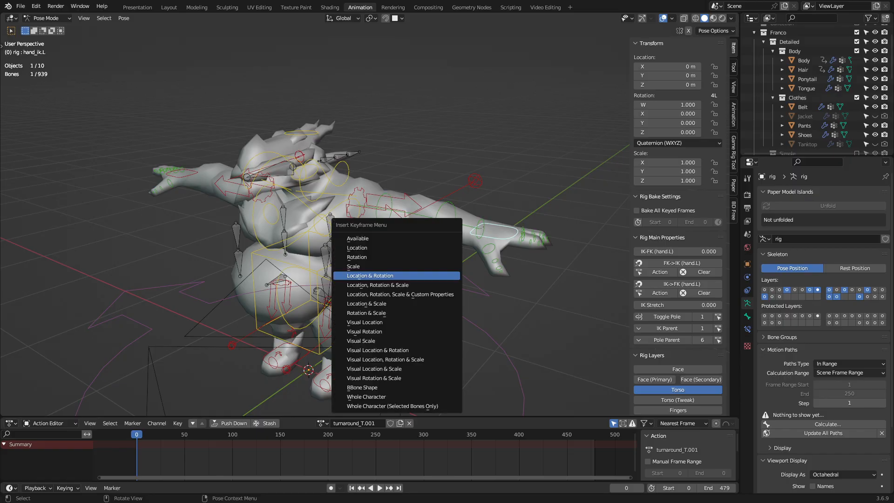
click(423, 276)
middle_drag(423, 276, 441, 270)
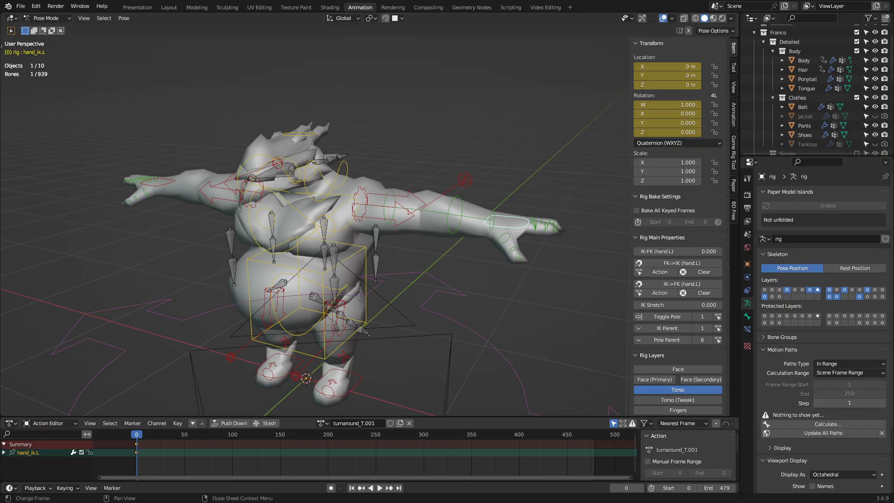
click(262, 435)
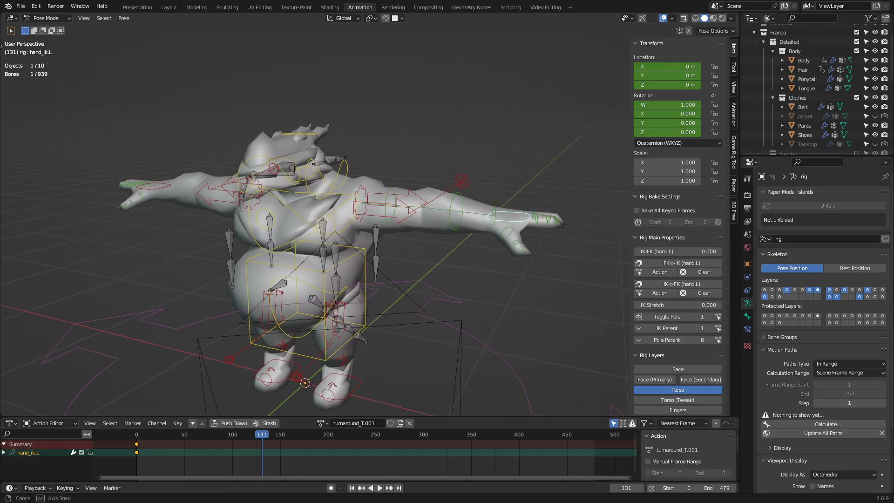
Lower the left hand IK control in front of the body, rotate it, and keyframe its Location & Rotation at frame 131
key(g)
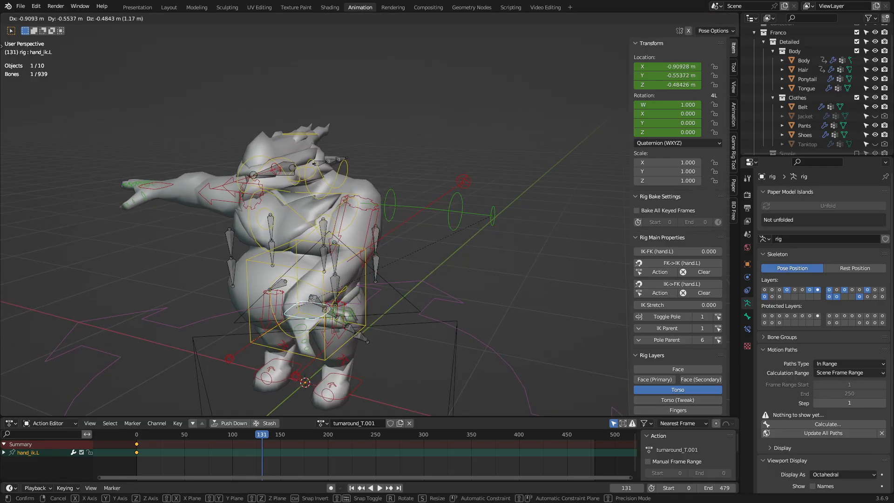
key(Return)
key(r)
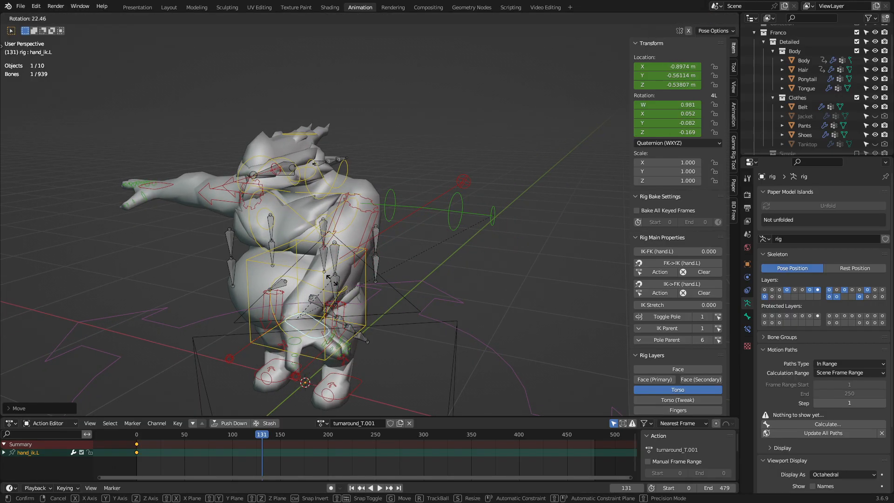
key(Return)
middle_drag(326, 279, 232, 261)
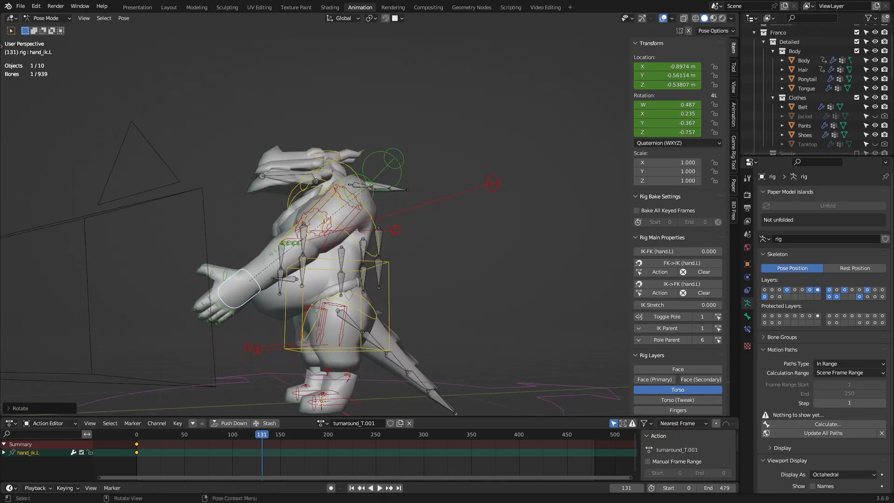
key(i)
key(Return)
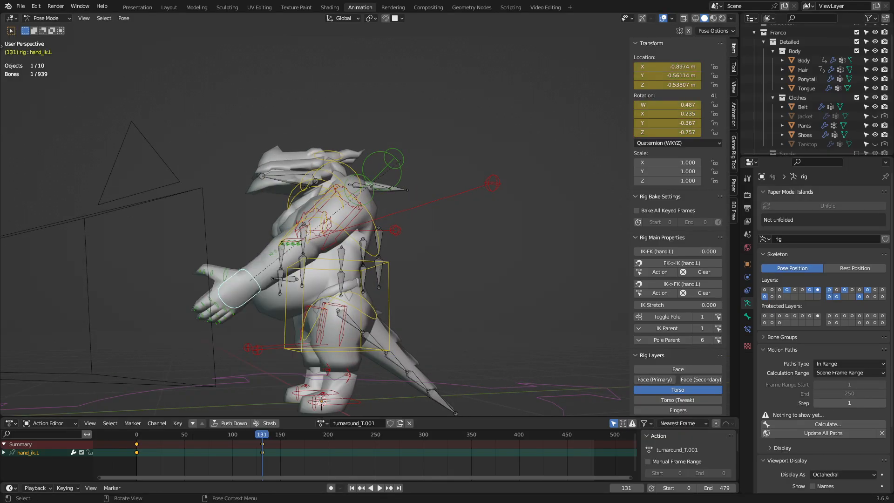
Play back the left hand IK control's animation several times from frame 0, finishing at frame 0
key(shift+Left)
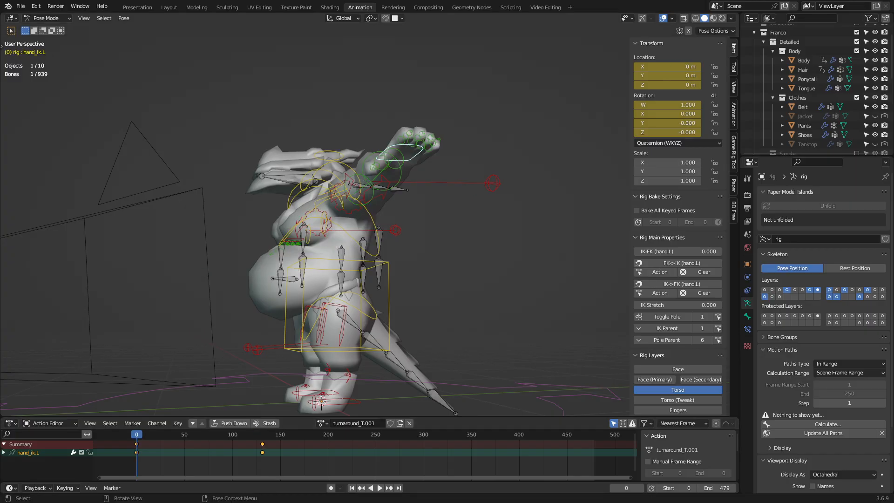
key(space)
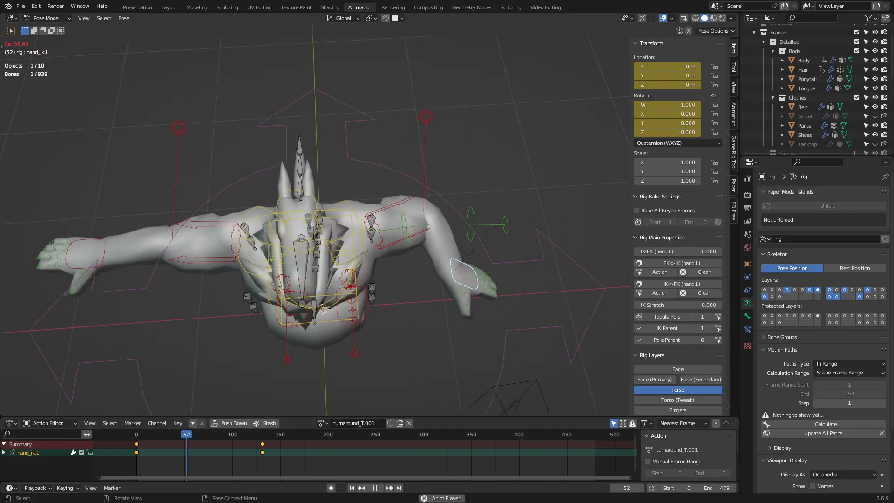
key(space)
middle_drag(316, 233, 336, 154)
key(shift+Left)
key(space)
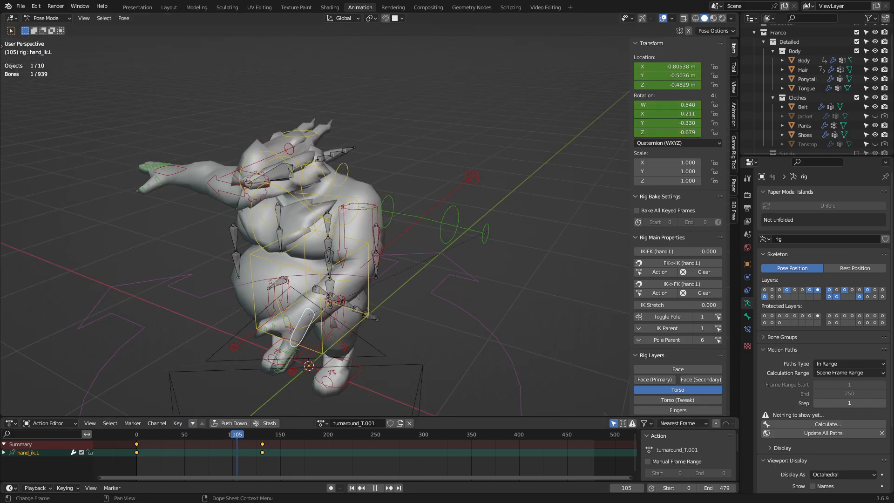
key(shift+Left)
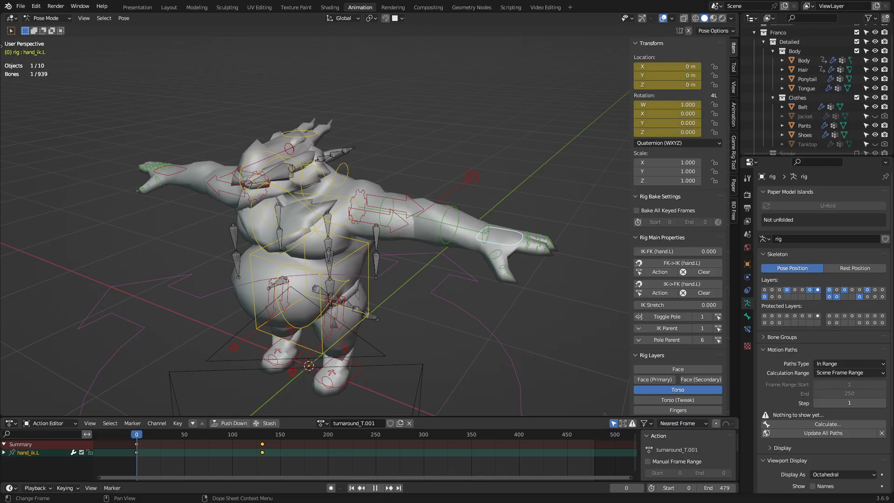
key(space)
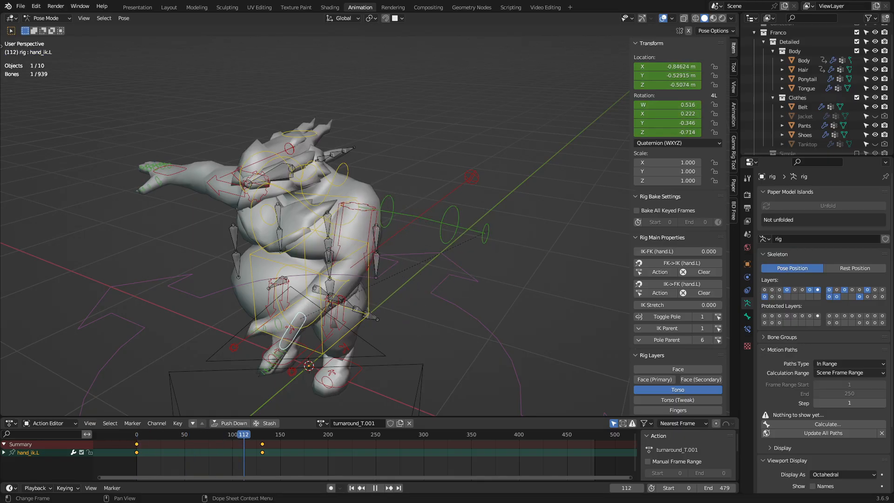
key(Escape)
middle_drag(327, 280, 368, 256)
key(alt+a)
click(397, 204)
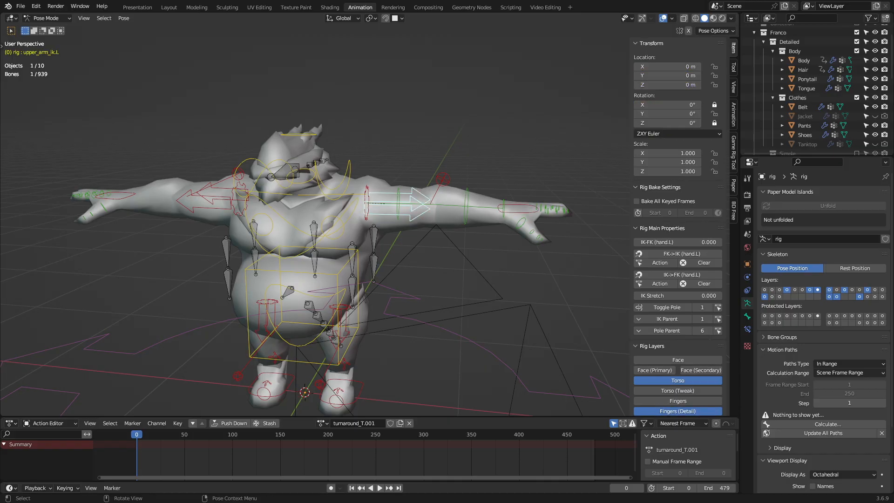
click(399, 195)
middle_drag(398, 194, 401, 206)
key(r)
key(r)
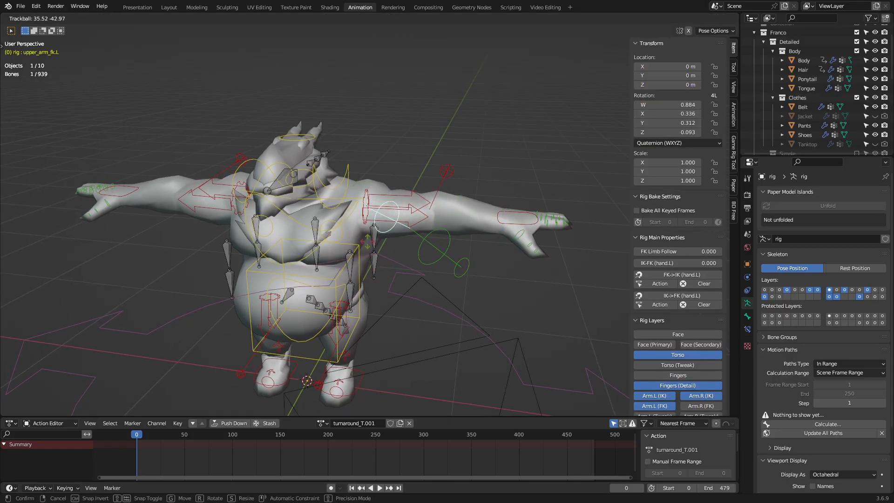
right_click(387, 190)
mouse_move(387, 190)
middle_down()
mouse_move(390, 181)
mouse_move(380, 179)
mouse_move(393, 176)
middle_up()
Keyframe Location & Rotation for the left upper arm, forearm and hand FK controls at frame 0
click(518, 211)
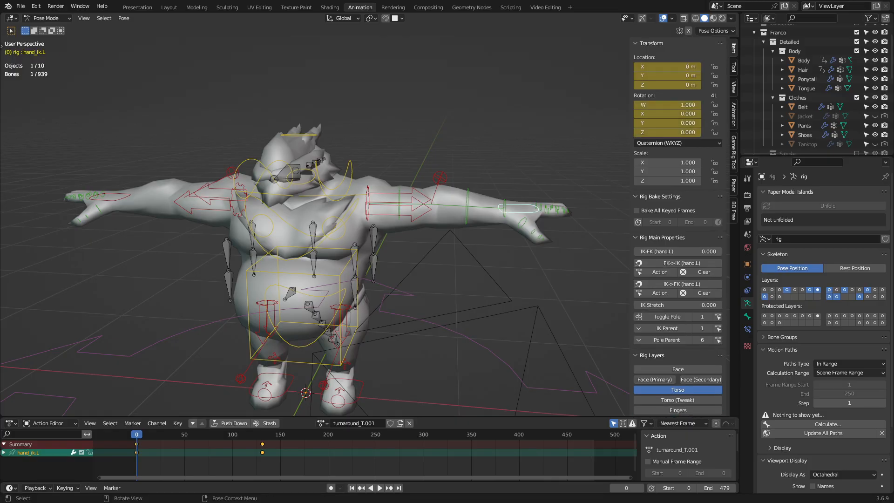
key(alt+a)
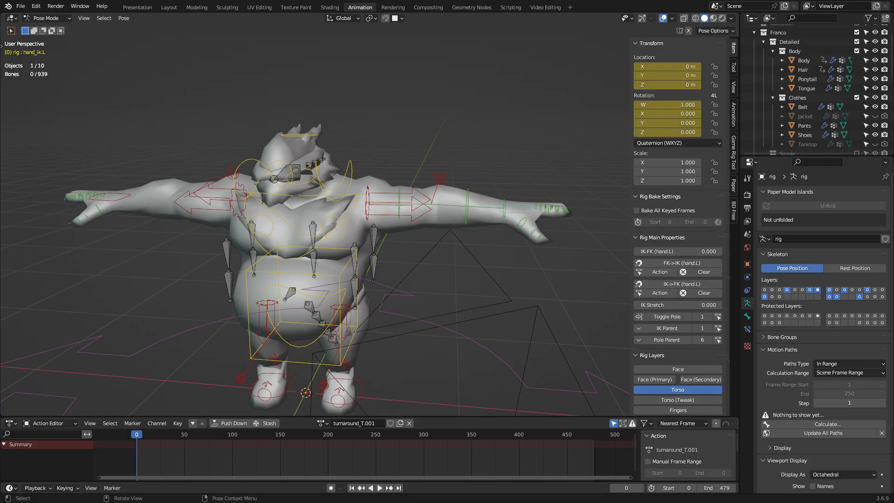
drag(479, 187, 432, 228)
middle_drag(507, 209, 500, 212)
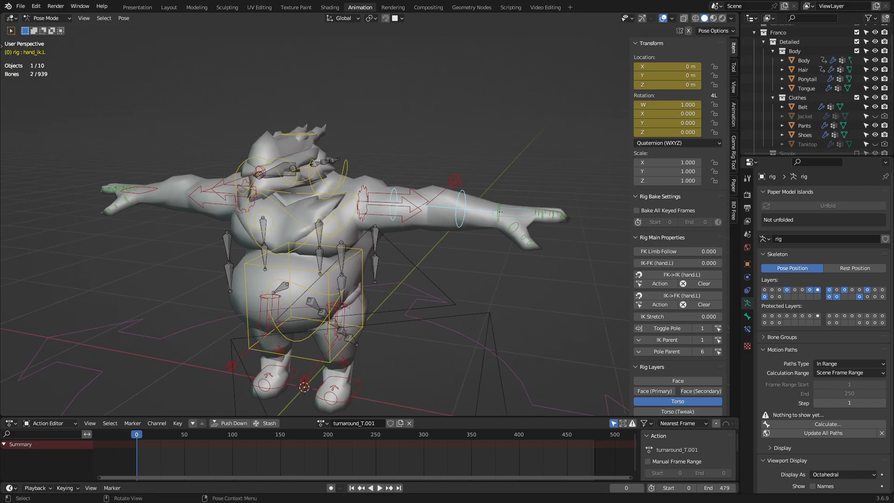
shift+click(493, 215)
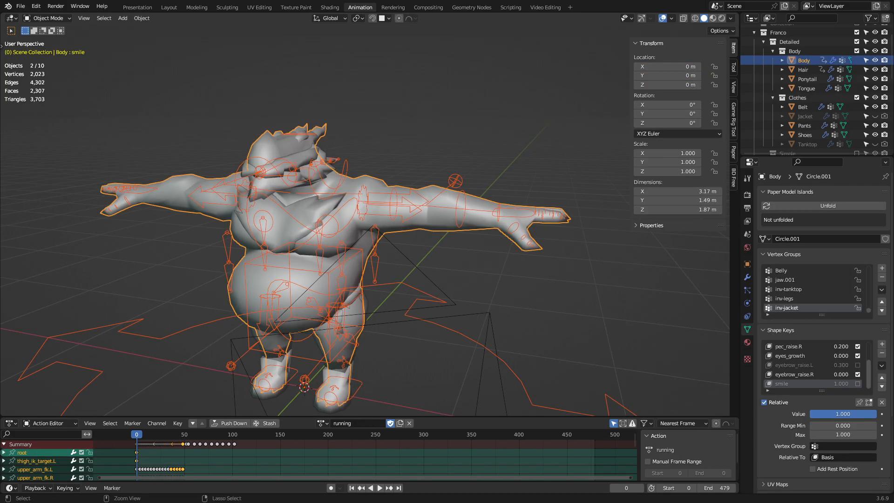
key(ctrl+z)
shift+click(500, 212)
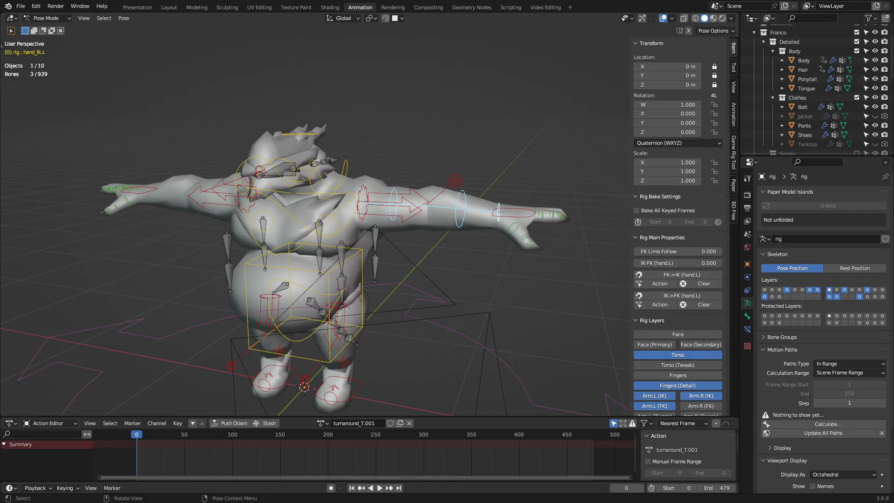
key(i)
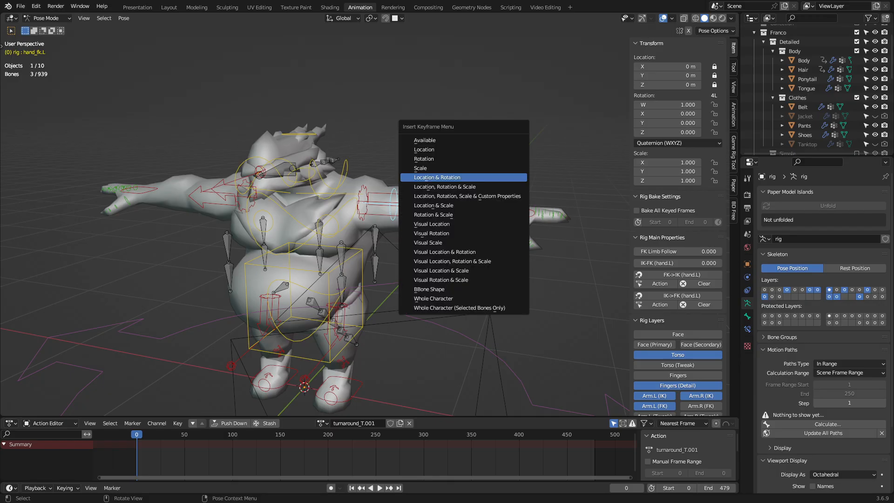
key(Return)
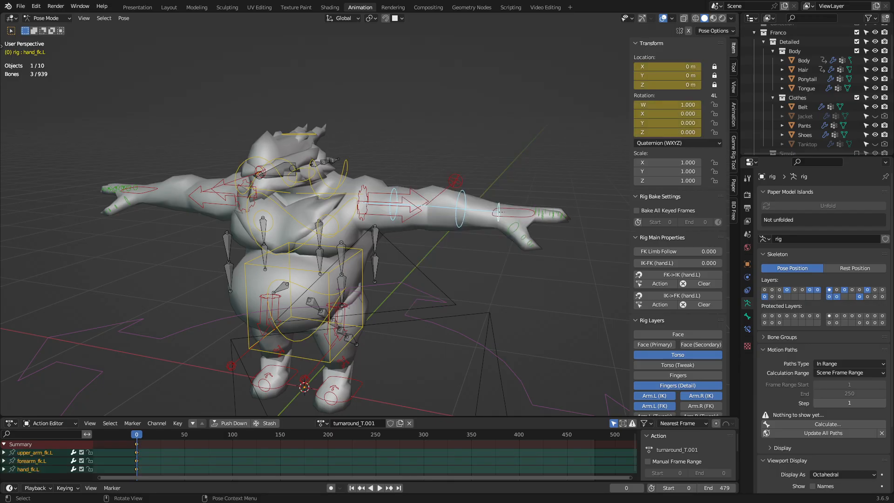
Select the left hand IK control and move through its keyframes and single frames, ending on the keyframe at frame 131
click(498, 212)
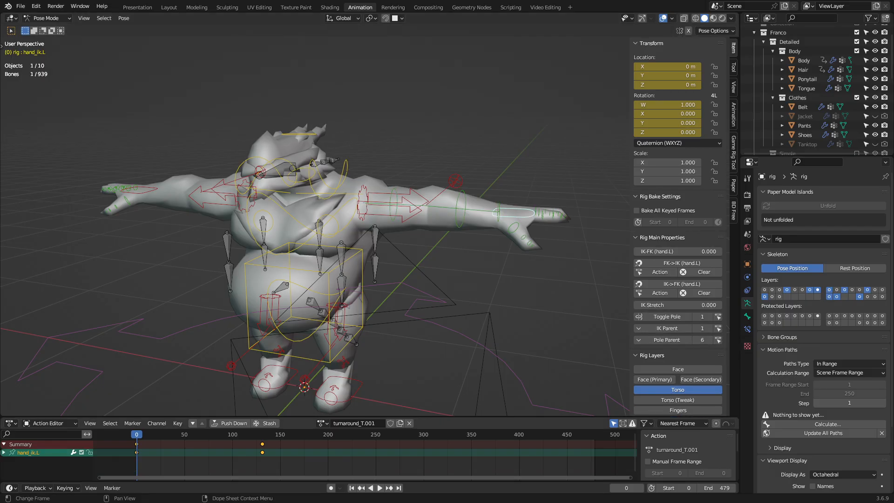
key(Up)
key(Down)
key(Up)
key(Up)
key(Down)
key(Up)
key(Left)
key(Left)
key(Left)
key(Left)
key(Left)
key(Left)
key(Left)
key(Left)
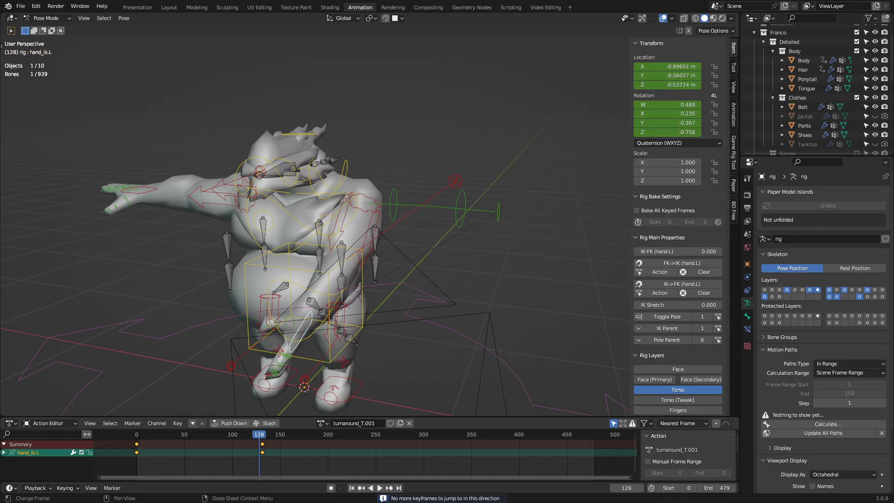
key(Left)
key(Left)
key(Left)
key(Left)
key(Left)
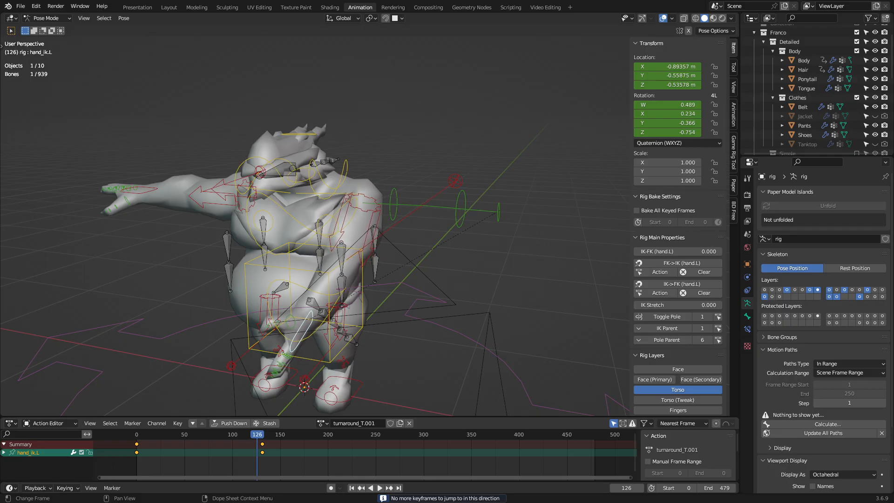
key(Down)
key(Up)
key(Down)
key(Up)
middle_drag(326, 233, 305, 269)
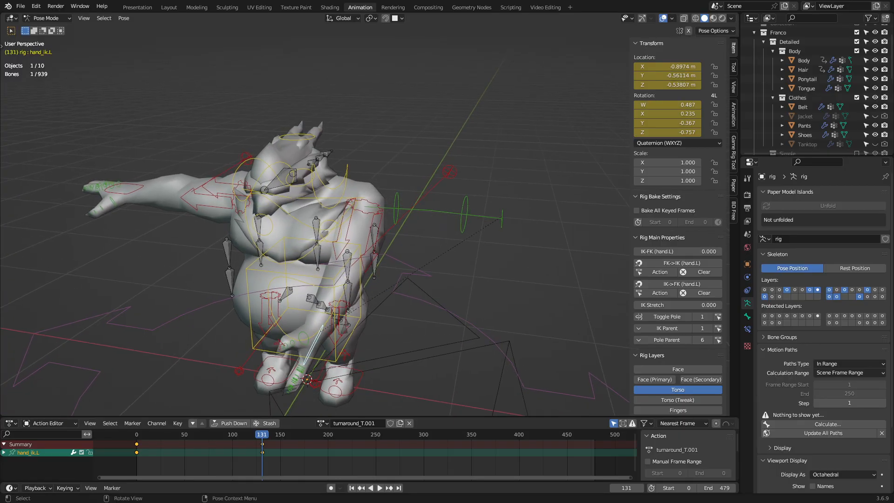
Snap the left arm's three FK controls to the IK pose with FK->IK and keyframe their Location & Rotation at frame 131
key(alt+a)
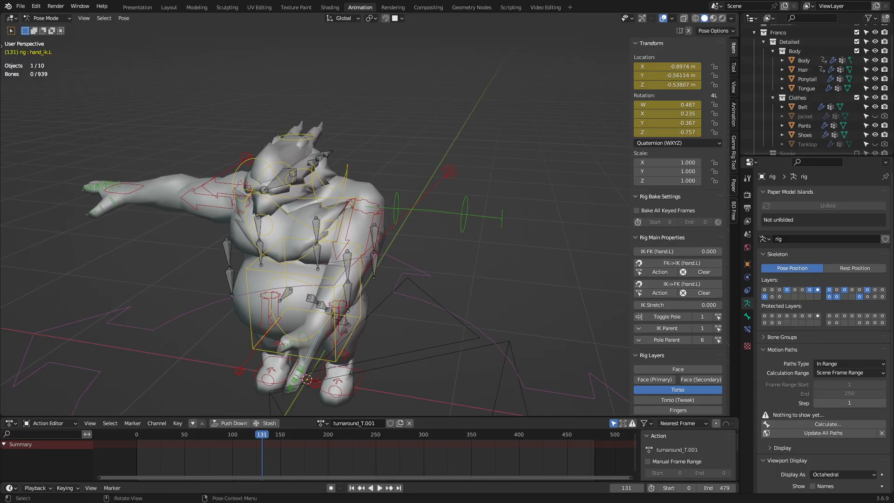
drag(416, 190, 477, 238)
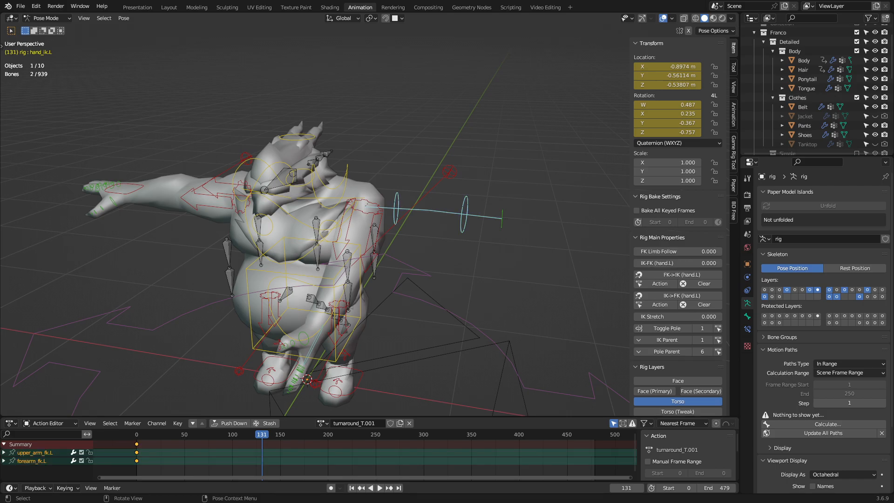
key(shift+bracketright)
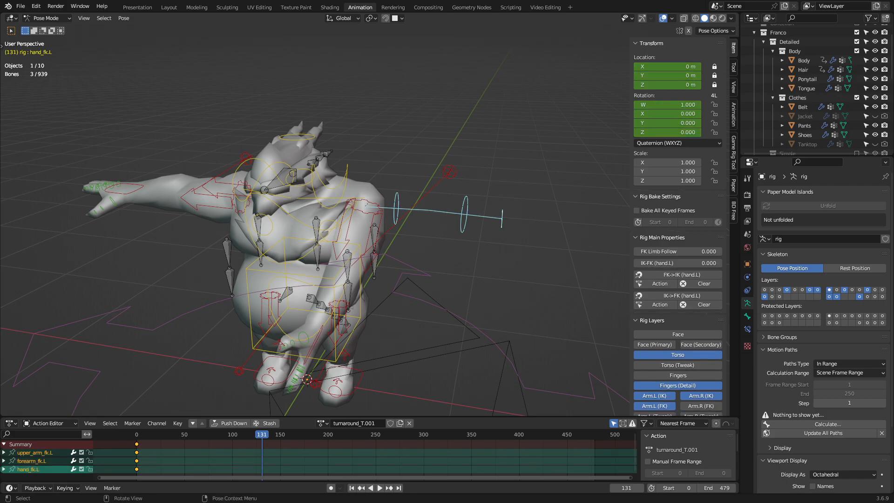
middle_drag(326, 233, 317, 182)
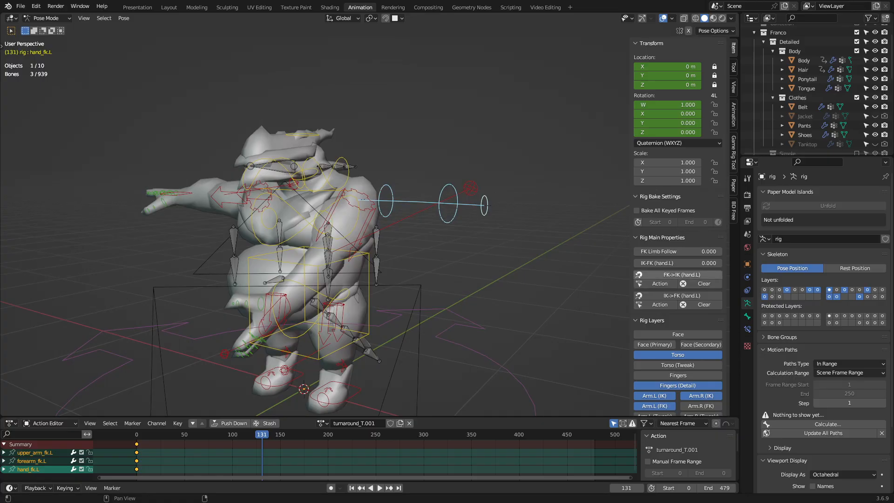
click(682, 275)
middle_drag(317, 233, 426, 232)
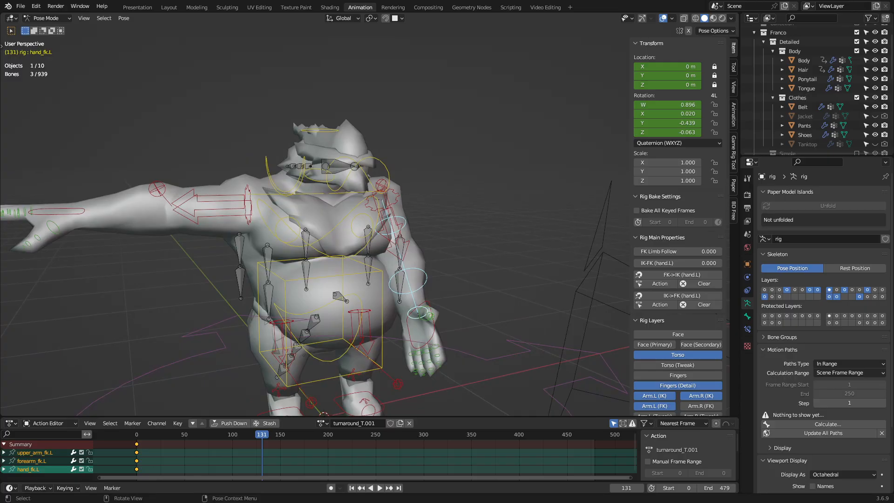
key(i)
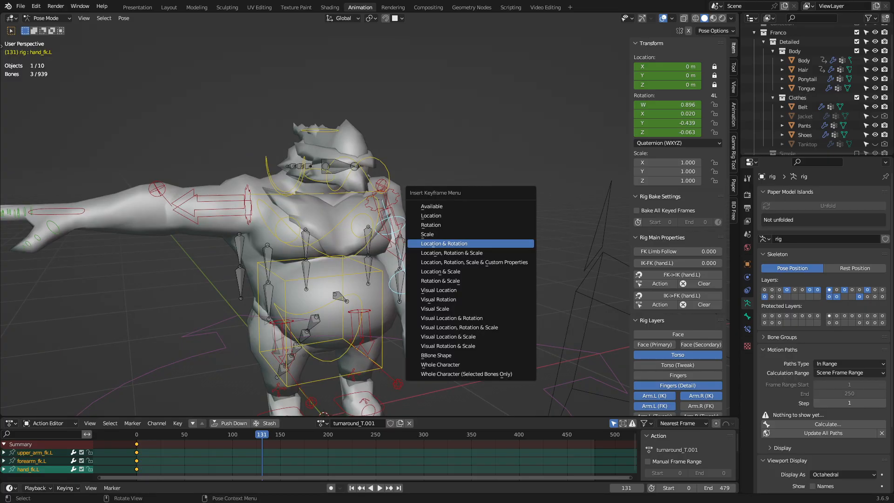
key(Return)
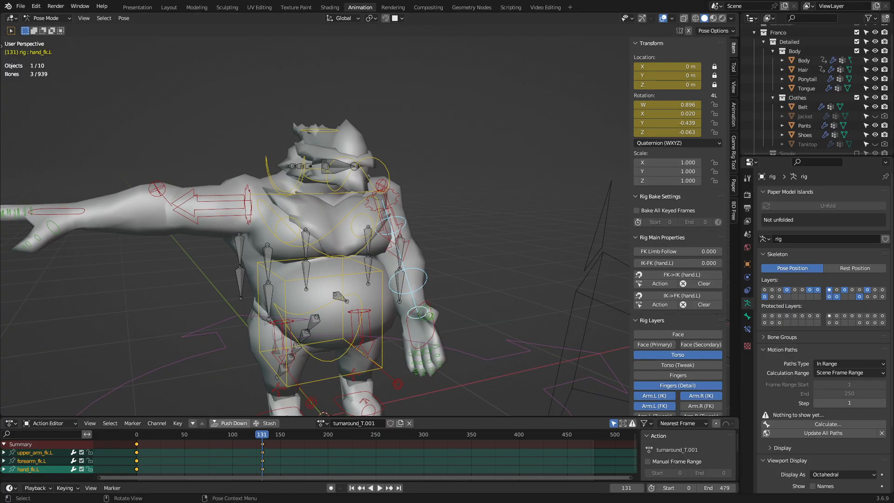
Play the left arm animation from frame 0 and stop at frame 62 to check the FK controls against the arm
click(371, 488)
middle_drag(326, 224, 286, 280)
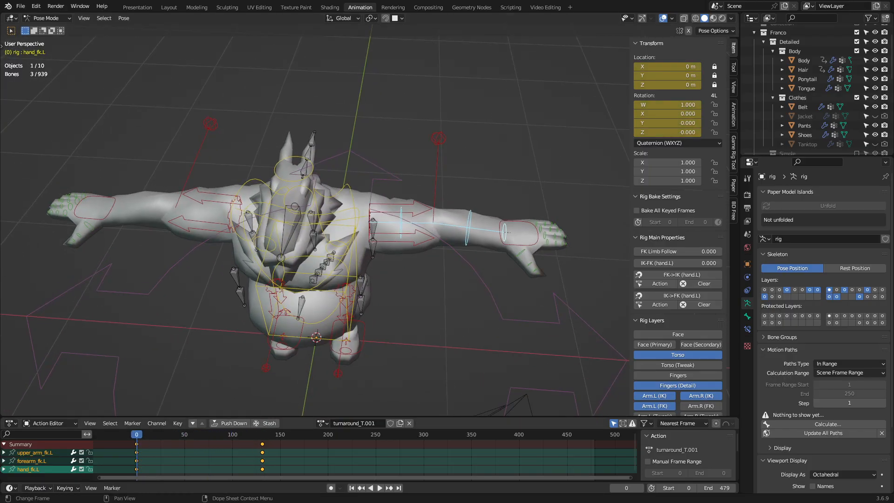
key(space)
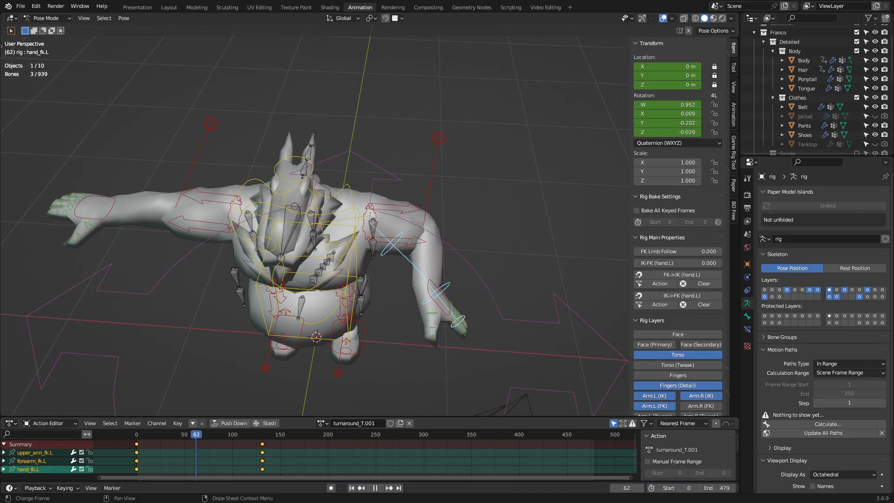
middle_drag(354, 279, 329, 282)
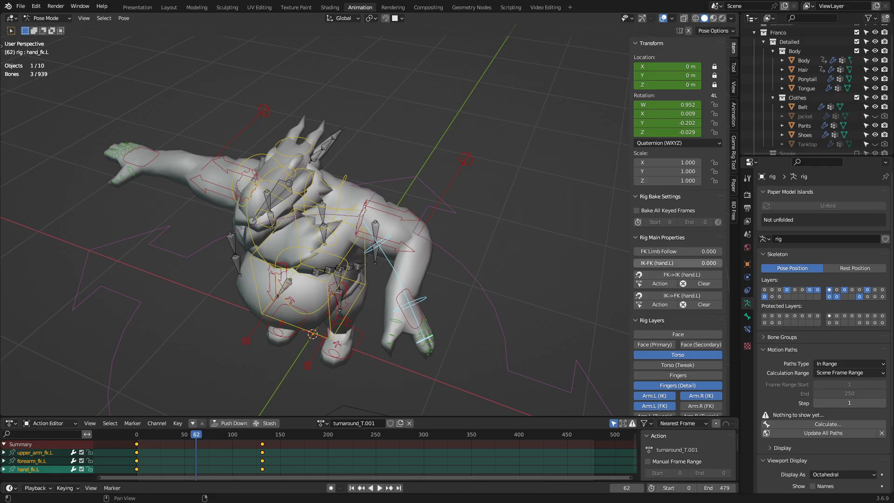
Set the left hand's IK-FK value to 1.000 and replay the FK-driven arm motion from frame 0
drag(636, 264, 723, 263)
middle_drag(521, 270, 528, 243)
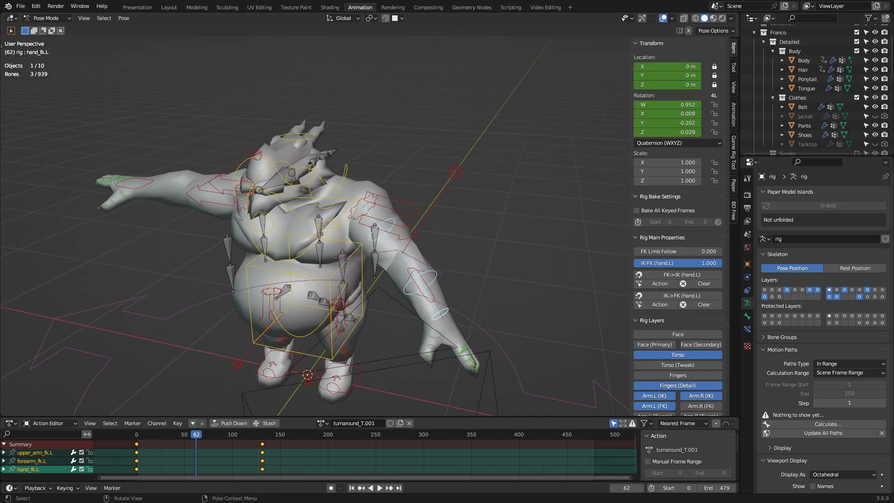
key(space)
drag(261, 434, 136, 435)
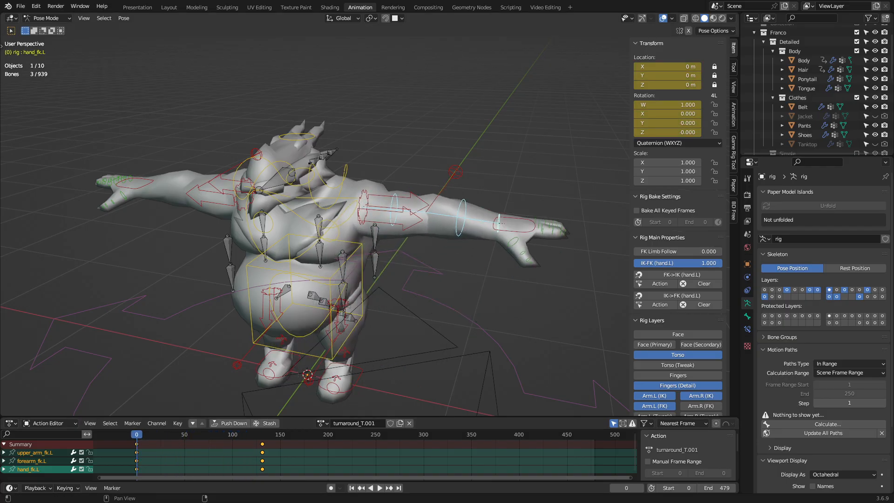
key(space)
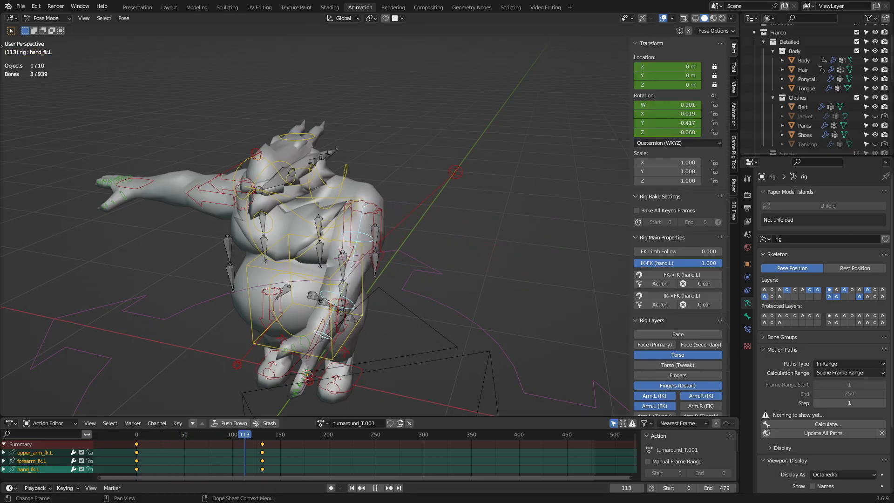
Keyframe the left hand's IK-FK value of 1.000 at frame 0 and again at frame 131
key(Escape)
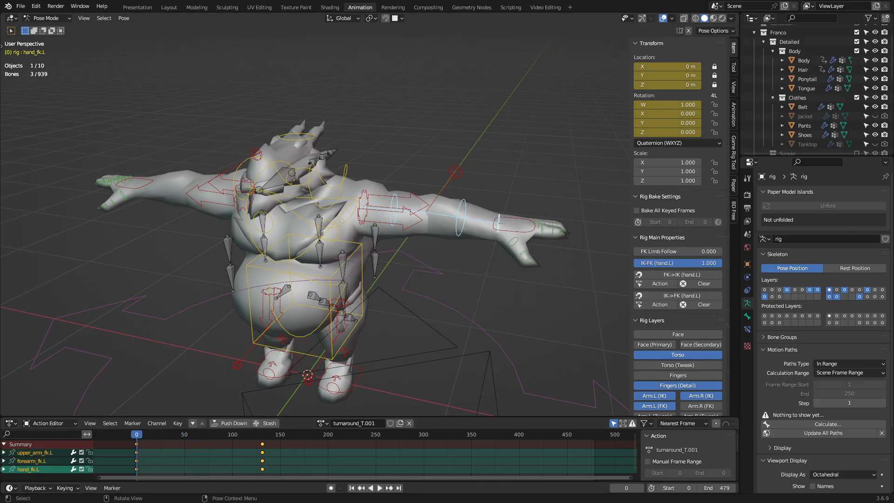
middle_drag(326, 233, 295, 224)
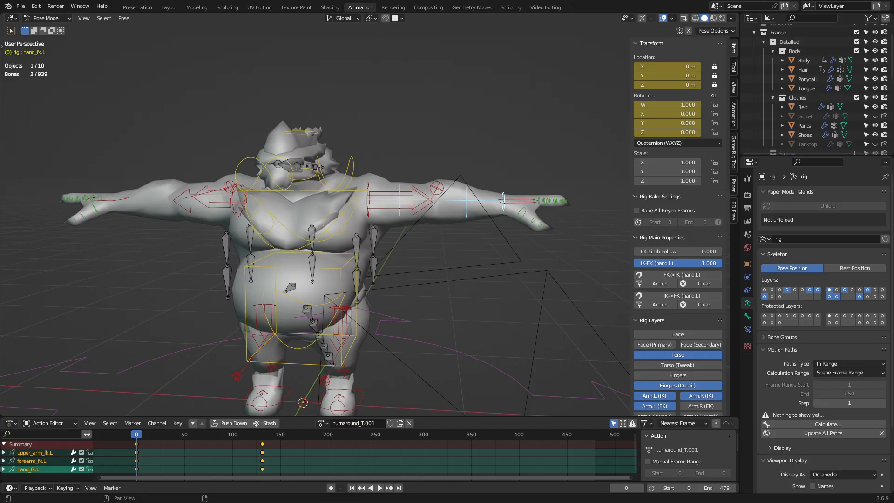
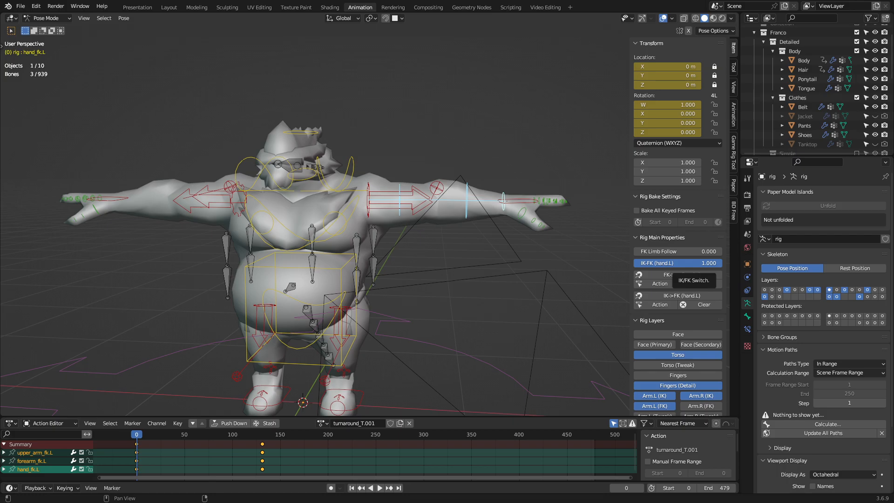
click(671, 275)
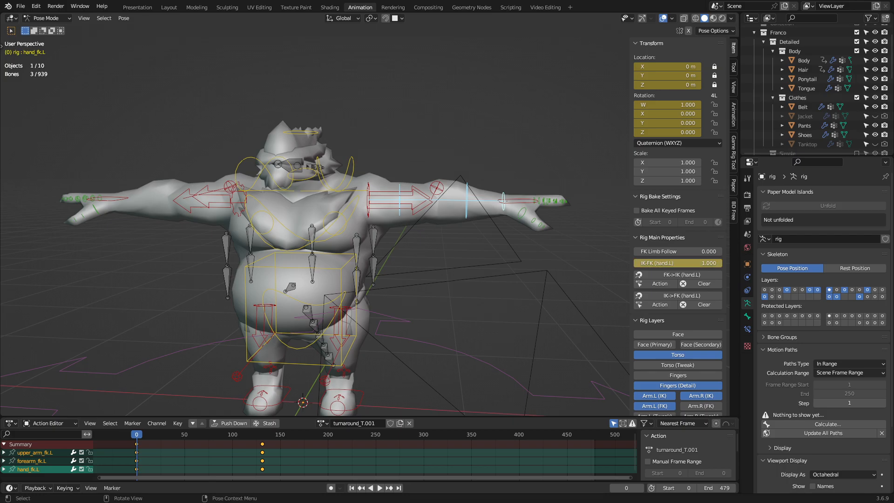
drag(250, 434, 260, 434)
key(Up)
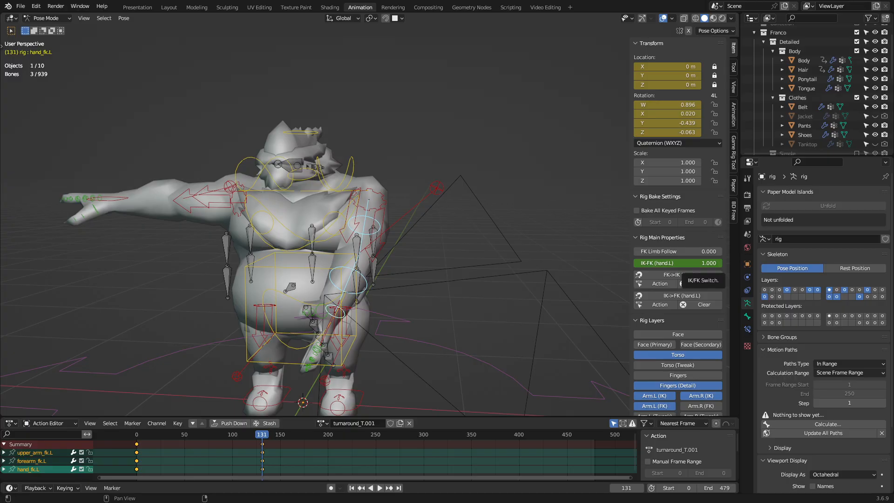
click(676, 275)
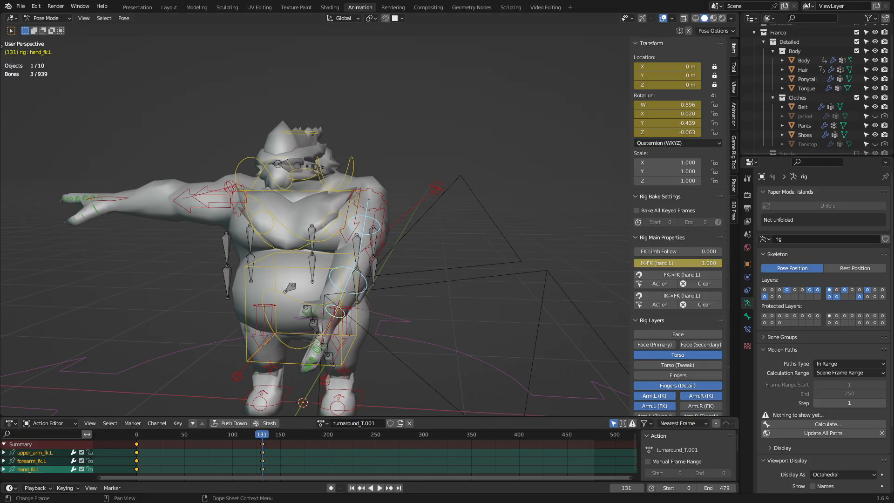
Play the left arm animation backwards from frame 131, stop it, and return to frame 131
key(ctrl+shift+space)
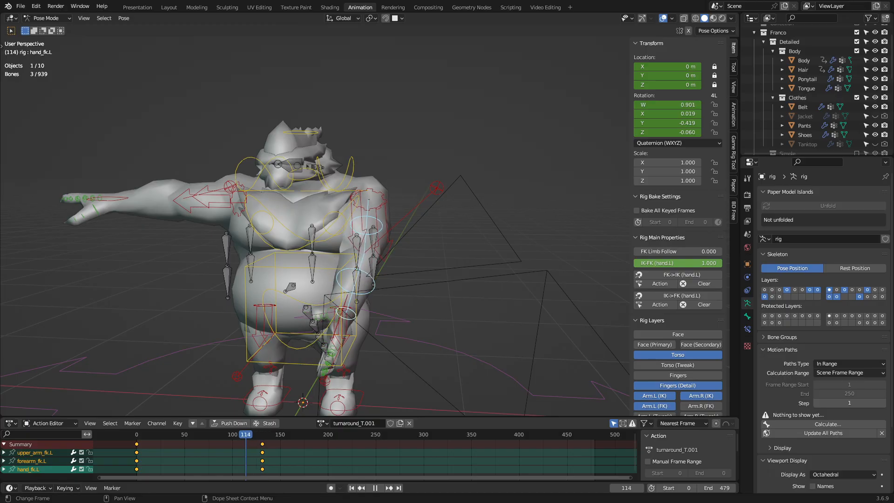
key(space)
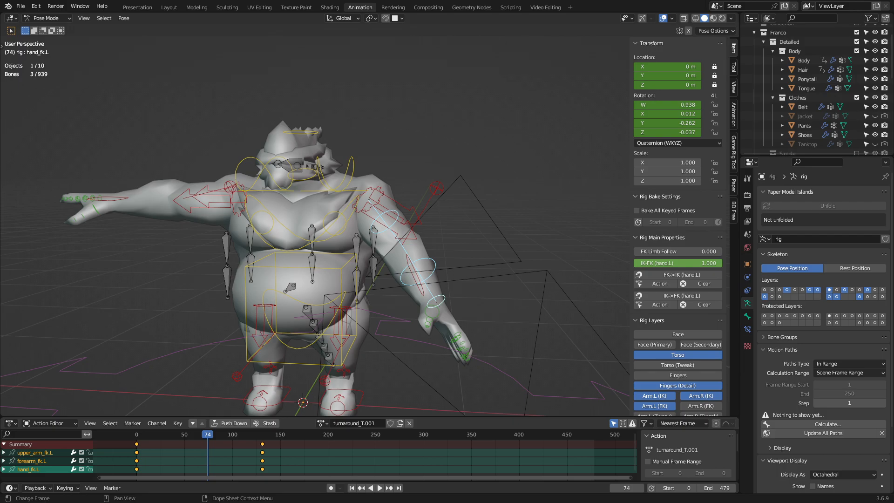
click(262, 435)
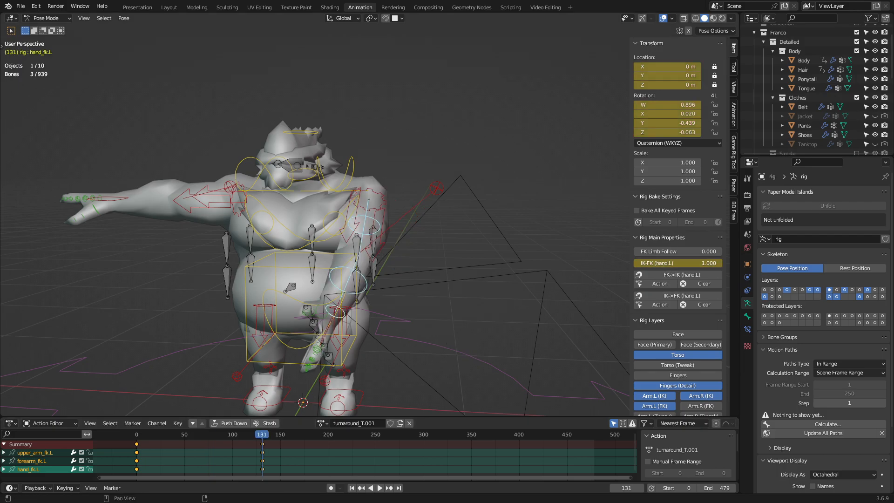
Set the left hand's IK-FK value to 0.000 at frame 132 and keyframe it
mouse_move(700, 263)
mouse_down()
mouse_move(656, 264)
mouse_move(703, 264)
mouse_up()
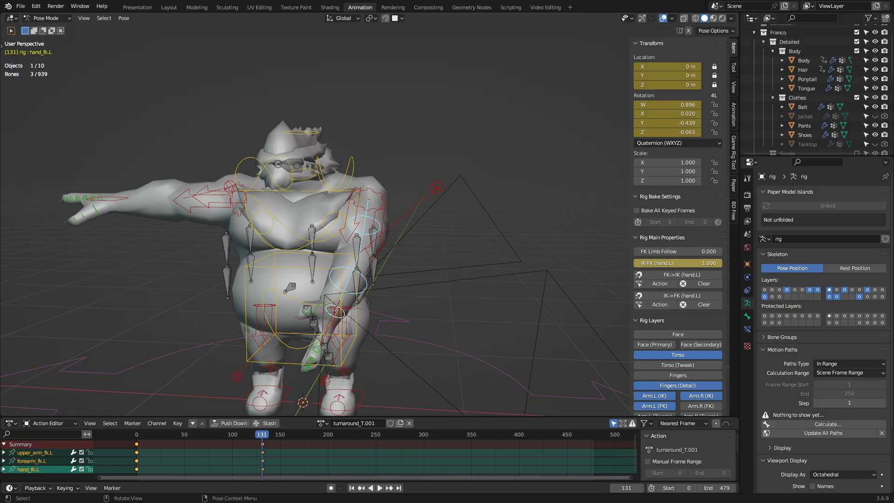
middle_drag(470, 275, 406, 288)
key(Right)
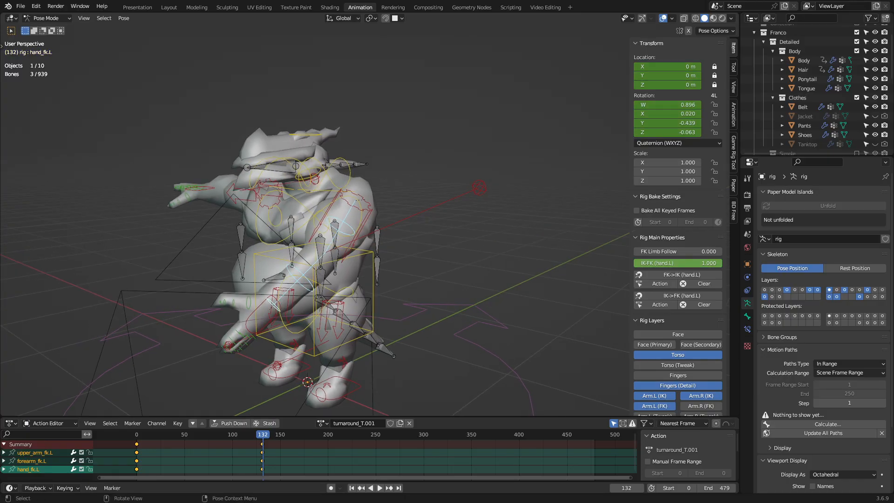
drag(699, 263, 635, 263)
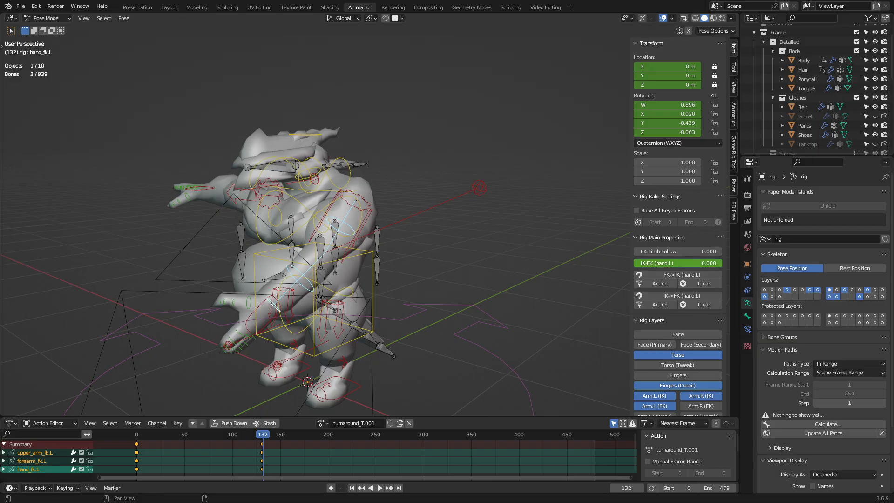
key(i)
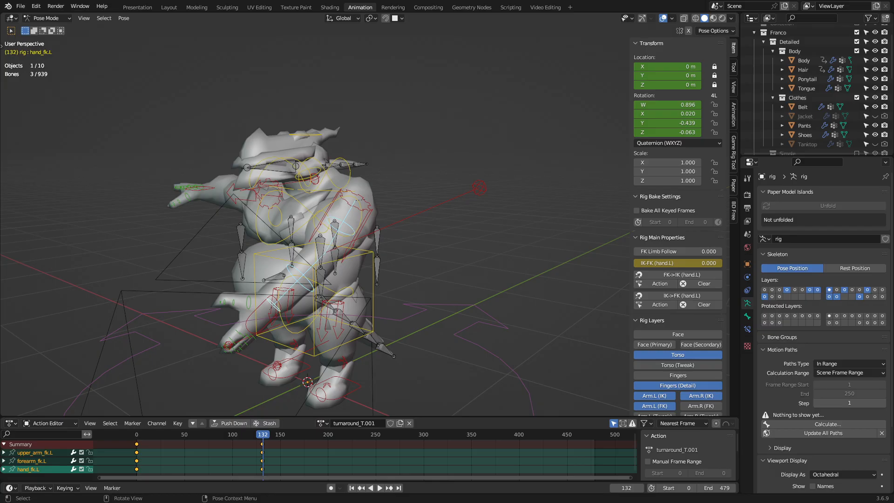
Raise and rotate the left hand IK control in front of the torso at frame 205 and keyframe it
click(263, 317)
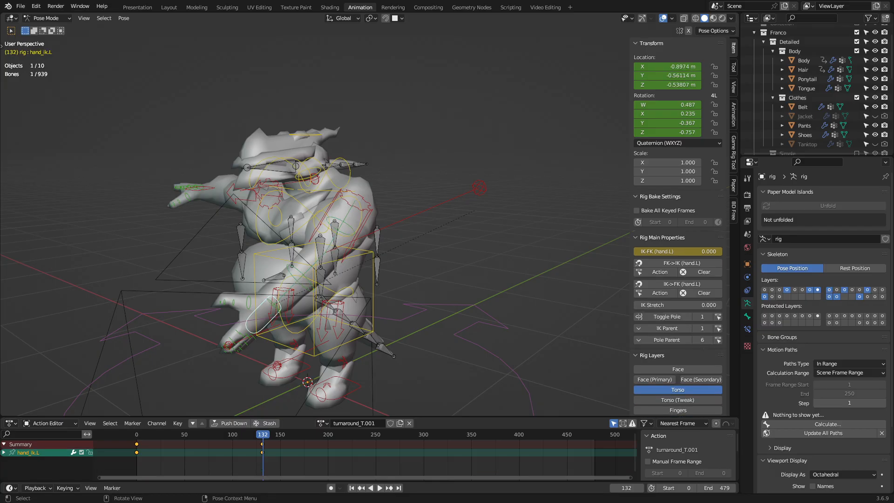
drag(307, 434, 333, 435)
middle_drag(343, 345, 280, 326)
key(g)
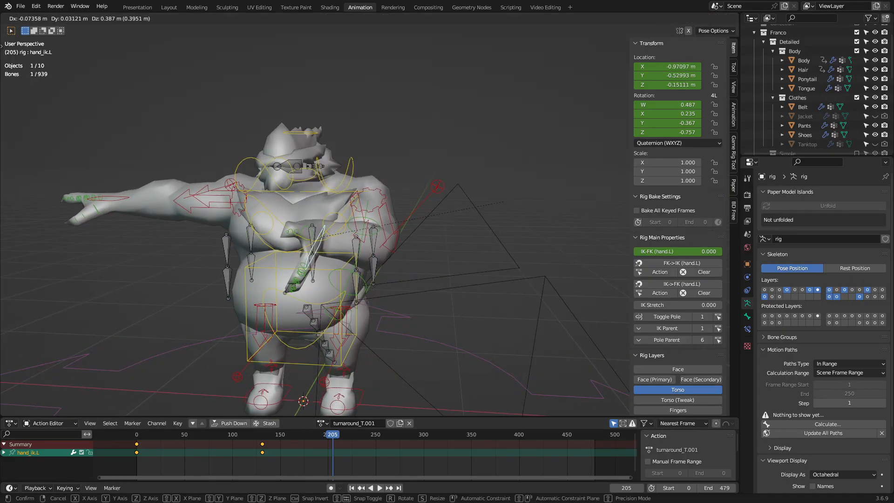
key(Return)
key(r)
key(Return)
key(i)
click(321, 291)
Play the arm animation backwards from frame 205 and scrub to frame 2 to check the FK-to-IK switch
middle_drag(321, 291, 358, 294)
key(shift+ctrl+space)
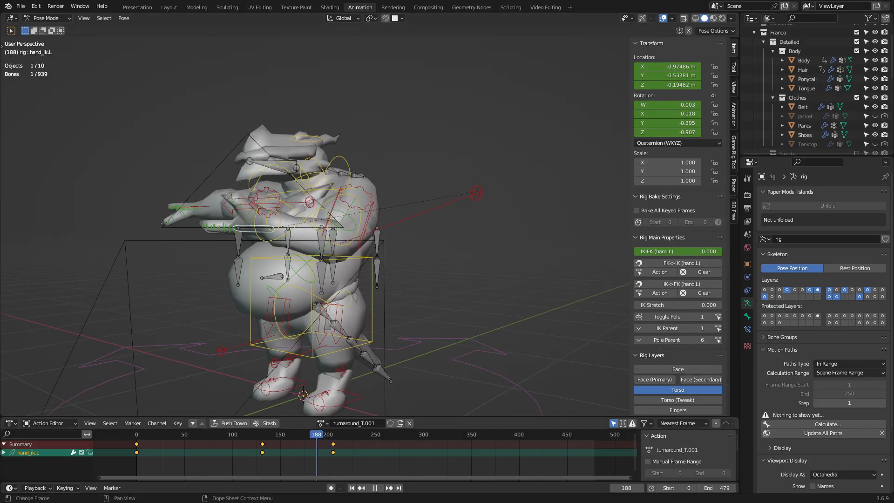
drag(279, 435, 139, 434)
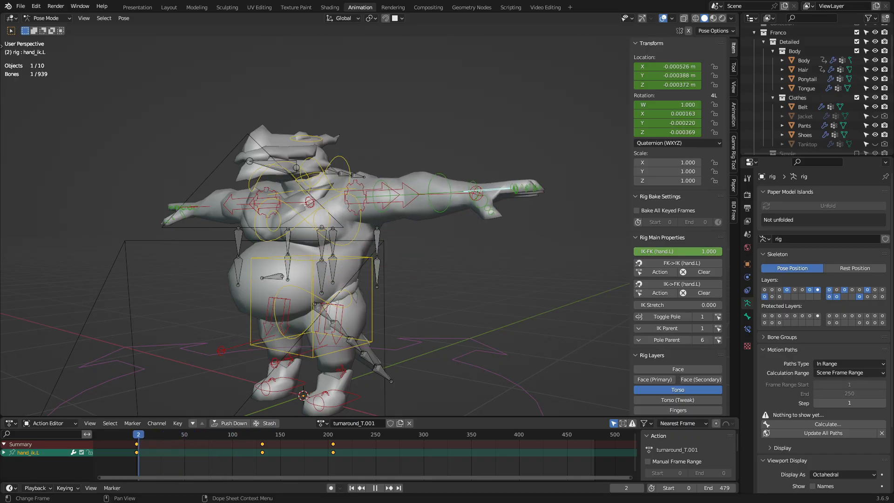
Select the left upper arm FK, forearm FK and hand IK controls in turn to compare their keyframes
middle_drag(308, 233, 307, 279)
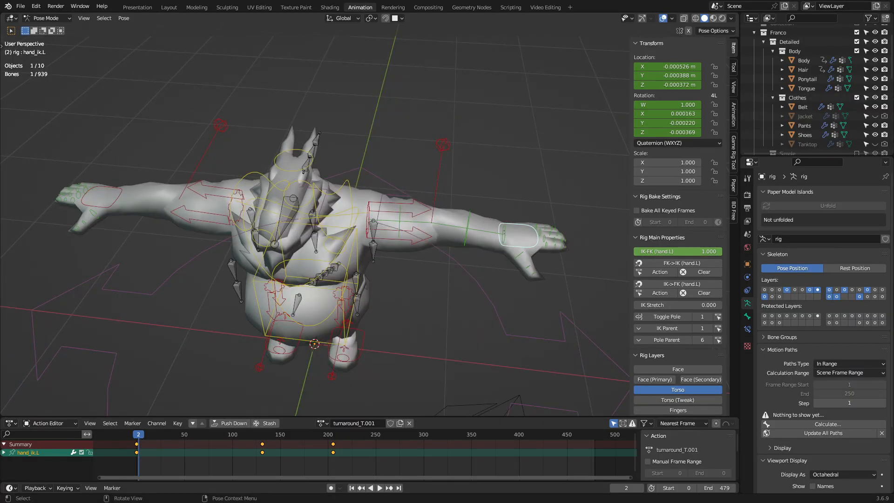
click(415, 215)
click(400, 222)
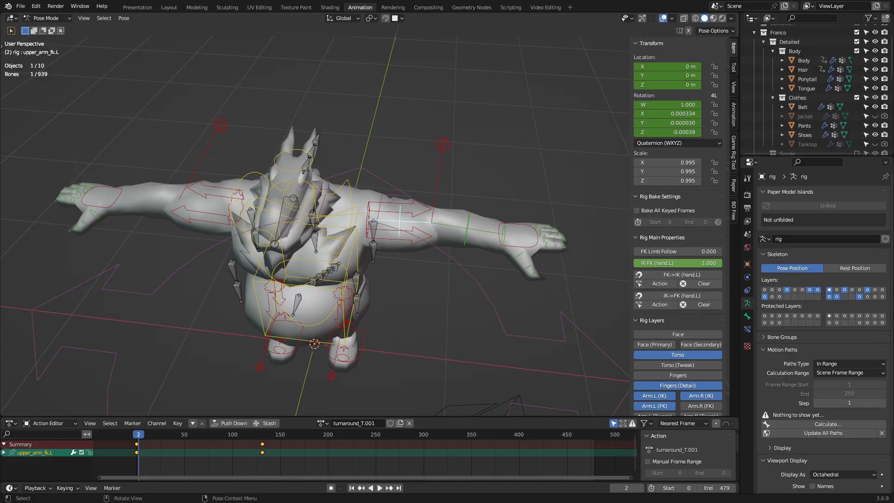
click(410, 224)
key(ctrl+z)
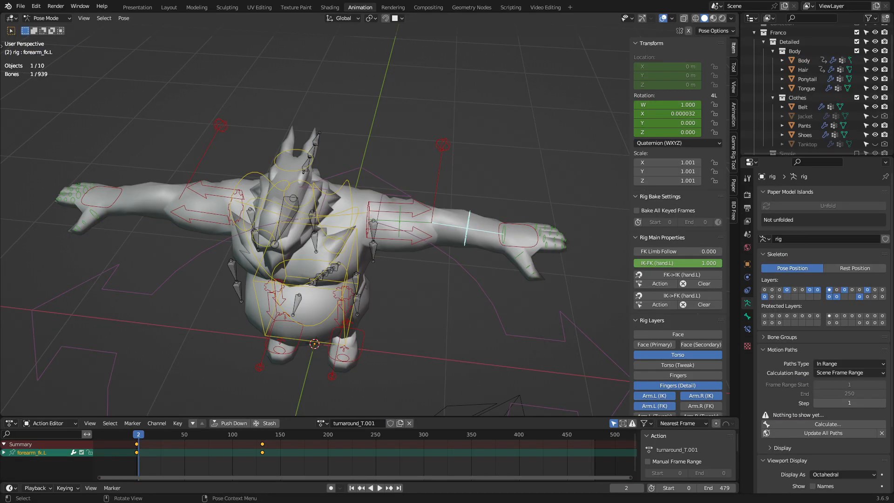
click(504, 233)
click(504, 231)
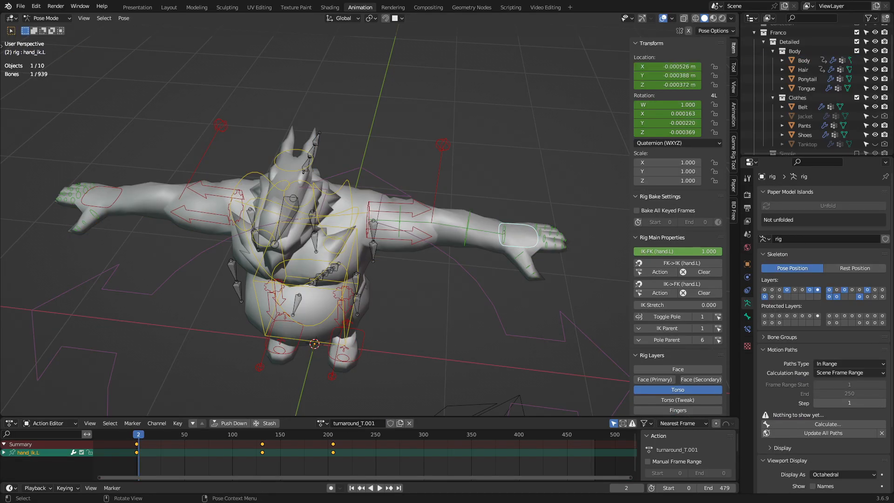
Clear the selection and select the whole tail bone chain as linked bones in the right orthographic view
middle_drag(504, 231, 319, 99)
key(alt+a)
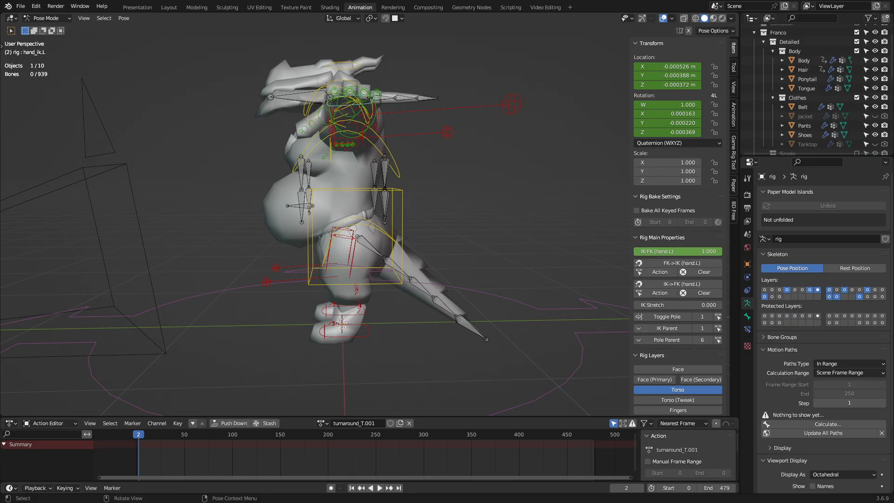
key(KP_3)
shift+middle_drag(326, 196, 279, 175)
key(l)
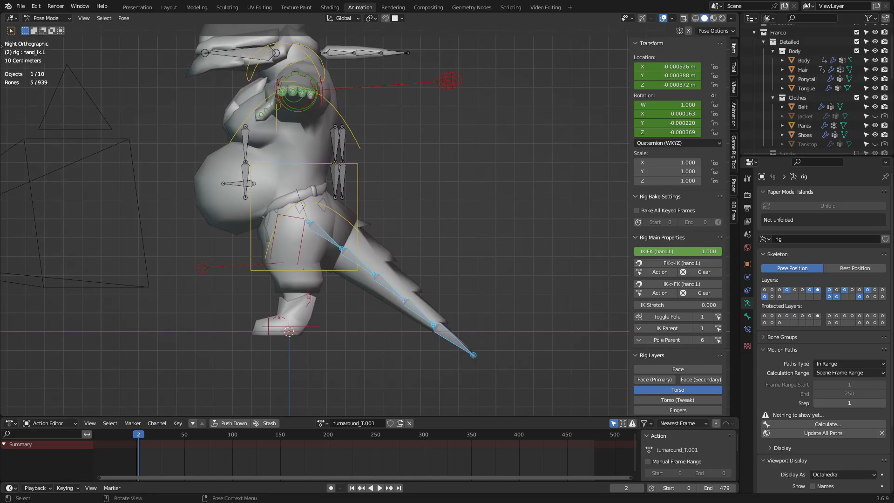
key(alt+a)
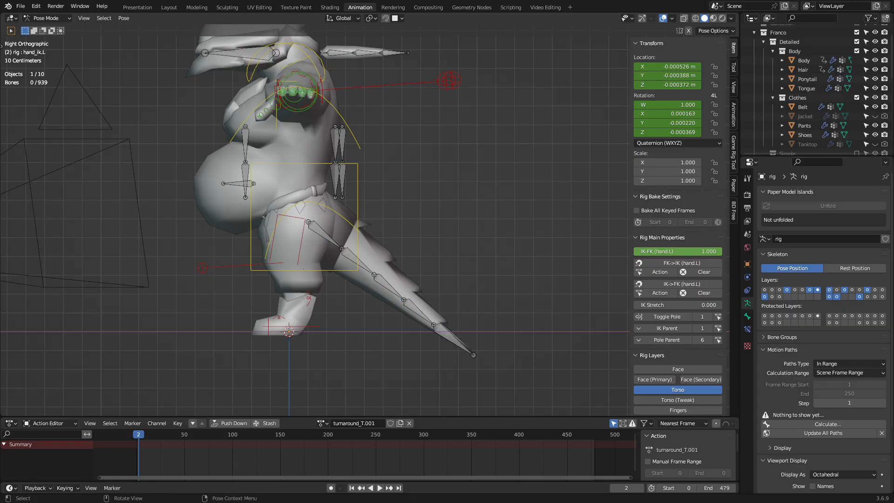
key(l)
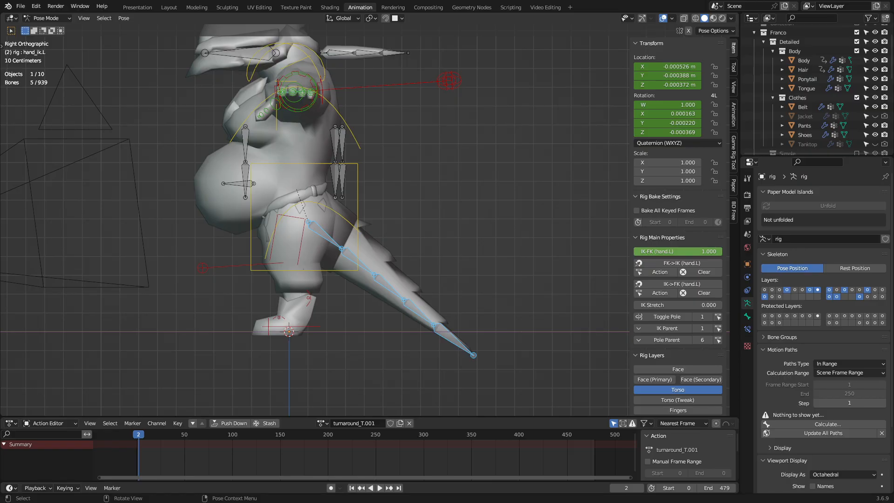
Select the five tail bones individually, adding each one to the selection from the base to the tip
click(390, 287)
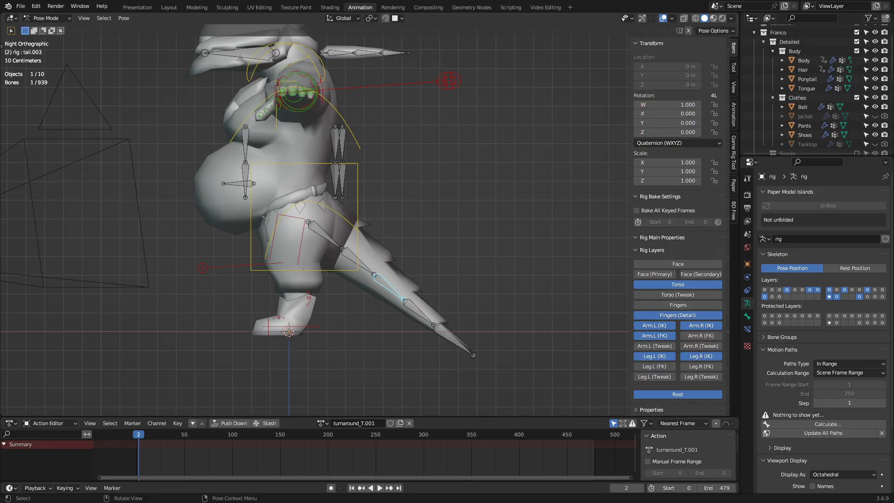
click(358, 262)
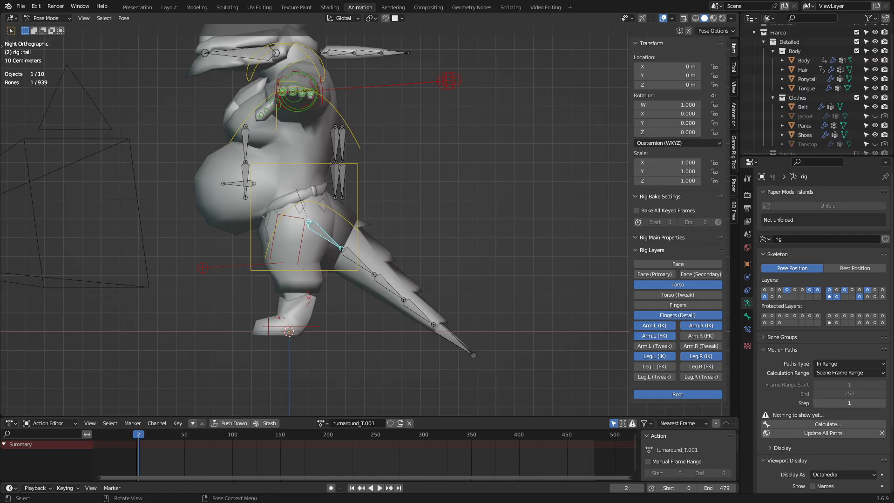
key(shift)
shift+click(358, 262)
shift+click(389, 287)
shift+click(419, 312)
shift+click(447, 333)
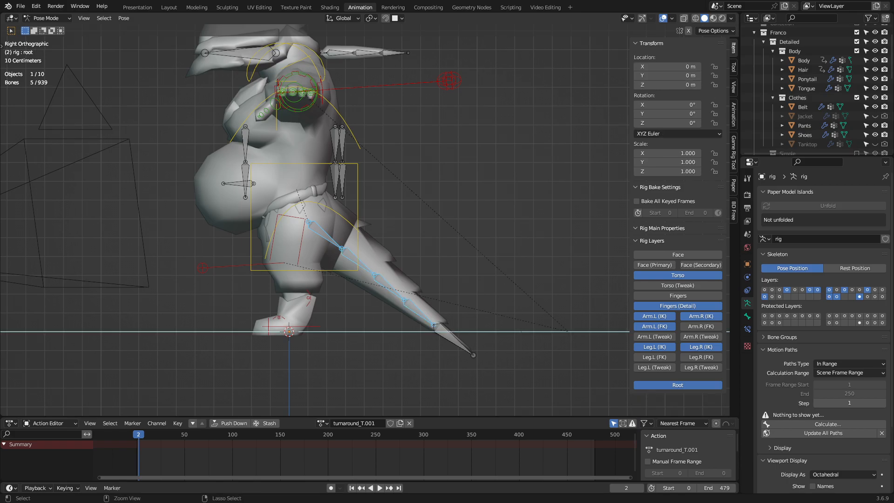
shift+click(455, 340)
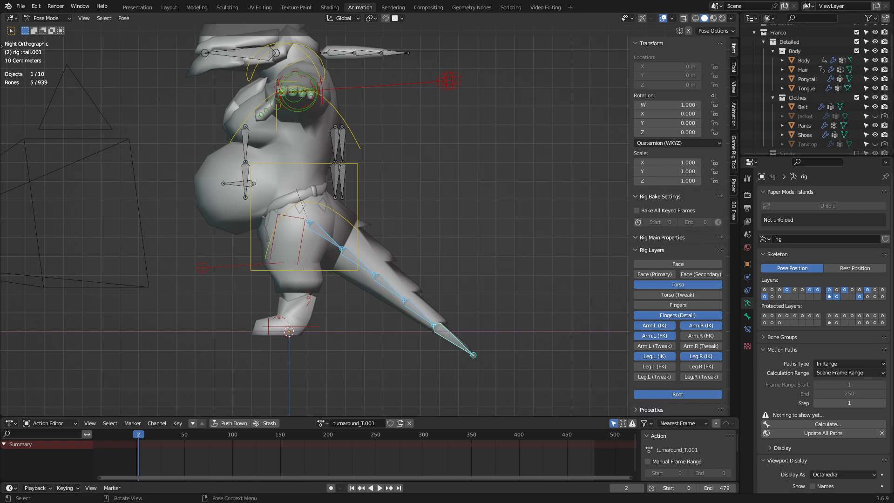
Demonstrate deselecting and selecting all rig bones, and reselect the whole tail chain as linked bones
key(alt+a)
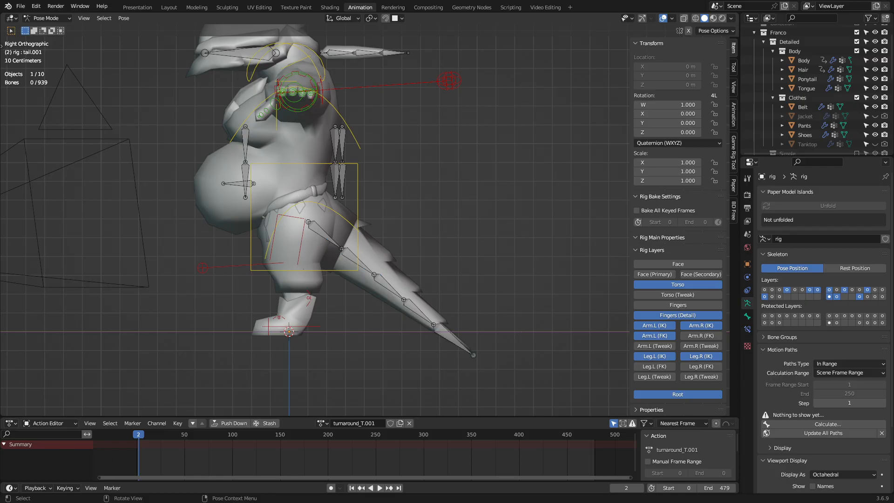
key(ctrl+z)
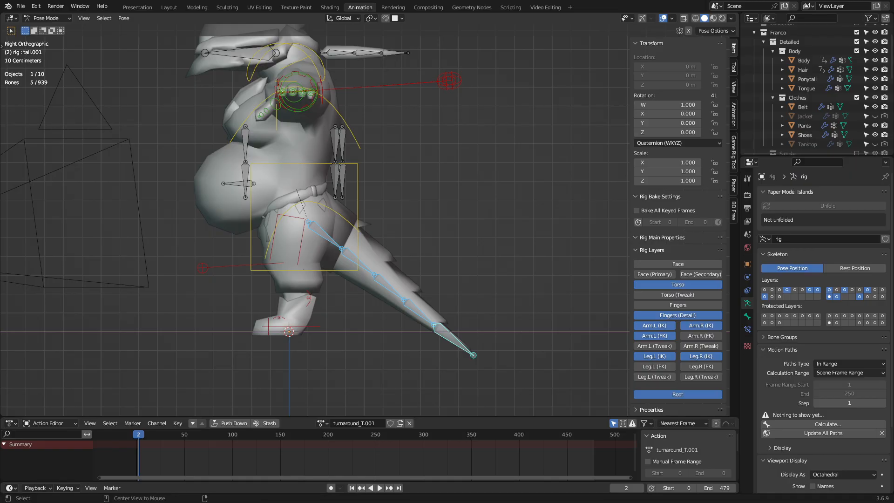
key(alt+a)
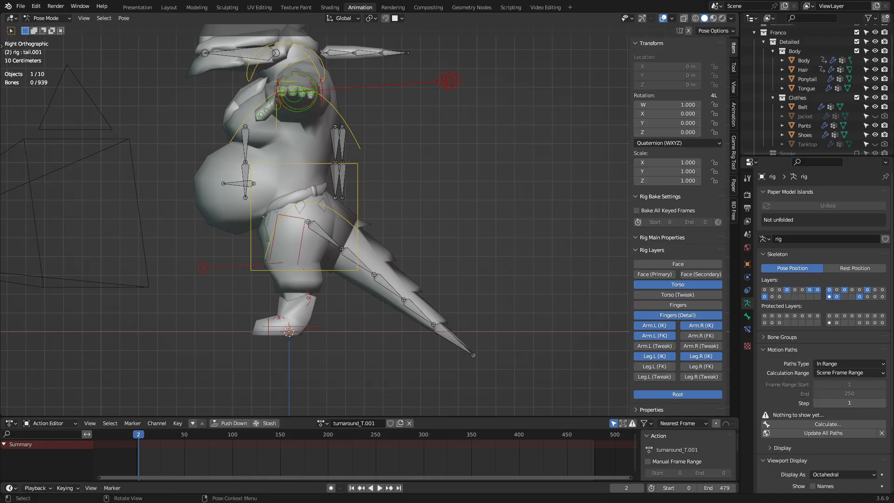
key(a)
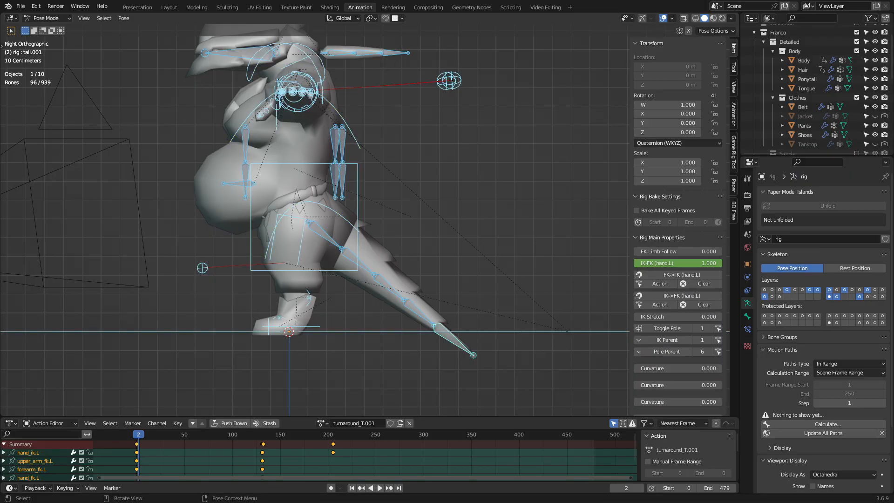
key(alt+a)
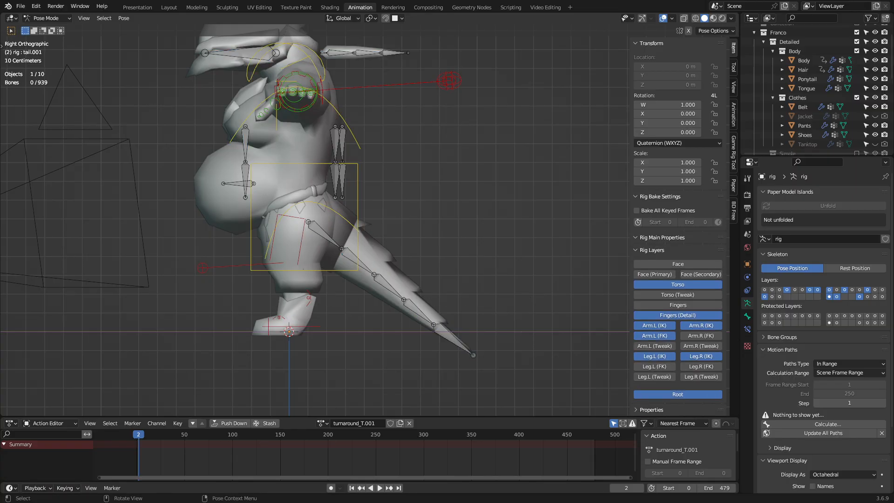
key(l)
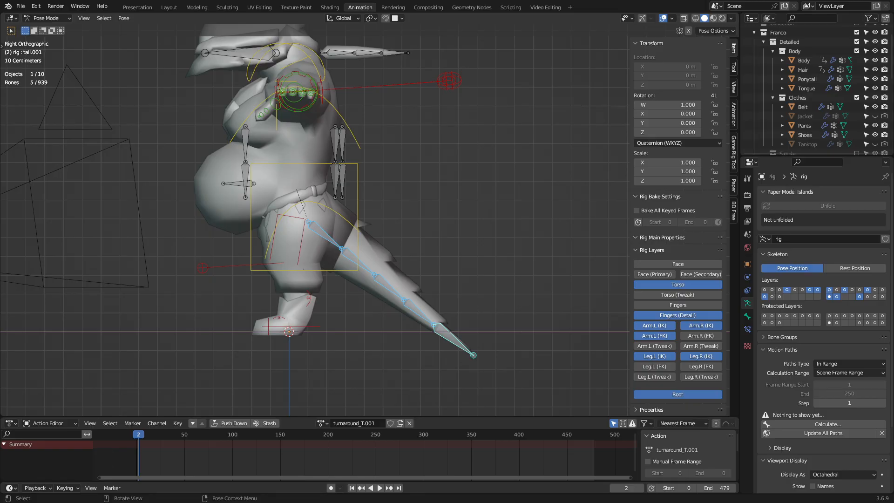
Try rotating the selected tail bone chain with trackball rotation, from the right orthographic view and from behind
key(r)
key(r)
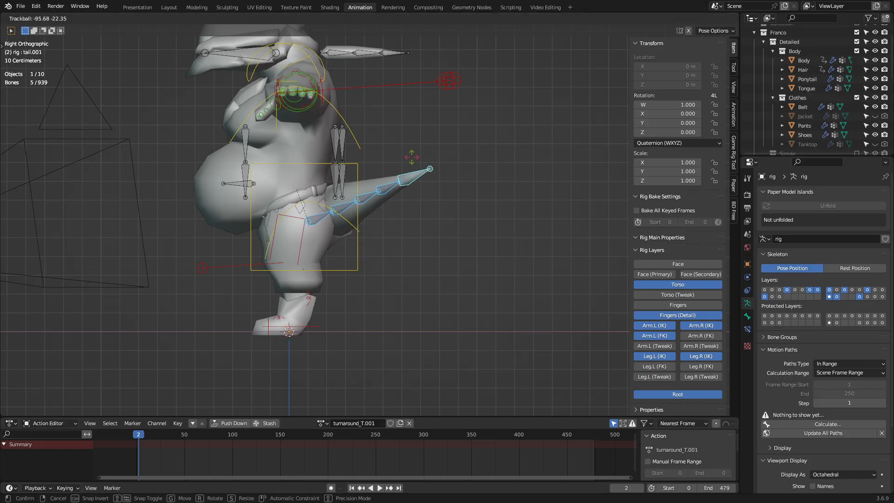
right_click(420, 222)
middle_drag(419, 222, 336, 241)
key(r)
key(r)
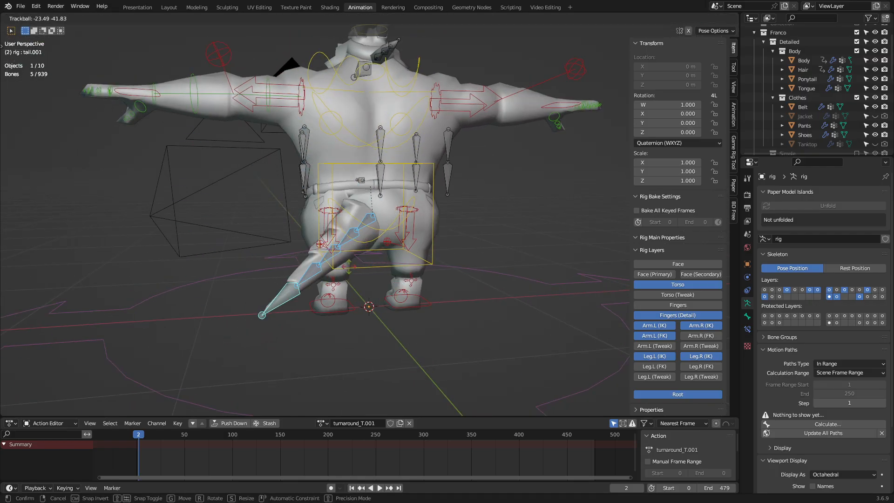
key(Escape)
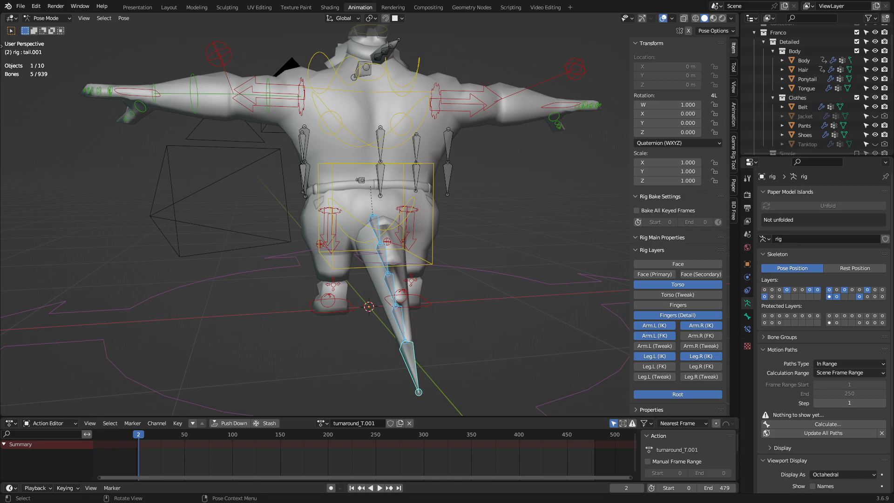
Try switching between plain and trackball rotation on the selected tail chain while viewing the character from behind
key(r)
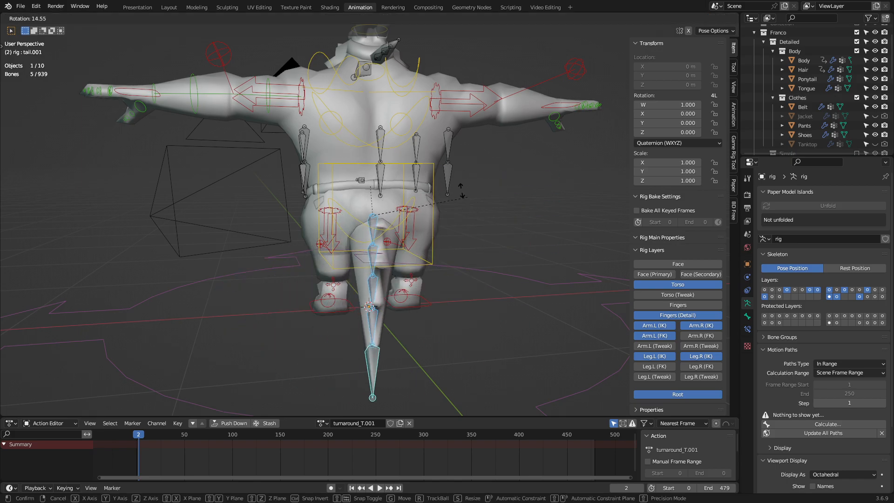
key(r)
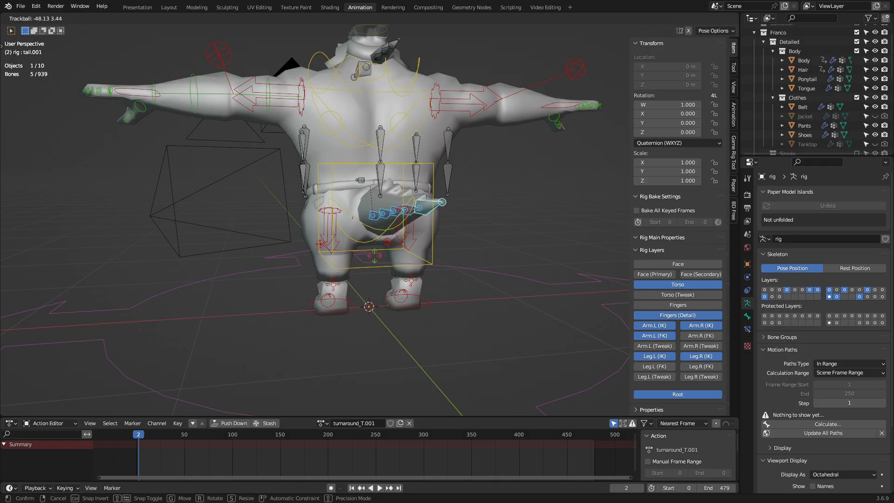
key(r)
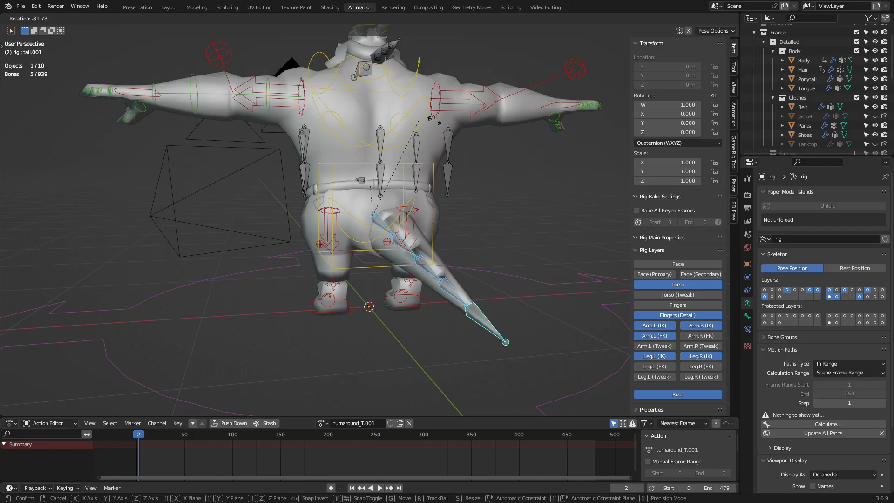
right_click(359, 144)
mouse_move(358, 144)
middle_down()
mouse_move(344, 135)
mouse_move(373, 153)
middle_up()
key(r)
key(r)
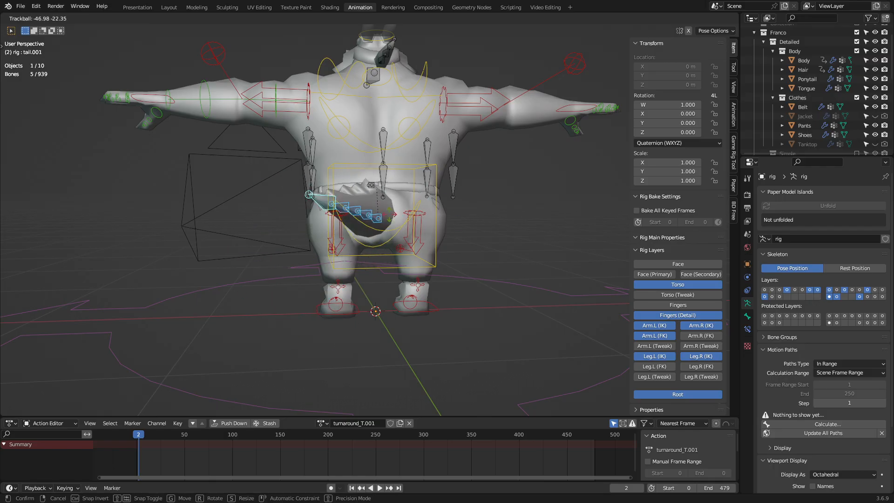
right_click(375, 177)
Try trackball rotation of the whole tail chain once more in the right orthographic view
middle_drag(375, 177, 436, 189)
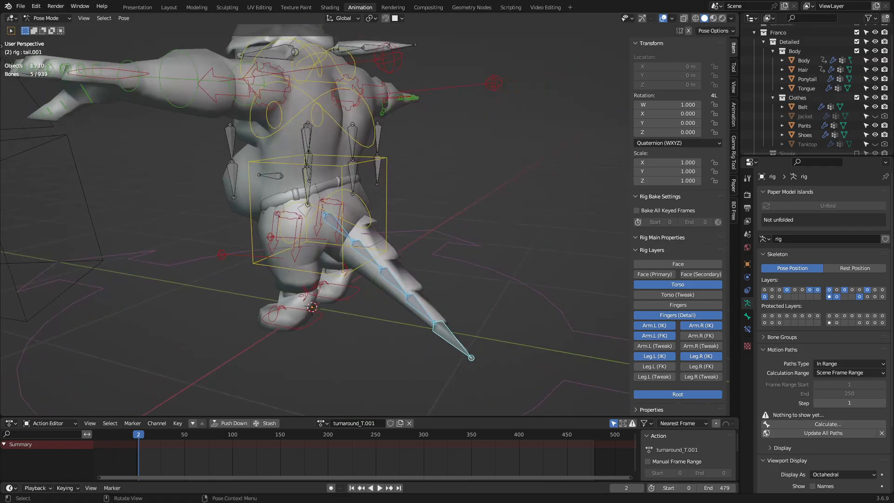
key(KP_3)
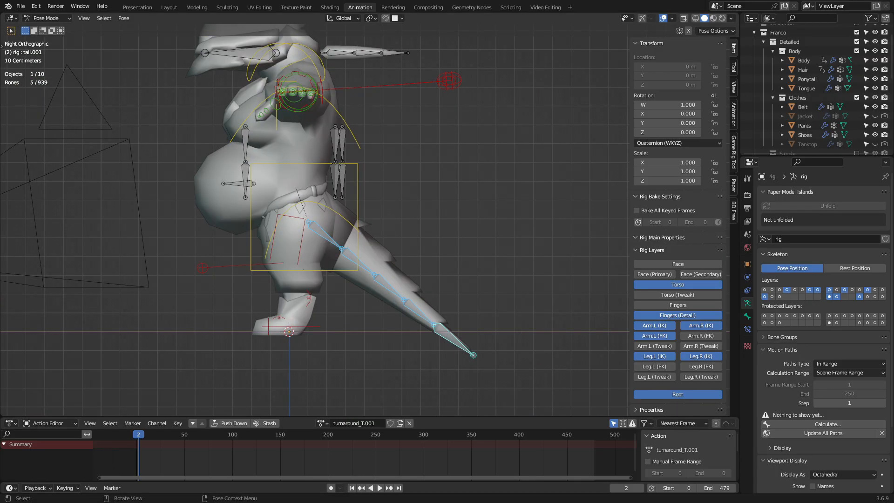
key(r)
key(r)
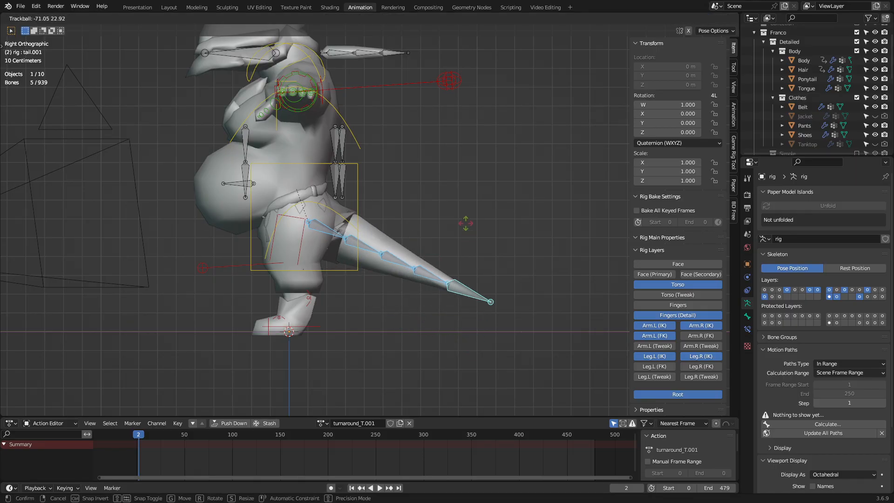
right_click(469, 226)
Set the transform pivot point to Individual Origins and try curling the tail chain with trackball and plain rotation
click(371, 18)
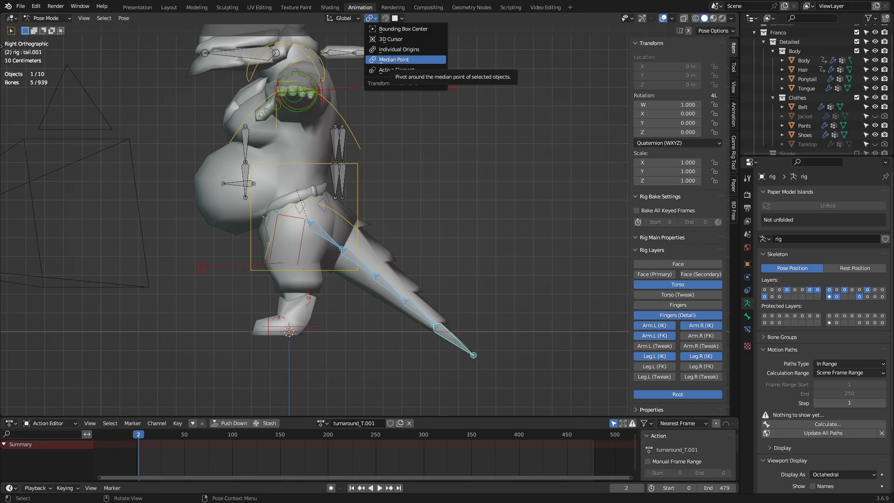
click(397, 50)
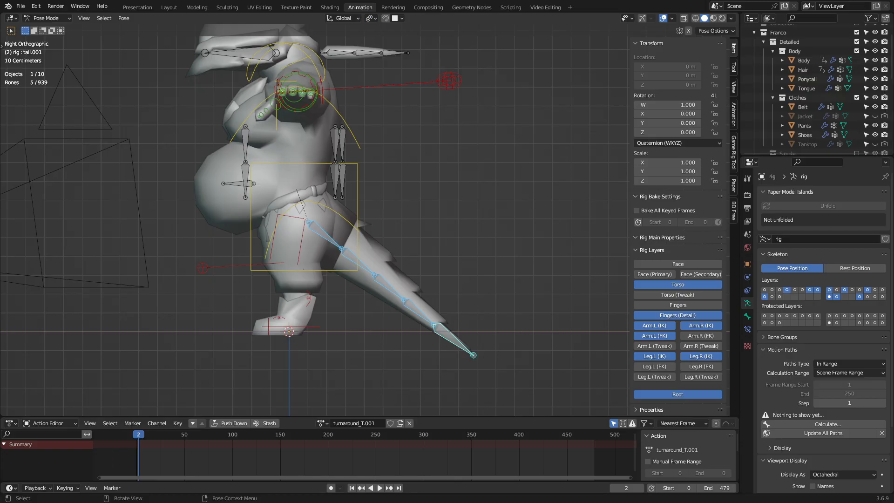
middle_drag(447, 224, 335, 238)
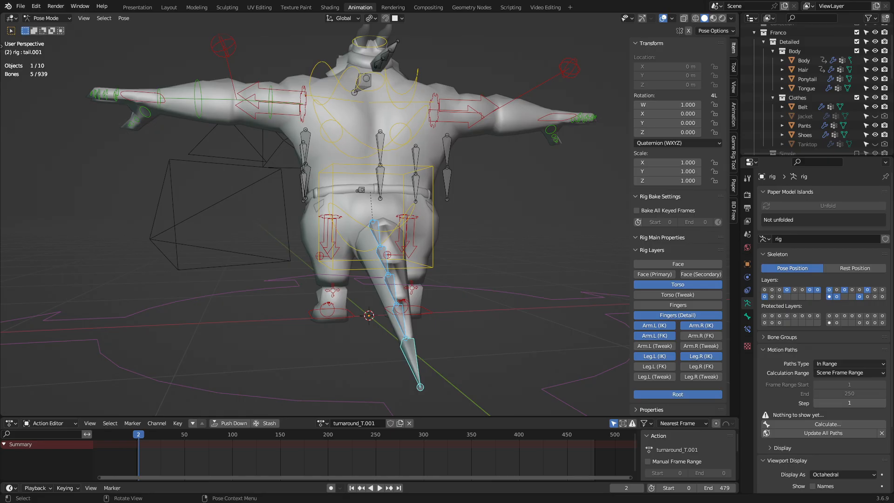
key(r)
key(r)
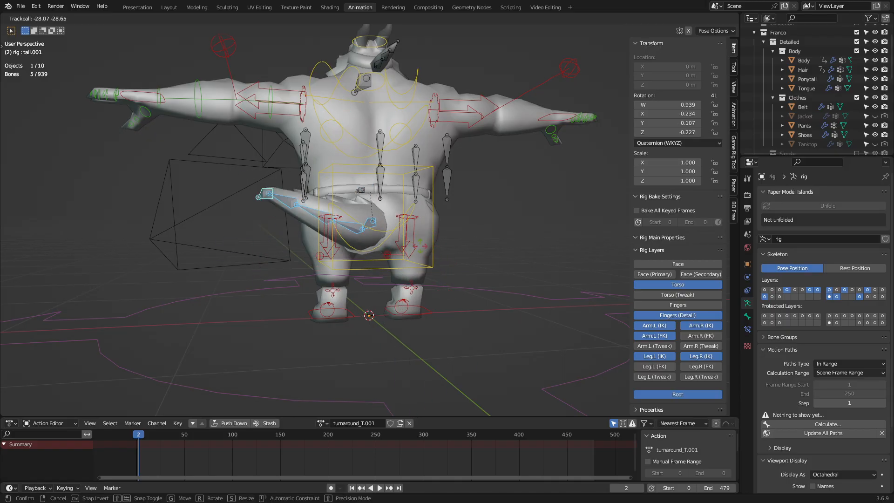
key(r)
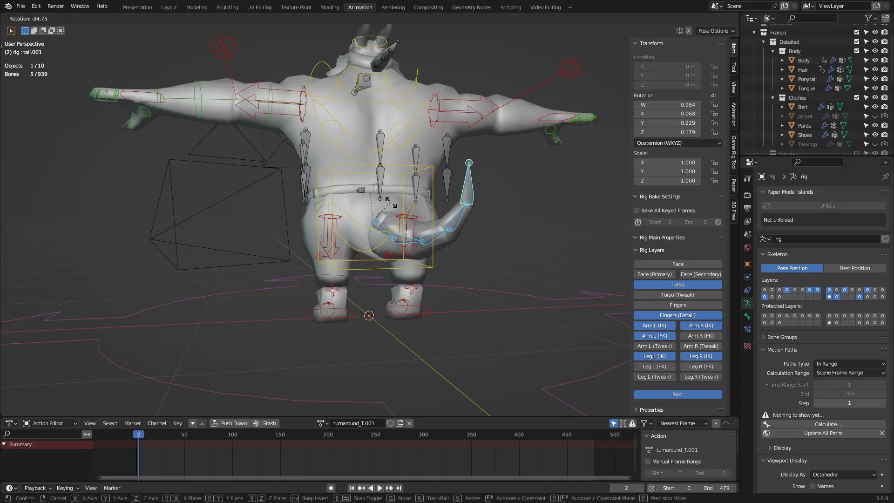
right_click(397, 213)
Set the transform pivot point to 3D Cursor and try rotating the tail chain around it
middle_drag(397, 212, 461, 207)
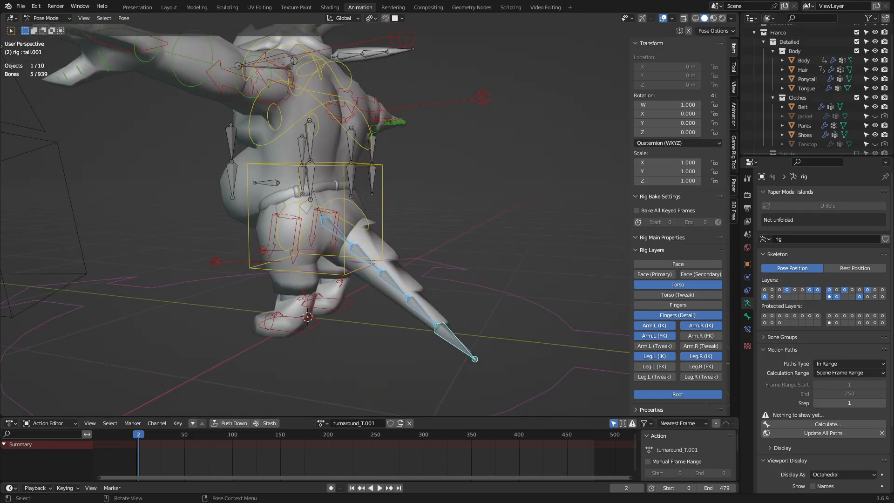
click(371, 18)
click(392, 39)
middle_drag(403, 185, 550, 189)
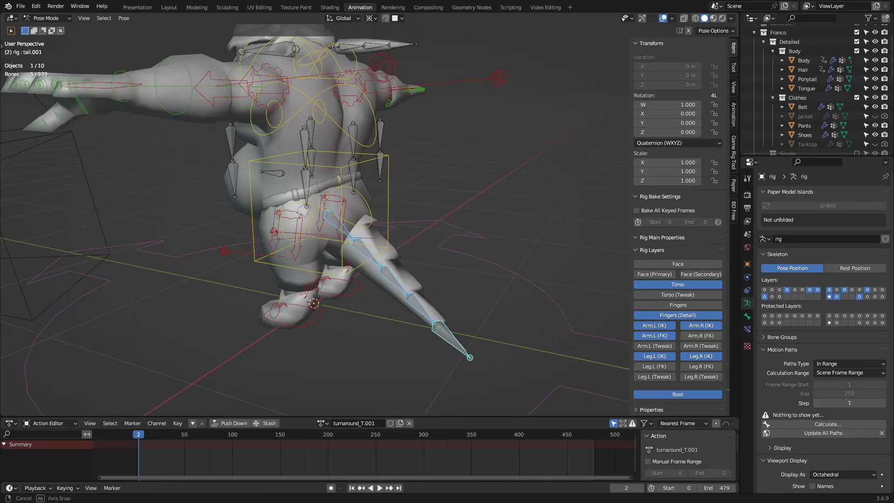
key(r)
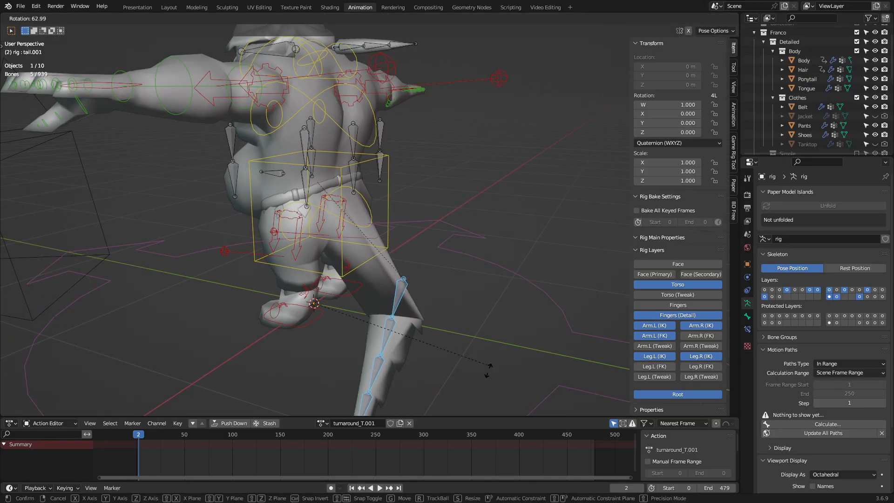
right_click(180, 196)
Place the 3D cursor freehand from the front view and reposition it near the tail base, checking it from several angles
middle_drag(298, 205, 219, 194)
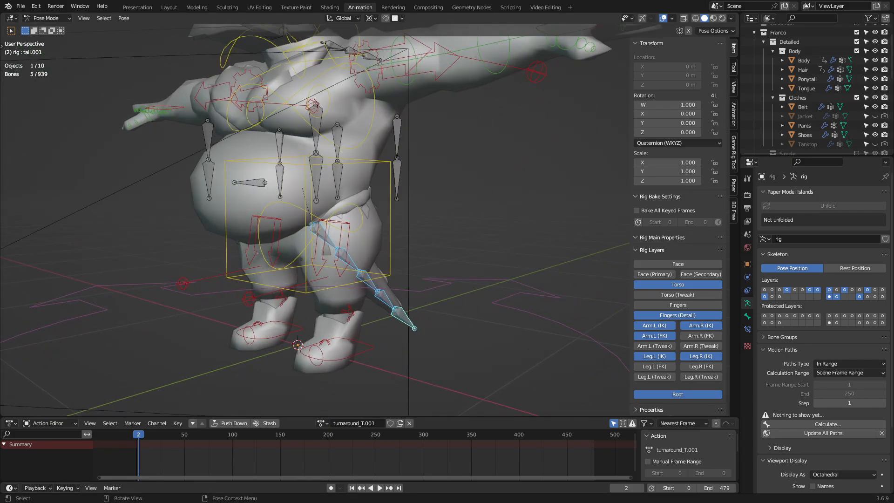
key(KP_3)
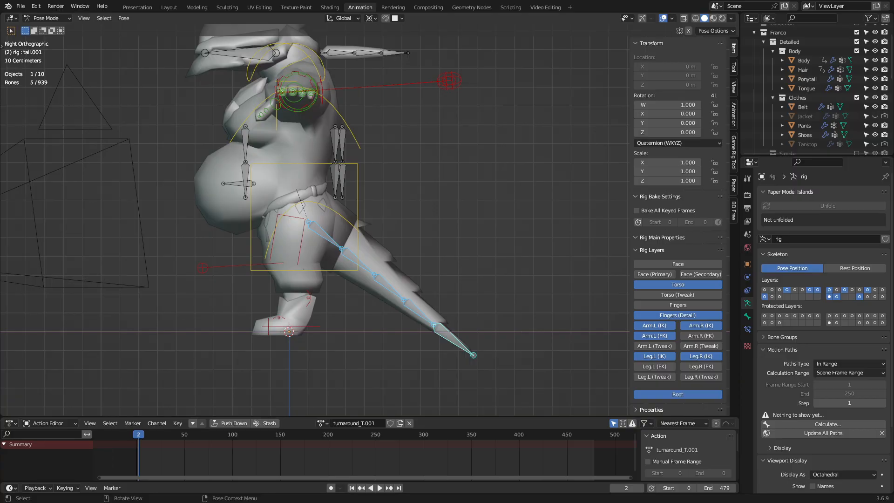
key(KP_1)
shift+middle_drag(330, 215, 409, 156)
scroll(367, 217, up, 3)
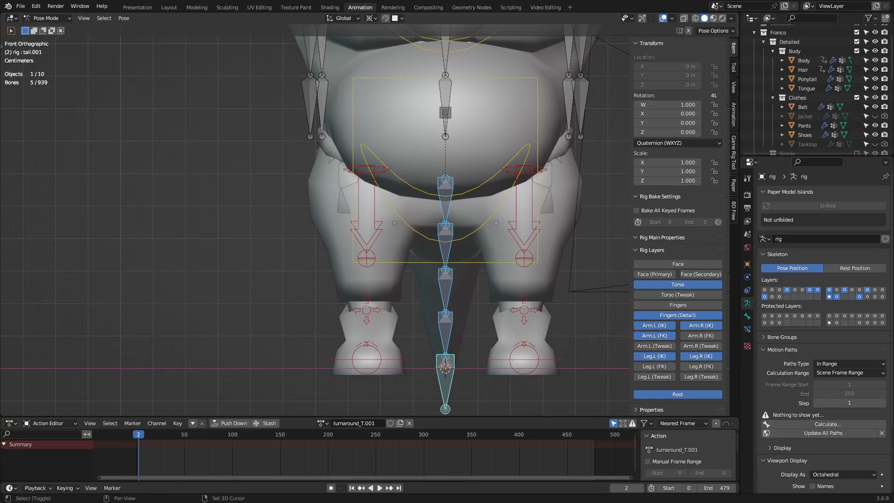
shift+right_drag(202, 199, 211, 190)
middle_drag(210, 190, 384, 234)
shift+right_click(366, 170)
middle_drag(366, 170, 466, 163)
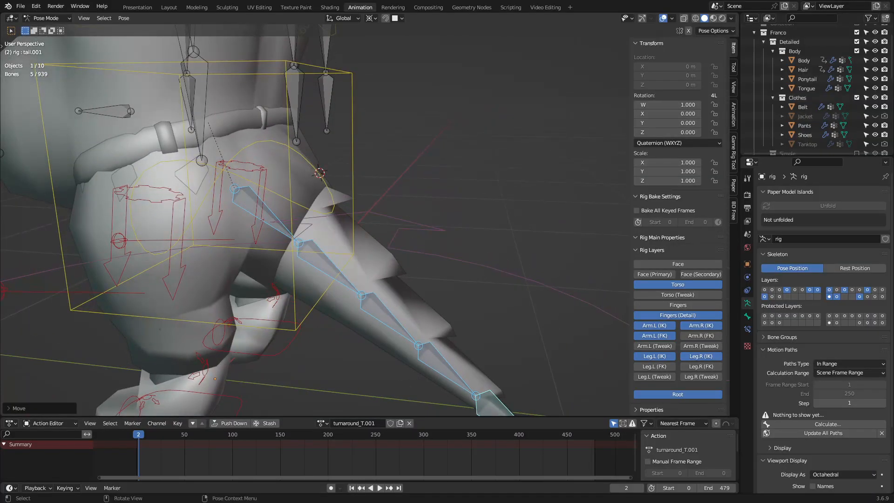
key(KP_3)
shift+middle_drag(315, 219, 381, 223)
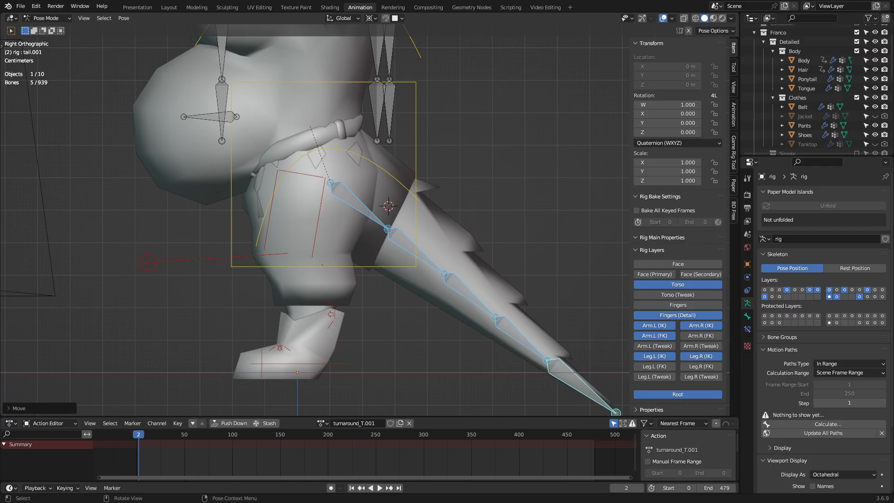
middle_drag(317, 219, 215, 205)
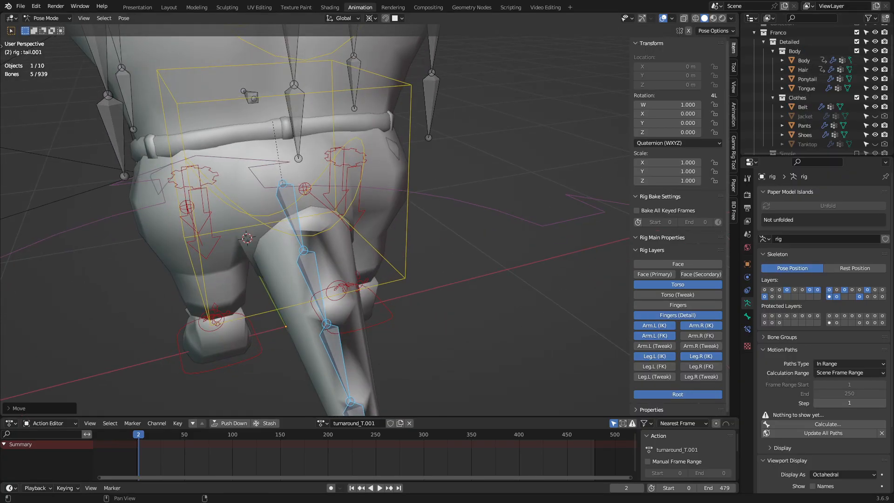
Set the 3D cursor location to 0 m on X, Y and Z
click(734, 87)
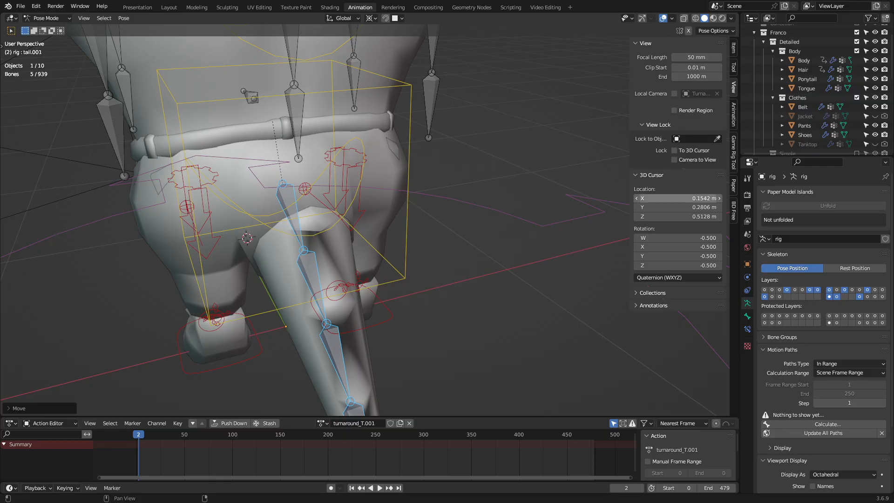
click(678, 198)
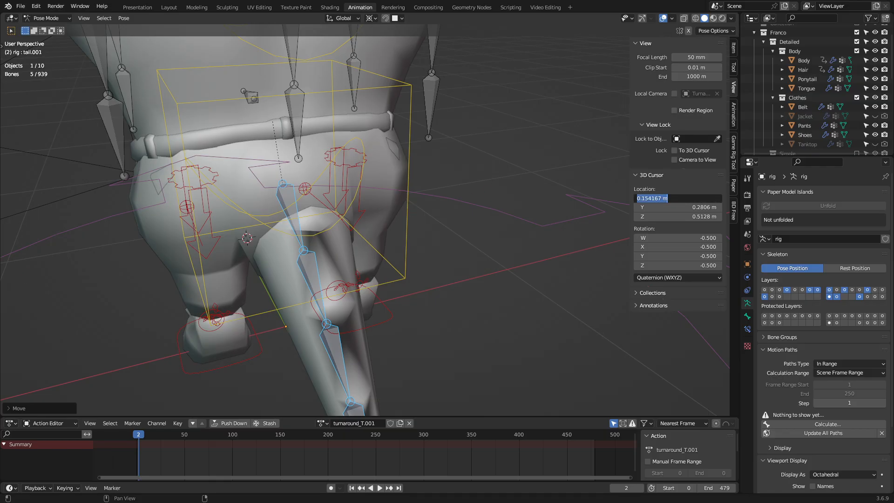
text(0)
key(Return)
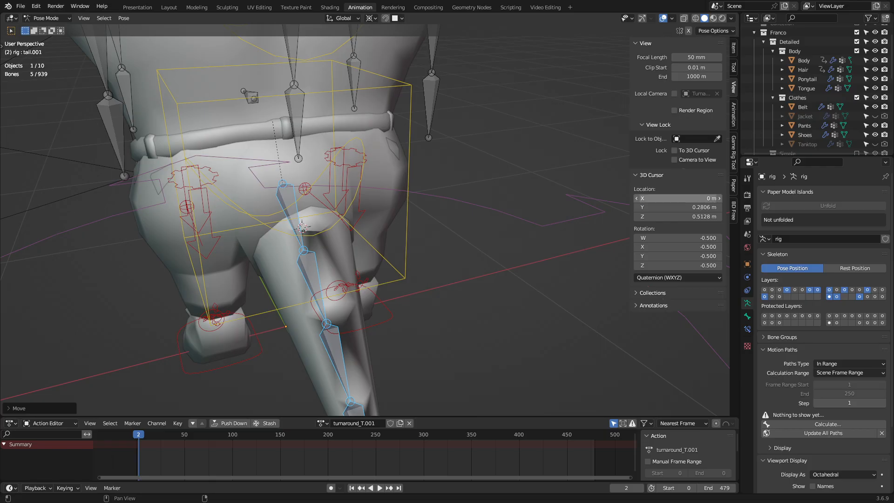
click(678, 207)
text(0)
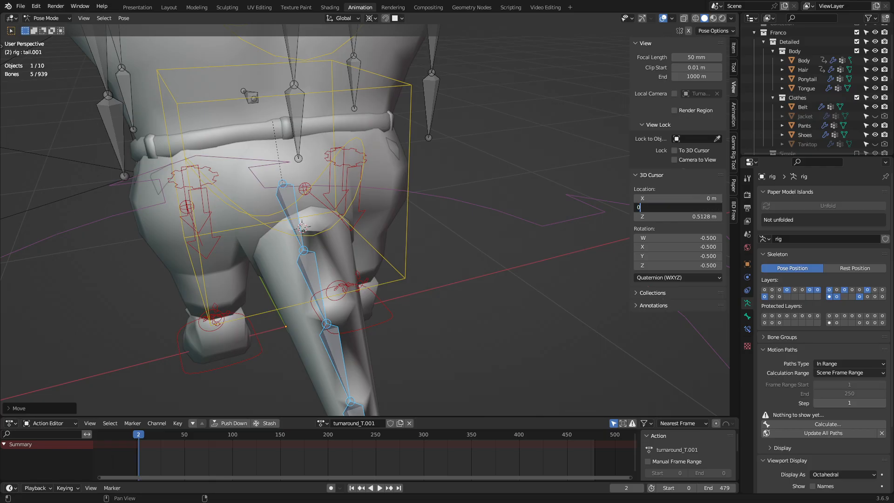
key(Tab)
text(0)
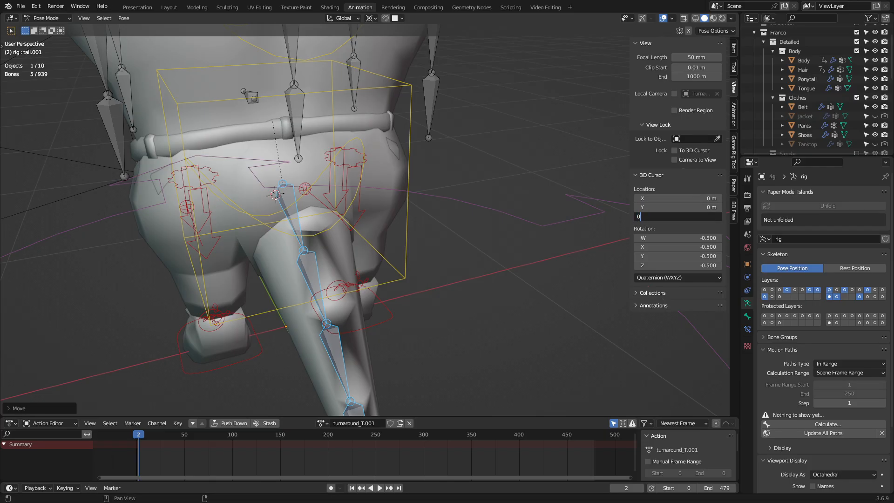
key(Return)
Select the tail's base bone and snap the 3D cursor to it with Cursor to Selected
middle_drag(372, 242, 536, 230)
scroll(536, 230, down, 3)
middle_drag(448, 233, 401, 236)
click(376, 217)
key(shift)
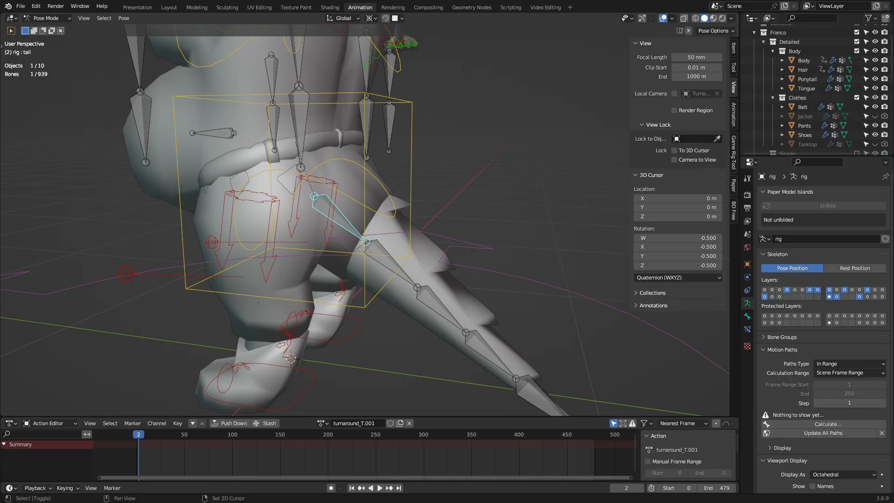
key(shift+s)
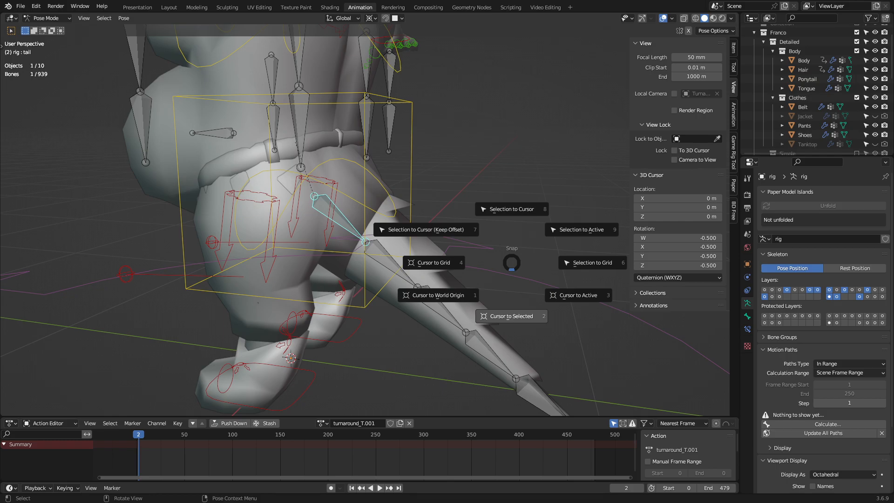
click(511, 317)
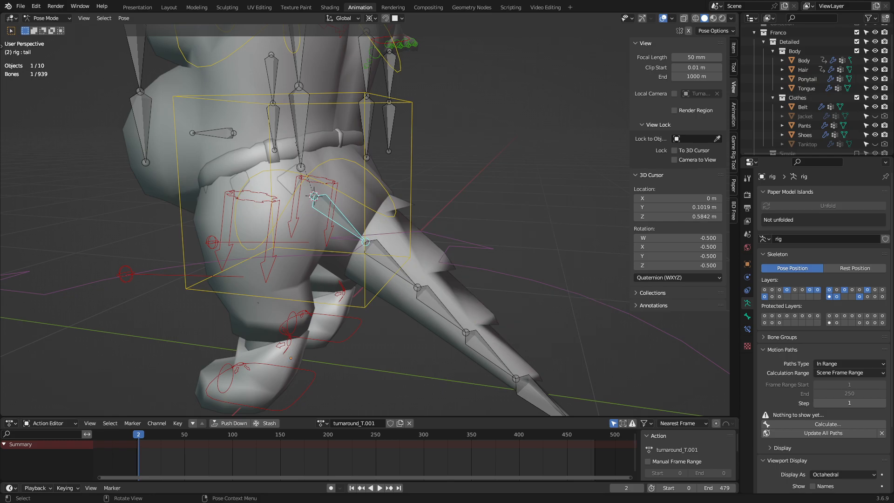
Review the options for snapping the cursor and the selection without applying any
middle_drag(512, 316, 580, 323)
scroll(580, 324, down, 1)
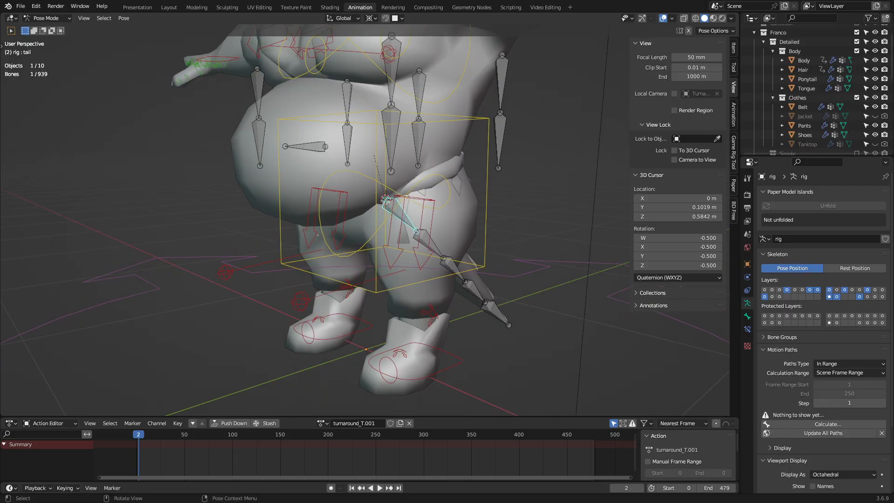
key(shift+s)
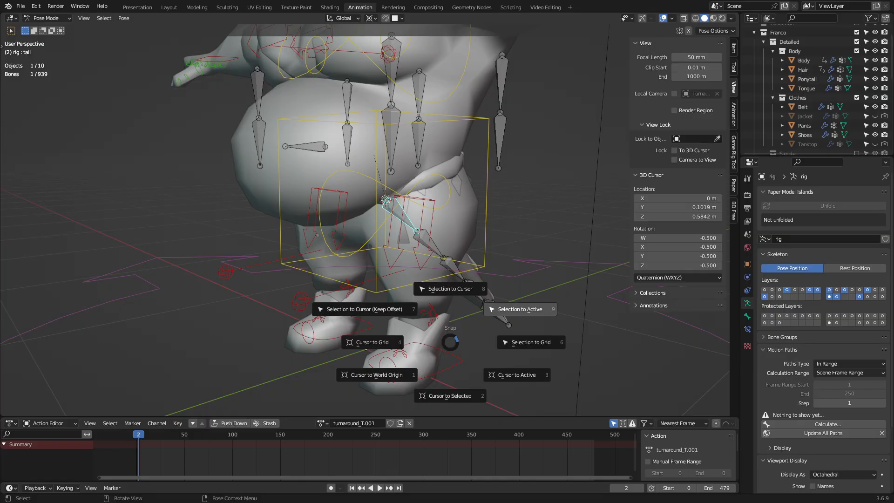
key(Escape)
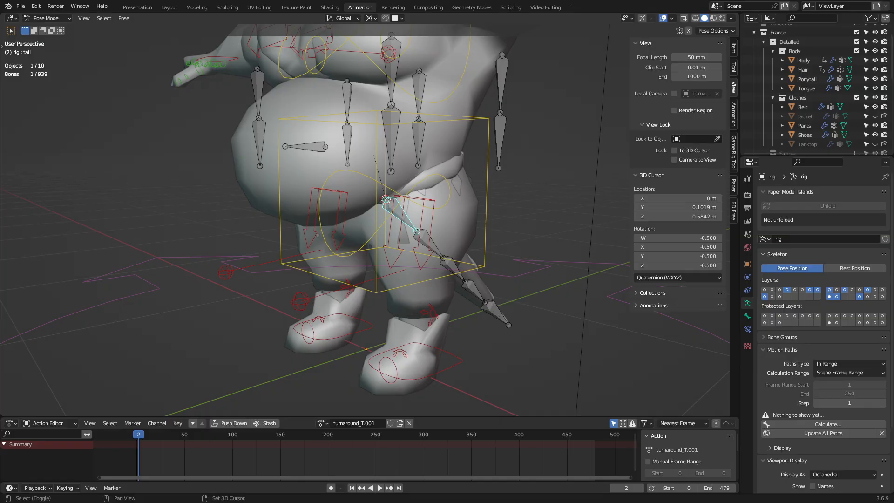
Snap the 3D cursor to the world origin and check its placement between the character's feet
key(shift+s)
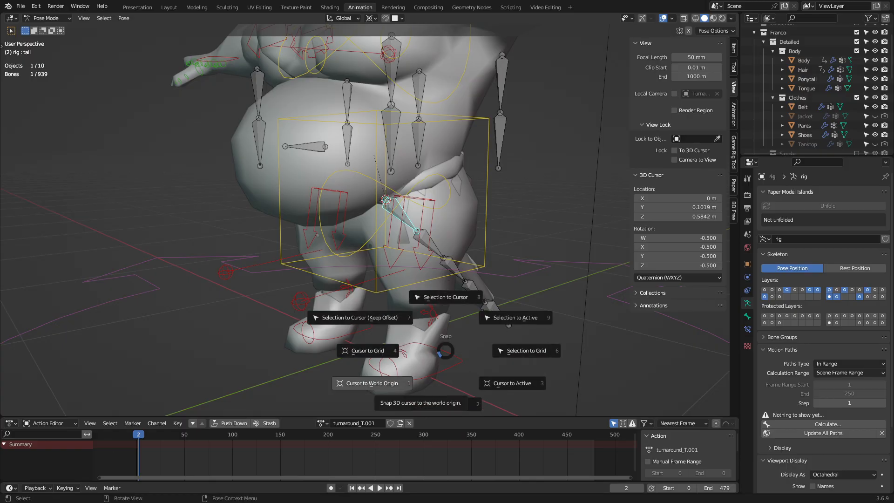
key(1)
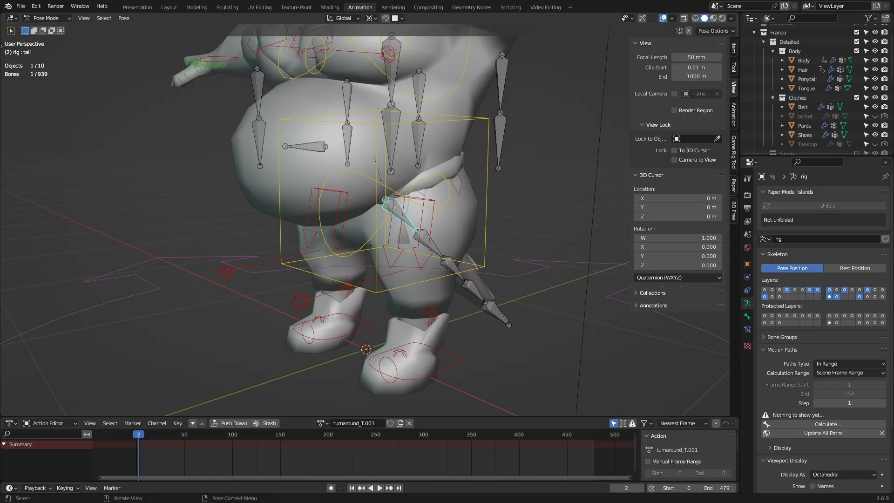
mouse_move(363, 219)
middle_down()
mouse_move(223, 219)
mouse_move(363, 220)
middle_up()
scroll(363, 219, down, 2)
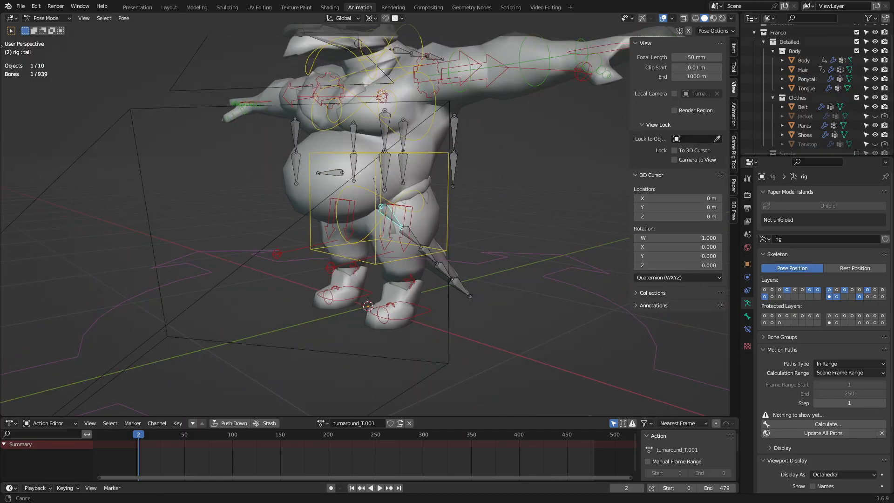
scroll(363, 219, up, 2)
Set the pivot point to Median Point, select the whole linked tail chain and try a trackball rotation on it
click(372, 19)
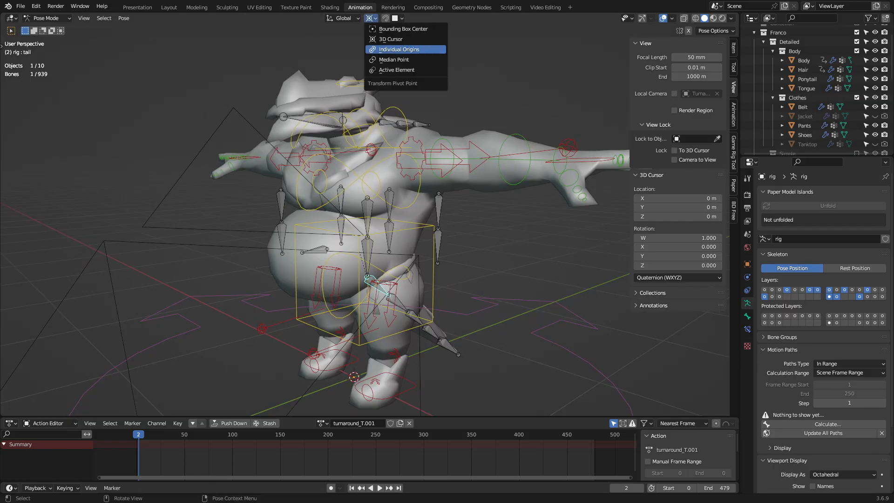
click(393, 59)
key(alt+a)
middle_drag(373, 223, 312, 215)
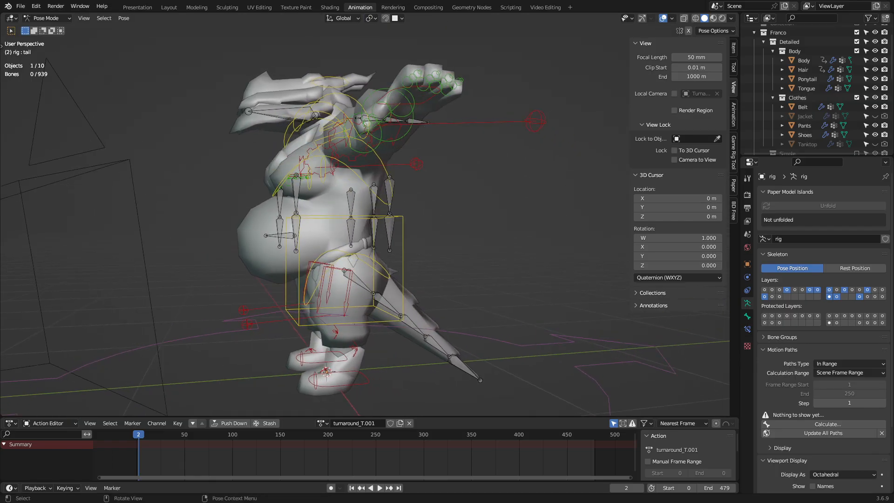
key(l)
key(r)
key(r)
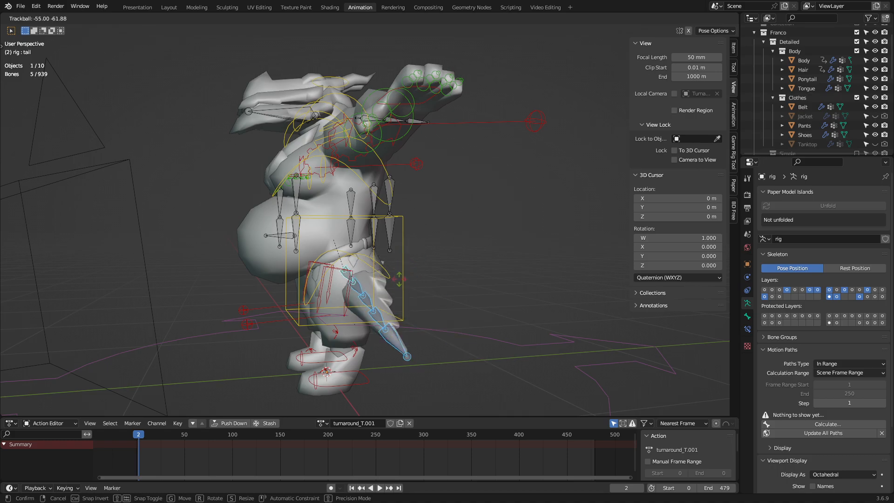
key(Escape)
Change the pivot point to Individual Origins and try plain and trackball rotations on the selected tail bones
click(371, 17)
click(394, 49)
key(r)
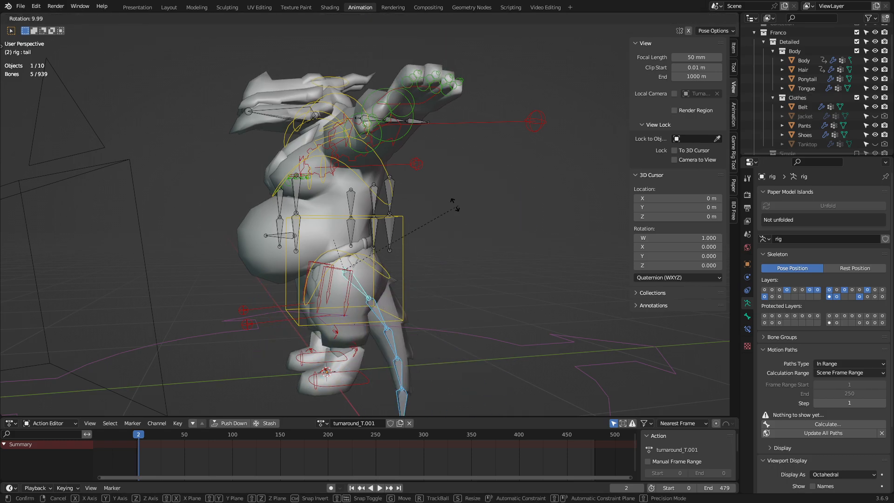
key(r)
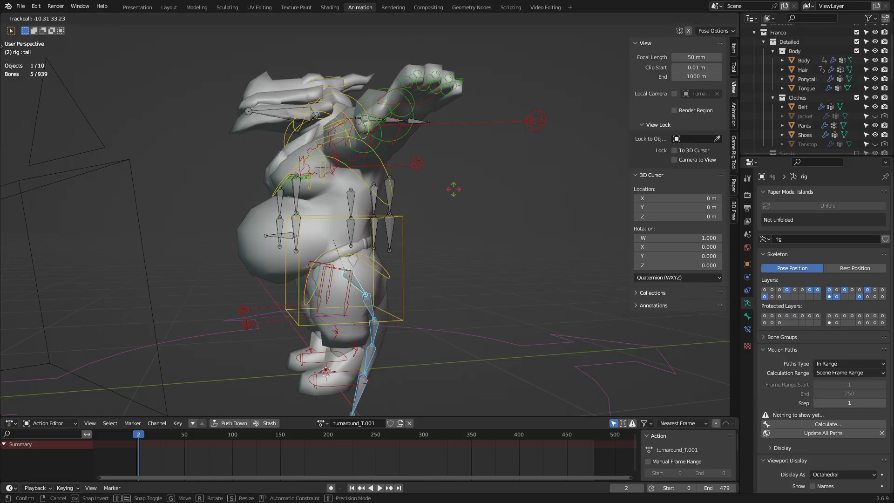
right_click(457, 168)
Undo the recent changes and try a trackball rotation on the rig's head control
middle_drag(457, 168, 396, 133)
middle_drag(396, 233, 319, 233)
key(ctrl+z)
key(ctrl+z)
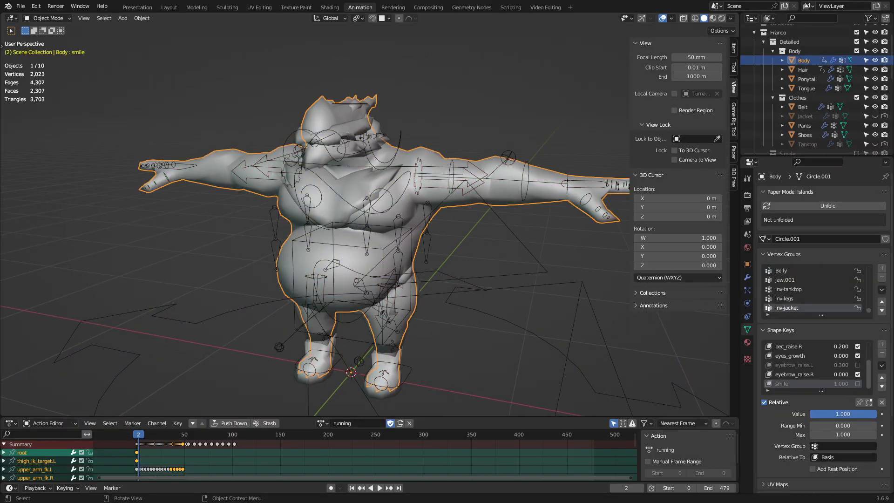
key(r)
key(r)
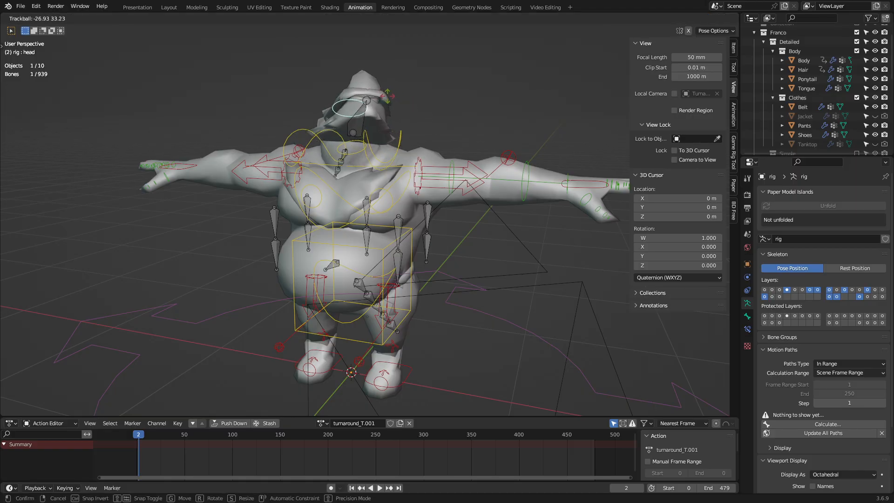
key(Escape)
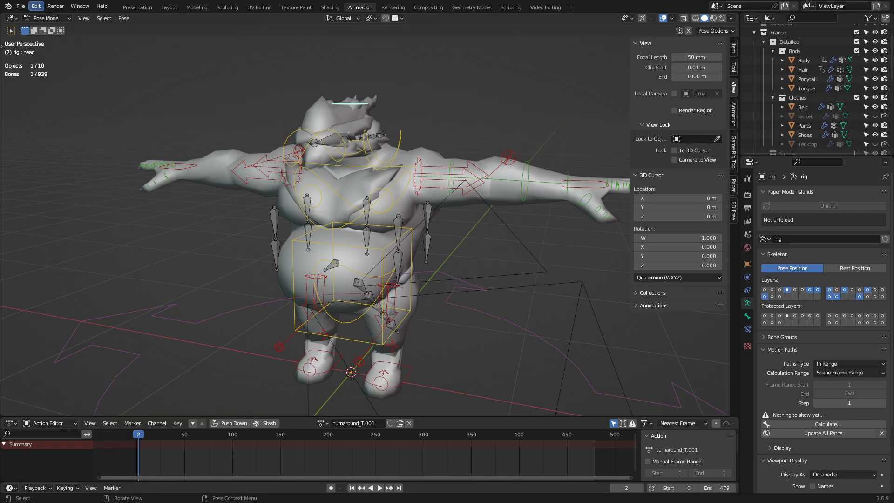
Check the Lock Object Modes setting without changing it
click(35, 6)
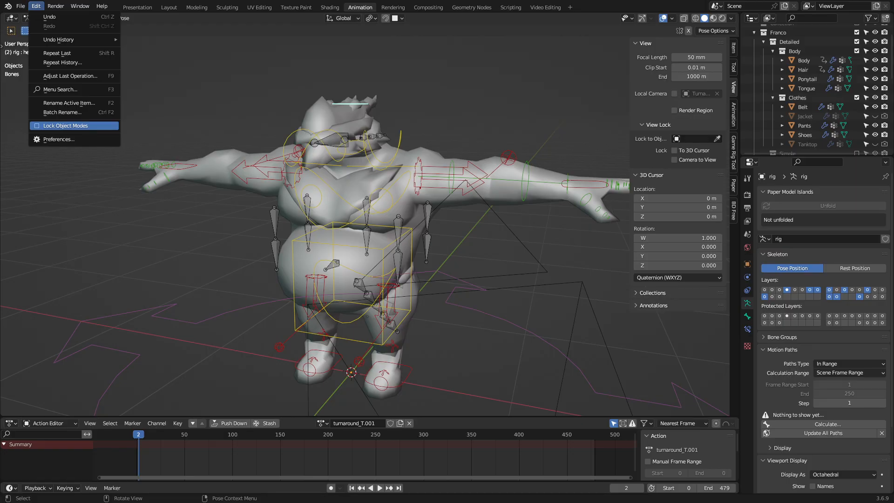
key(Escape)
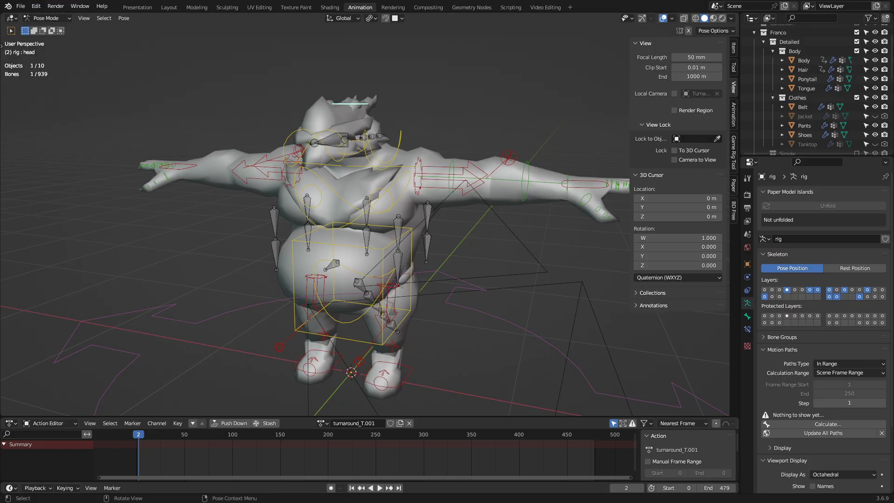
Clear the bone selection and select the left forearm FK control, forearm_fk.L
middle_drag(354, 233, 399, 231)
key(alt+a)
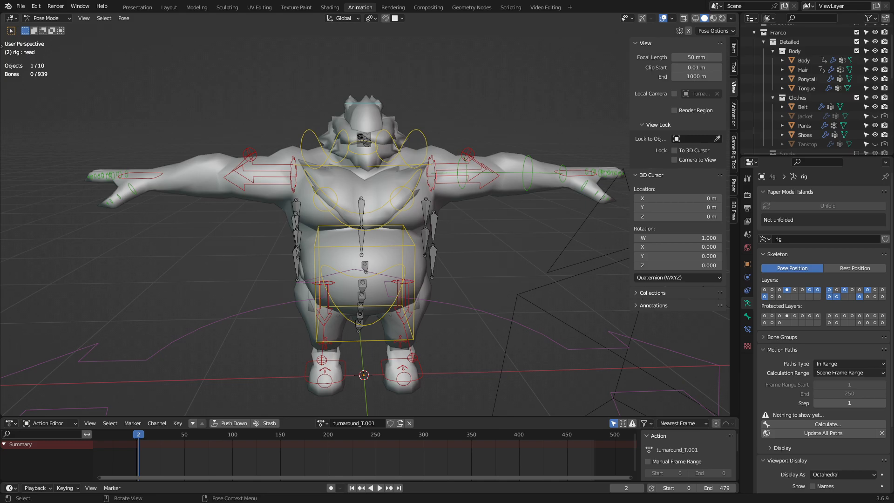
click(528, 174)
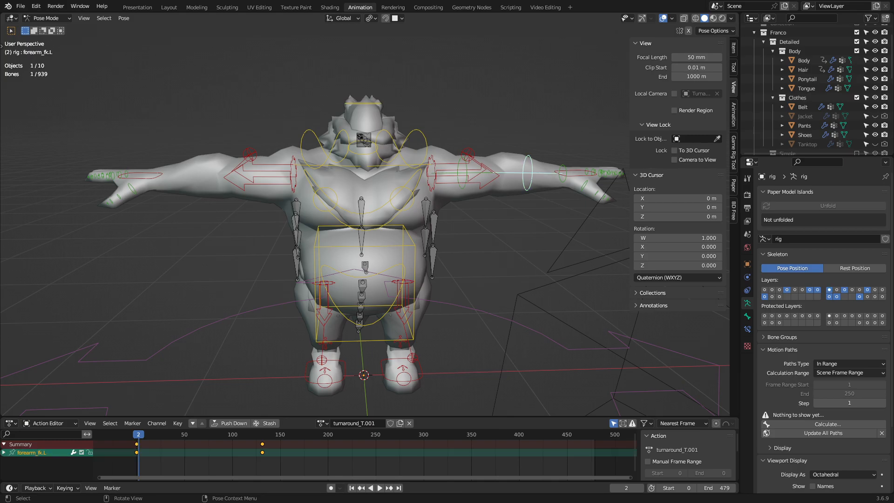
Turn off Lock Object Modes and select the Body and Hair meshes in turn instead of the rig's bones
key(alt+a)
click(261, 175)
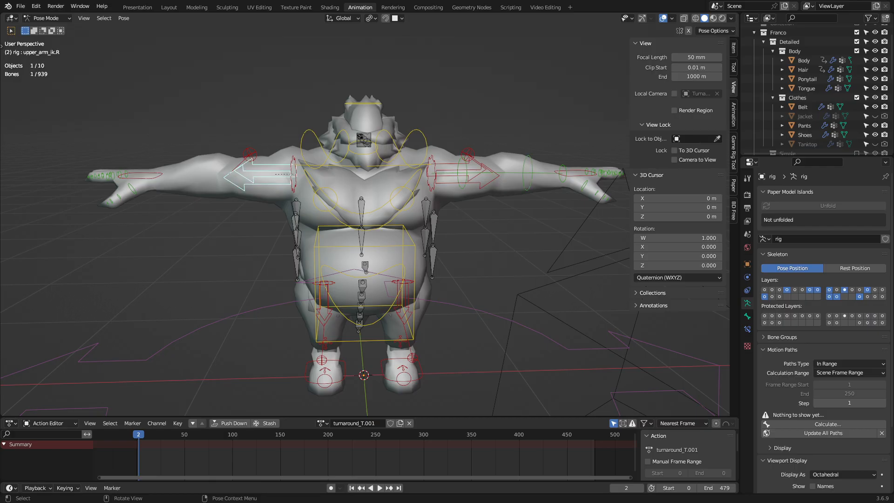
click(36, 6)
click(65, 126)
click(200, 179)
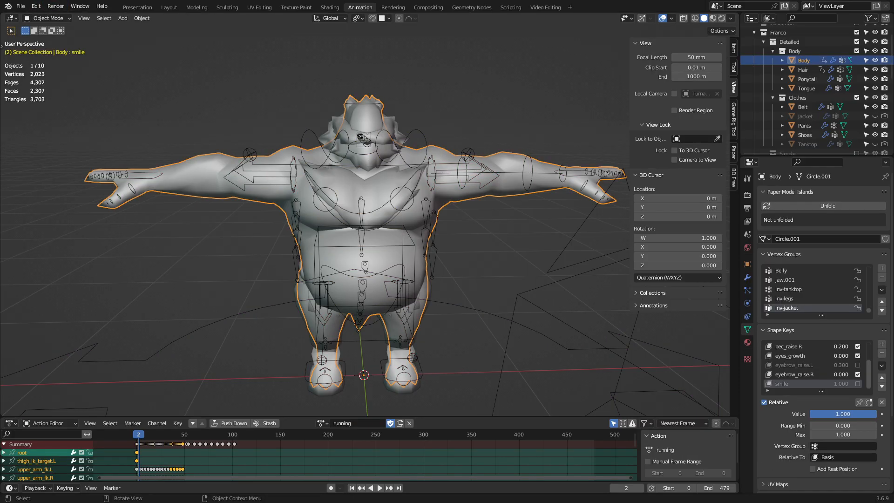
click(361, 138)
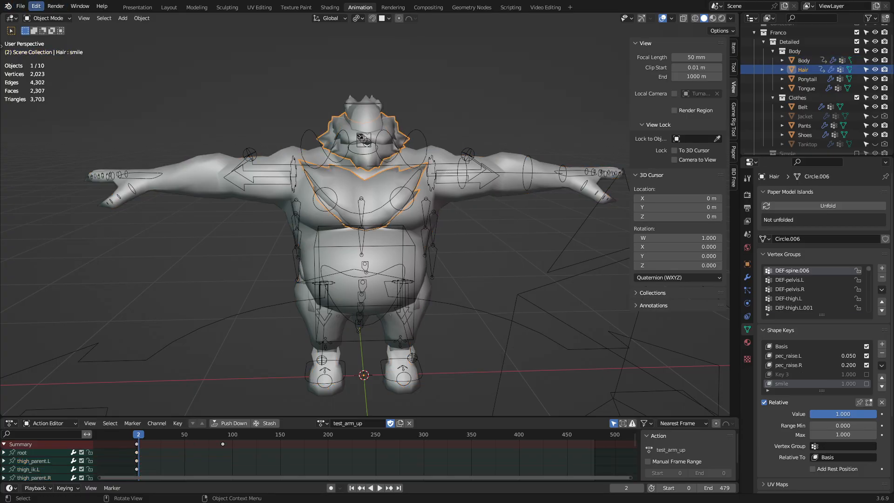
Turn Lock Object Modes back on and reselect the character's rig in Object Mode
click(36, 5)
click(65, 125)
click(362, 138)
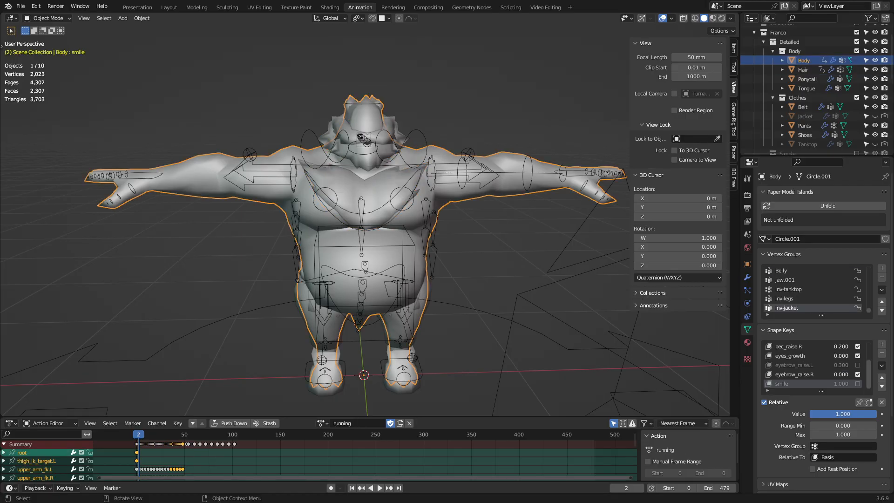
click(362, 138)
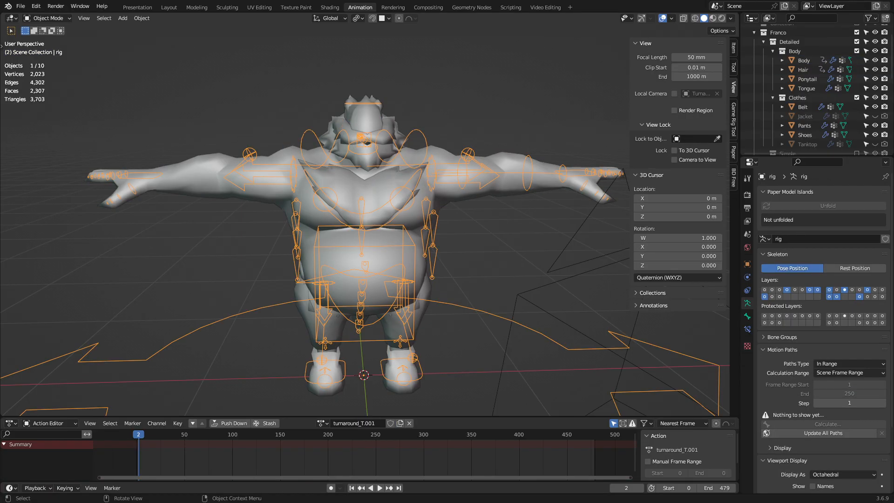
Try to move the whole character rig freely in Object Mode
middle_drag(364, 186, 327, 187)
key(g)
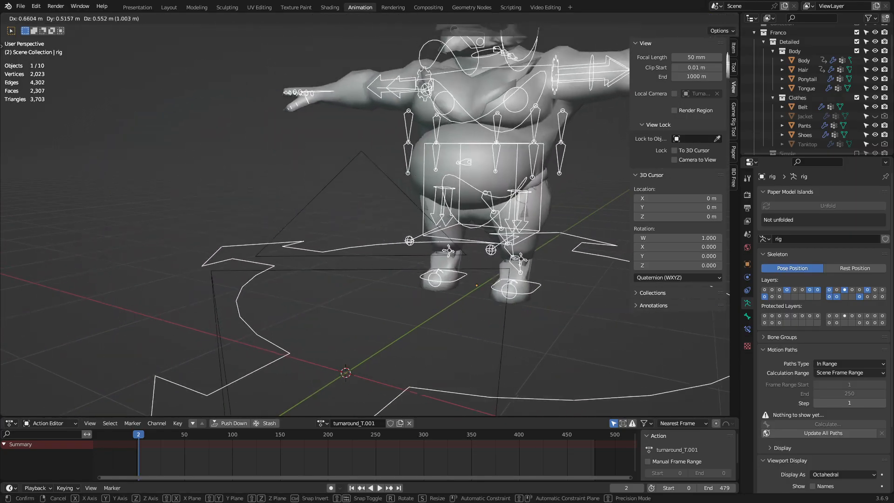
key(Escape)
middle_drag(326, 187, 363, 187)
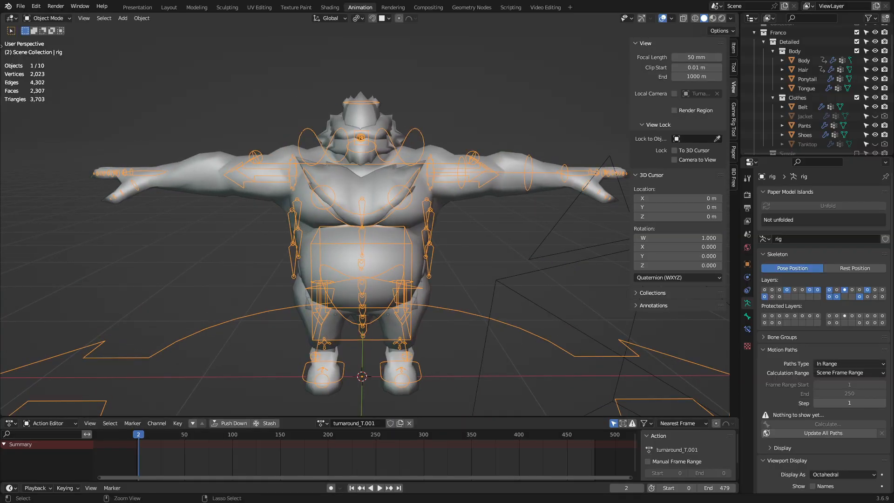
Switch the rig to Pose Mode, clear the bone selection and select the left hand's IK control, hand_ik.L
key(ctrl+Tab)
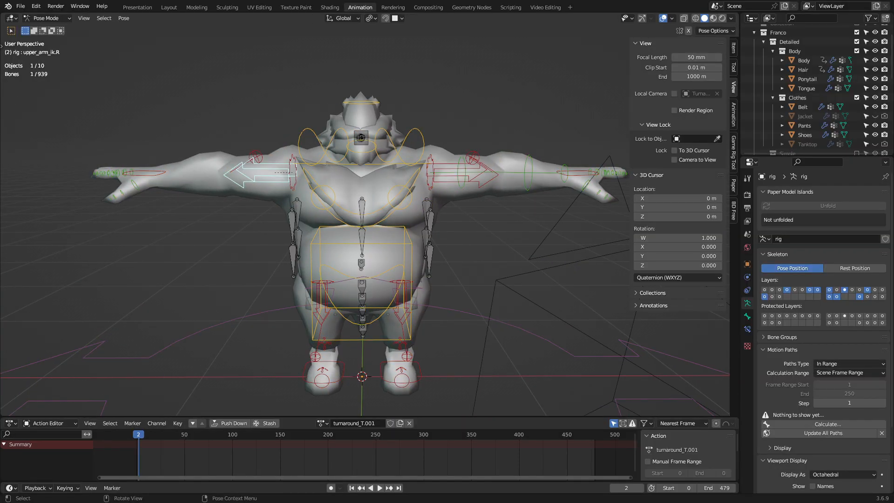
scroll(363, 223, down, 2)
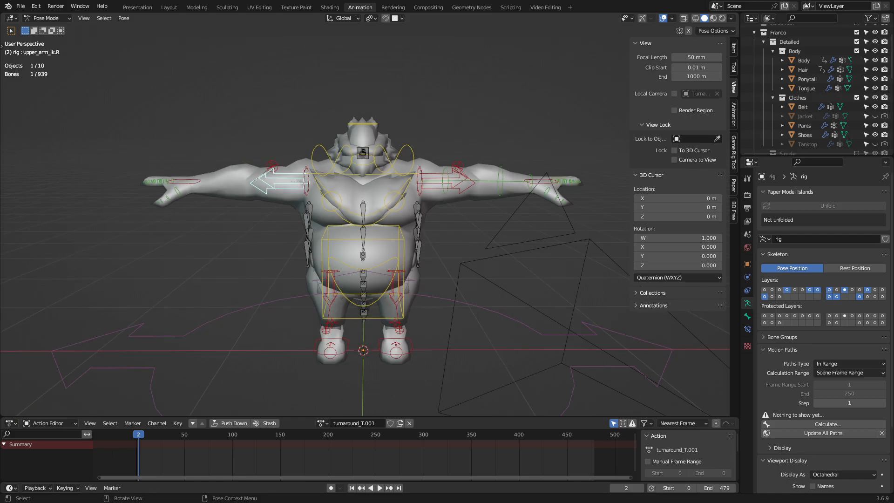
key(alt+a)
mouse_move(364, 224)
middle_down()
mouse_move(317, 216)
mouse_move(357, 218)
middle_up()
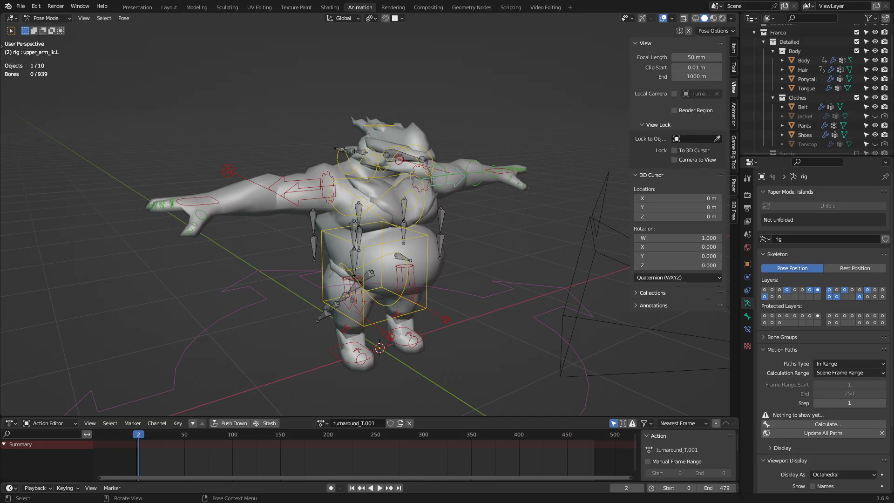
middle_drag(357, 219, 405, 219)
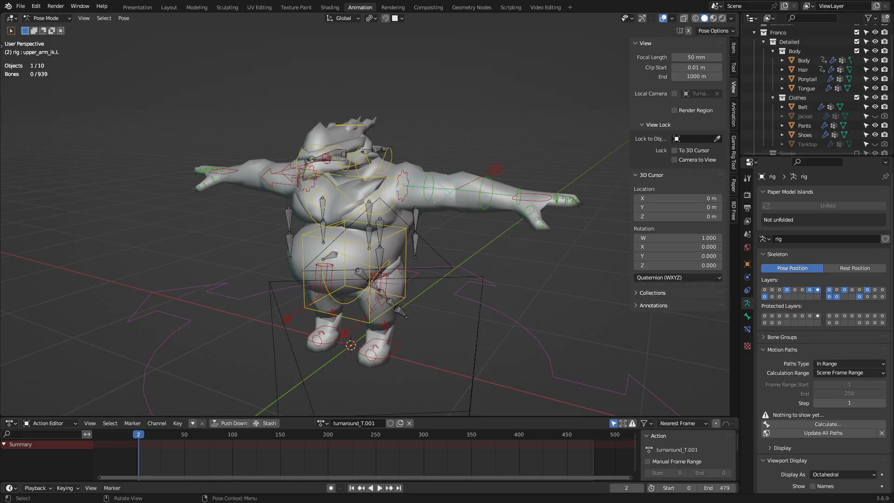
click(532, 200)
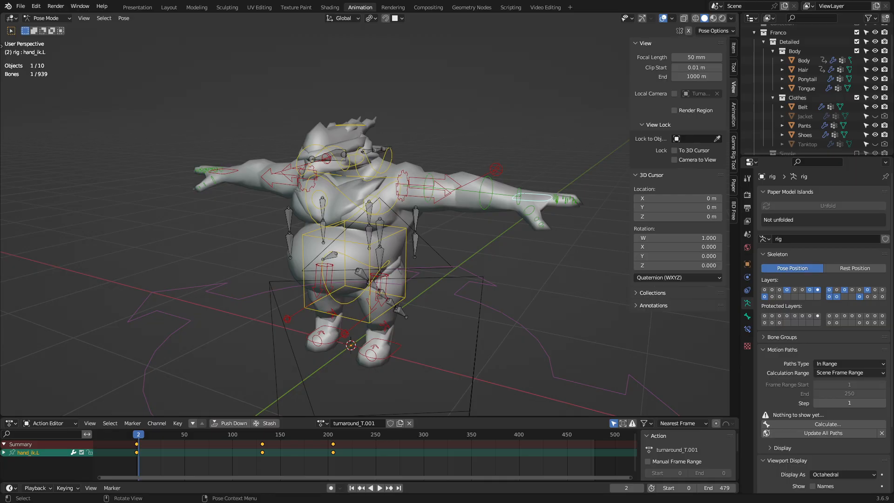
Focus on the left hand's IK control and try a free trackball rotation of it
click(678, 278)
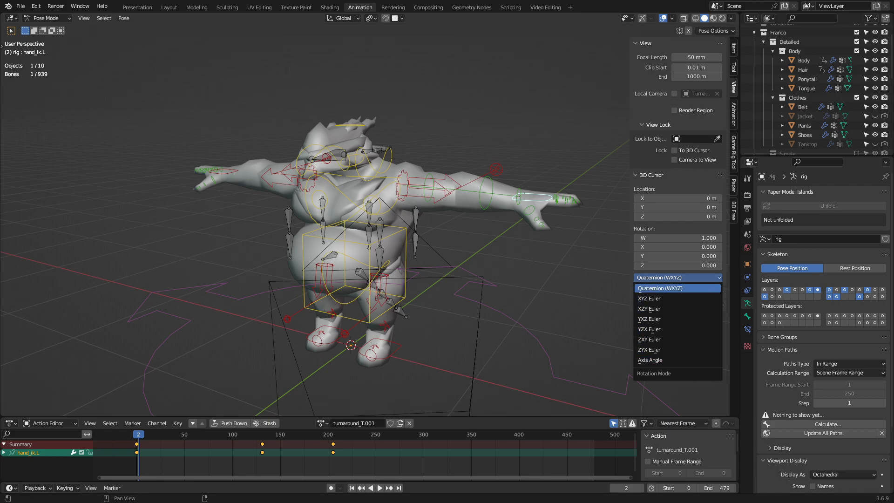
click(657, 288)
middle_drag(512, 210, 466, 219)
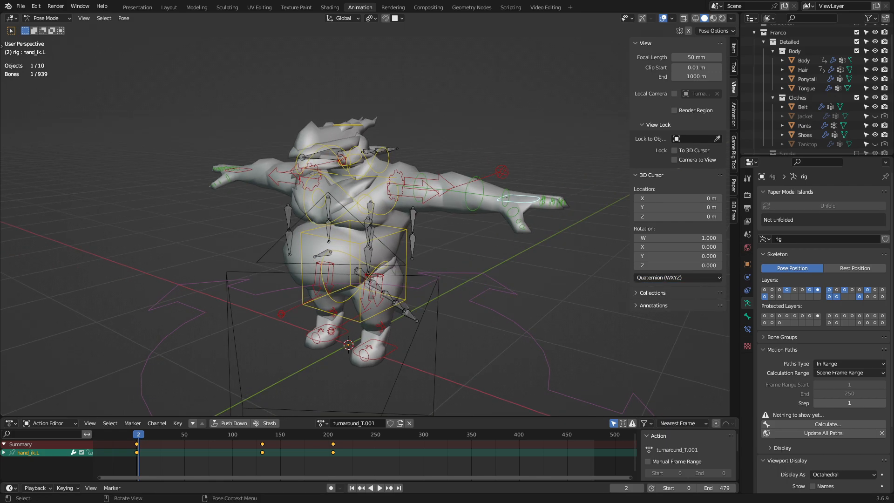
key(KP_Decimal)
scroll(366, 224, down, 7)
middle_drag(365, 224, 335, 224)
key(space)
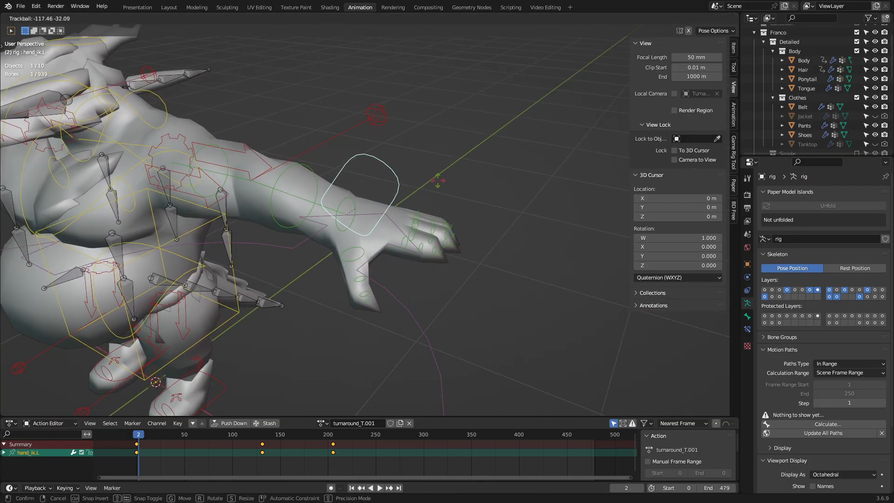
key(Escape)
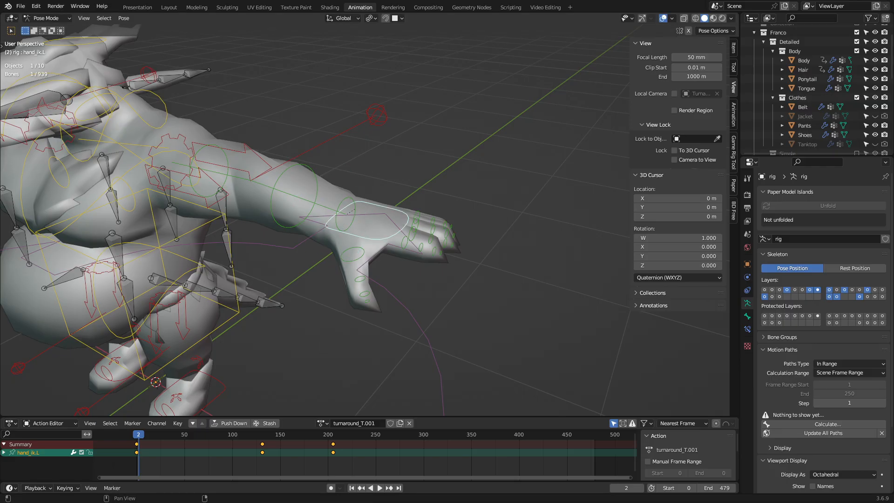
Show the selected bone's transform and rig properties, and set IK-FK (hand.L) to 0.000
click(734, 48)
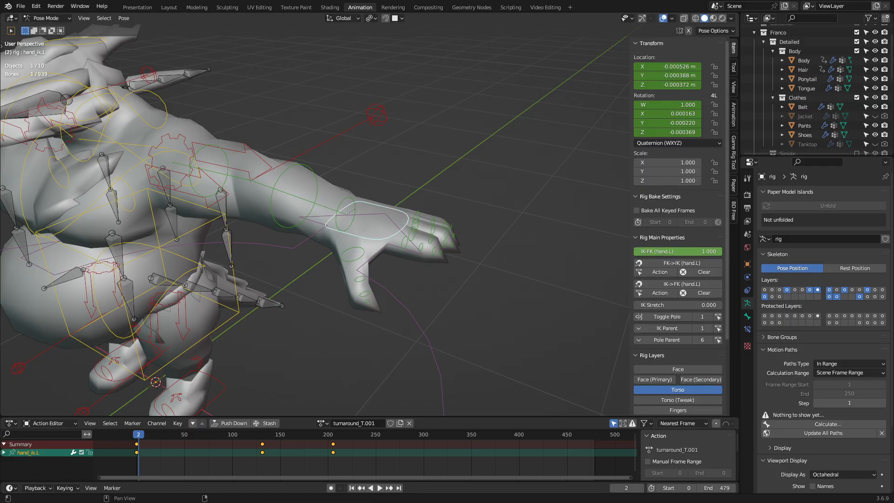
scroll(678, 233, down, 5)
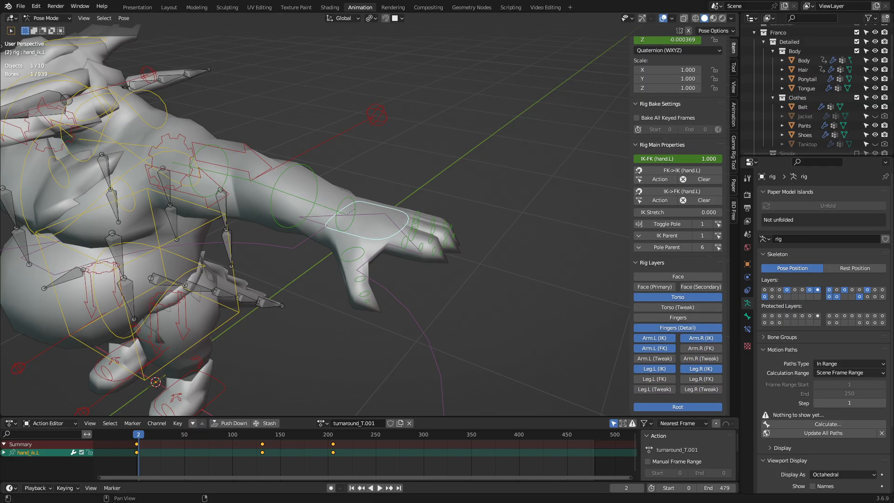
drag(694, 159, 614, 159)
middle_drag(489, 261, 448, 235)
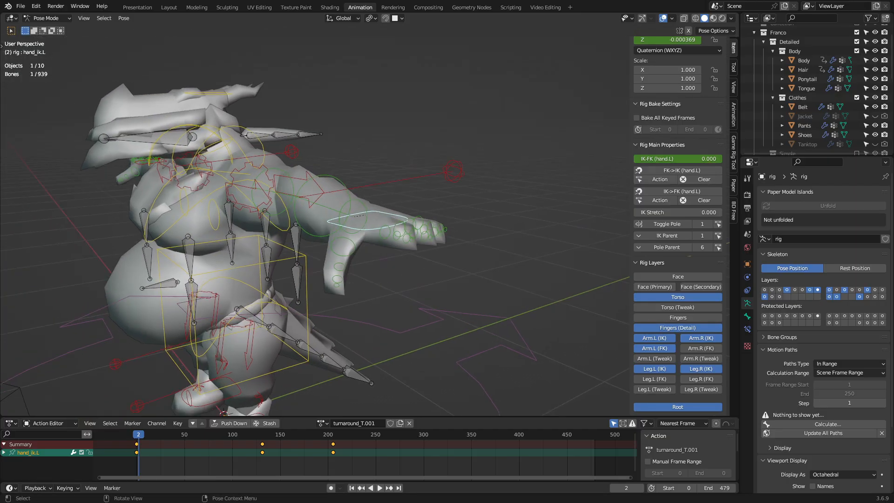
Try a trackball rotation of hand_ik.L with the arm in IK and quaternion rotation
key(r)
key(r)
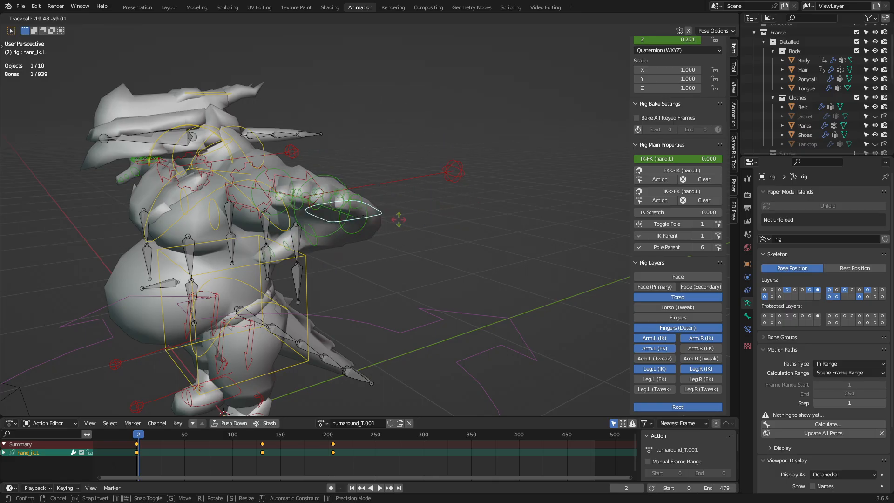
click(430, 203)
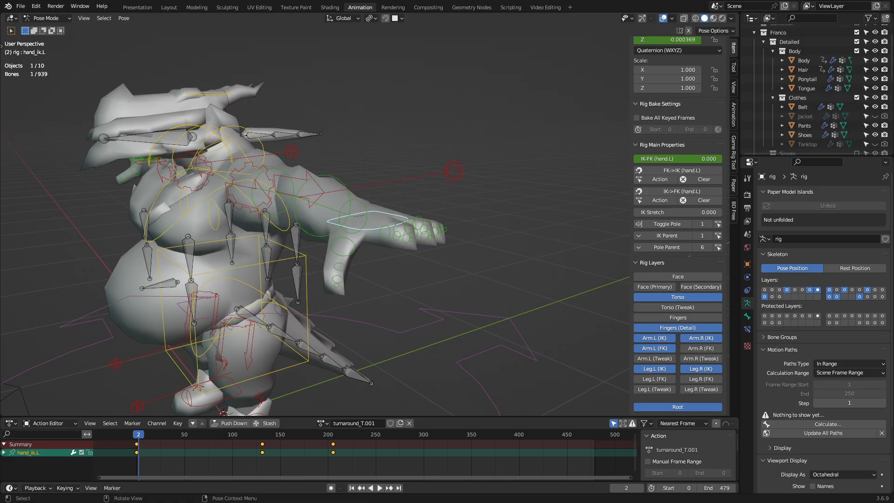
Set the rotation mode of the left hand's IK bone to XYZ Euler
click(734, 68)
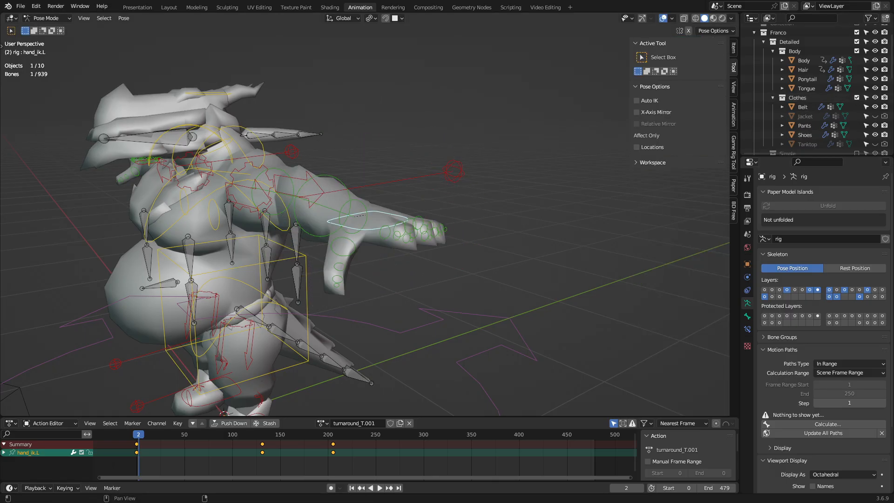
click(734, 48)
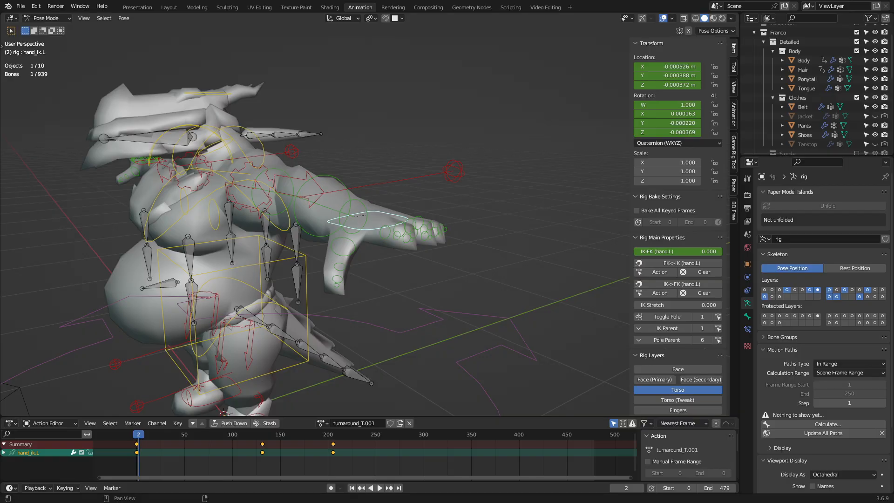
click(670, 143)
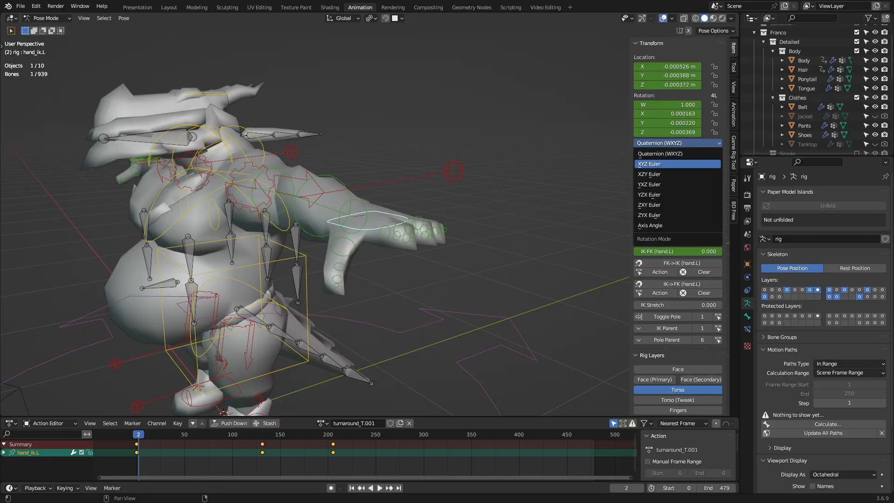
click(650, 164)
Try repeated trackball rotations of the left hand IK bone to test how its XYZ Euler rotation values behave
scroll(368, 220, up, 8)
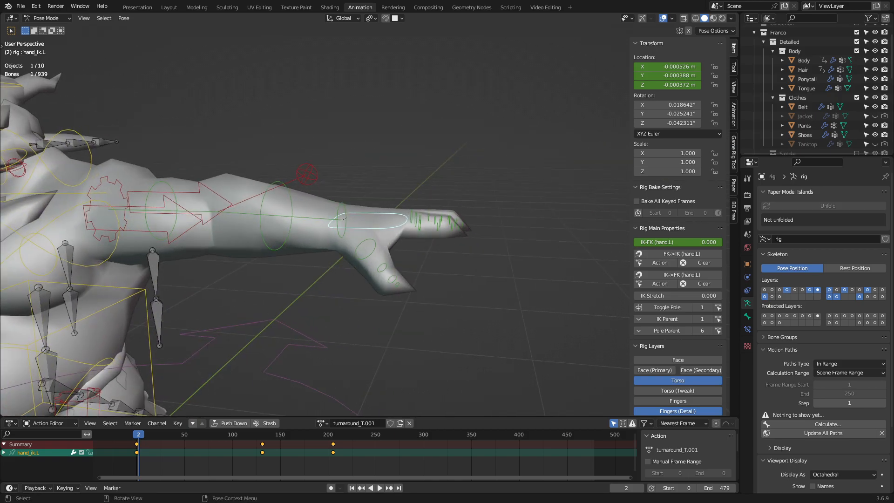
key(r)
key(r)
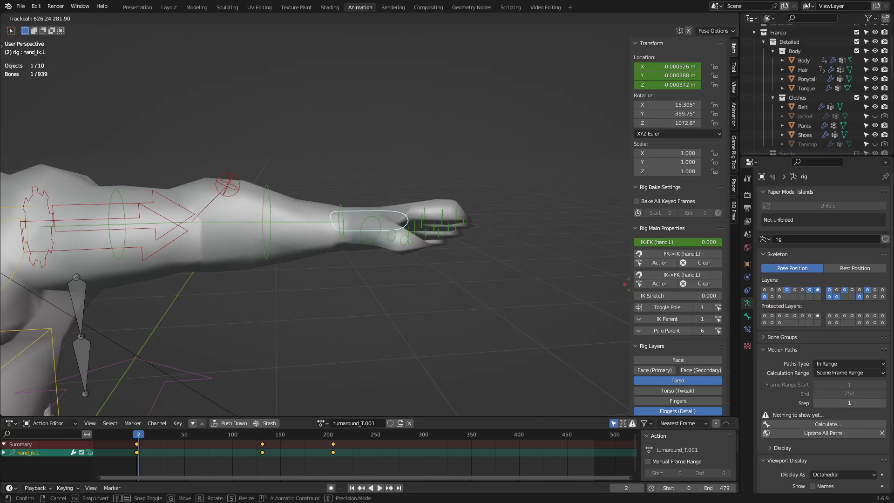
key(Escape)
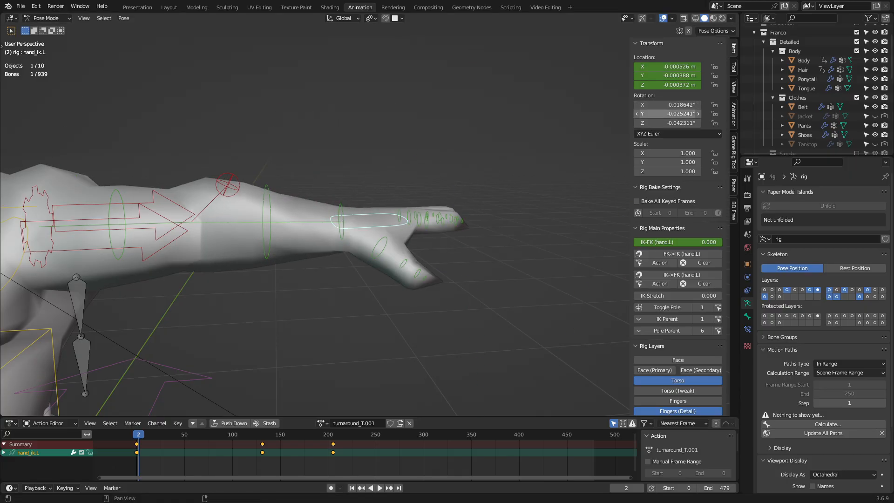
mouse_move(433, 186)
middle_down()
mouse_move(470, 191)
mouse_move(447, 186)
middle_up()
key(r)
key(Escape)
key(r)
key(r)
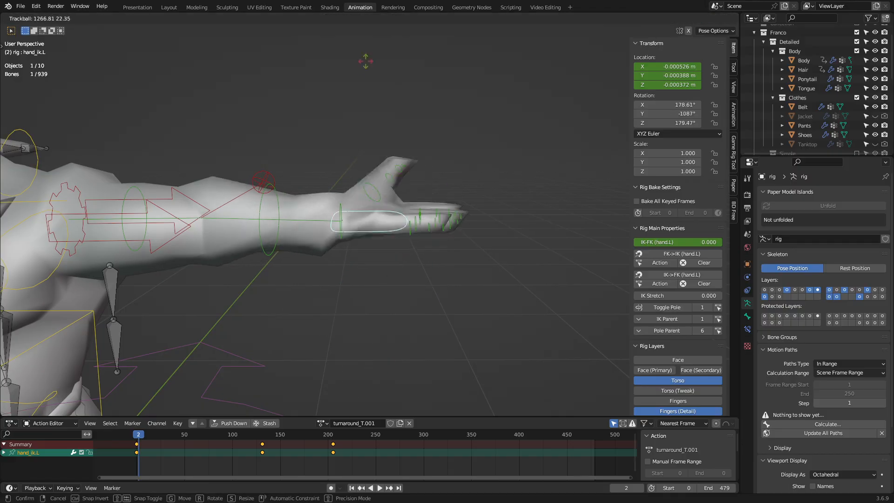
key(Escape)
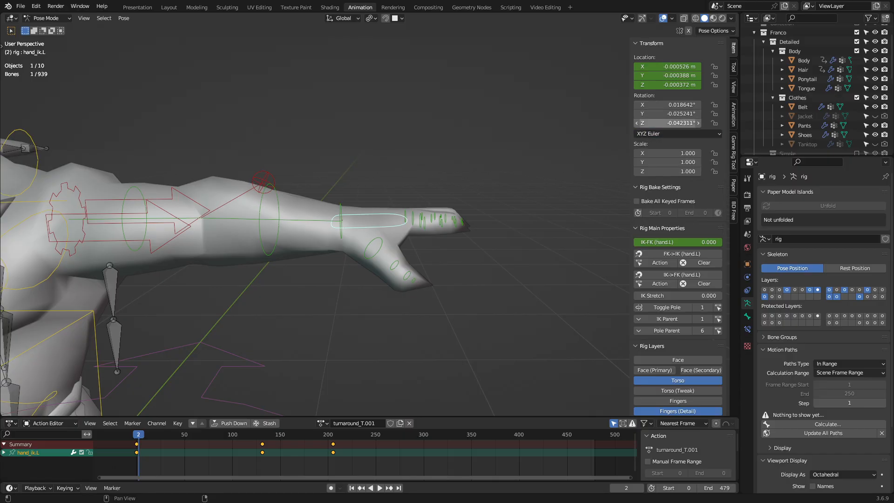
Set the rotation mode of hand_ik.L back to Quaternion (WXYZ)
click(677, 134)
click(671, 145)
Try trackball rotations of the left hand from different angles to compare how the quaternion values respond
middle_drag(430, 174, 375, 199)
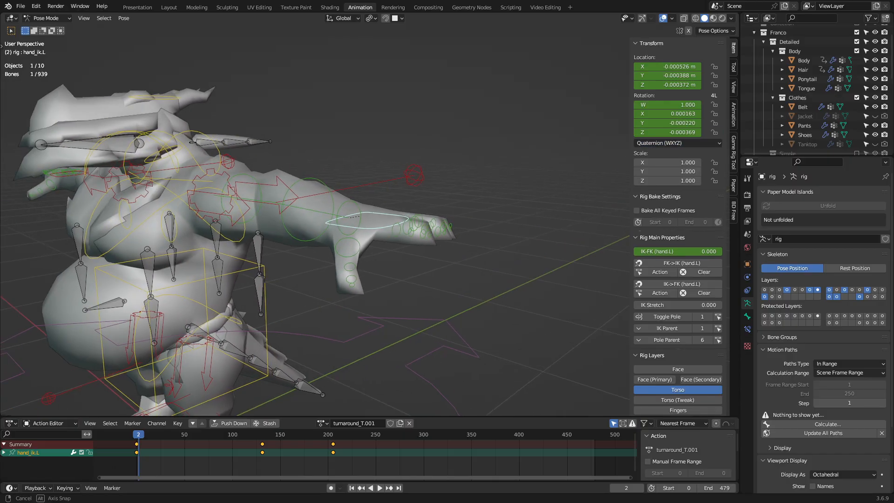
key(r)
key(r)
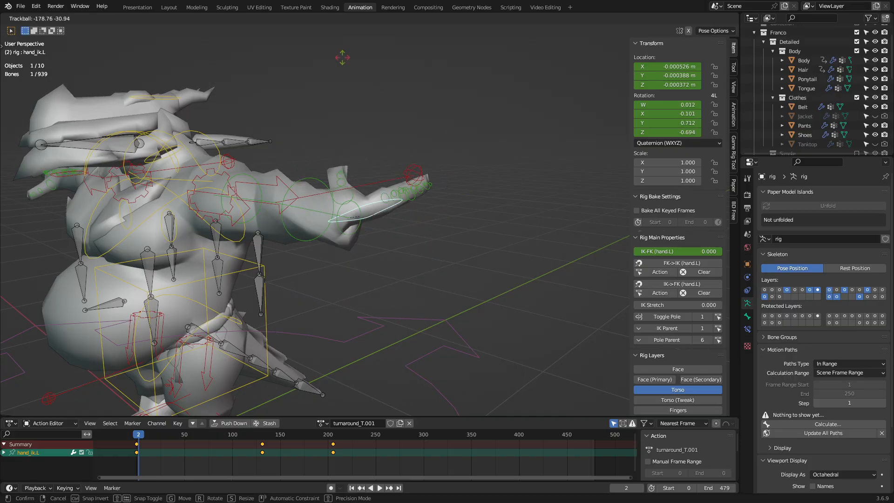
click(394, 242)
middle_drag(394, 241, 327, 207)
key(r)
key(r)
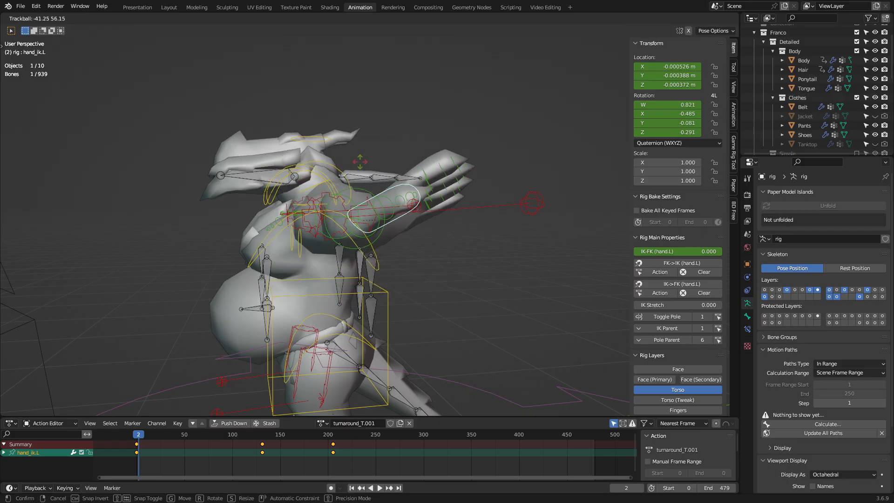
right_click(291, 205)
Return the timeline to frame 0 with the whole character in view
middle_drag(293, 206, 459, 187)
scroll(387, 217, down, 3)
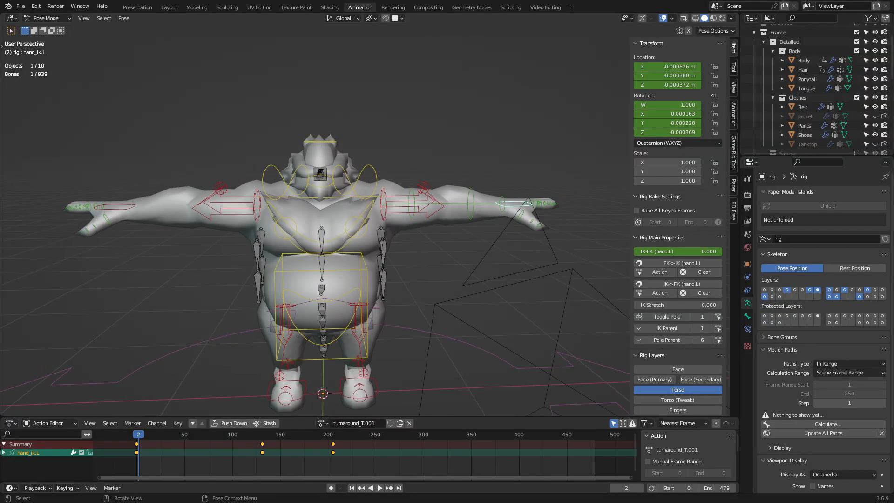
key(shift+Left)
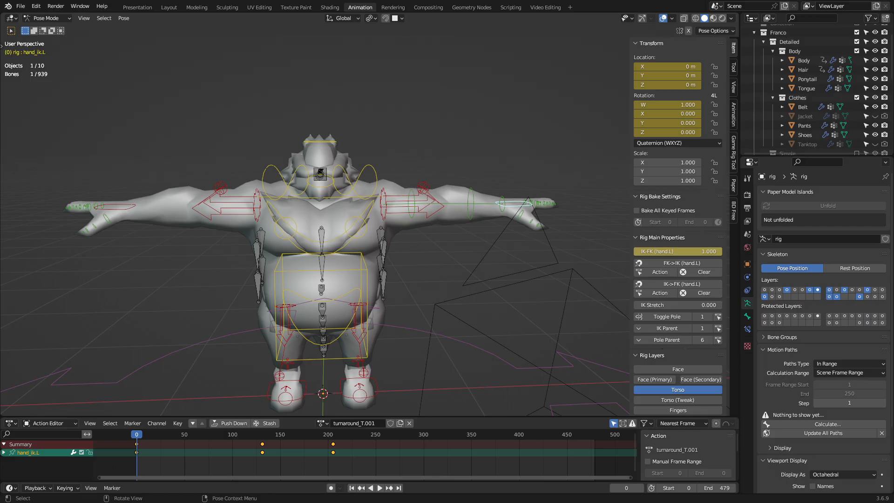
middle_drag(459, 188, 401, 235)
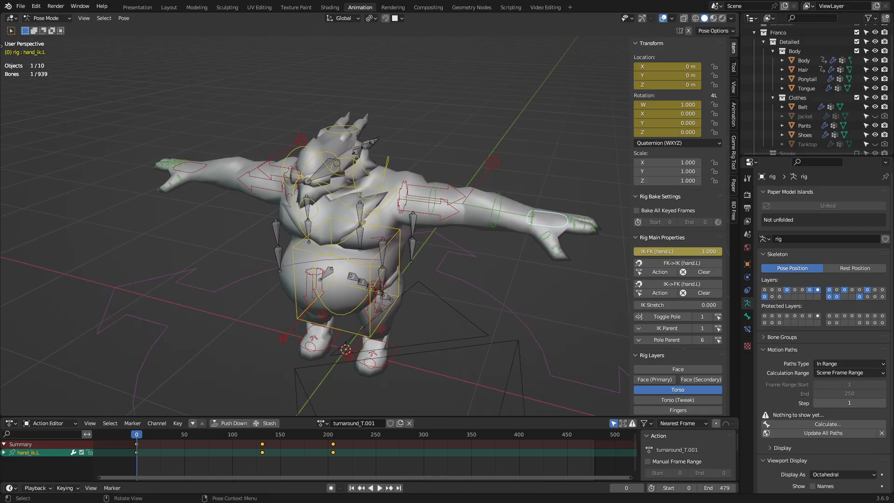
Move hand_ik.L down to about X -0.54, Y -0.47, Z -0.52 m and paste its copied pose mirrored onto the right hand
key(g)
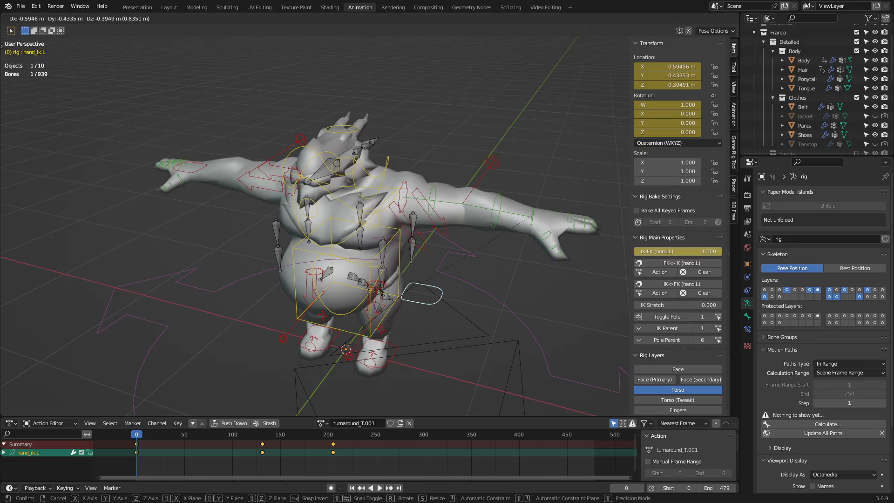
click(427, 317)
key(ctrl+c)
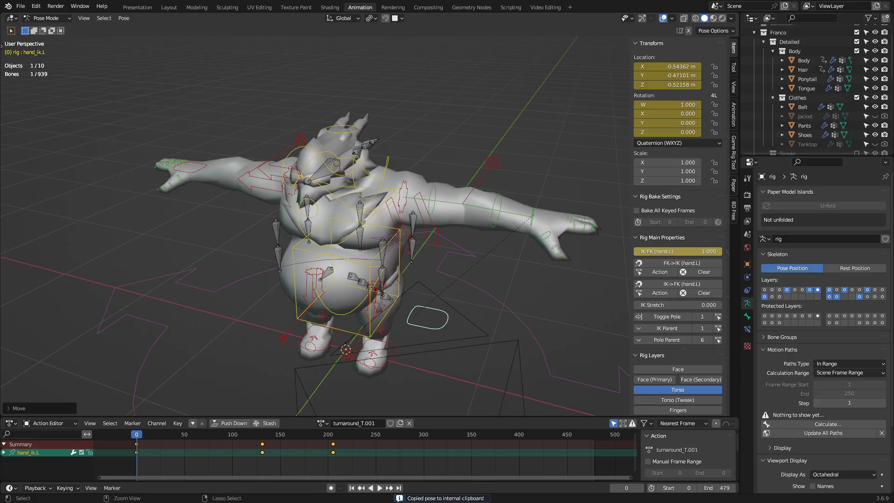
key(ctrl+shift+v)
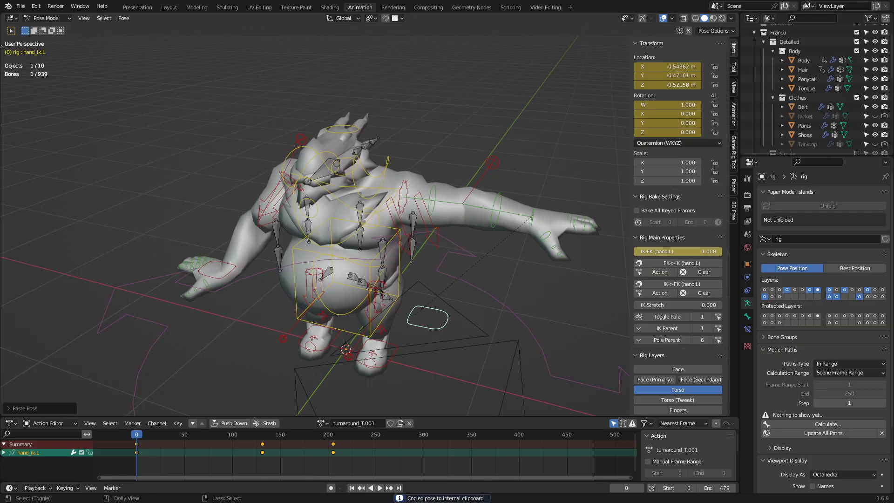
Reposition hand_ik.R up and away from the body to about X 0.18, Y -0.16, Z -0.29 m
click(217, 270)
middle_drag(218, 270, 300, 247)
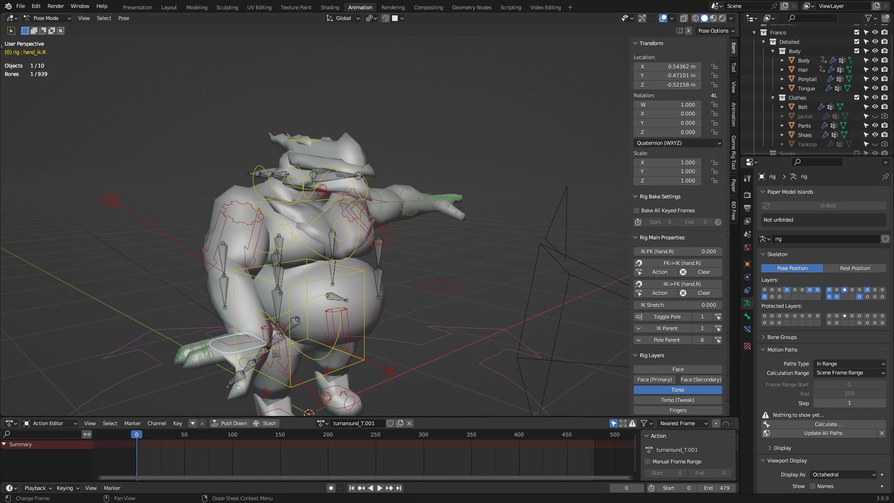
middle_drag(322, 335, 282, 325)
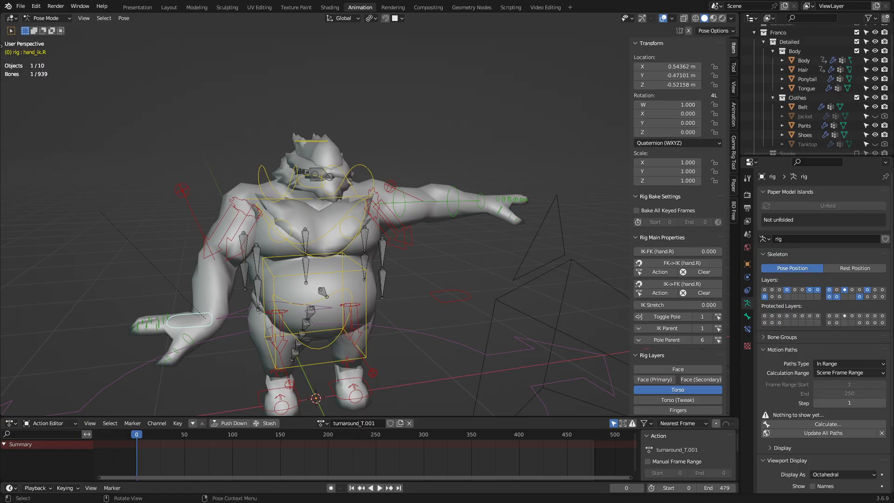
middle_drag(419, 233, 454, 247)
key(g)
click(396, 228)
middle_drag(396, 229, 431, 207)
key(g)
click(411, 208)
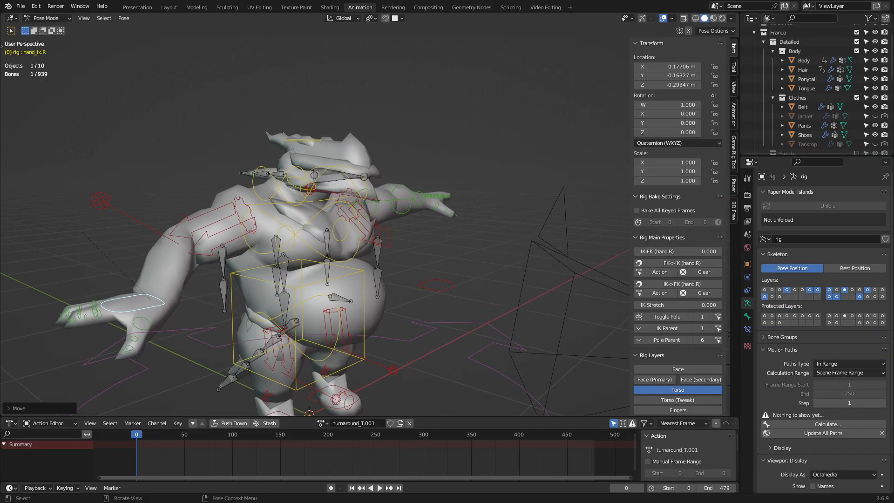
Bend the right hand upward with a trackball rotation and insert a Location & Rotation keyframe at frame 0
key(r)
click(117, 247)
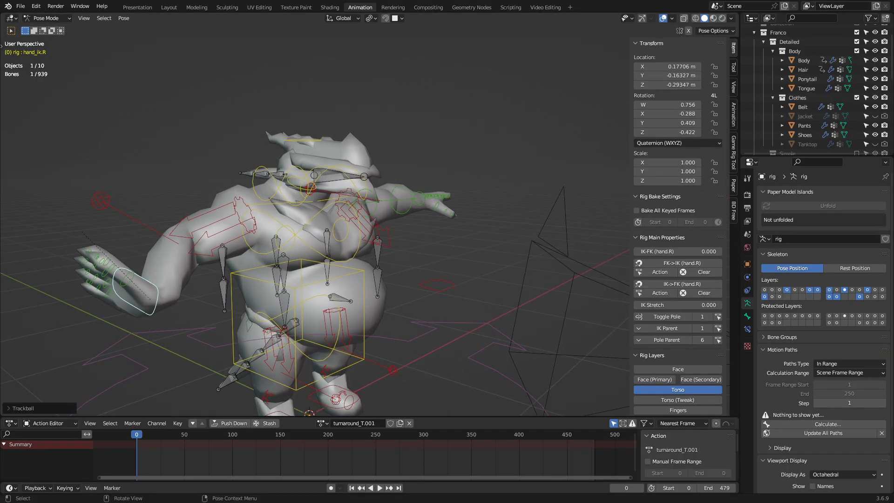
key(i)
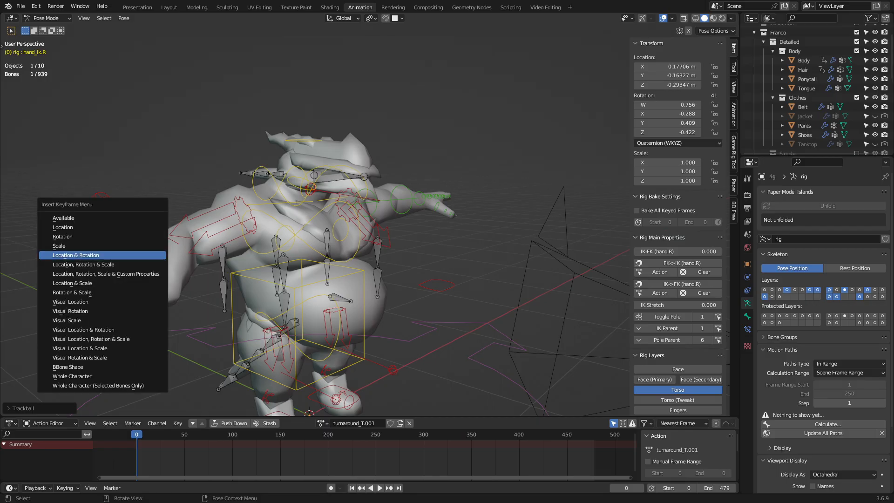
click(93, 255)
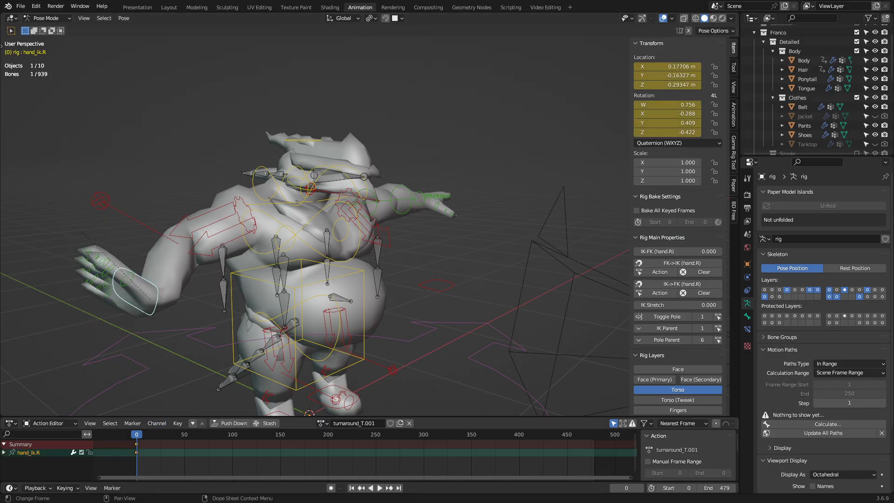
At frame 62, rotate hand_ik.R so the hand points downward and keyframe its location and rotation
click(196, 435)
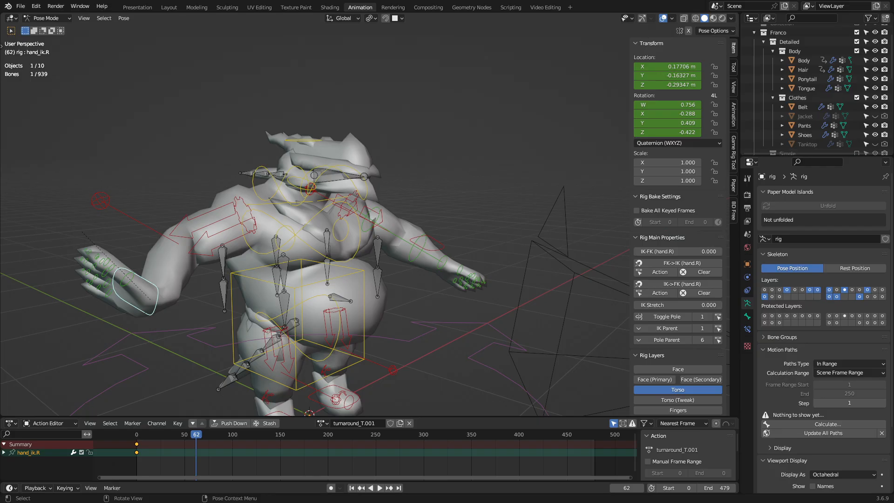
key(r)
key(r)
click(133, 322)
key(i)
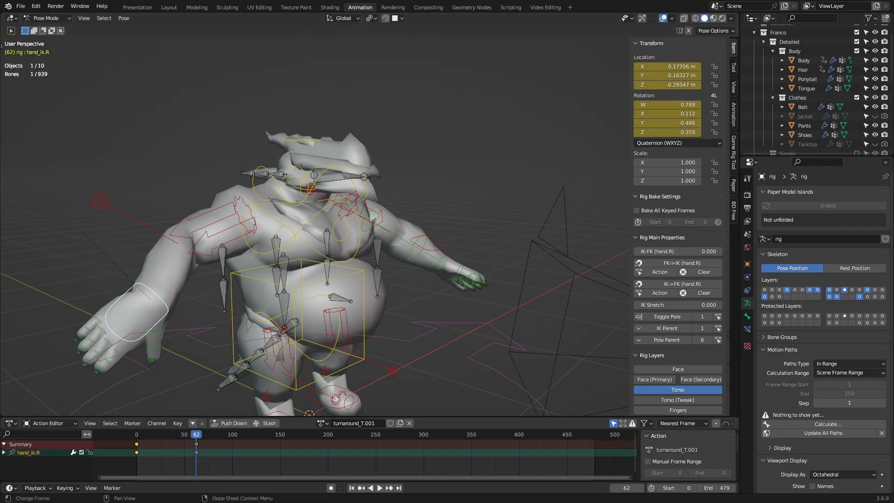
Play the animation from frame 0 to examine how the right hand rotates between its two keyframes
key(shift+ctrl+space)
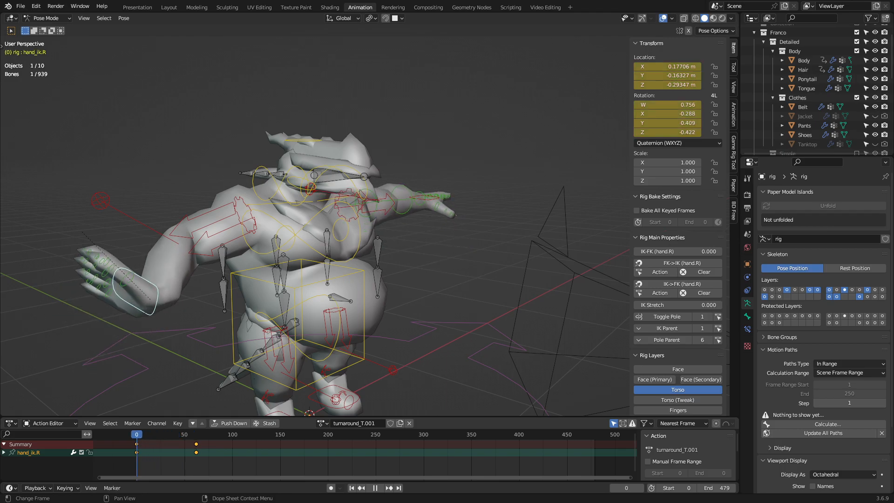
mouse_move(152, 435)
mouse_down()
mouse_move(183, 435)
mouse_move(140, 434)
mouse_move(196, 435)
mouse_move(136, 435)
mouse_up()
key(space)
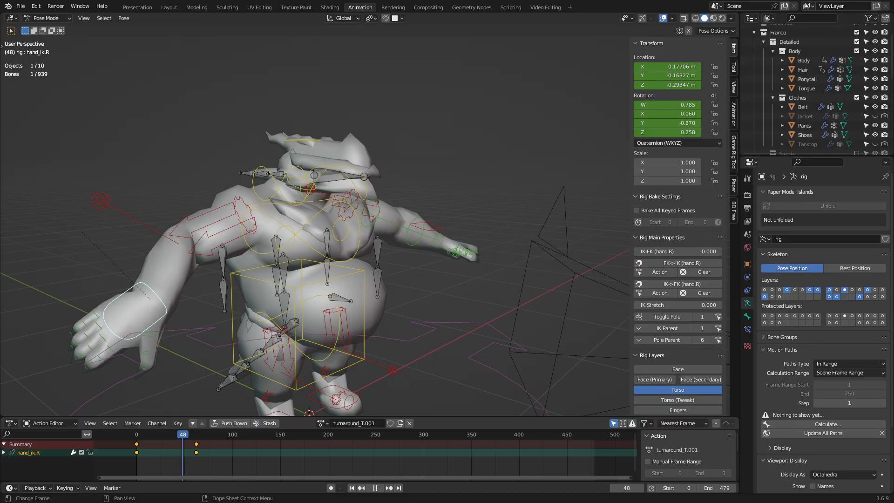
key(space)
Try another trackball rotation of hand_ik.R at frame 60
key(r)
key(r)
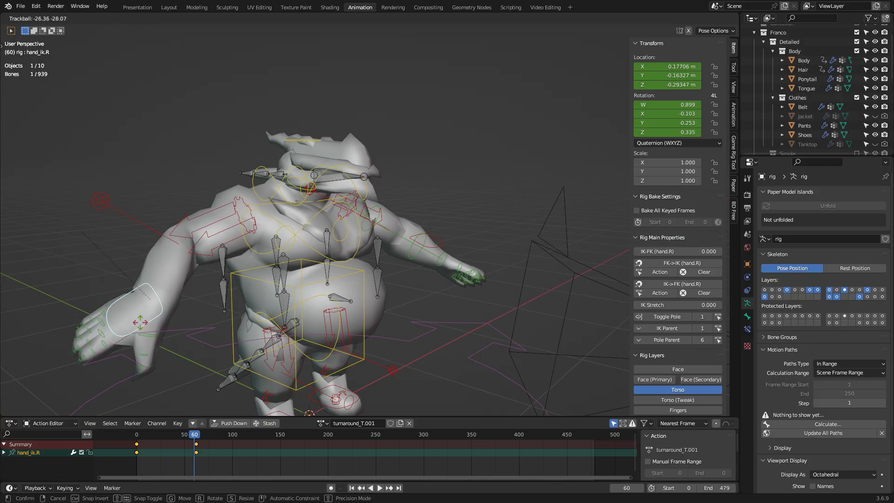
right_click(162, 295)
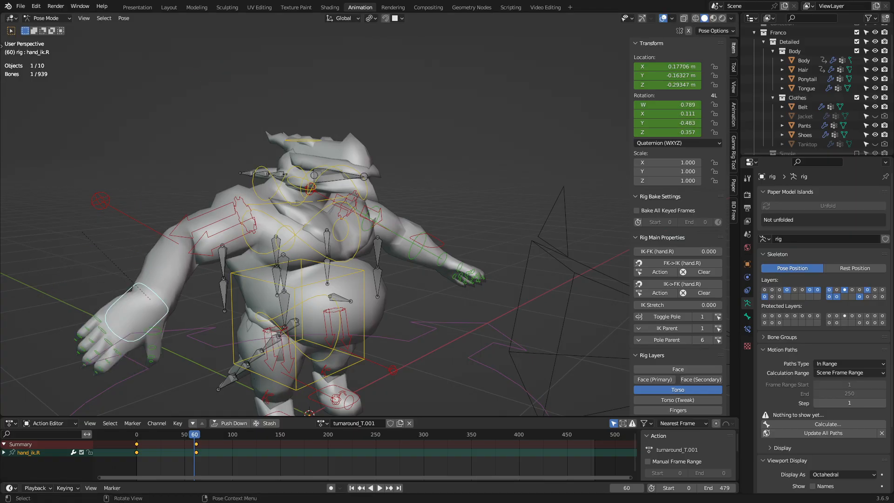
Delete the hand_ik.R keyframe at frame 62
middle_drag(195, 289, 138, 305)
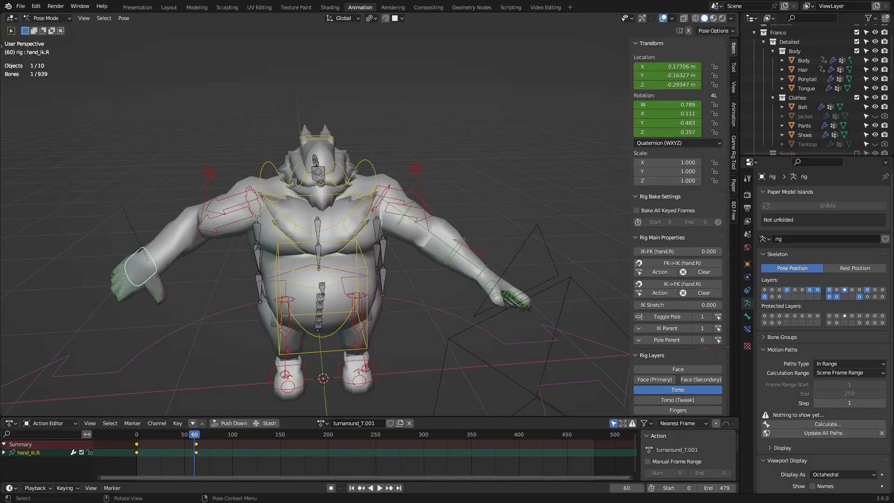
key(Up)
key(Up)
middle_drag(419, 260, 468, 230)
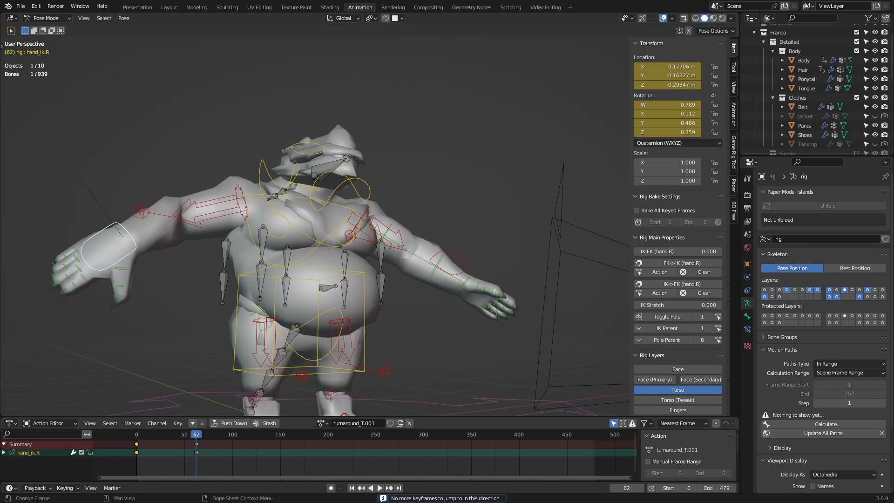
drag(215, 453, 183, 437)
key(Delete)
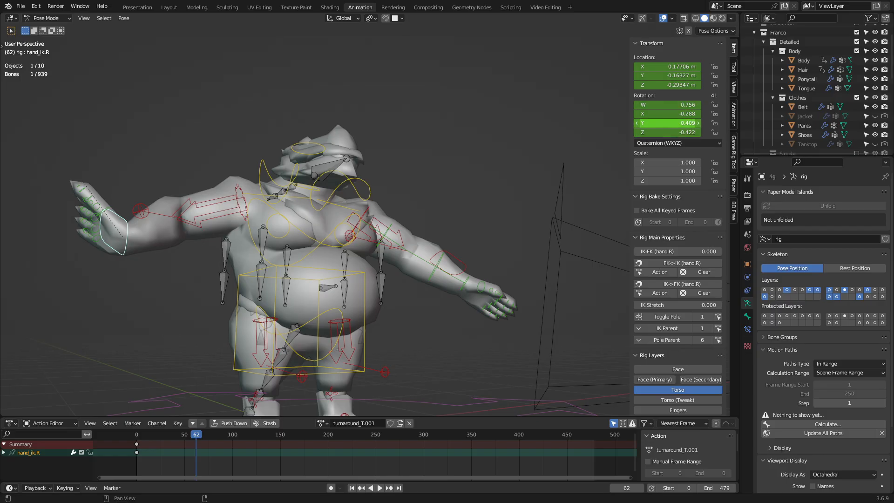
Look over the hand's IK/FK properties and the rig layers, and hide the viewport sidebar
middle_drag(466, 210, 314, 228)
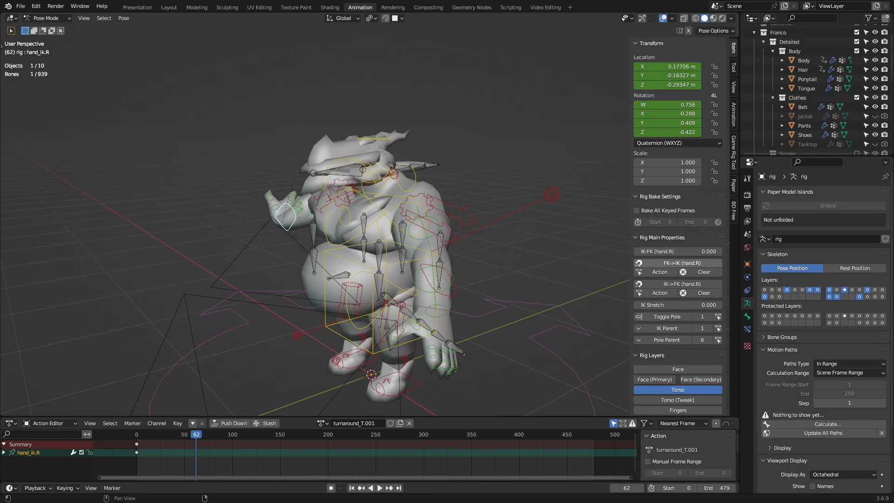
scroll(678, 191, down, 5)
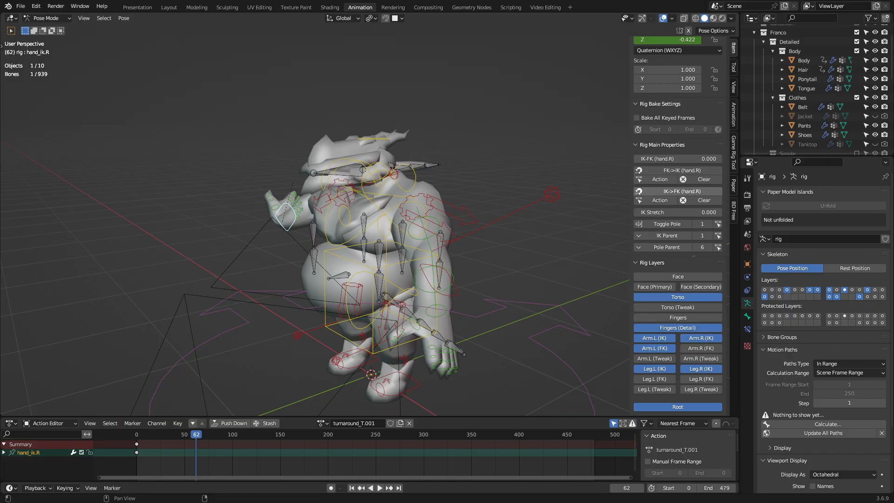
middle_drag(373, 233, 47, 232)
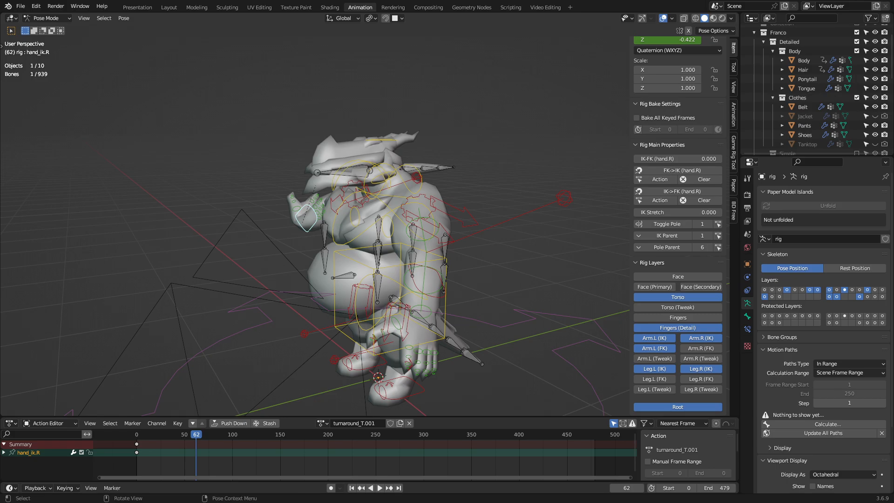
middle_drag(298, 224, 386, 246)
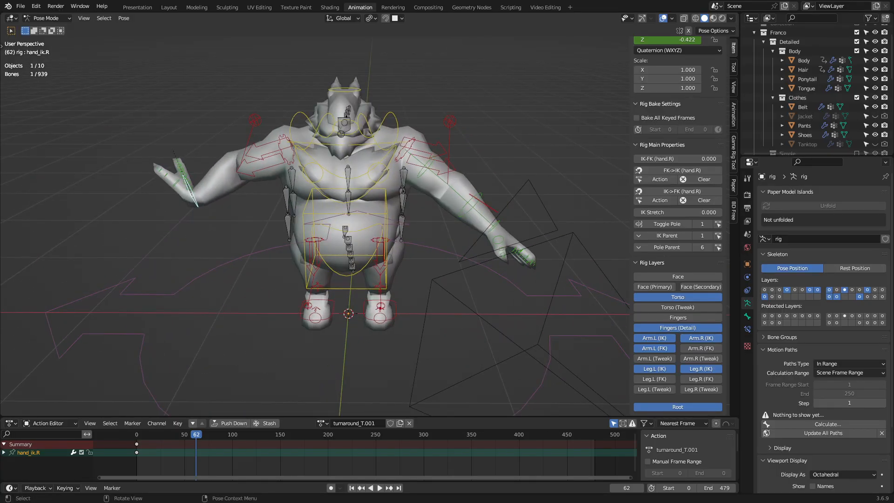
key(n)
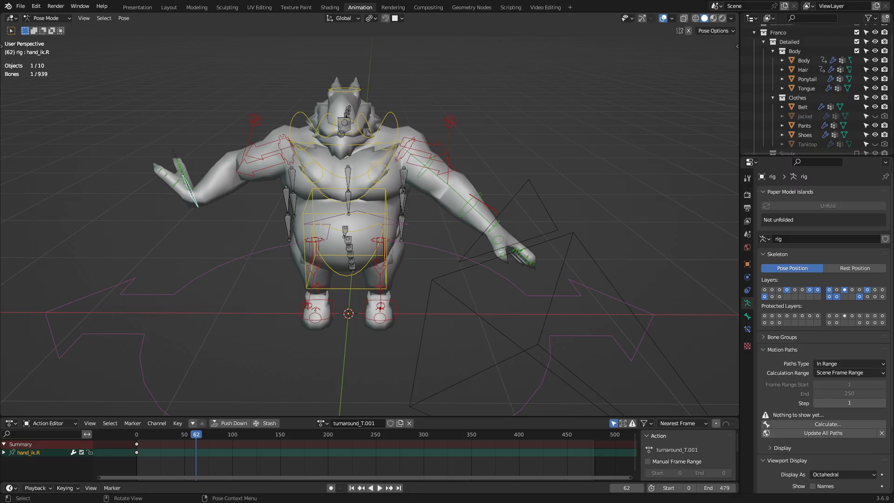
middle_drag(335, 233, 384, 211)
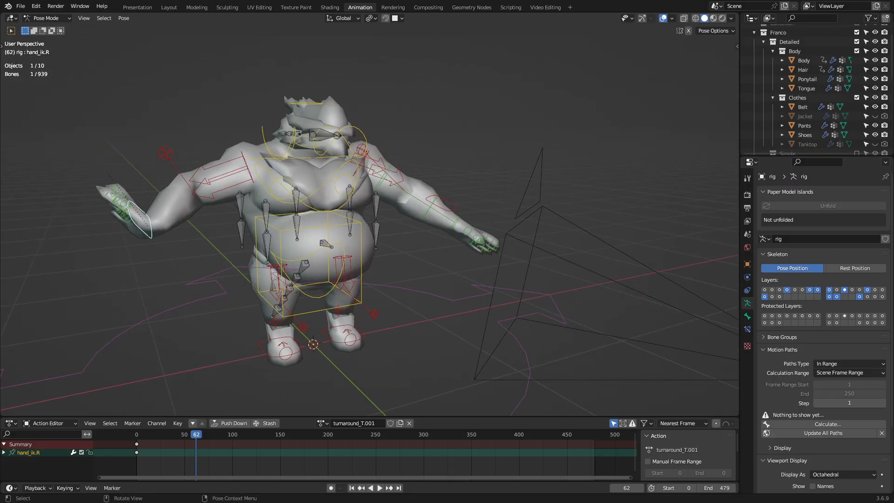
Switch from Pose Mode to Object Mode and select the Turnaround camera
key(ctrl+Tab)
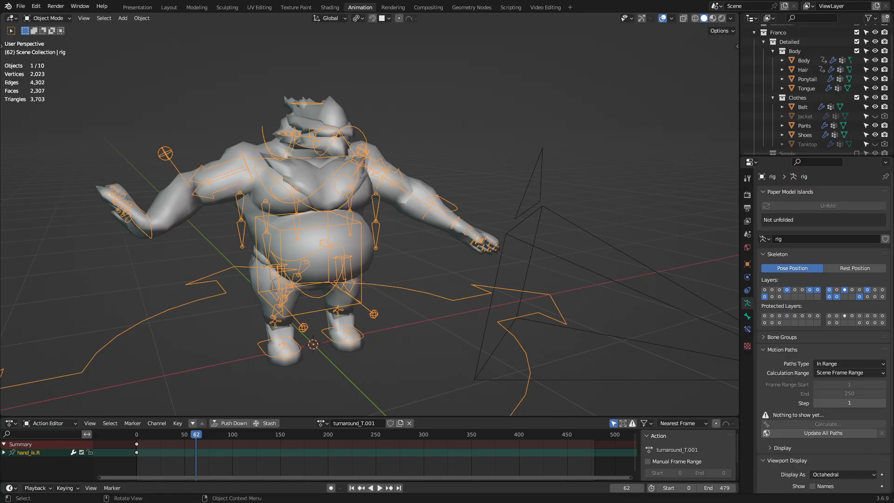
click(528, 269)
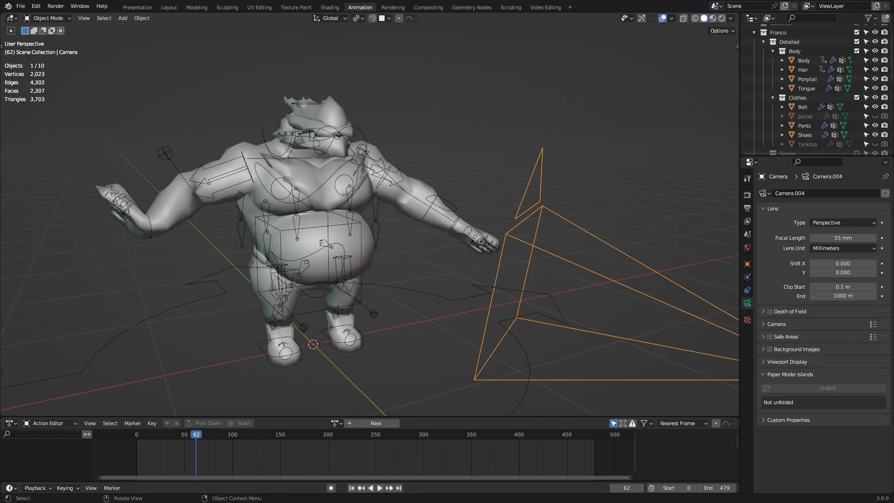
middle_drag(528, 269, 497, 285)
scroll(391, 251, down, 5)
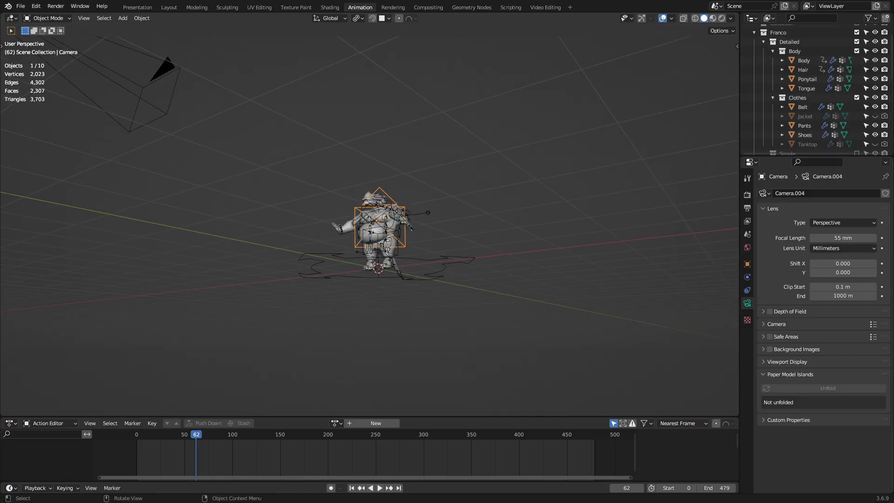
click(168, 87)
middle_drag(167, 87, 247, 140)
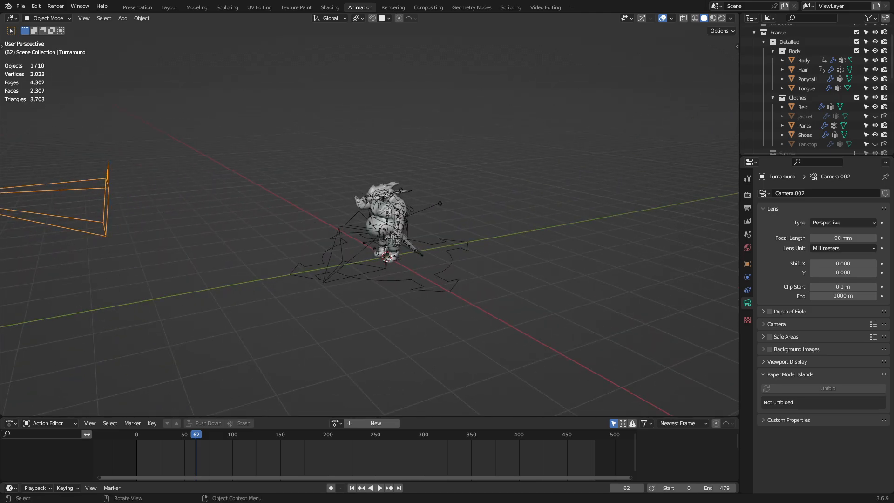
Make the Turnaround camera the active scene camera and look through it
key(ctrl+KP_0)
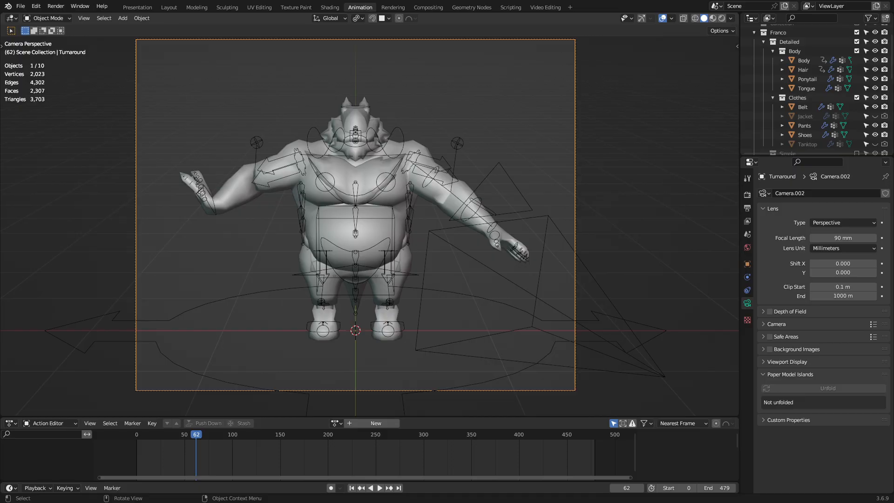
key(KP_0)
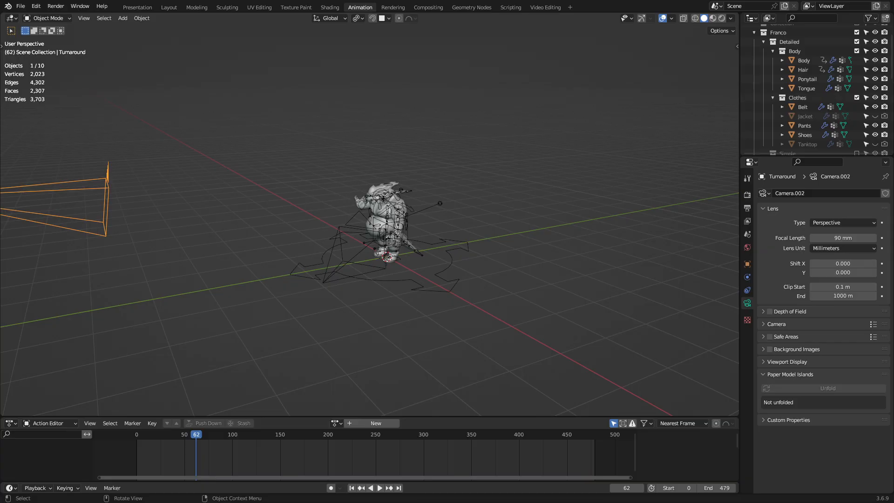
key(KP_0)
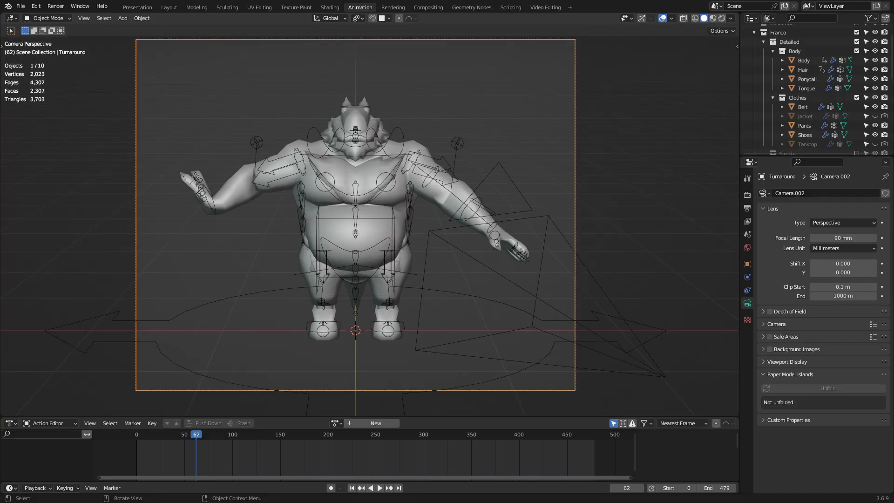
Try rotating, moving and scaling the Turnaround camera from outside the camera view, cancelling each transform
middle_drag(356, 233, 273, 255)
key(r)
key(Escape)
key(r)
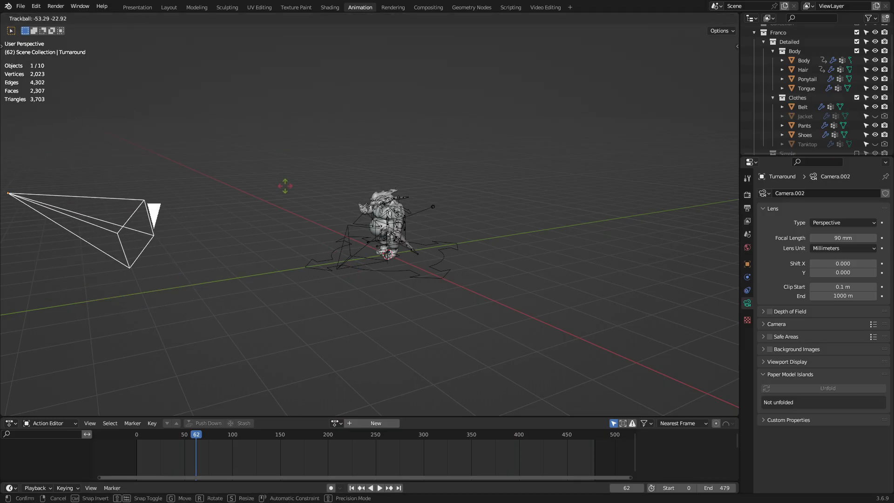
key(Escape)
key(g)
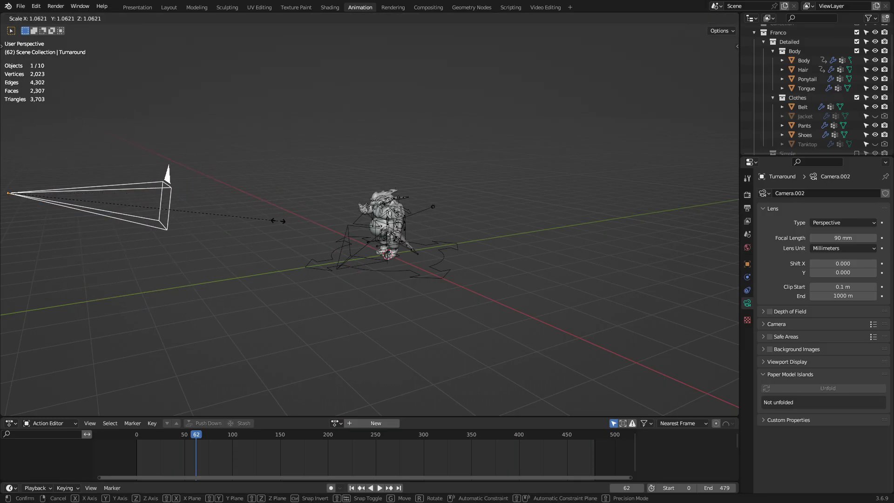
key(Escape)
mouse_move(364, 233)
middle_down()
mouse_move(443, 245)
mouse_move(372, 247)
middle_up()
key(g)
key(Escape)
key(r)
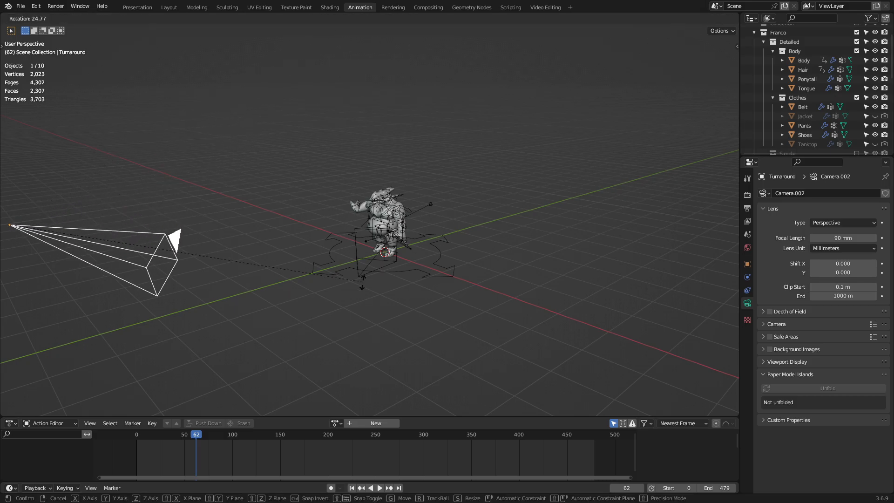
key(Escape)
middle_drag(372, 247, 473, 249)
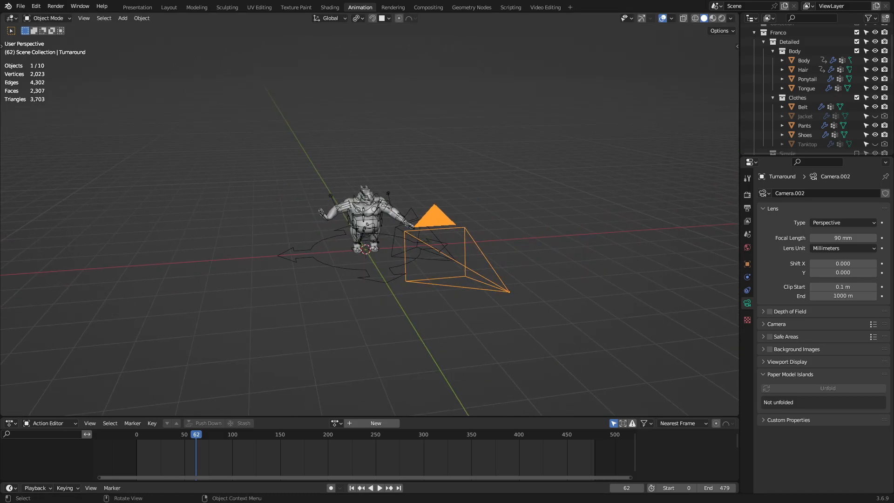
Look through the Turnaround camera, show its transform values and clear its rotation
key(KP_0)
key(n)
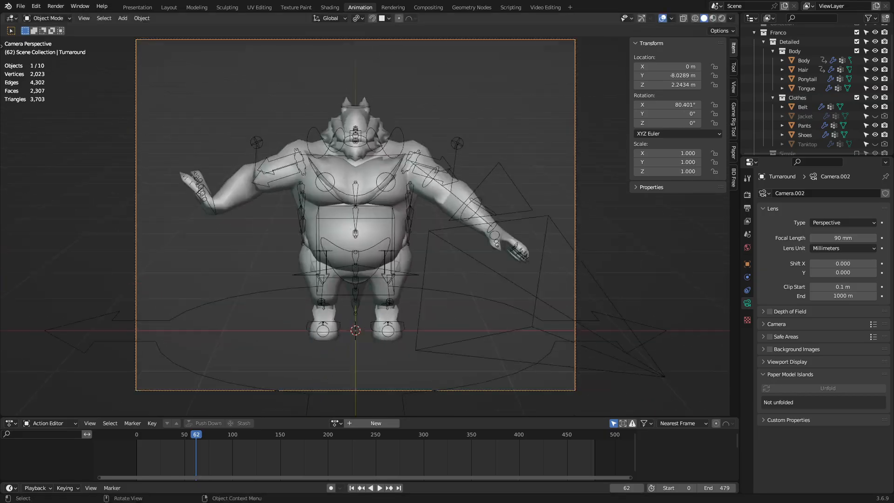
key(alt+r)
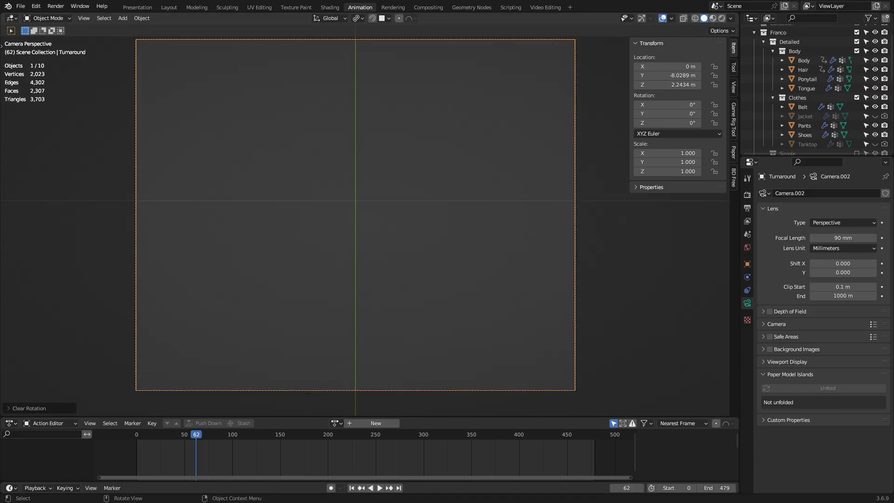
Rotate the Turnaround camera by -90° in the right orthographic view and look through it
key(KP_3)
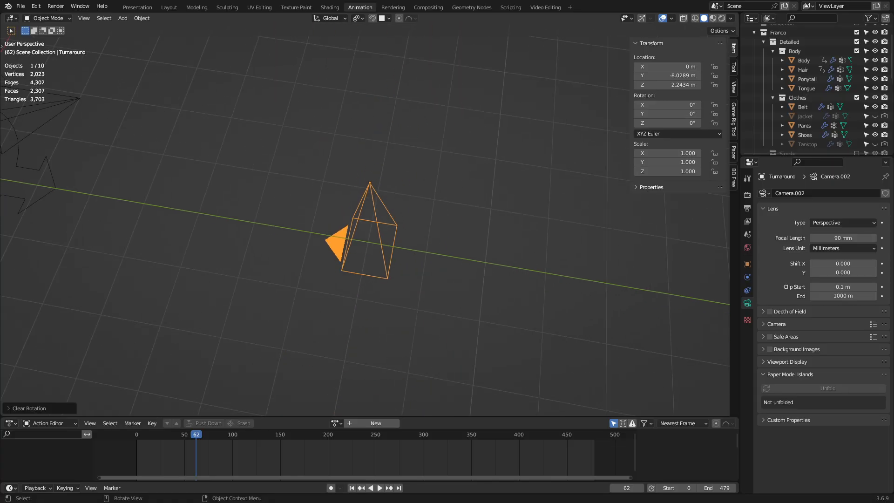
shift+middle_drag(410, 223, 320, 216)
scroll(320, 216, down, 5)
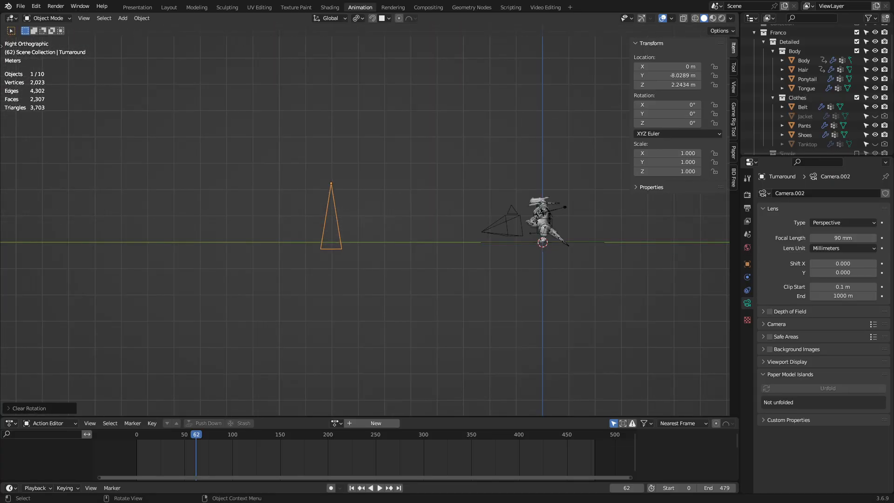
text(r90)
key(minus)
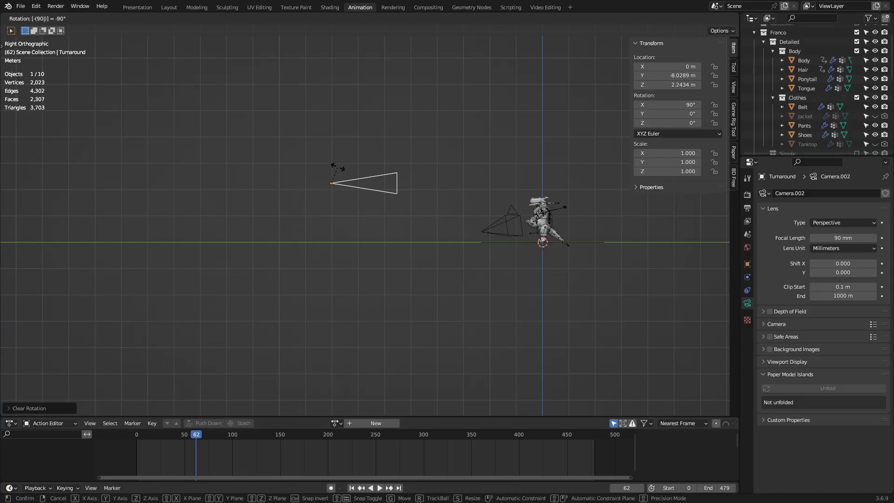
key(Return)
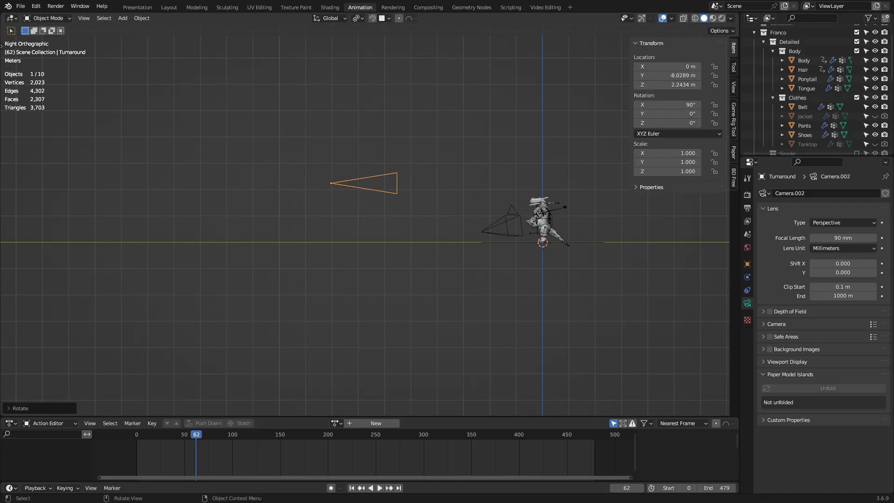
key(KP_0)
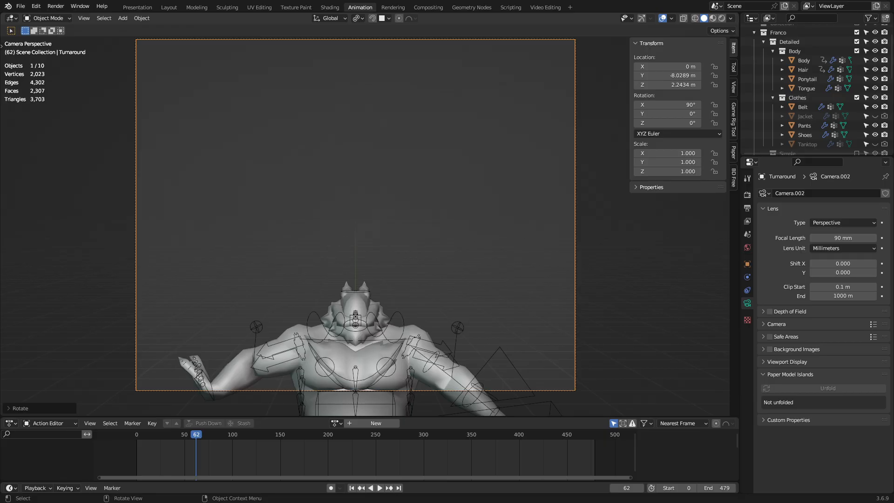
Try rotating the Turnaround camera freely around its viewing direction while looking through it
key(r)
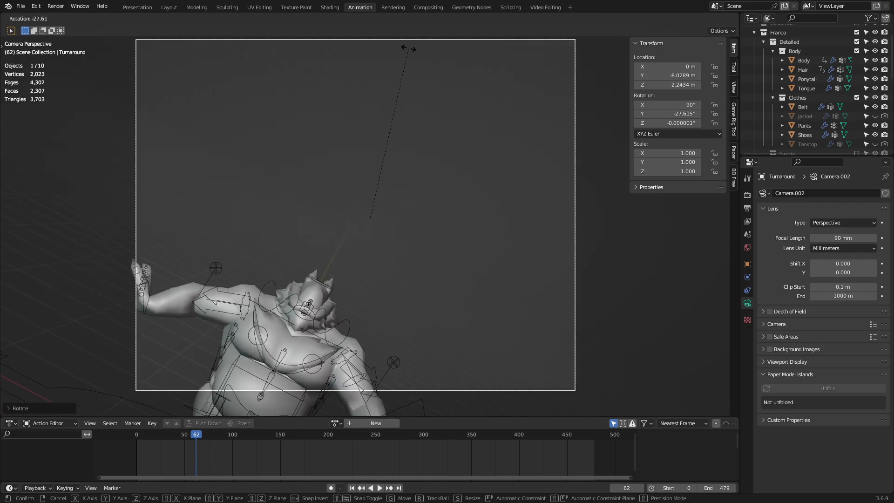
text(12)
key(Return)
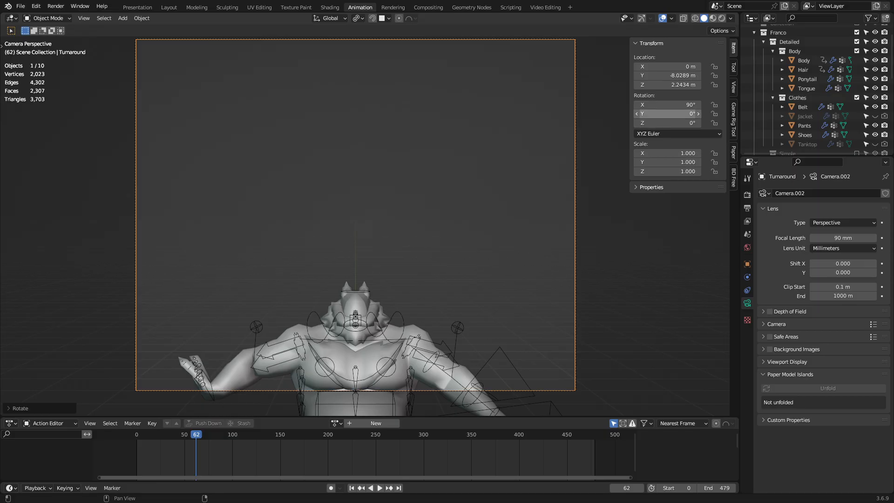
mouse_move(674, 113)
mouse_down()
mouse_move(645, 113)
mouse_move(667, 114)
mouse_up()
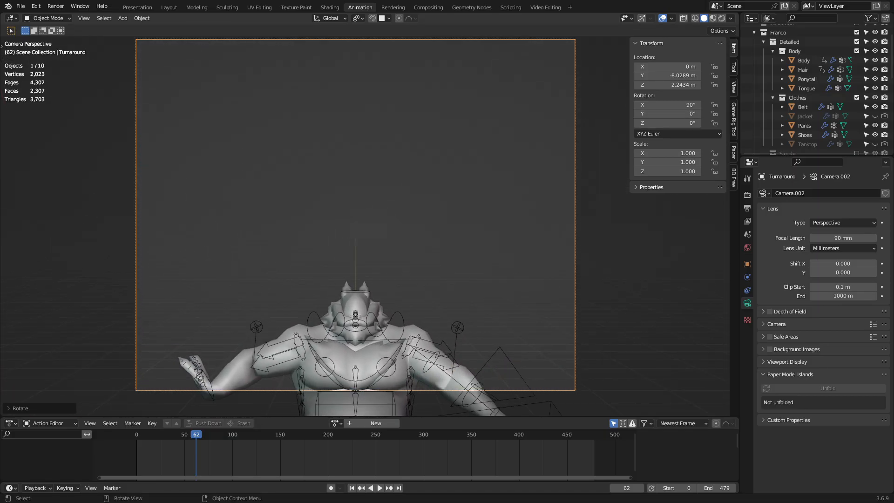
Rotate the Turnaround camera about the global Z axis to about 64°
scroll(365, 218, down, 5)
mouse_move(365, 219)
middle_down()
mouse_move(391, 209)
mouse_move(358, 210)
middle_up()
scroll(392, 209, down, 6)
key(r)
key(z)
key(Escape)
key(r)
key(z)
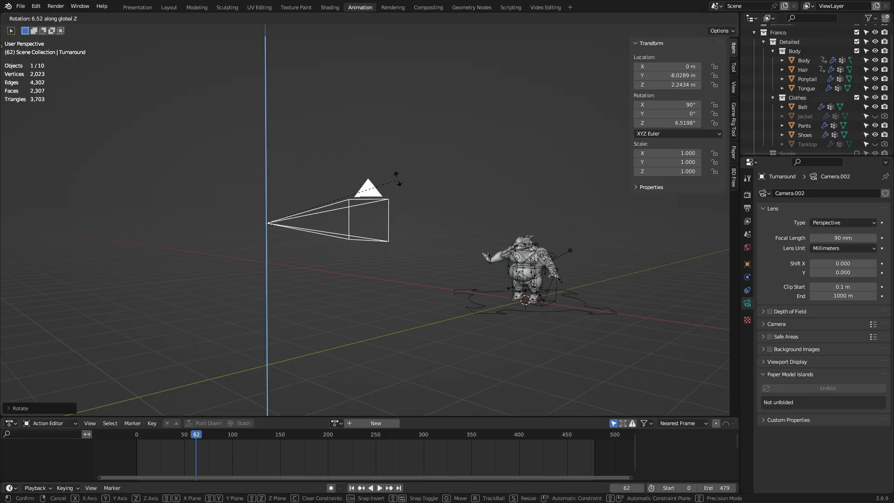
click(295, 124)
middle_drag(372, 158, 420, 158)
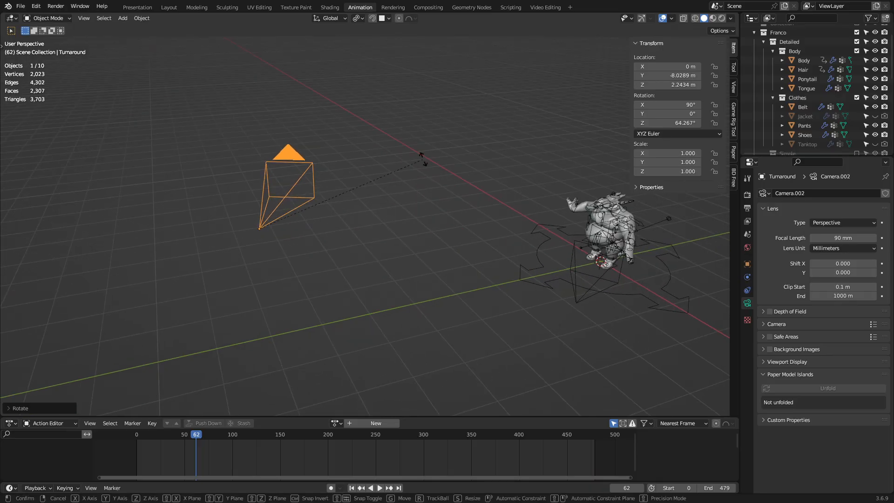
Try rotating the Turnaround camera about its local X axis and its local Y axis, cancelling each rotation
key(r)
key(x)
key(x)
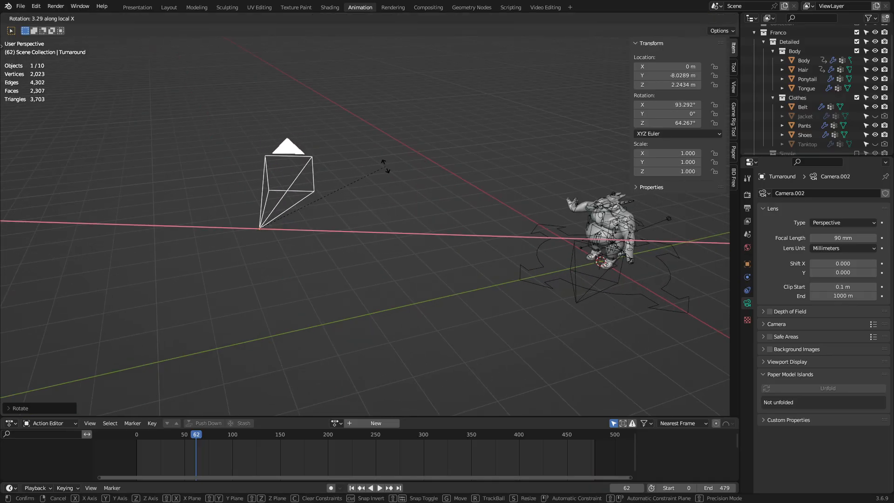
key(Escape)
key(r)
key(y)
key(y)
right_click(406, 165)
key(r)
key(y)
key(y)
right_click(413, 168)
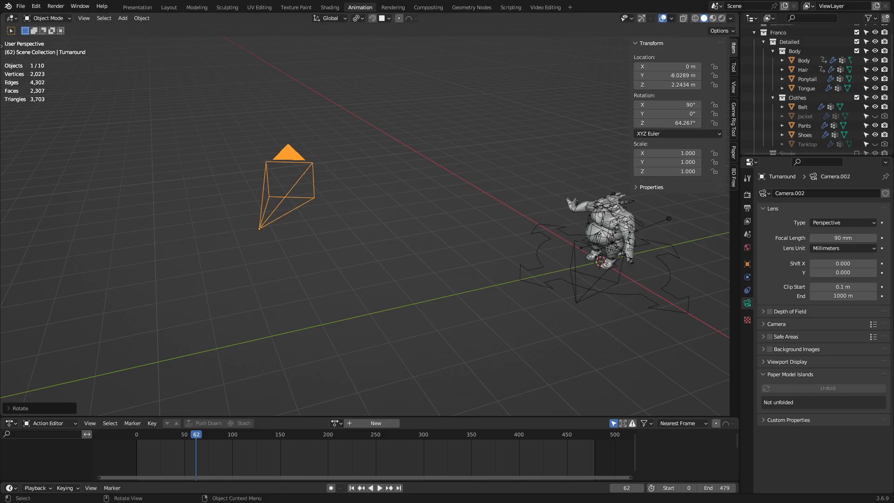
Clear the Turnaround camera's rotation and rotate it 90° about the X axis
key(alt+r)
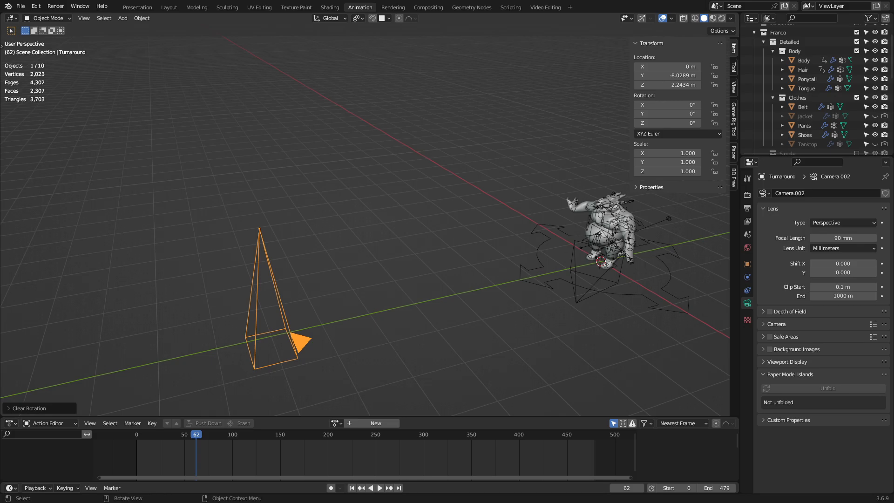
text(rx90)
key(Return)
middle_drag(410, 145, 437, 122)
scroll(437, 122, up, 1)
Try the X and Y constraints, and rotate the Turnaround camera about the global Z axis to about 43°
key(r)
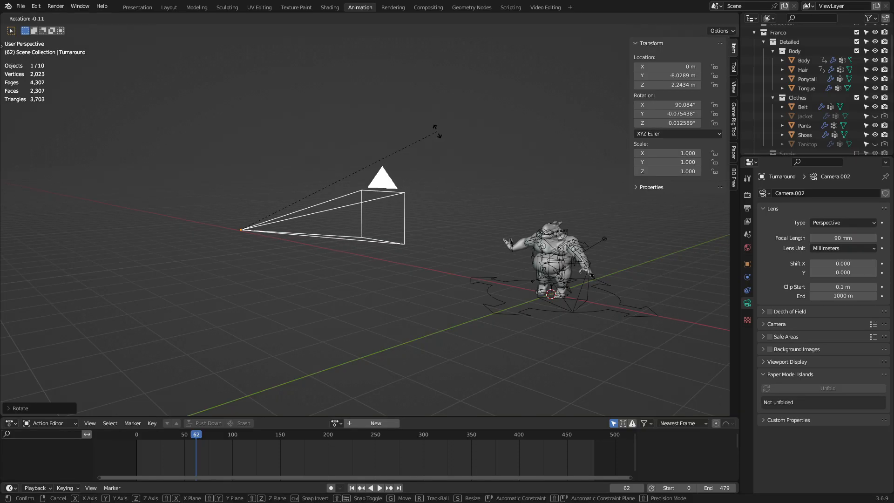
key(x)
key(y)
key(z)
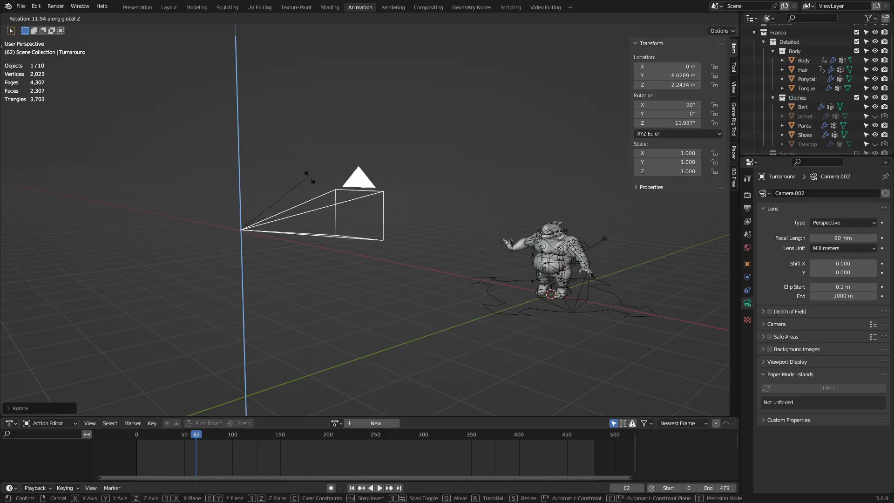
click(268, 152)
middle_drag(326, 233, 419, 214)
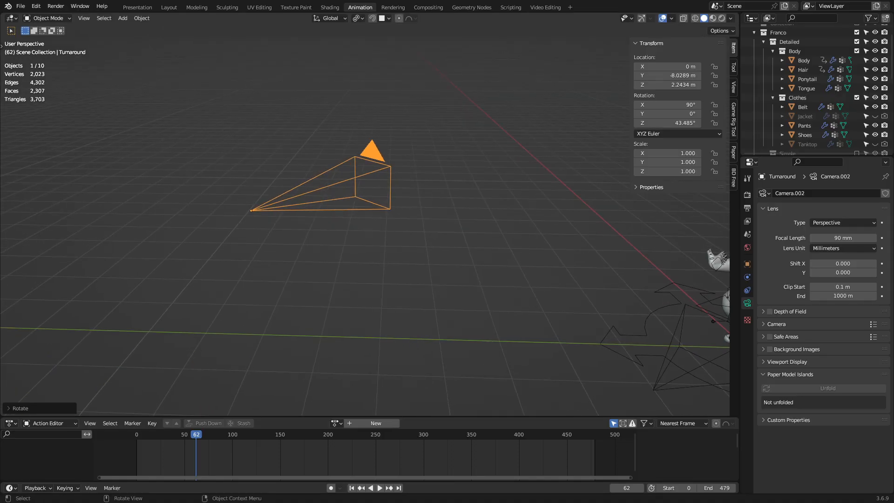
Compare rotating the Turnaround camera about the local X axis and the global X axis, cancelling each rotation
key(r)
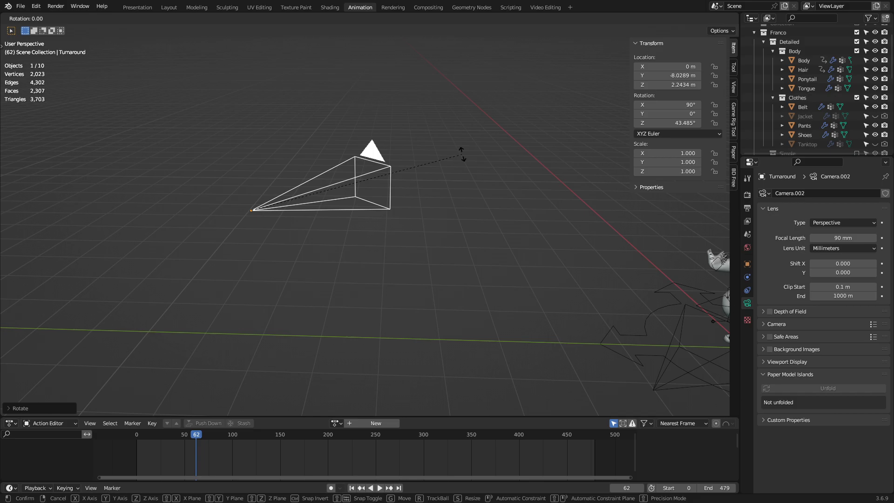
key(x)
key(x)
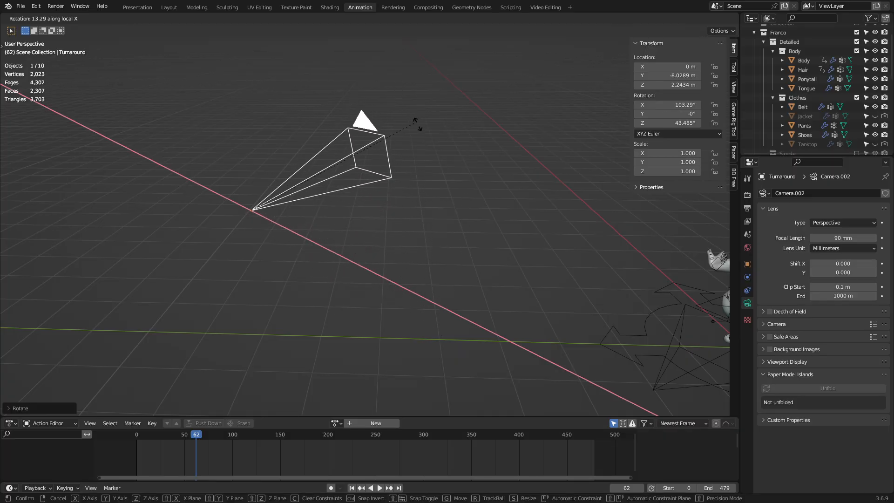
key(Escape)
key(r)
key(x)
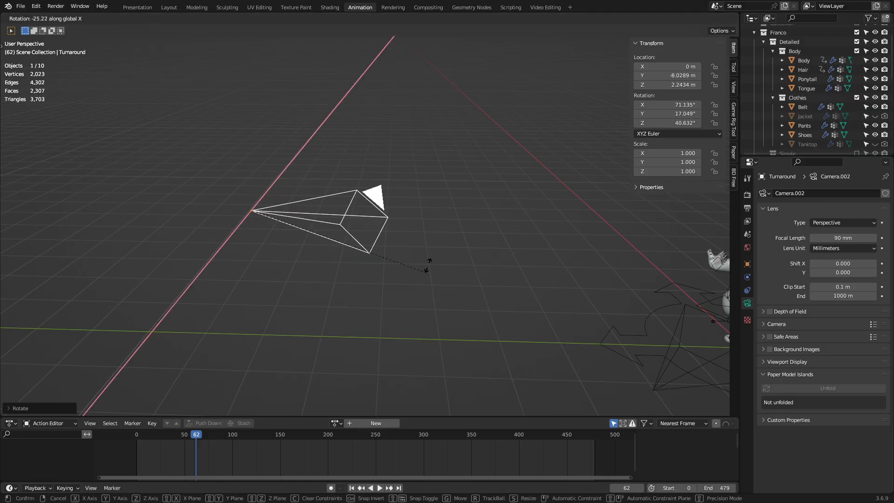
key(x)
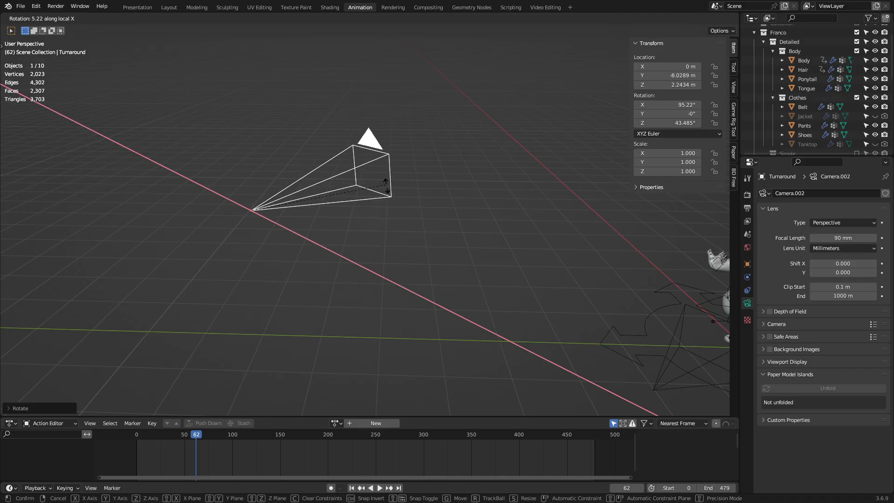
right_click(396, 281)
Look through the Turnaround camera and try rotating it about the global and local X axes, cancelling the rotation
middle_drag(397, 281, 450, 277)
key(KP_0)
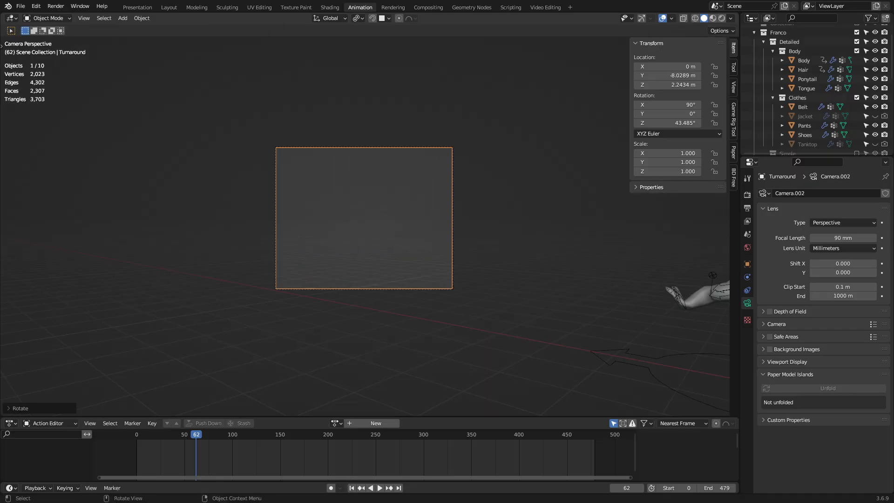
key(r)
key(x)
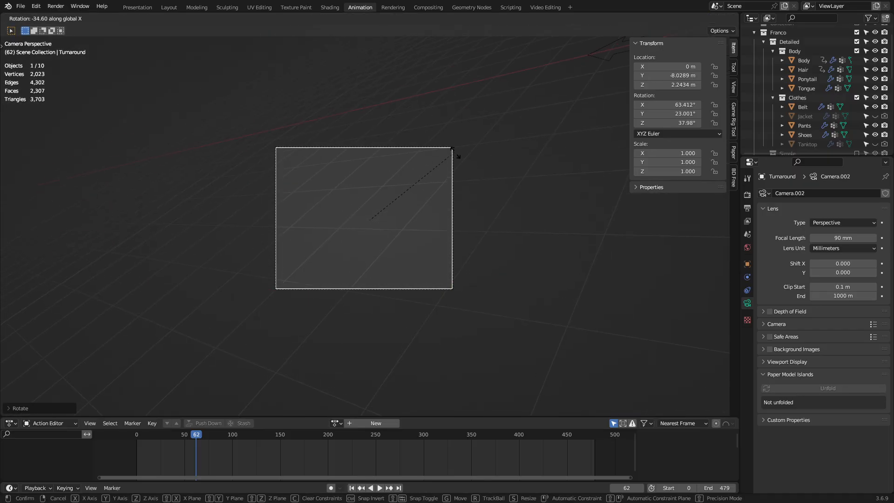
key(x)
right_click(457, 161)
Undo the Turnaround camera's rotation changes back to its original orientation and look through it
middle_drag(457, 160, 507, 184)
scroll(506, 184, down, 6)
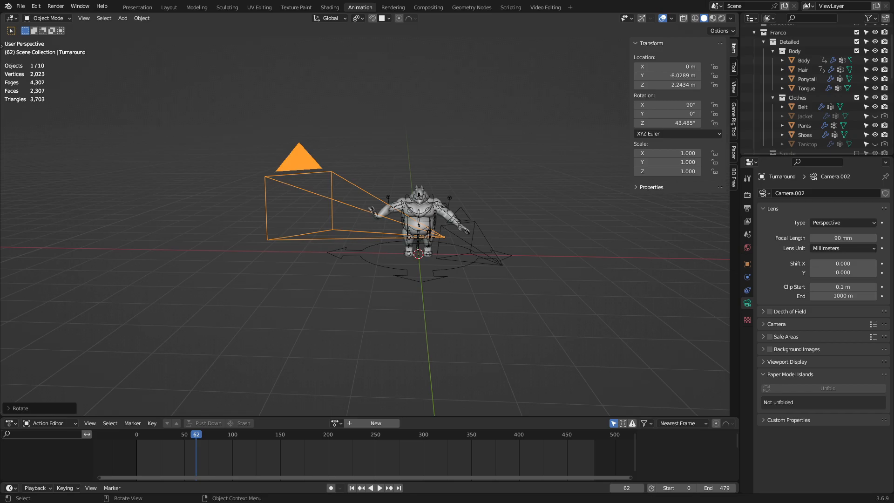
key(ctrl+z)
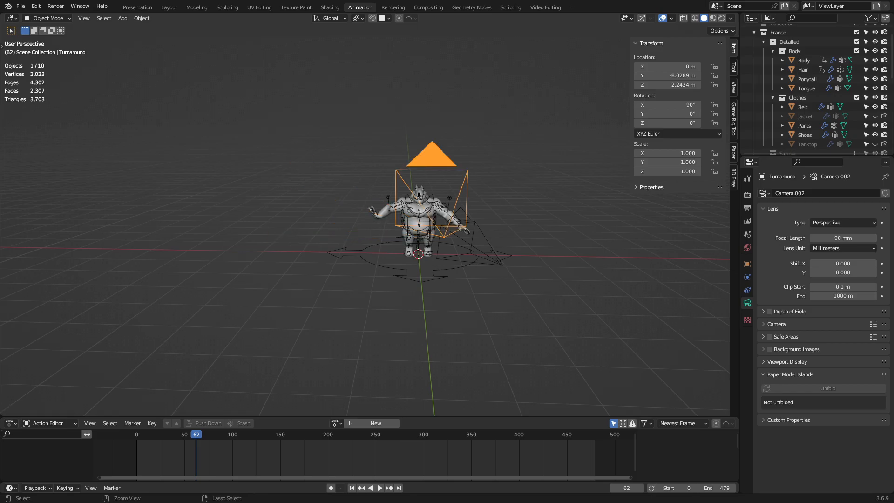
mouse_move(507, 183)
middle_down()
mouse_move(425, 173)
mouse_move(502, 179)
middle_up()
scroll(502, 180, up, 4)
key(KP_0)
scroll(367, 235, up, 4)
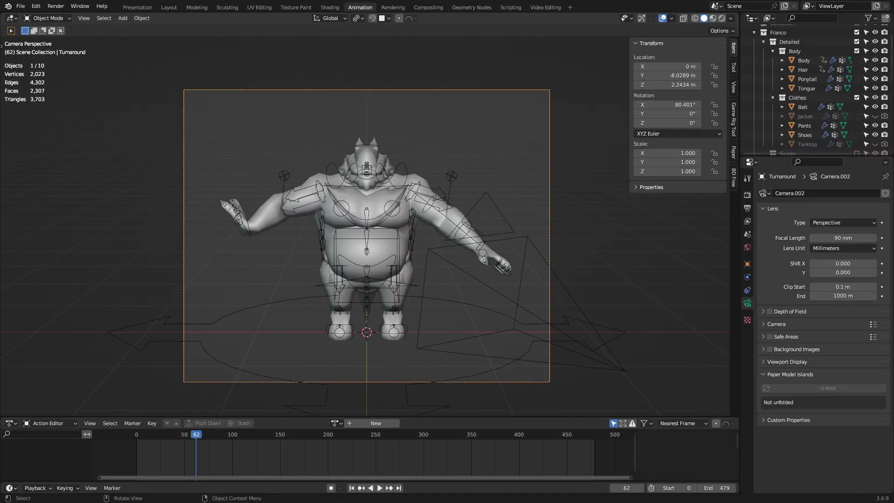
Select the camera beside the character and make it the active scene camera
middle_drag(367, 235, 298, 227)
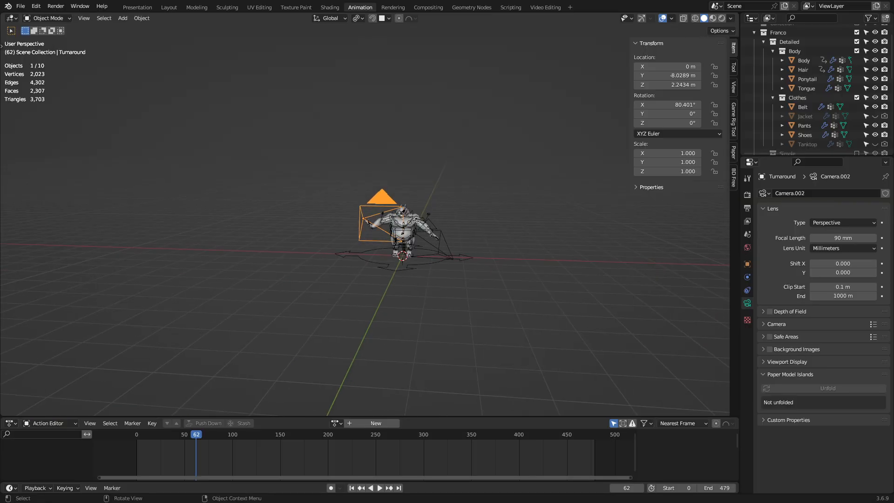
click(447, 245)
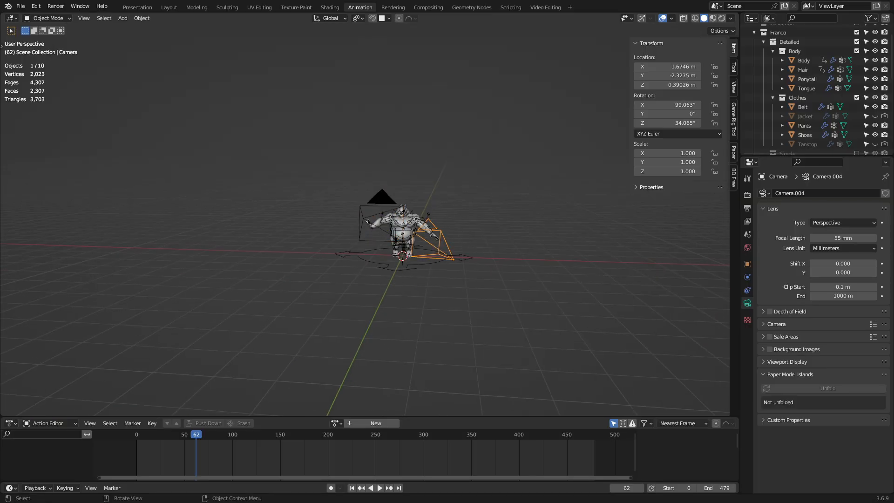
key(ctrl+KP_0)
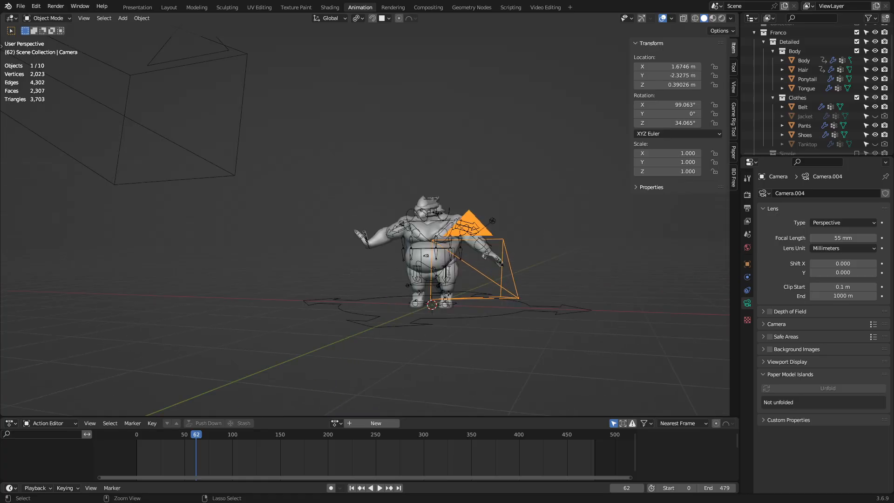
middle_drag(363, 224, 485, 207)
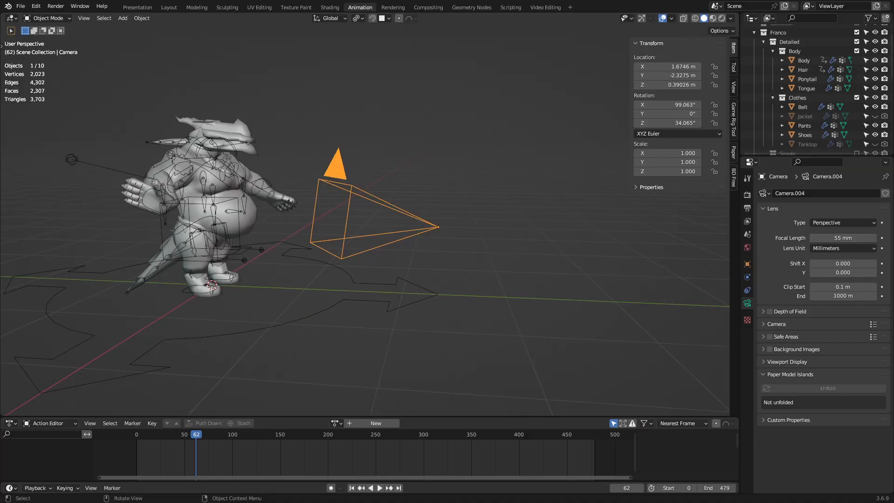
key(shift+a)
mouse_move(252, 292)
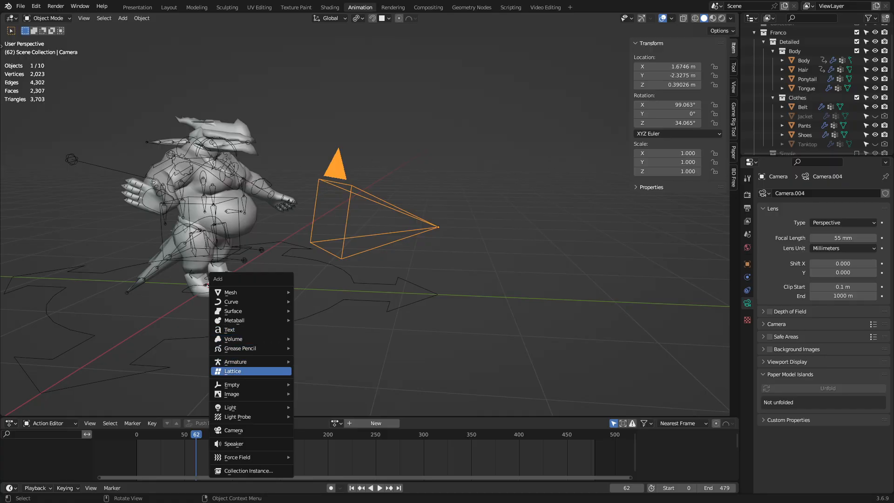
key(Escape)
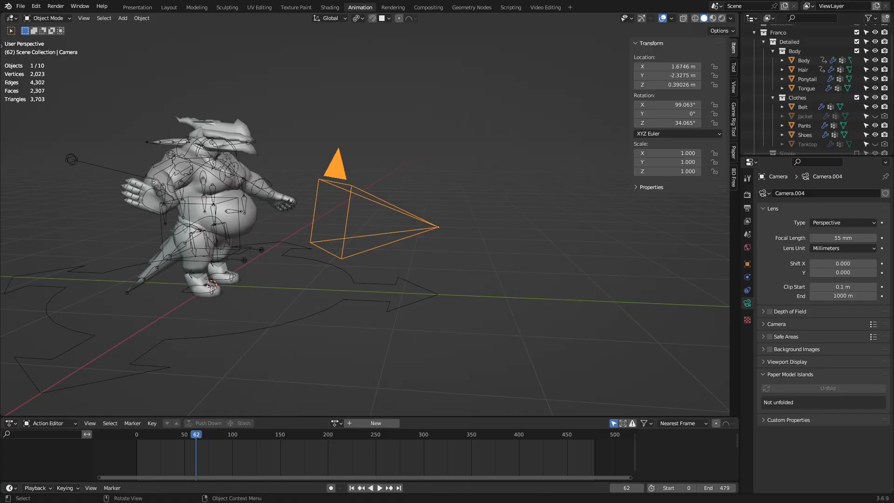
Add a new camera object at the world origin
key(shift)
key(shift+a)
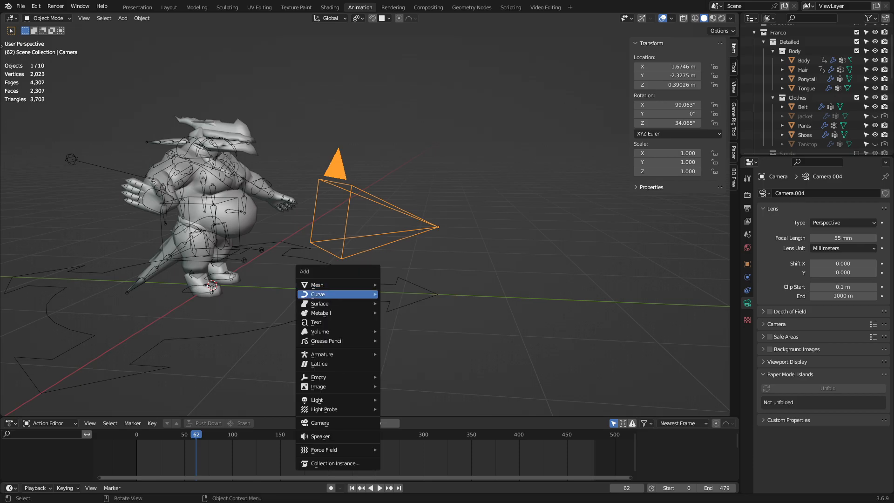
mouse_move(321, 378)
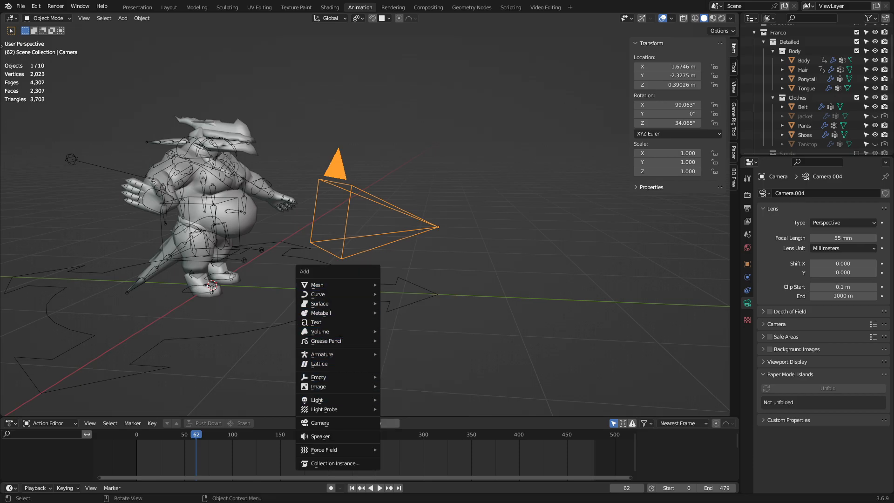
key(Return)
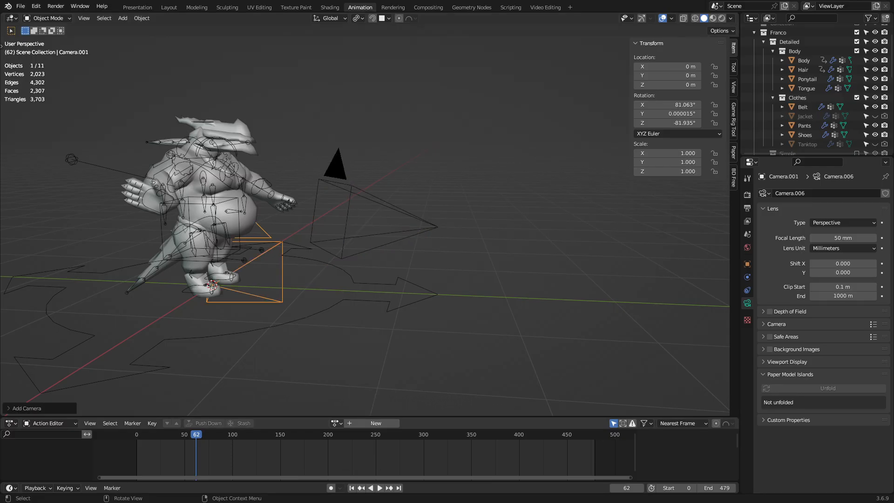
Clear the new camera's rotation on all axes
middle_drag(354, 279, 273, 277)
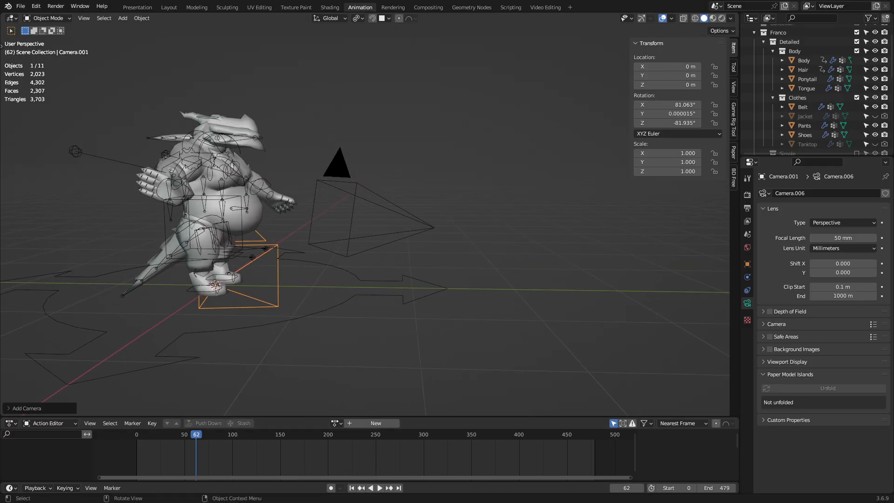
middle_drag(354, 279, 317, 284)
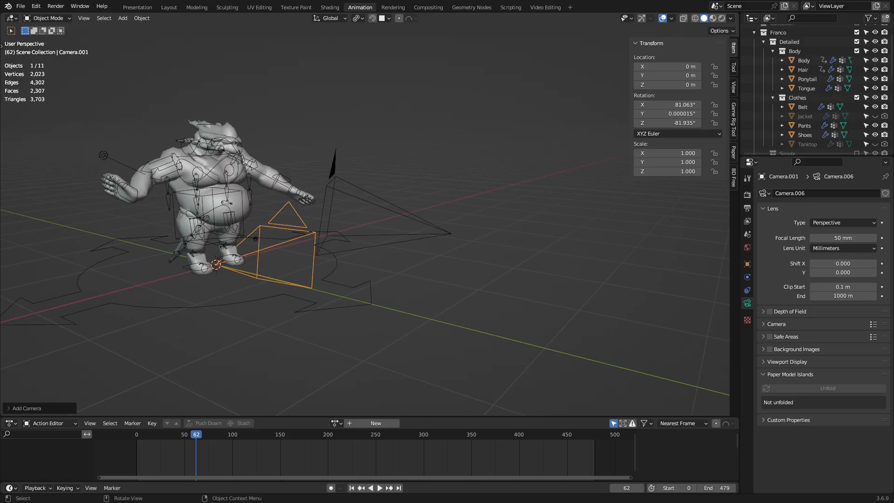
key(alt+r)
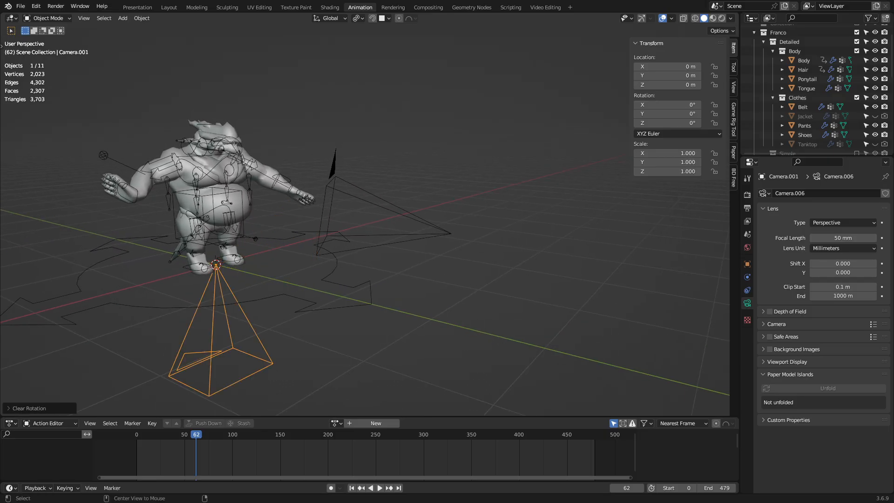
Rotate the new camera 90° about its local X axis
middle_drag(275, 279, 252, 281)
middle_drag(342, 228, 366, 229)
scroll(365, 227, down, 2)
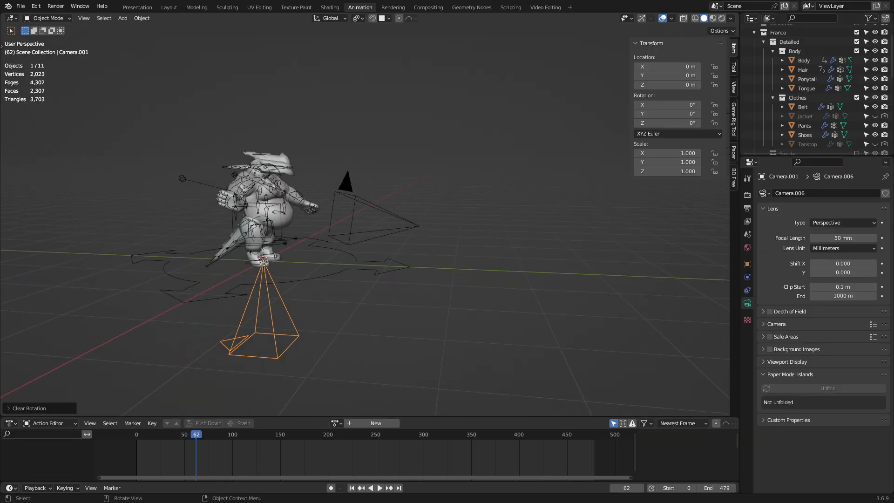
key(r)
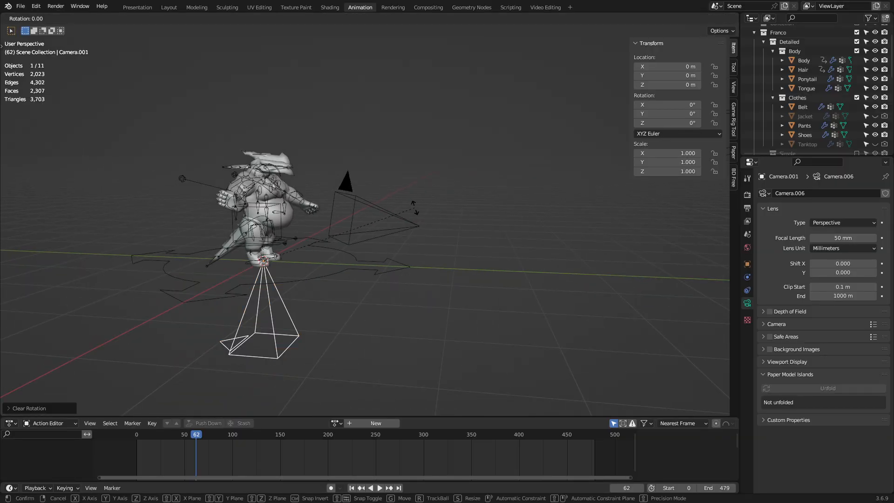
key(x)
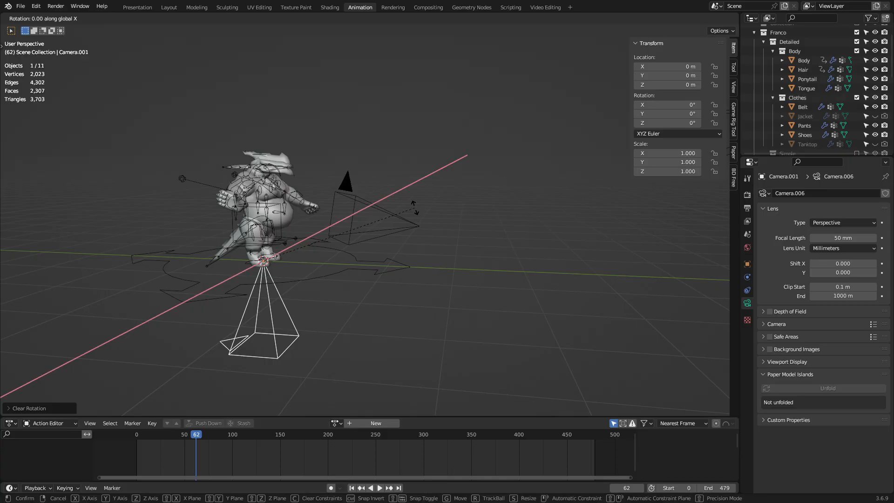
key(x)
text(90)
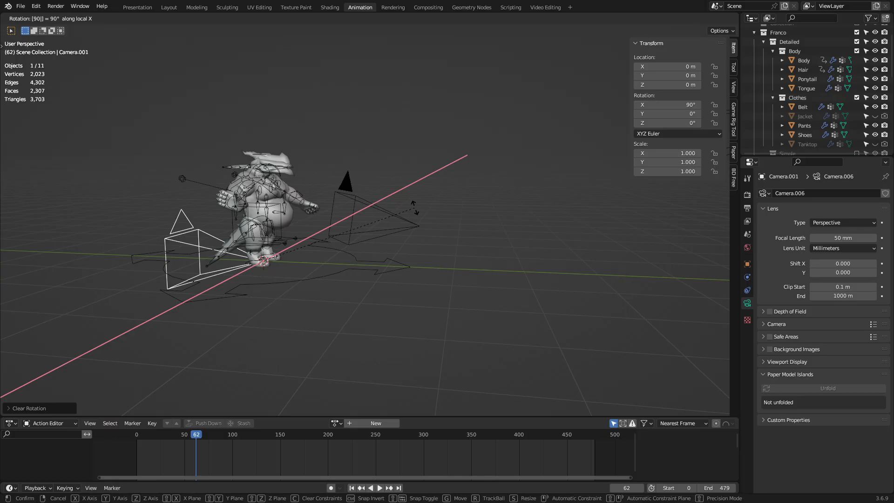
key(Return)
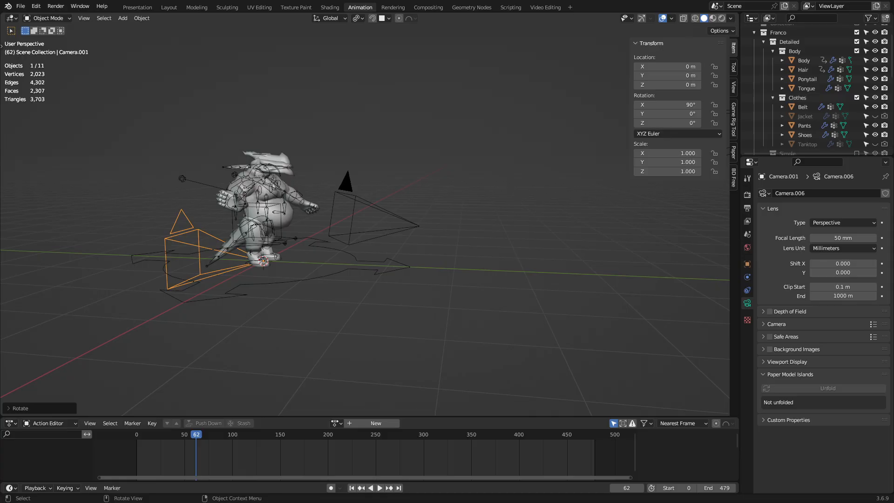
Make the new camera the active scene camera, look through it, and return to the perspective view
key(ctrl+KP_0)
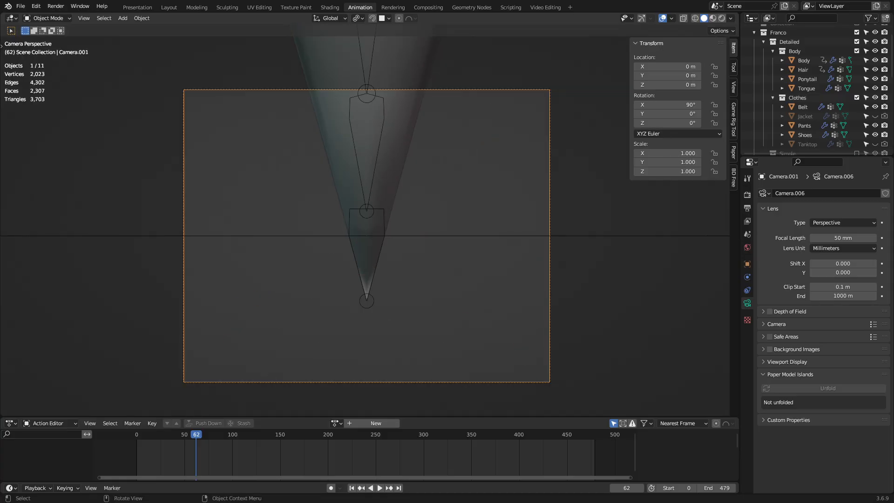
key(KP_0)
middle_drag(364, 233, 410, 232)
key(KP_0)
key(KP_0)
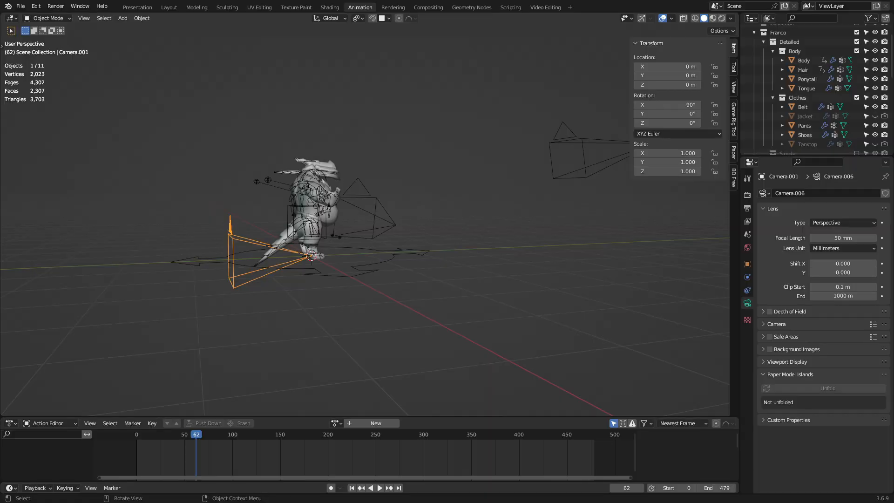
Move the new camera in front of the character, to about X 0.06 m, Y -1.23 m, Z 0.21 m
scroll(365, 224, up, 4)
middle_drag(365, 224, 233, 233)
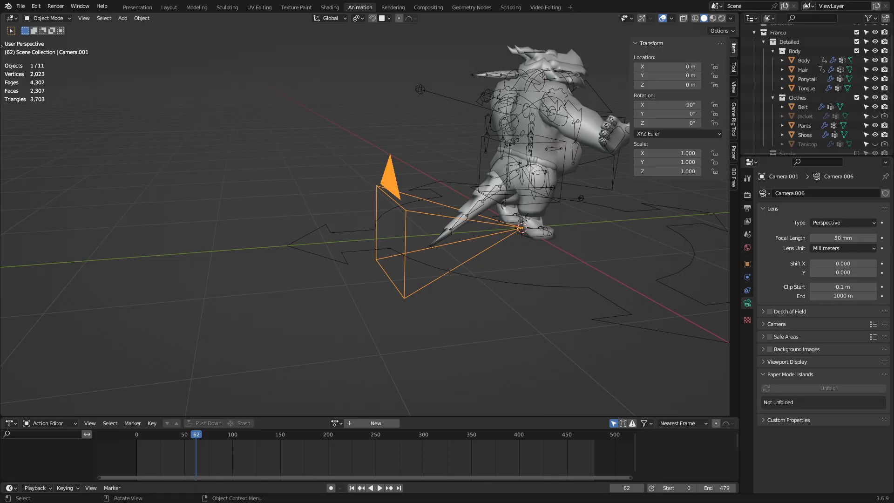
middle_drag(419, 242, 385, 243)
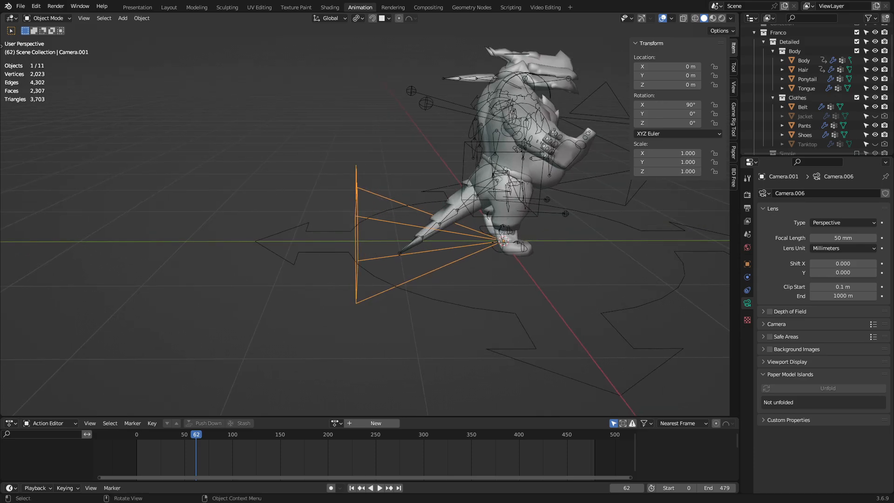
key(g)
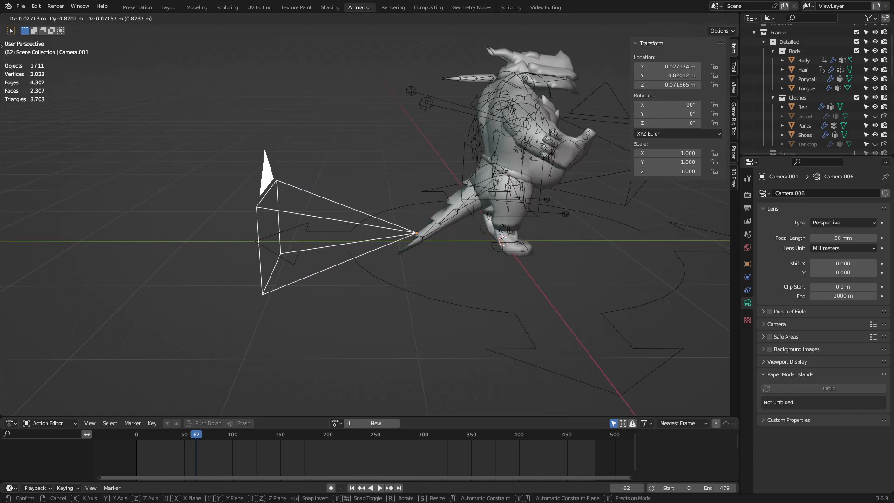
click(520, 218)
Switch editors between maximized and normal size, ending with the 3D viewport maximized
middle_drag(519, 218, 456, 262)
key(KP_0)
key(ctrl+space)
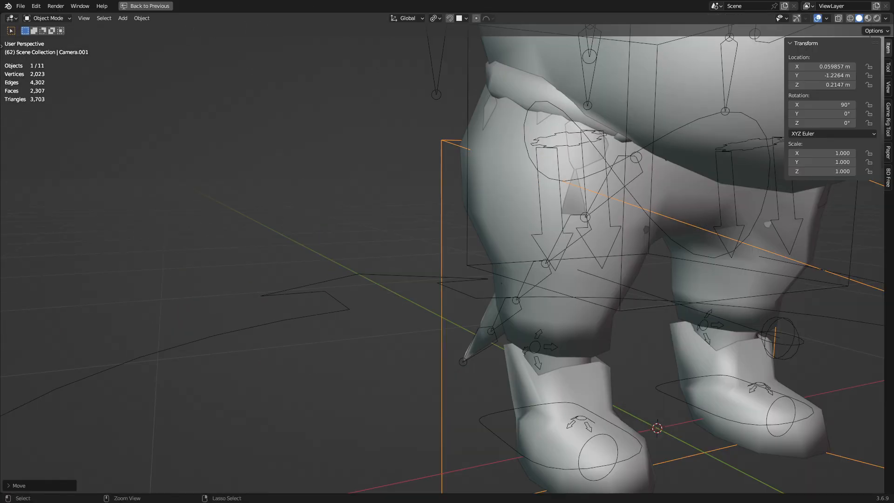
scroll(447, 251, down, 4)
key(ctrl+space)
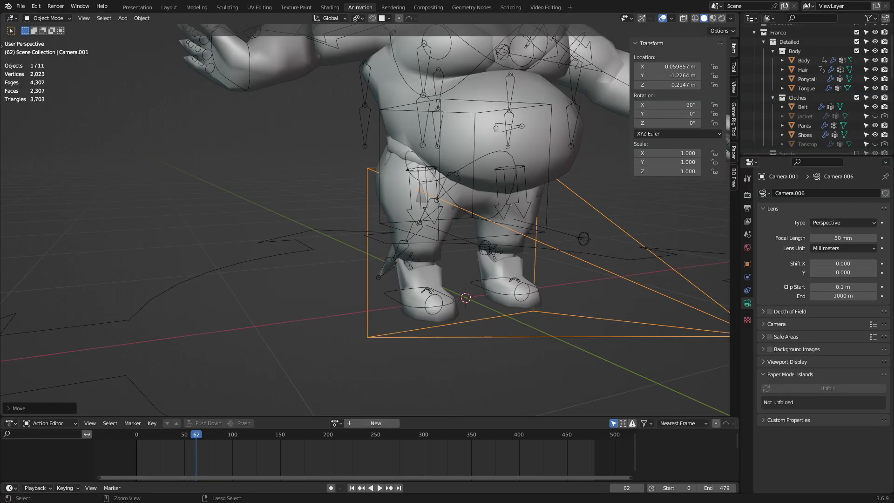
key(ctrl+space)
key(ctrl+space)
key(ctrl+space)
key(ctrl+space)
key(ctrl+space)
key(ctrl+space)
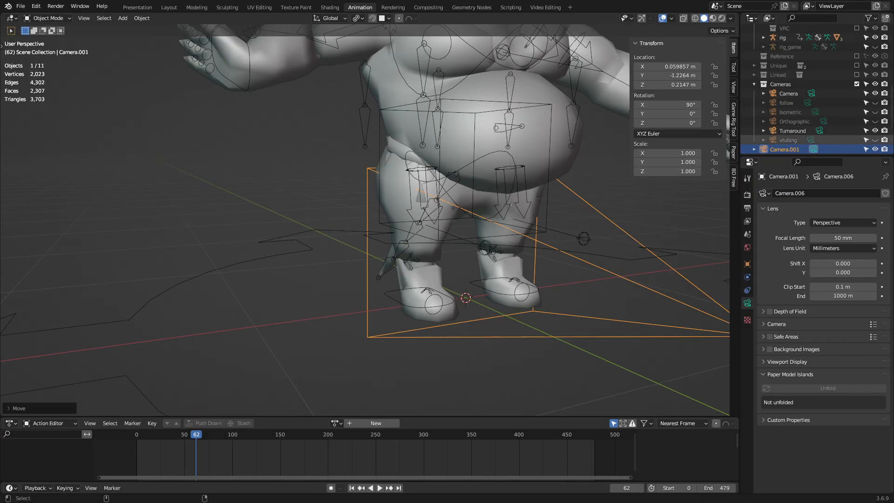
key(ctrl+space)
key(ctrl+space)
key(ctrl+space)
middle_drag(419, 251, 505, 247)
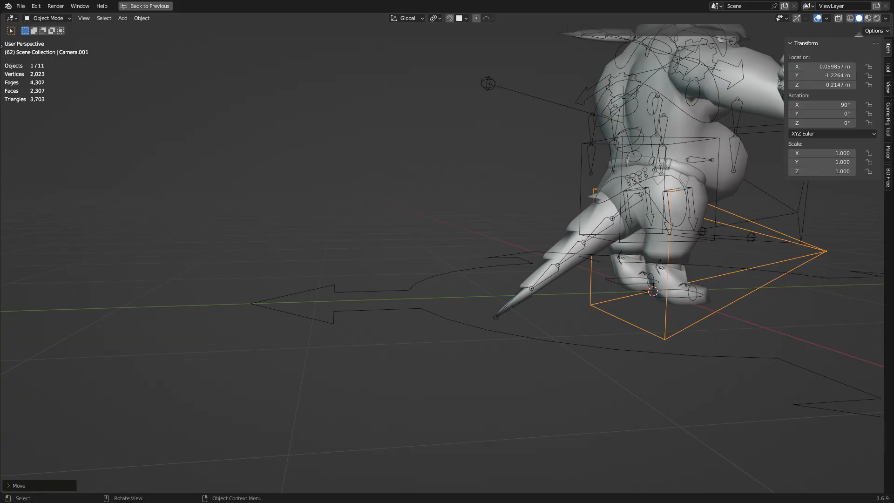
In the right orthographic view, move the new camera to chest height at about Y -0.49 m, Z 1.17 m
key(KP_3)
scroll(447, 252, up, 2)
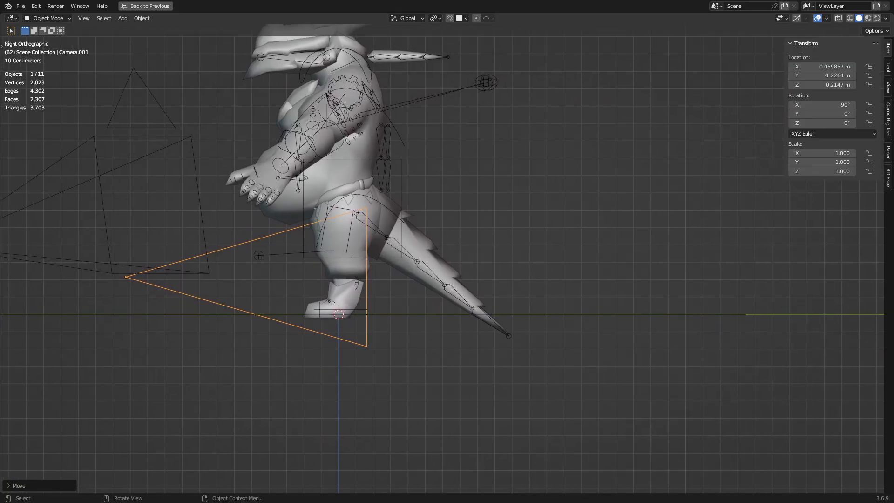
key(g)
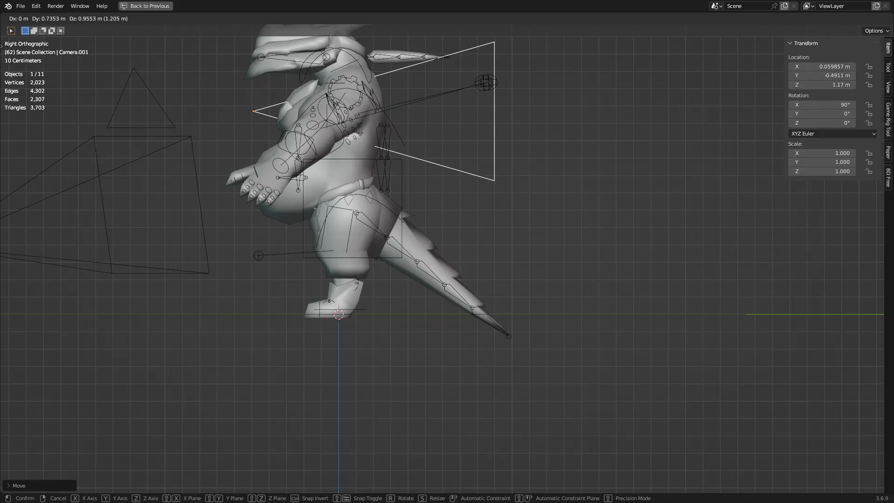
key(Return)
Look through the new camera and try moving it within its own view plane, cancelling the move
middle_drag(448, 252, 605, 289)
key(KP_3)
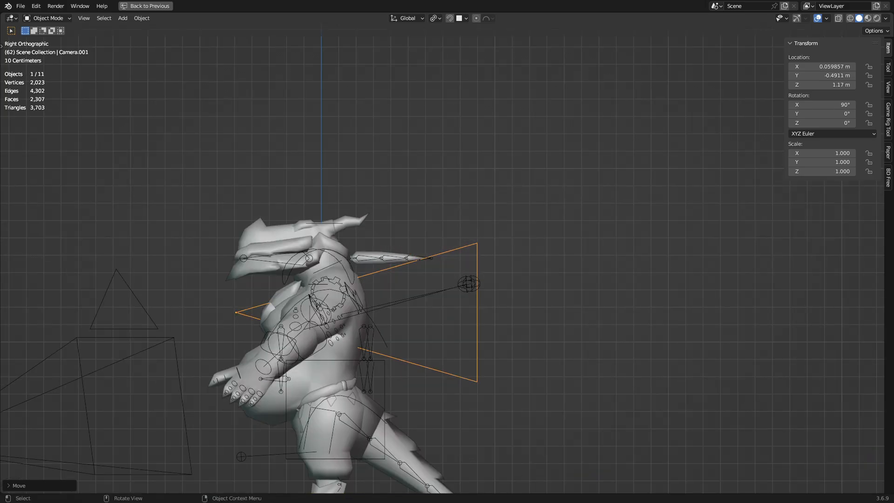
shift+middle_drag(448, 251, 562, 196)
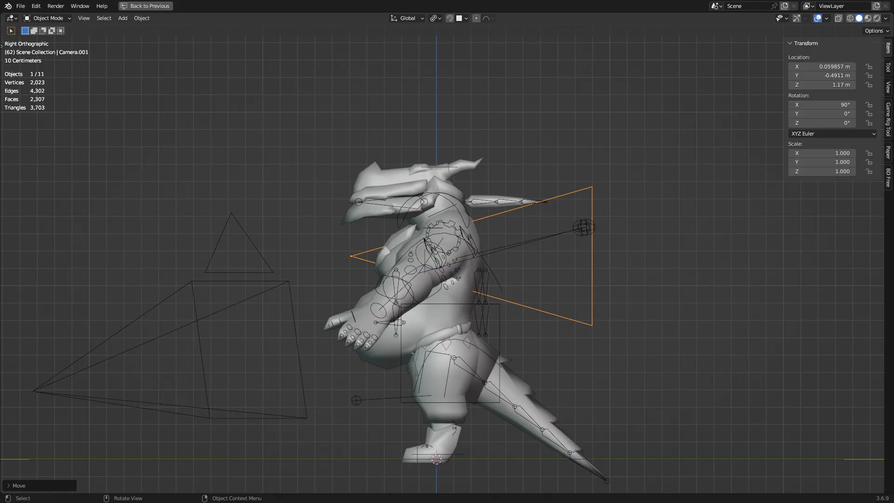
key(KP_0)
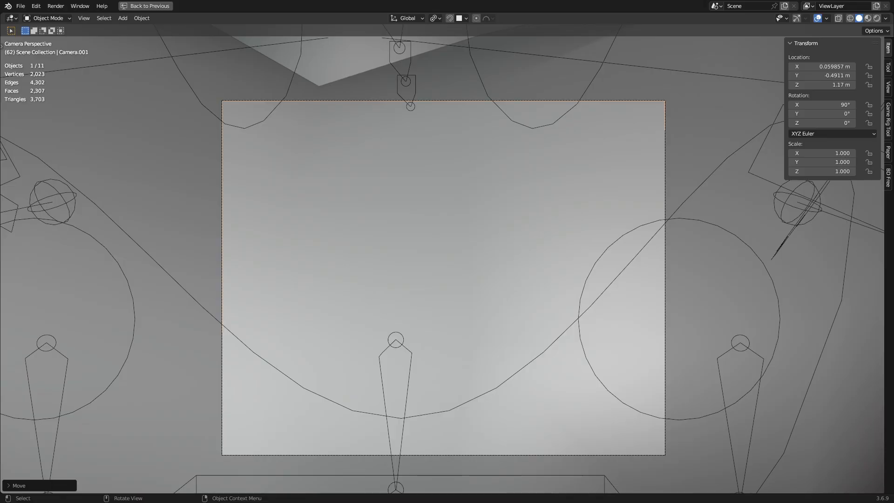
key(g)
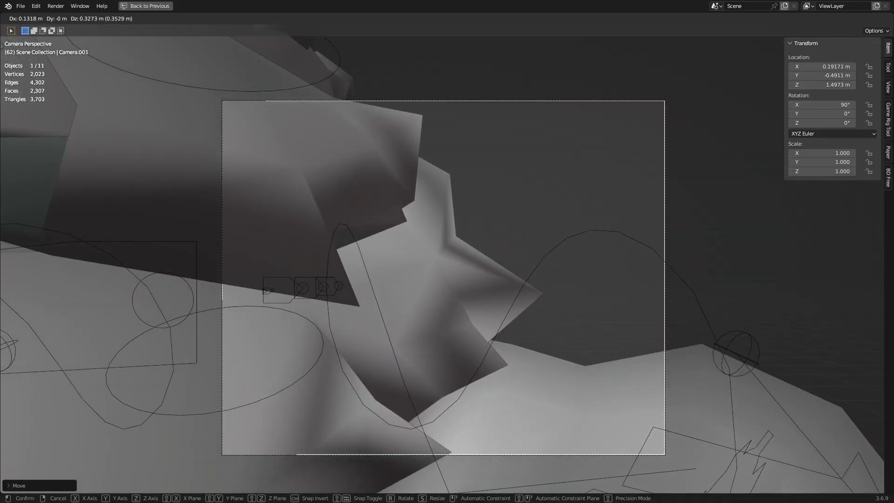
key(Return)
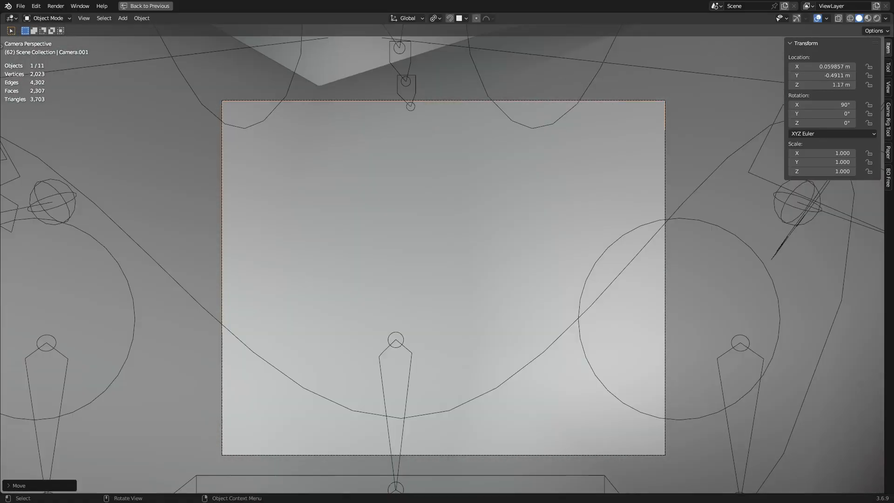
Examine the camera frame around the character's chest by zooming the camera view in and out
scroll(446, 266, down, 5)
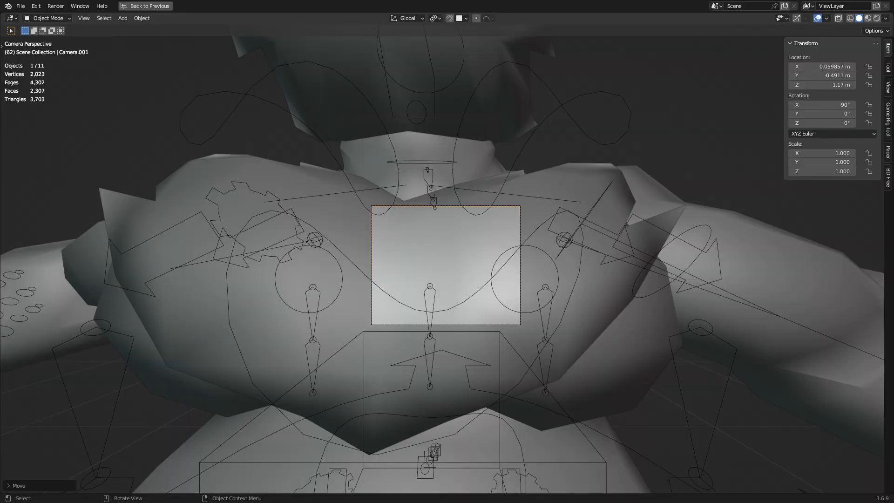
scroll(446, 265, up, 6)
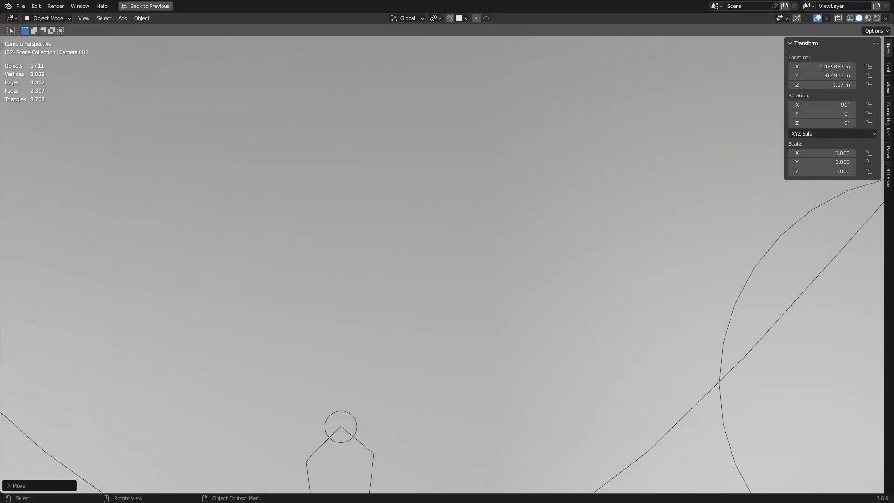
scroll(445, 268, down, 6)
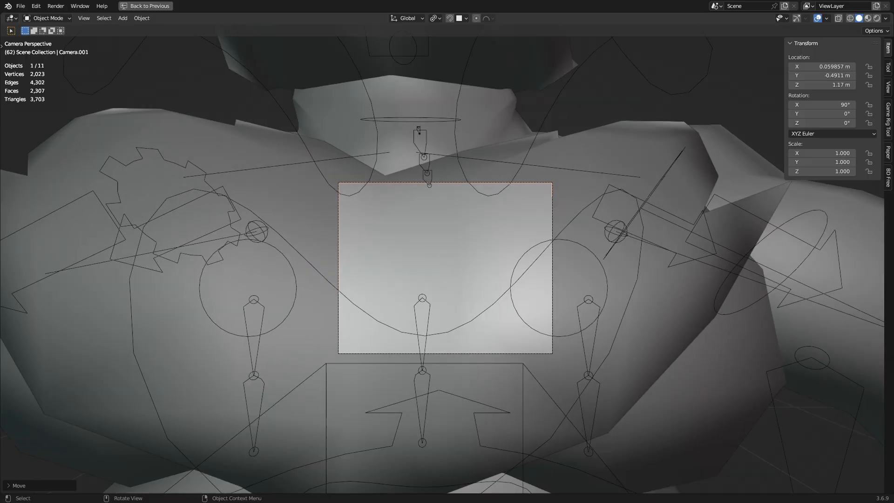
scroll(445, 268, up, 3)
scroll(445, 268, down, 3)
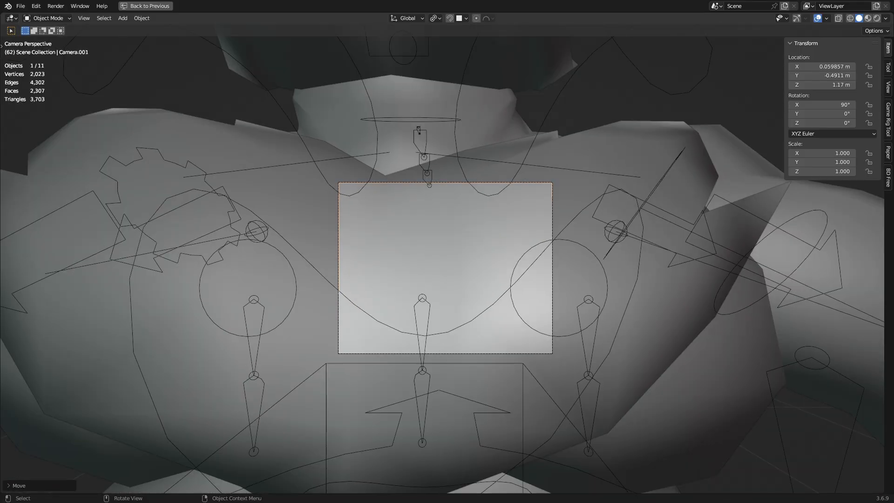
scroll(446, 268, down, 2)
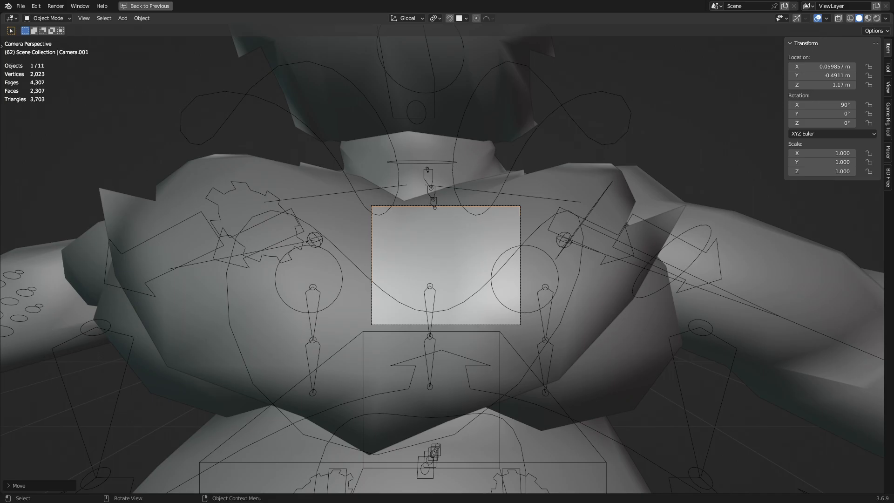
scroll(446, 268, up, 2)
scroll(445, 265, up, 5)
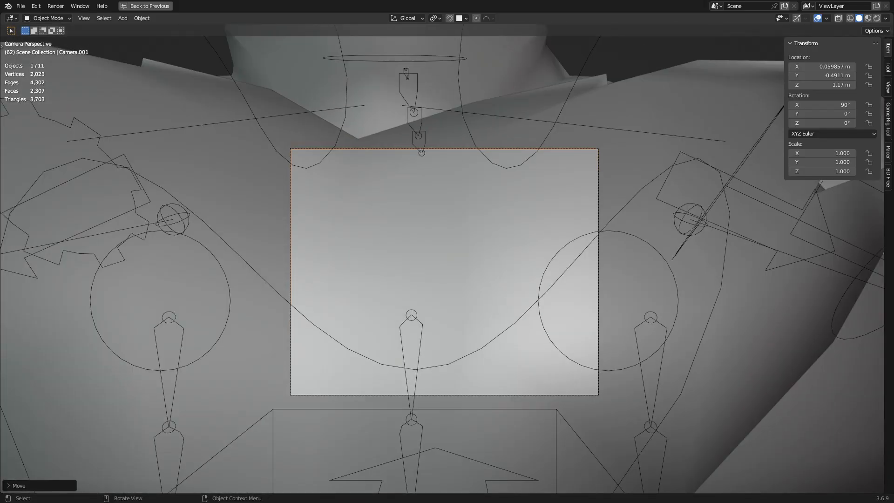
Restore the multi-editor layout with the camera seen from outside, check the viewport's view settings, and hide the sidebar
middle_drag(448, 261, 706, 266)
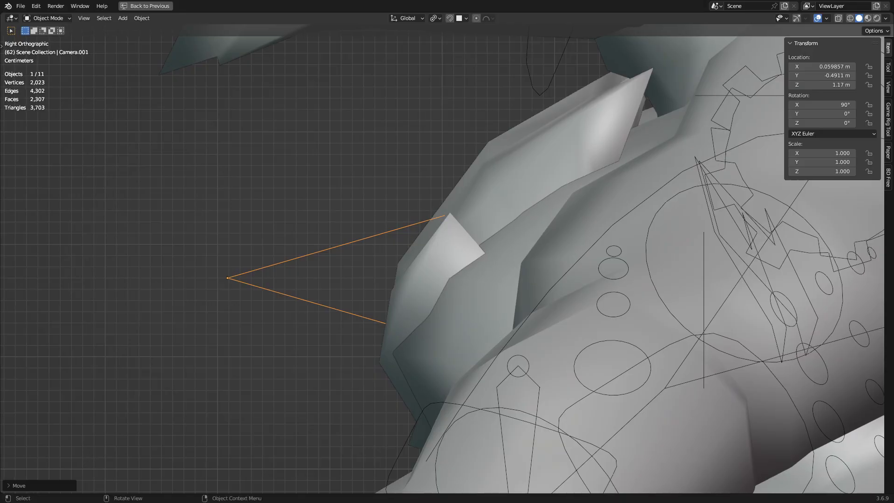
scroll(466, 261, down, 6)
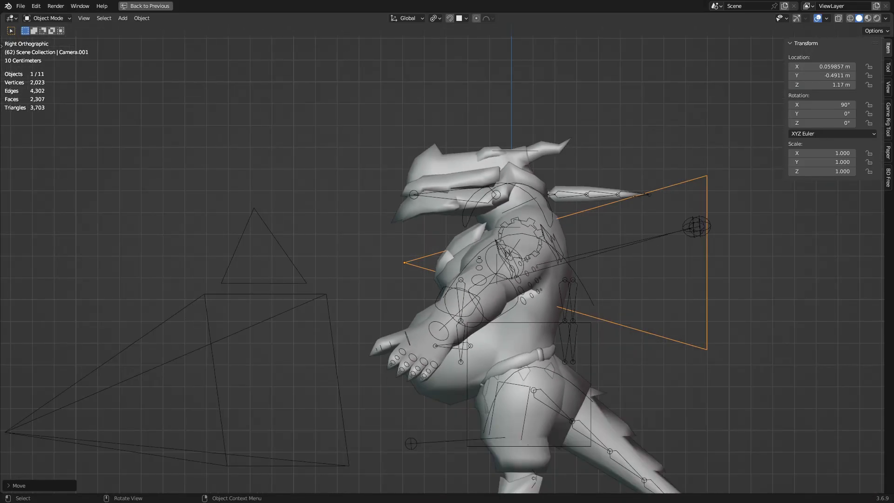
middle_drag(448, 261, 373, 256)
key(ctrl+space)
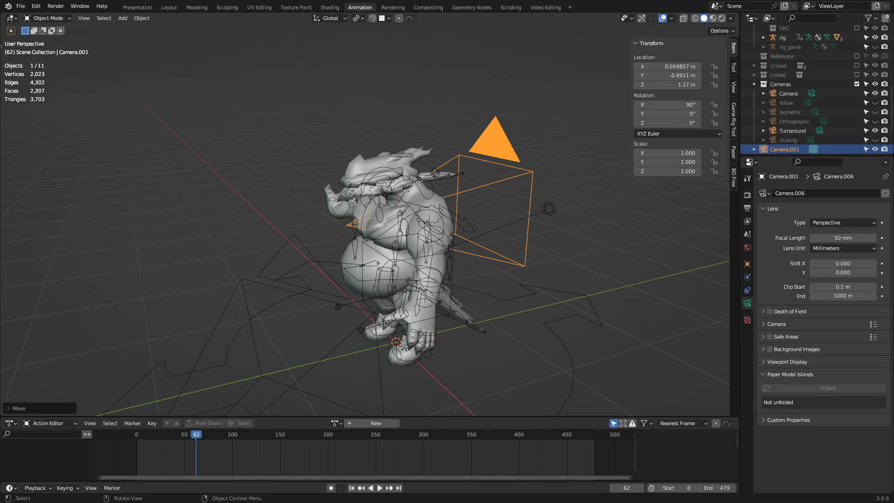
click(734, 87)
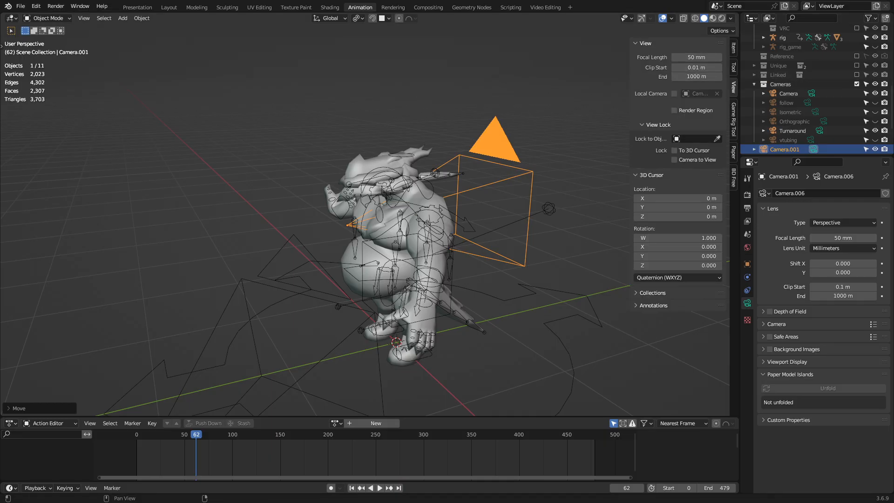
mouse_move(697, 57)
mouse_down()
mouse_move(648, 57)
mouse_move(697, 57)
mouse_up()
key(n)
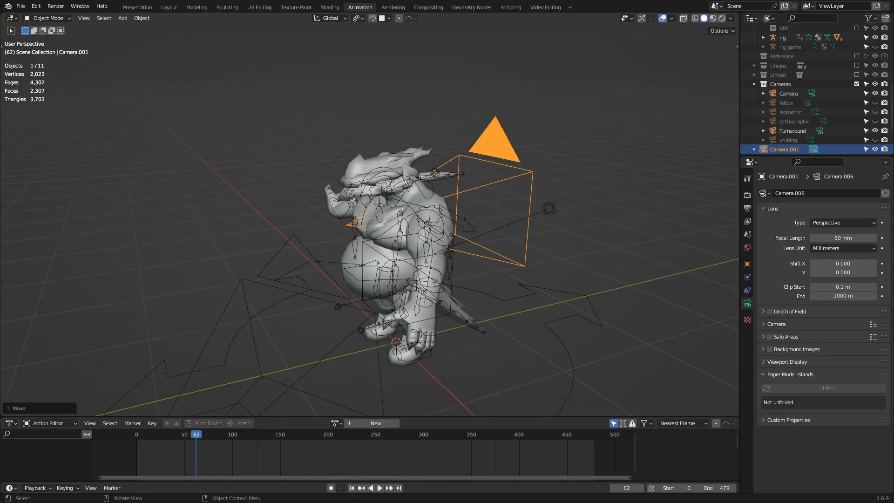
Try adjusting the new camera's focal length, cancelling the change
key(ctrl+z)
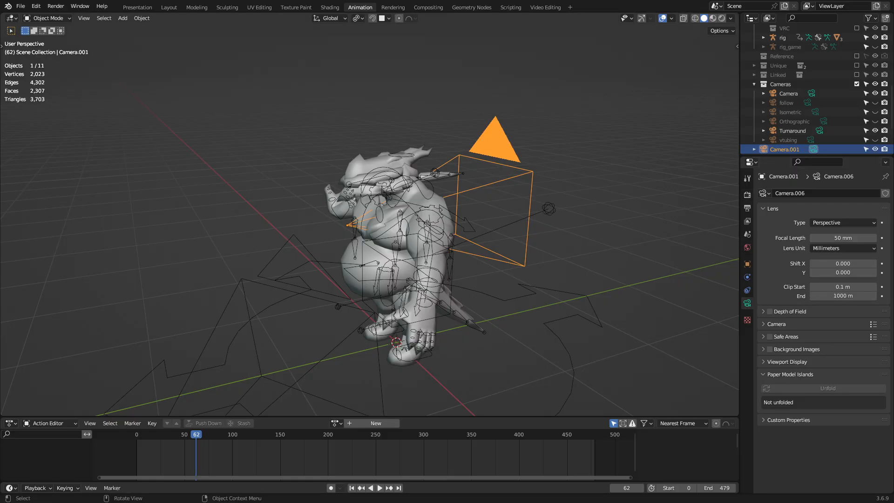
drag(843, 238, 882, 238)
key(Escape)
Move the new camera away from the character's chest, out in front of the body
key(g)
click(280, 252)
middle_drag(280, 252, 356, 285)
key(g)
key(Escape)
Try another lens unit for the new camera and set it back to Millimeters
click(844, 249)
click(838, 269)
click(845, 248)
click(843, 259)
Reposition the new camera in front of the character and check the framing through the camera view
middle_drag(559, 266, 440, 223)
key(g)
click(347, 219)
mouse_move(347, 220)
middle_down()
mouse_move(250, 221)
mouse_move(324, 238)
mouse_move(363, 221)
middle_up()
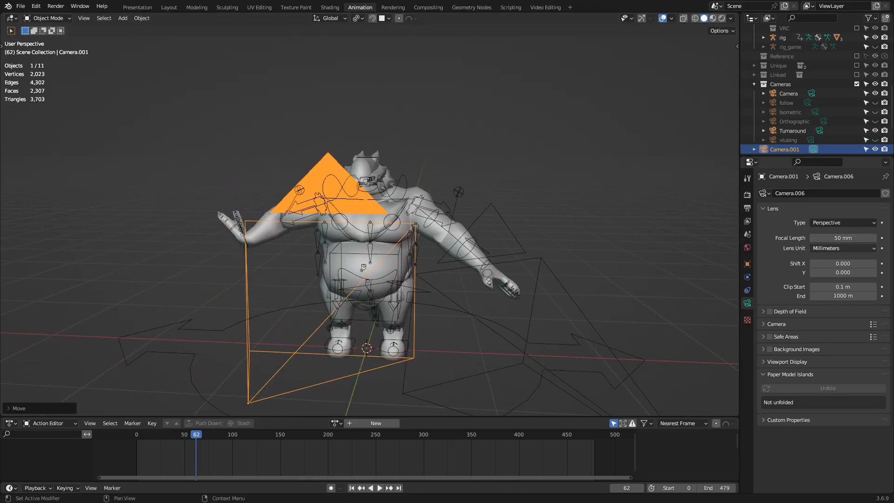
middle_drag(420, 233, 447, 233)
key(KP_0)
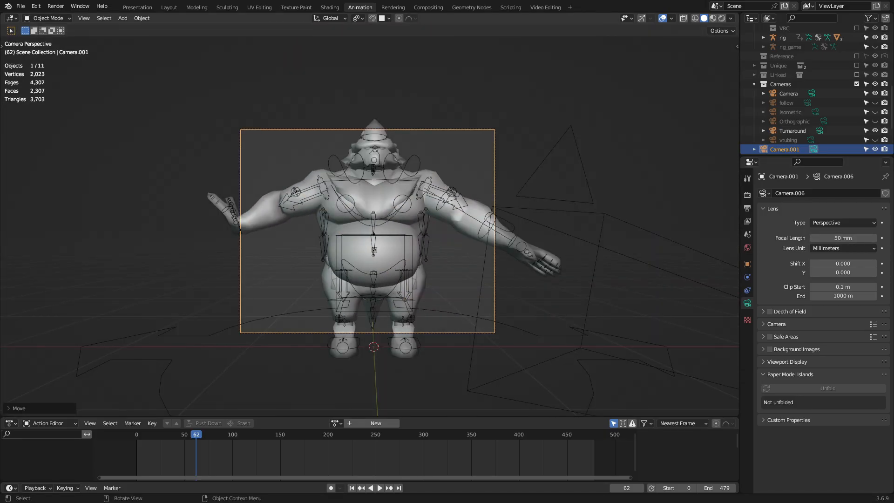
scroll(367, 231, up, 1)
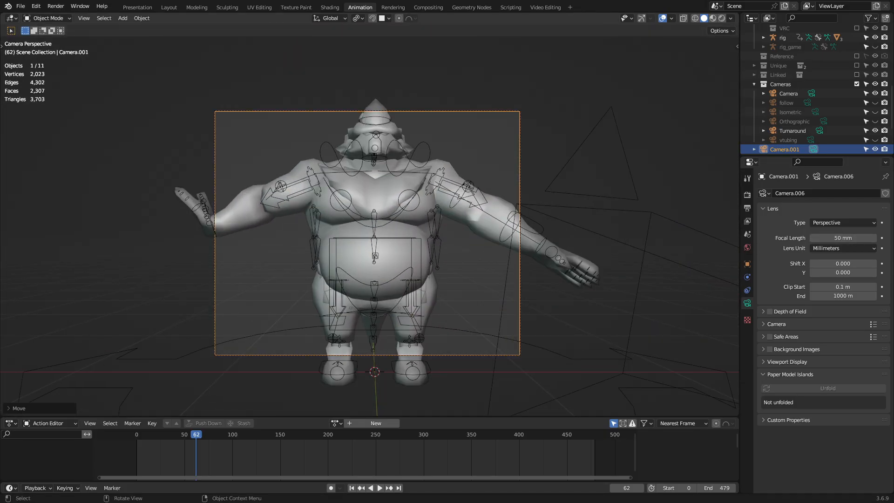
Set the new camera's focal length to 11 mm, then move the camera toward the character along the global Y axis and look through it
drag(844, 238, 825, 238)
middle_drag(470, 223, 410, 224)
scroll(347, 226, down, 2)
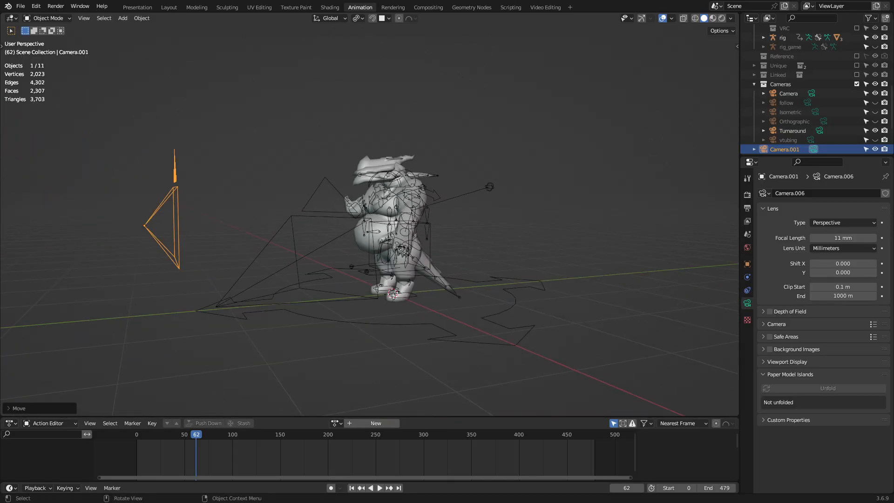
key(KP_3)
key(g)
key(y)
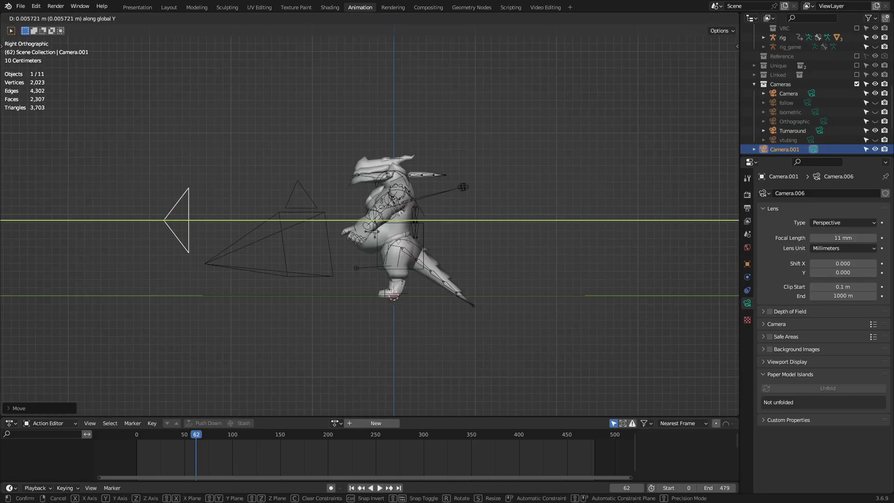
key(Return)
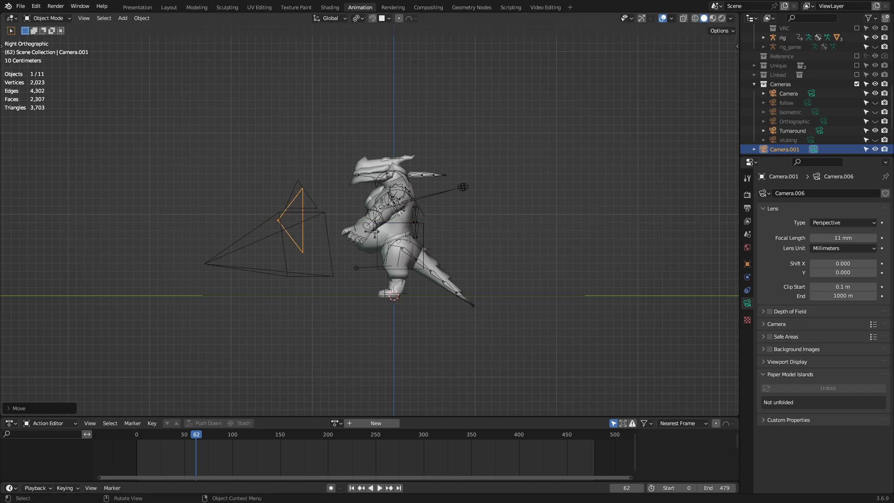
key(KP_0)
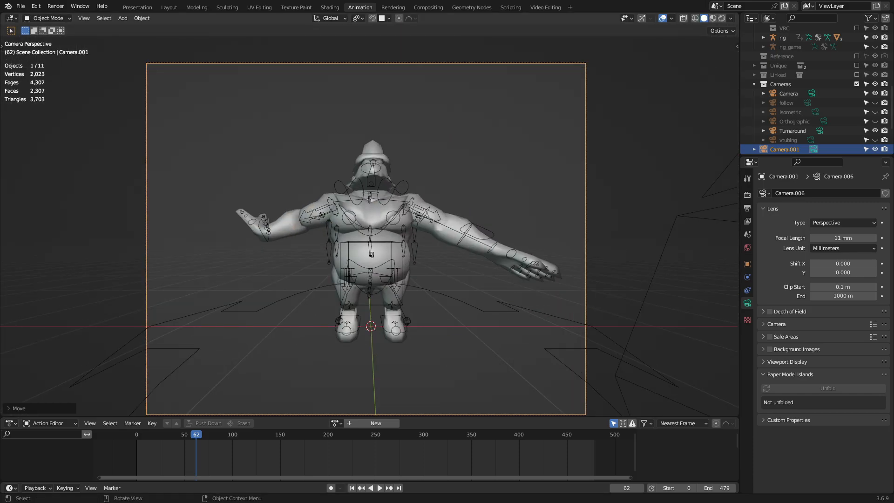
Move the camera about 0.63 m closer to the character along its local Z axis
key(g)
key(y)
key(y)
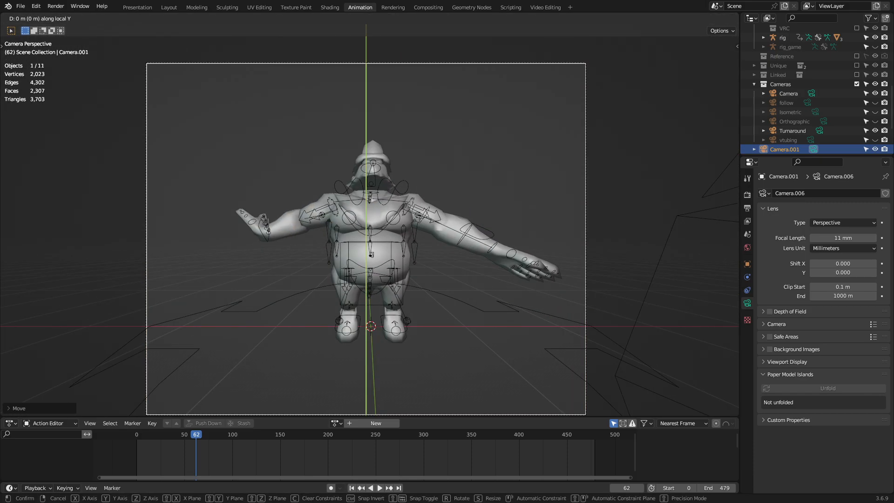
key(z)
key(z)
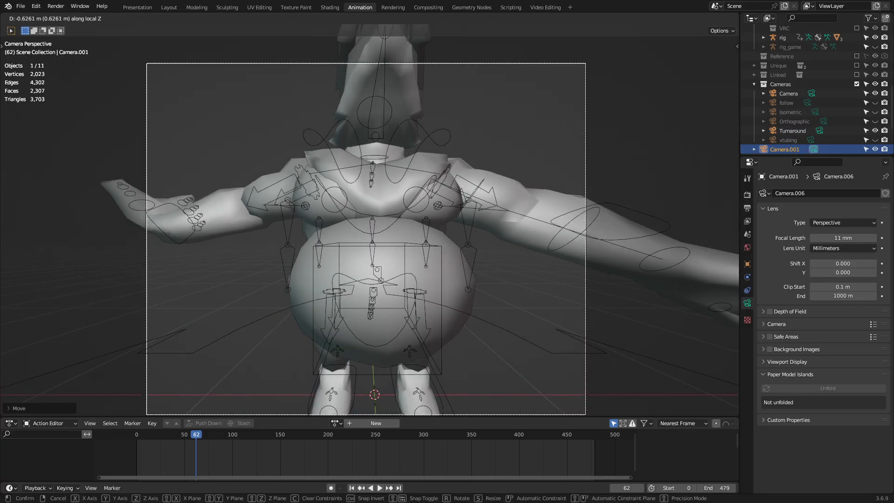
click(373, 233)
Set the camera's focal length to 50 mm and pull the camera back along its local Z axis until the whole body fits vertically
click(843, 238)
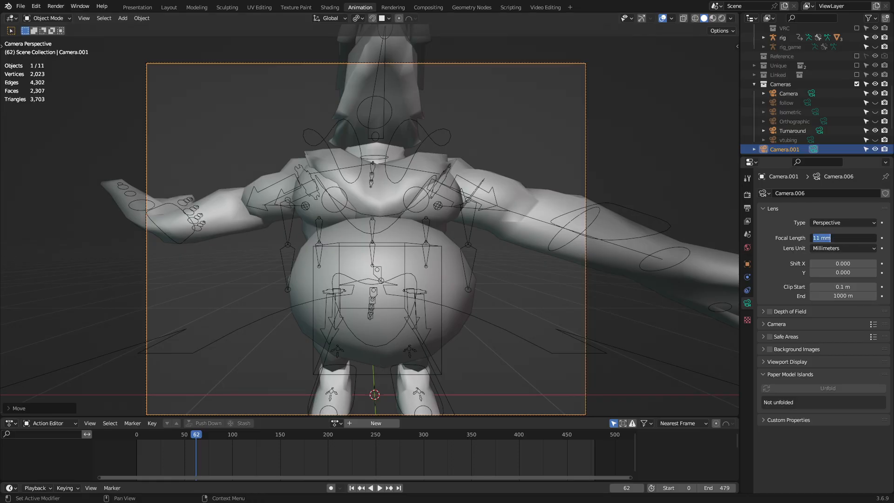
text(50)
key(Return)
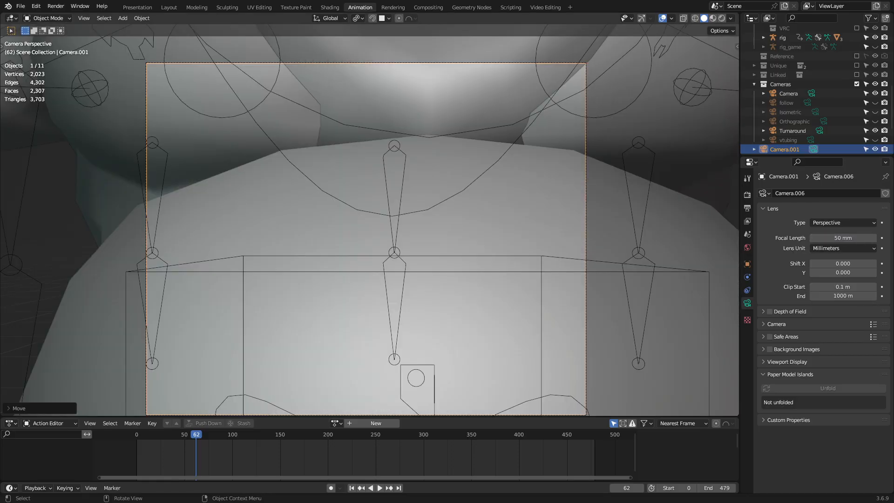
key(g)
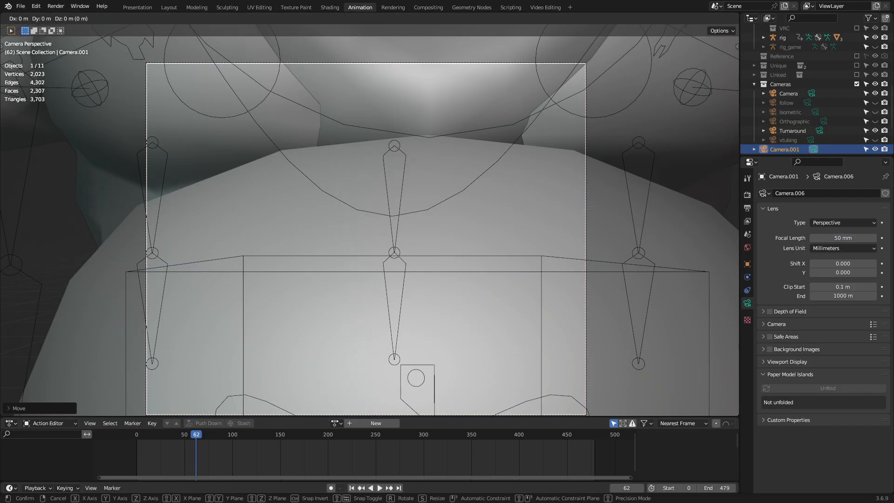
key(z)
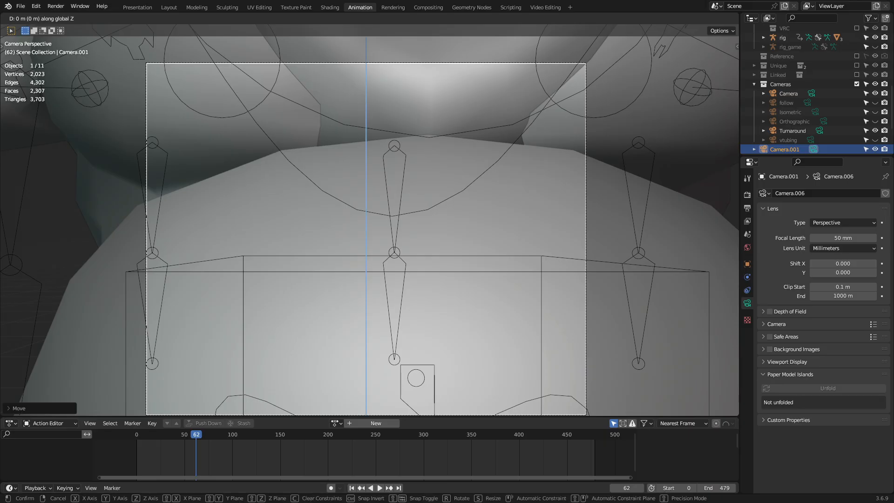
key(z)
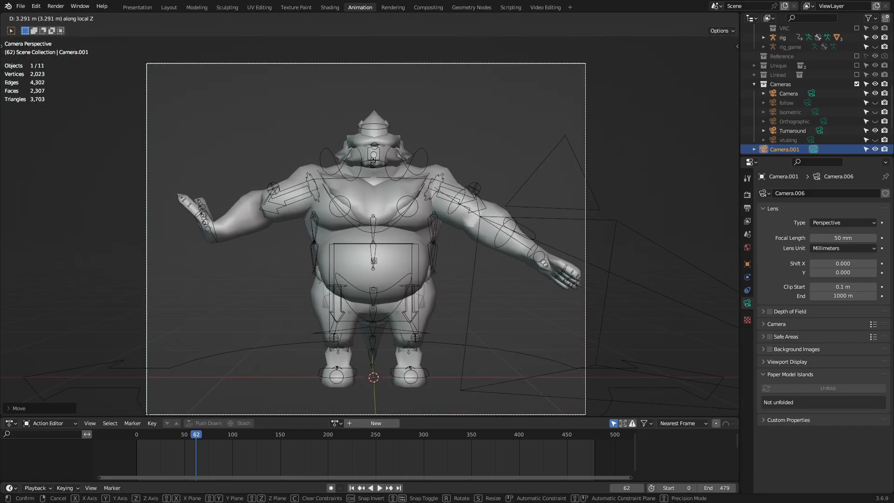
key(Return)
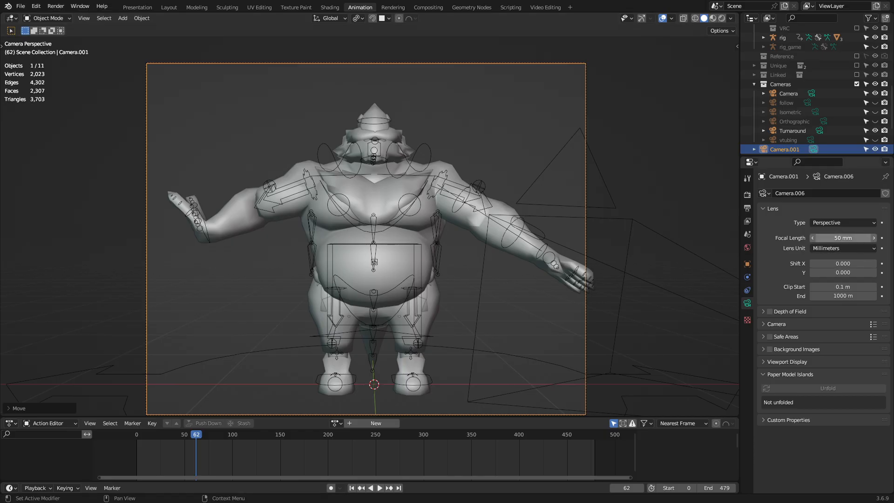
Set the camera's focal length to 120 mm and adjust its distance along local Z until the whole character fits the frame
click(843, 238)
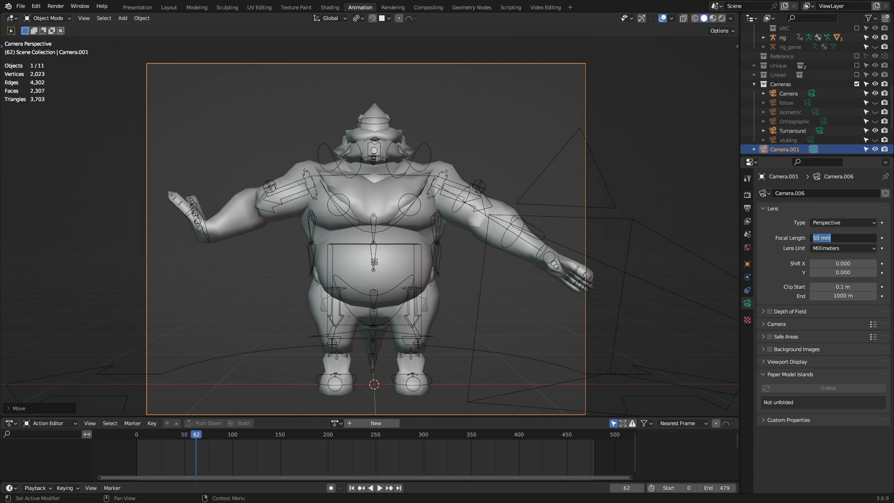
text(120)
key(Return)
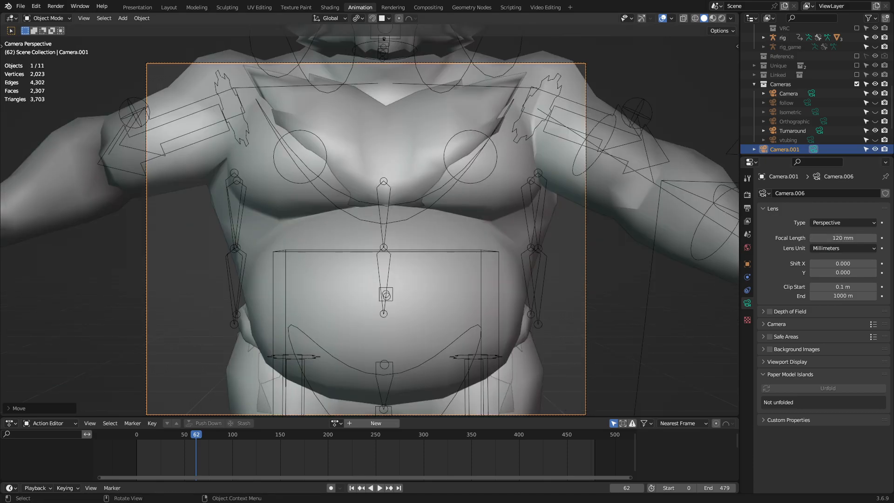
key(g)
key(z)
key(z)
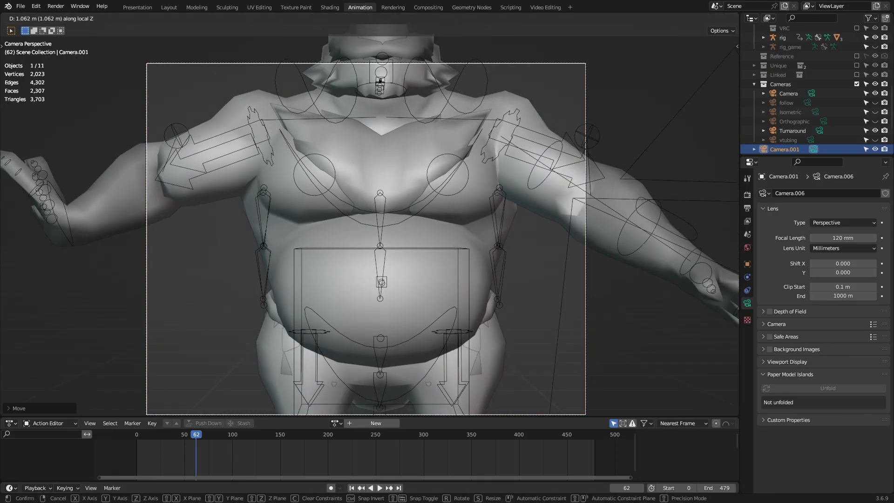
key(Return)
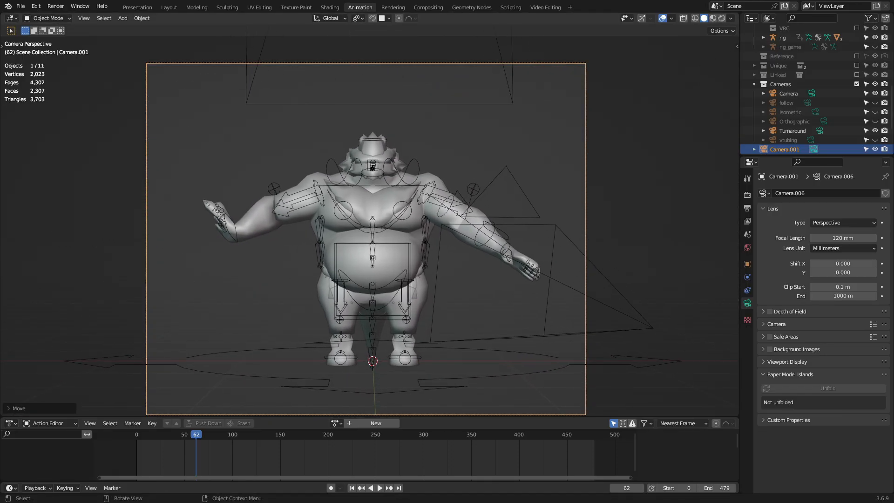
key(g)
key(z)
key(z)
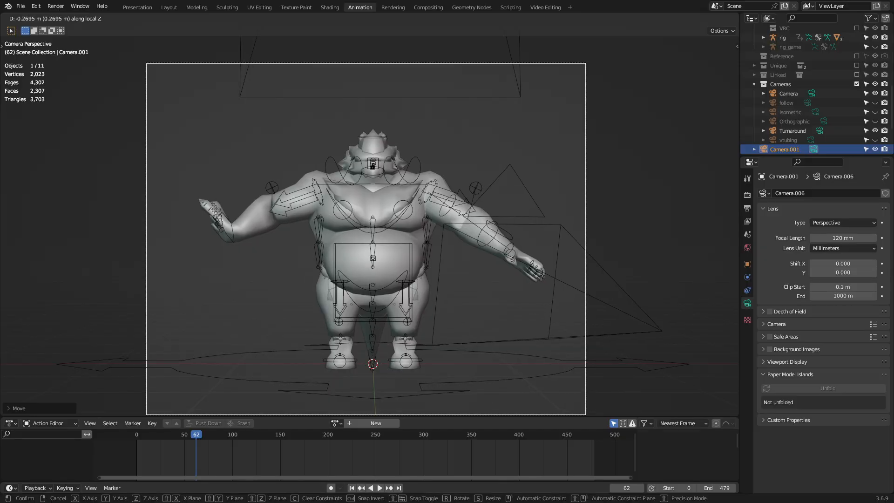
key(Return)
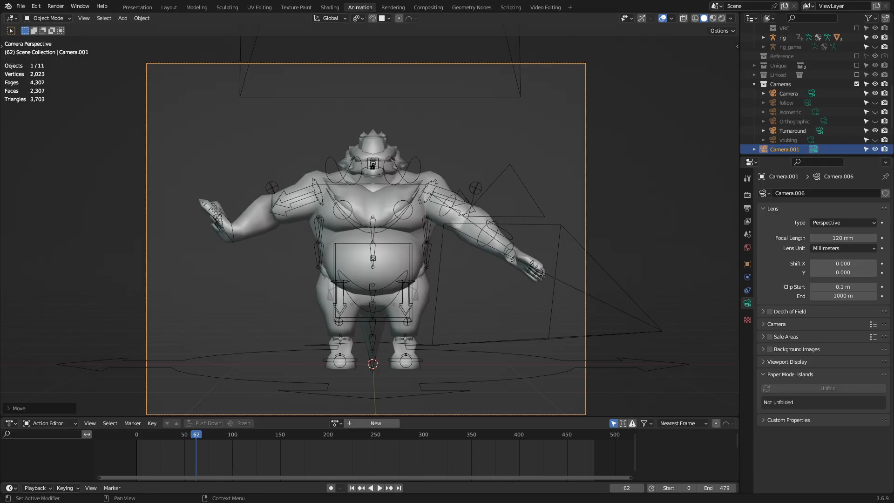
Set the camera's focal length to 20 mm and move the camera closer along local Z until the character fills the frame similarly
click(834, 238)
text(20)
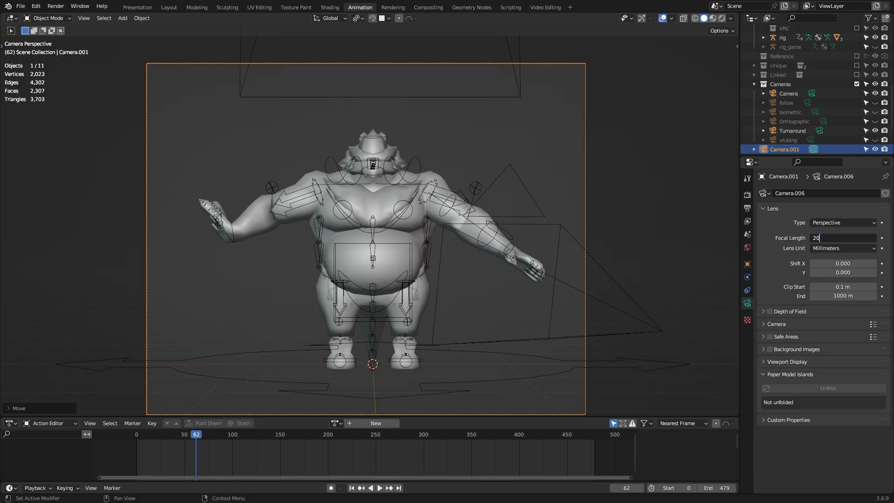
key(Return)
key(g)
key(z)
key(z)
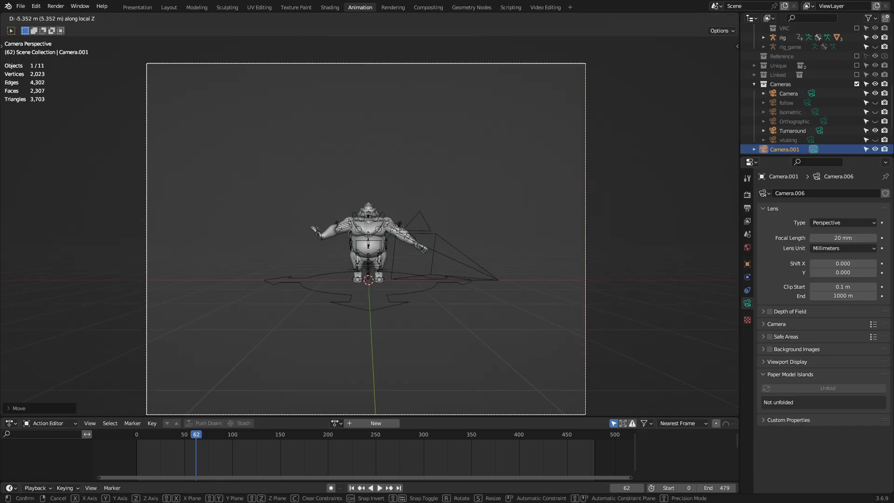
key(Return)
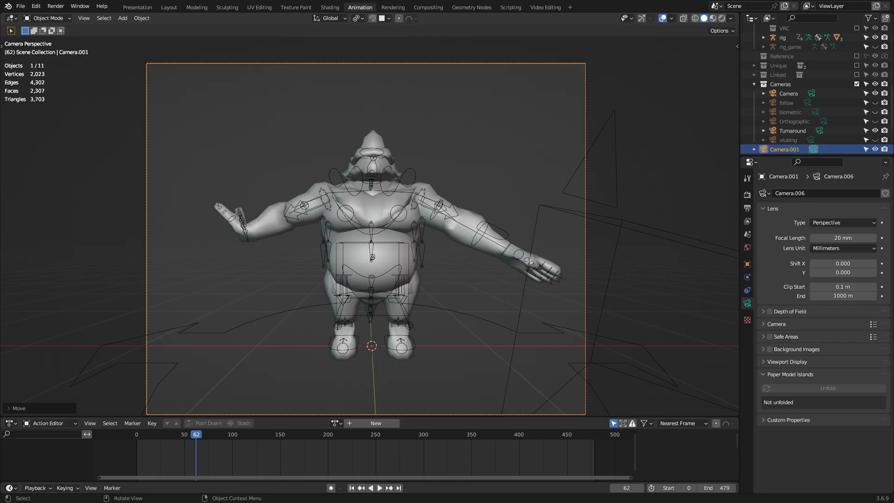
Try moving the character rig about 1 m toward the camera along the global Y axis
click(373, 280)
click(372, 277)
key(g)
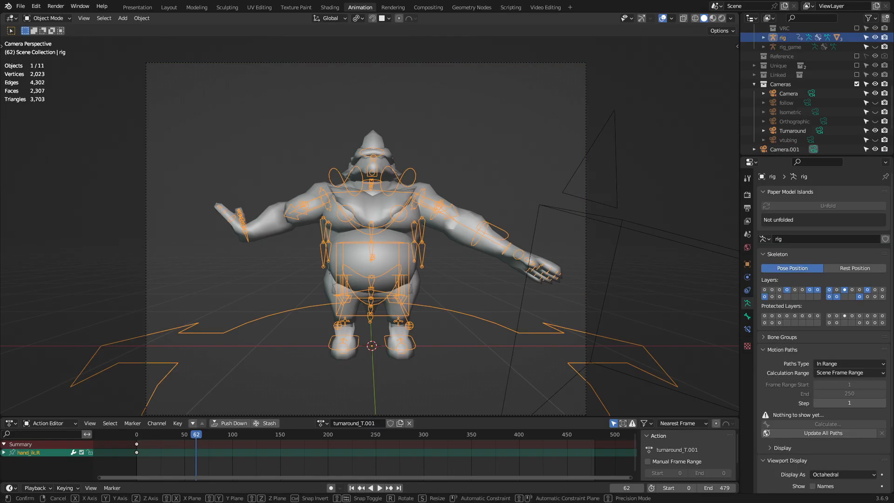
key(y)
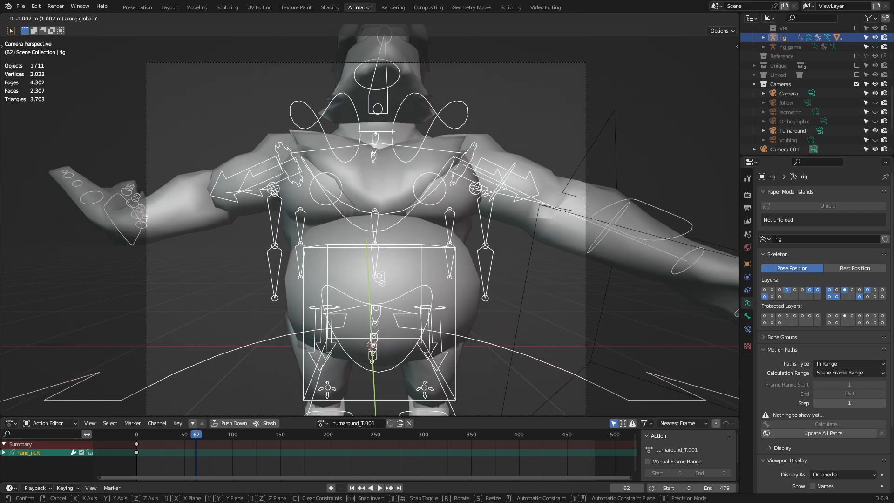
key(Return)
Select Camera.001 in front of the character and examine the lens types offered in its camera settings
middle_drag(392, 223, 326, 242)
scroll(326, 242, down, 9)
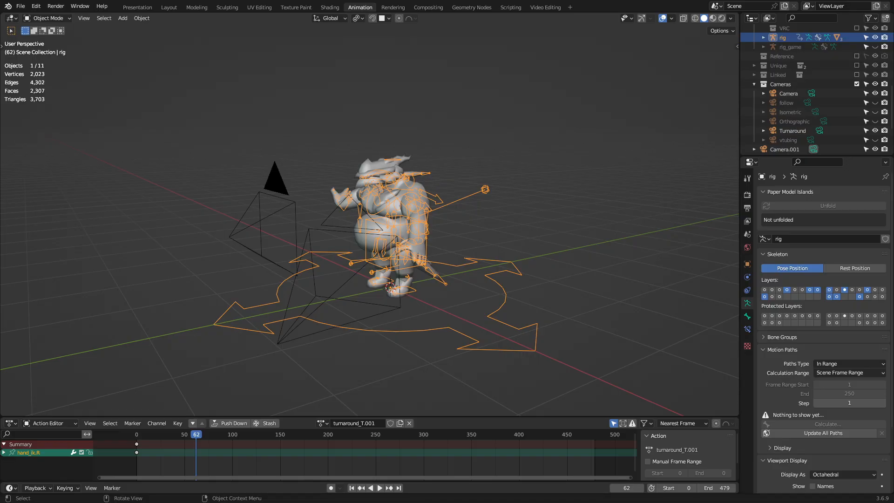
click(296, 220)
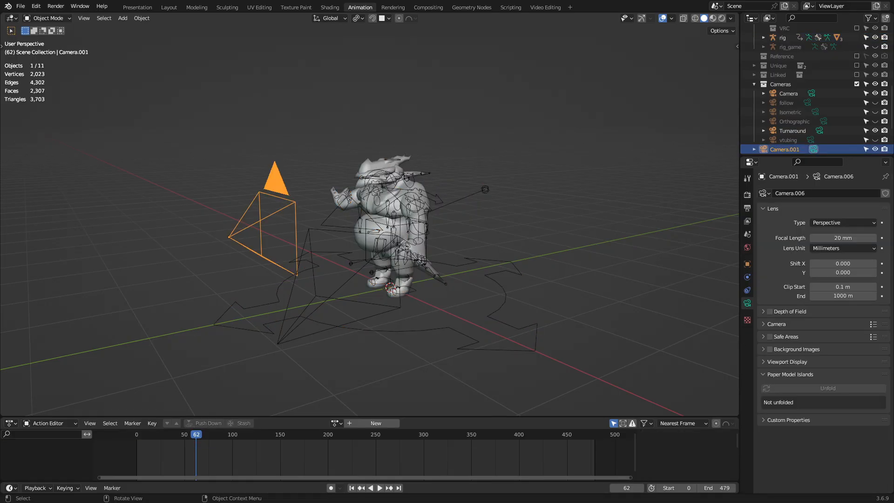
mouse_move(843, 238)
mouse_down()
mouse_move(887, 238)
mouse_move(829, 238)
mouse_up()
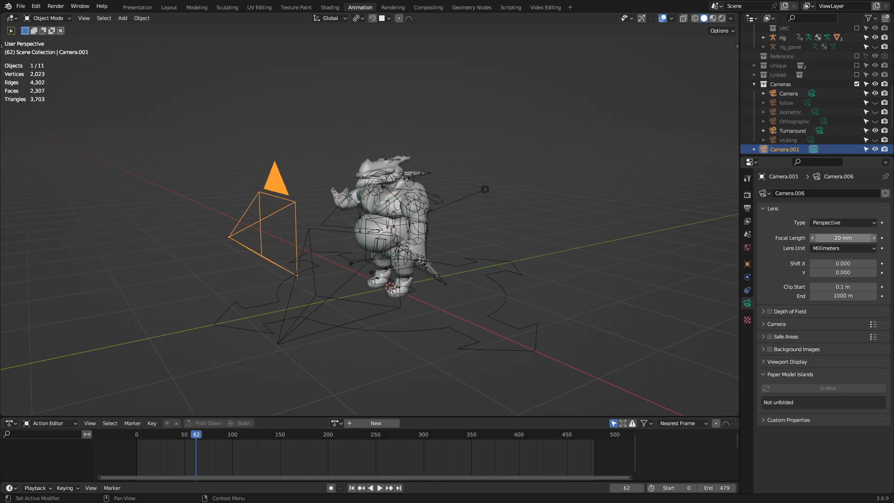
click(843, 222)
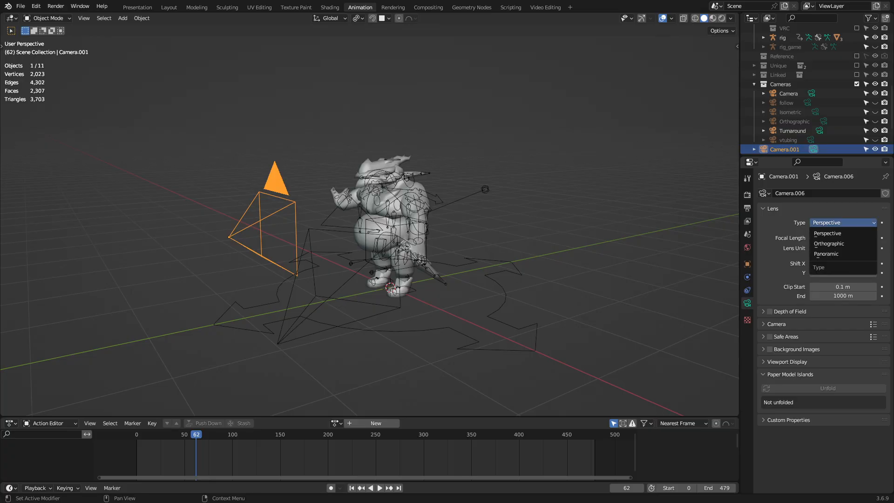
key(Escape)
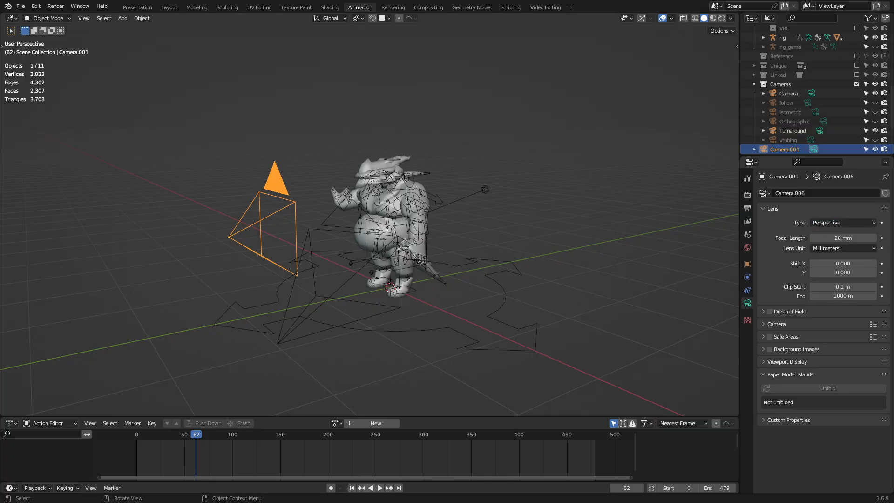
Switch the viewport to orthographic projection and back to perspective to compare how the character looks
scroll(370, 214, up, 1)
mouse_move(370, 214)
middle_down()
mouse_move(406, 244)
mouse_move(384, 219)
middle_up()
key(KP_5)
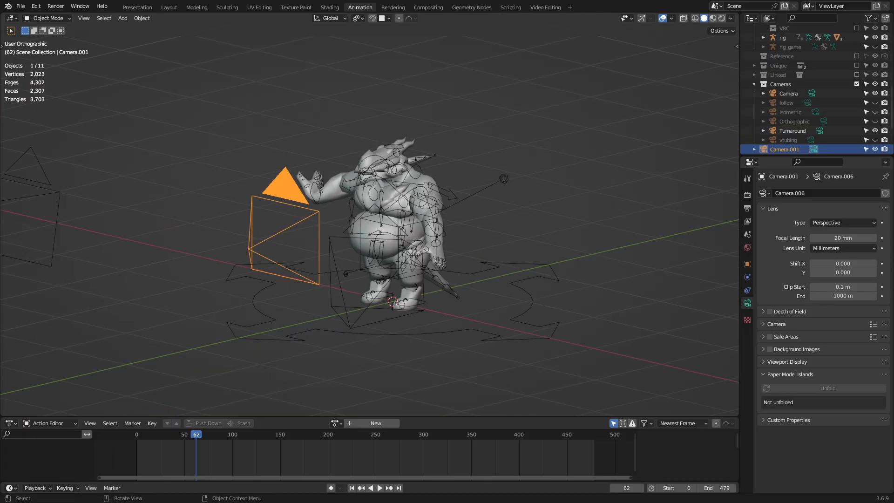
key(KP_5)
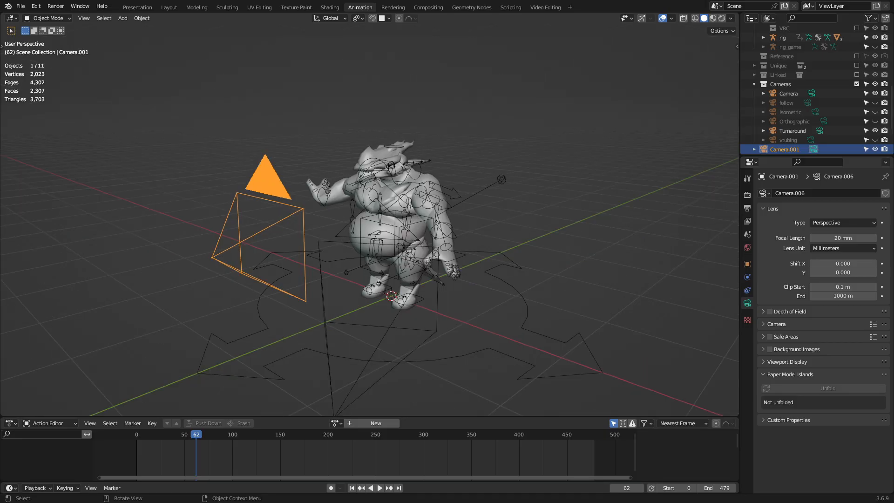
Set the selected camera's focal length to 50 mm
click(843, 238)
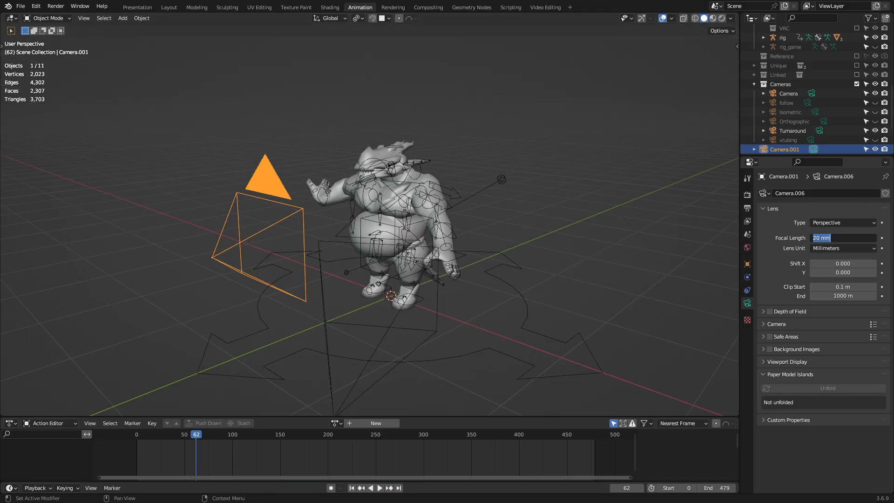
text(50)
key(Return)
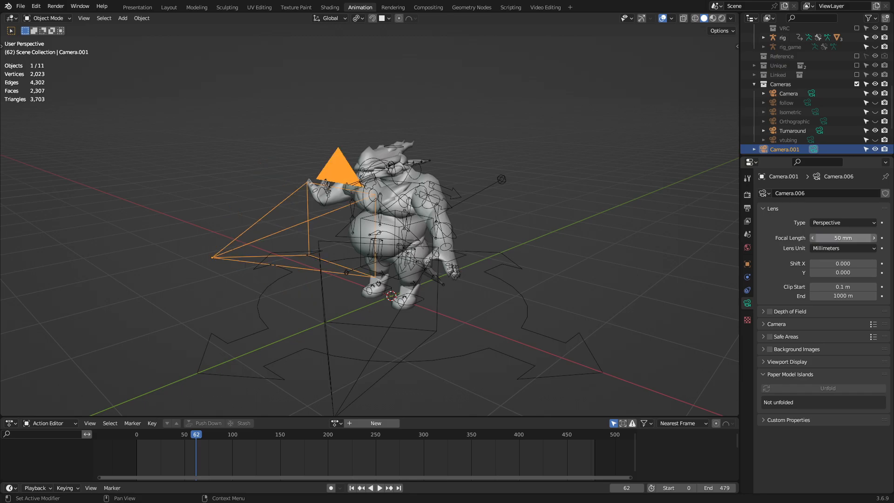
Change the camera's lens type to Orthographic and inspect the character through the camera and from outside
middle_drag(372, 224, 354, 194)
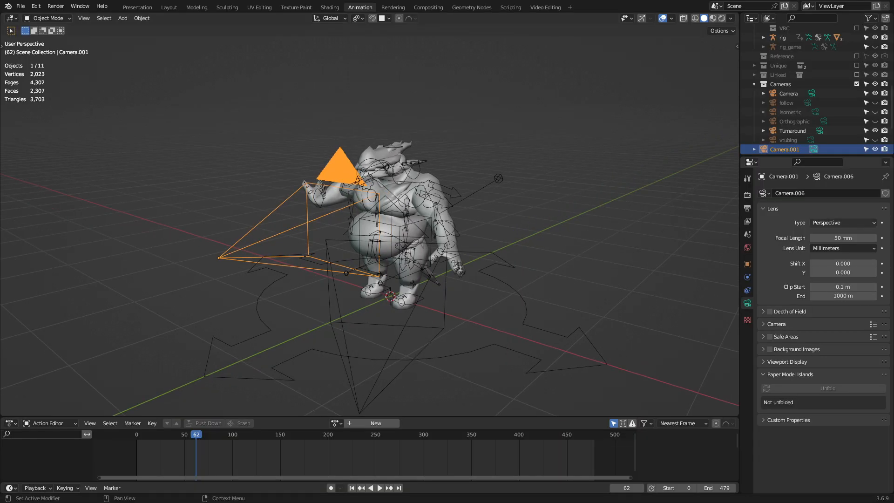
click(841, 222)
click(843, 243)
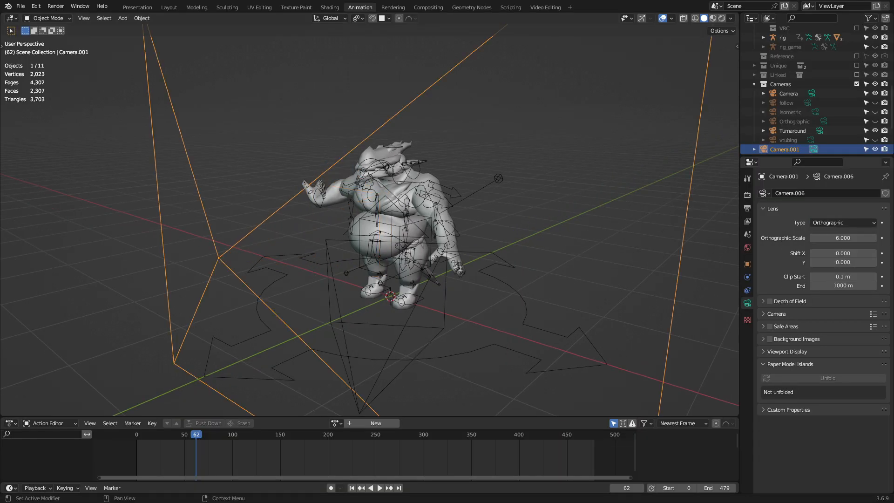
key(KP_0)
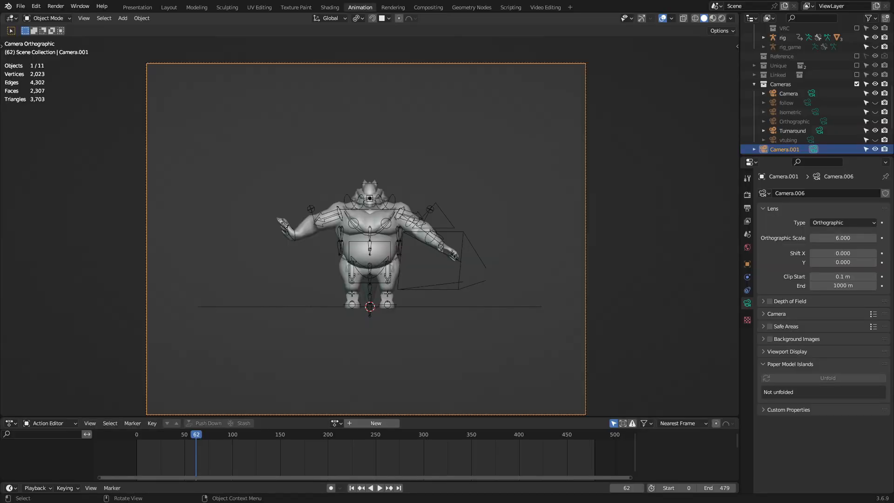
middle_drag(401, 218, 333, 237)
scroll(333, 237, down, 7)
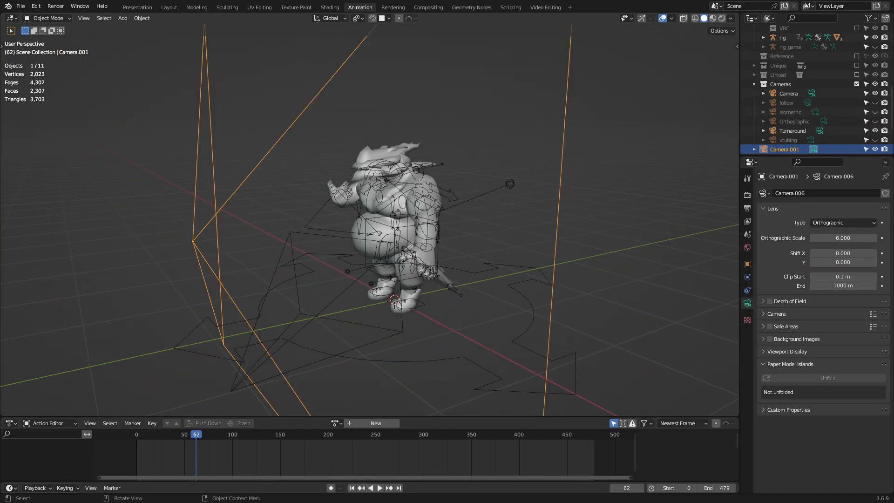
Try moving the orthographic camera about 1.46 m toward the character along its local Z axis in camera view
key(KP_0)
key(y)
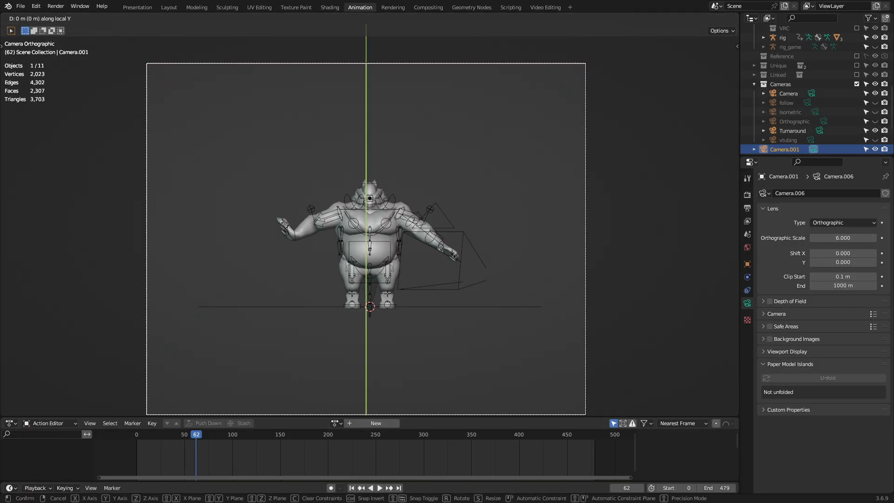
key(Escape)
key(g)
key(z)
key(z)
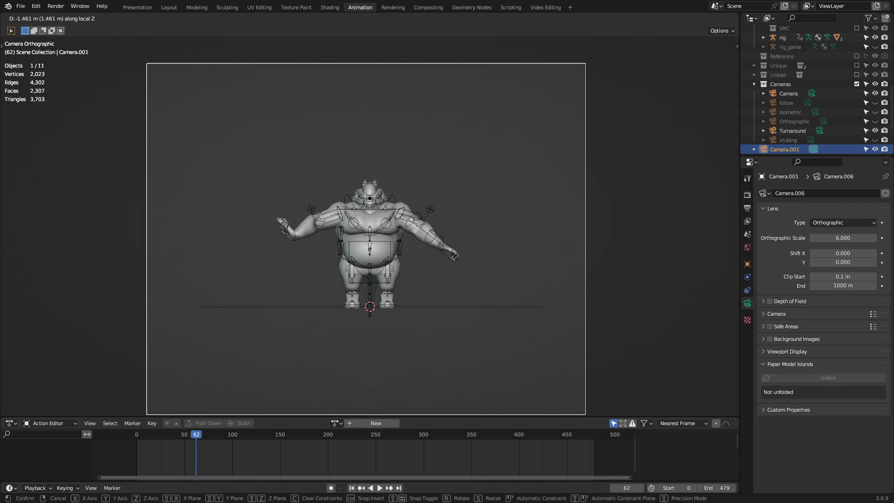
key(Return)
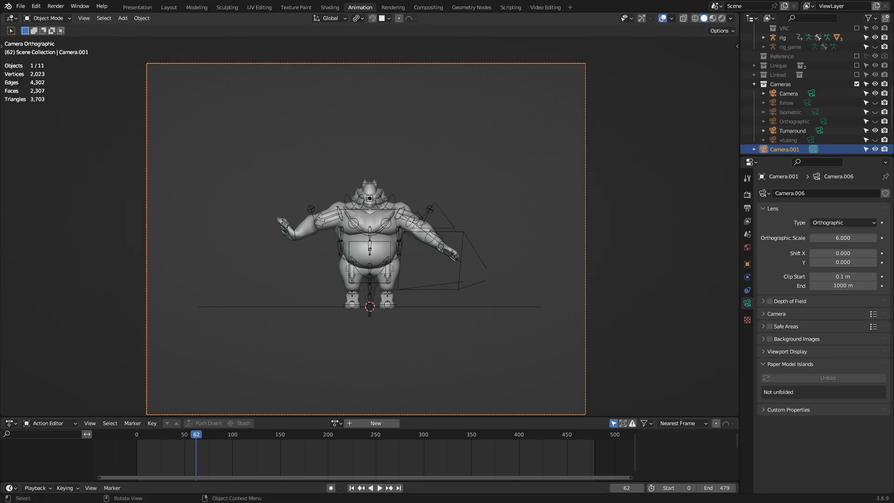
Try moving the orthographic camera about 2.33 m along its local Z axis, far enough to cut into the character
middle_drag(372, 219, 294, 178)
key(KP_0)
key(g)
key(z)
key(z)
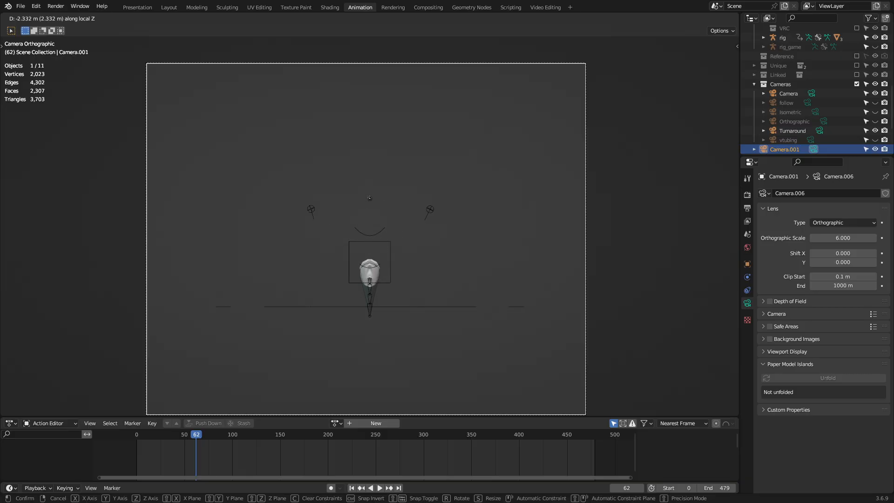
key(Return)
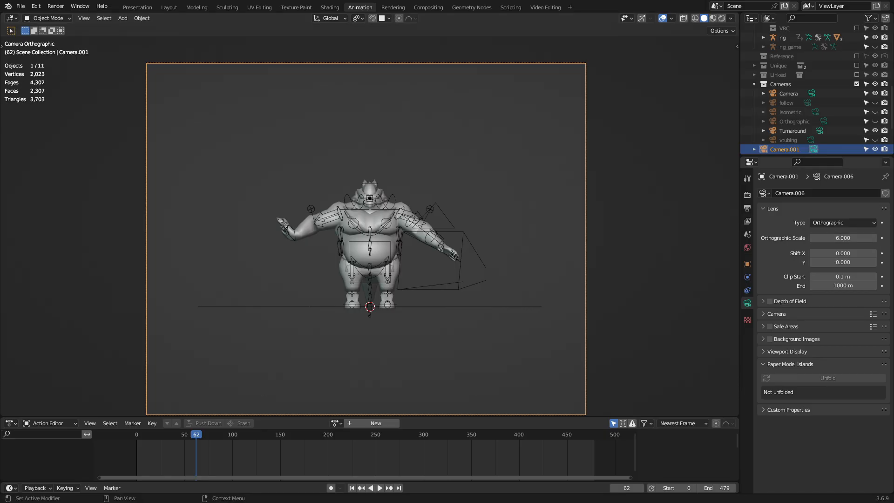
Try adjusting the camera's orthographic scale and inspect the camera frame from outside in perspective
mouse_move(843, 238)
mouse_down()
mouse_move(808, 238)
mouse_move(862, 238)
mouse_move(834, 238)
mouse_move(853, 238)
mouse_up()
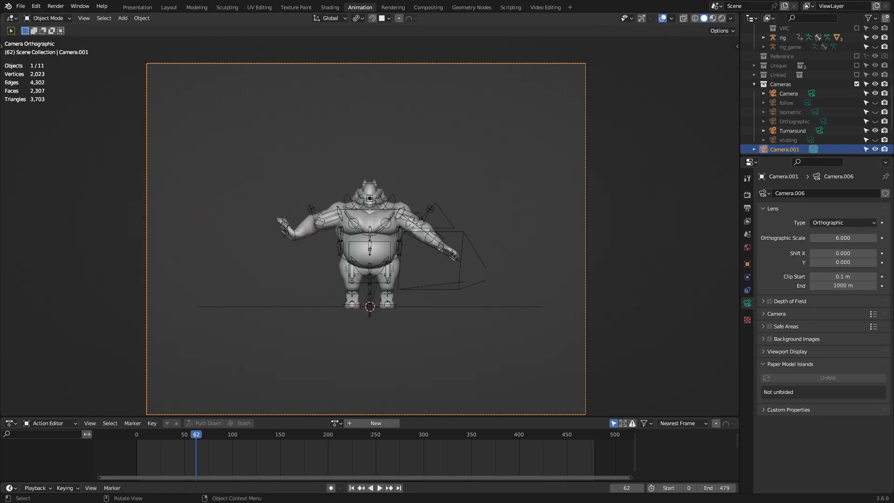
middle_drag(420, 233, 621, 262)
scroll(349, 249, down, 6)
key(KP_5)
scroll(628, 266, down, 3)
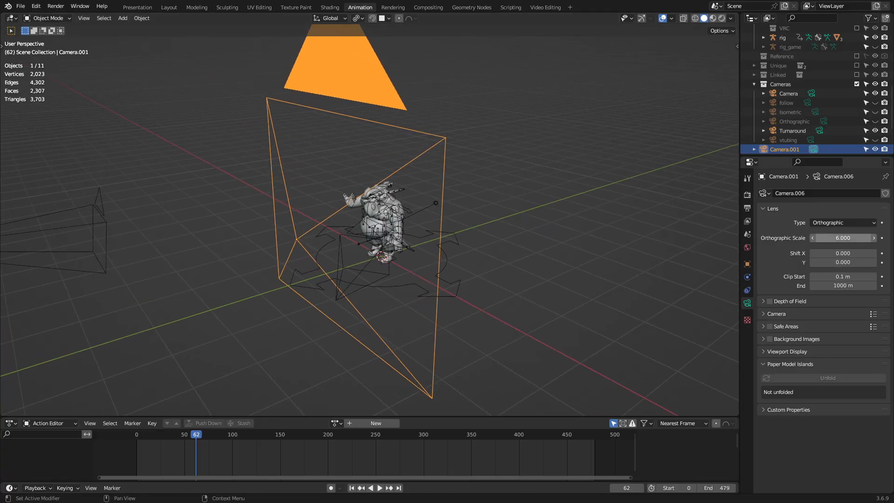
Return the camera to the Perspective lens type and pull it back along local Z until the whole character fits the frame
ctrl+scroll(843, 222, up, 1)
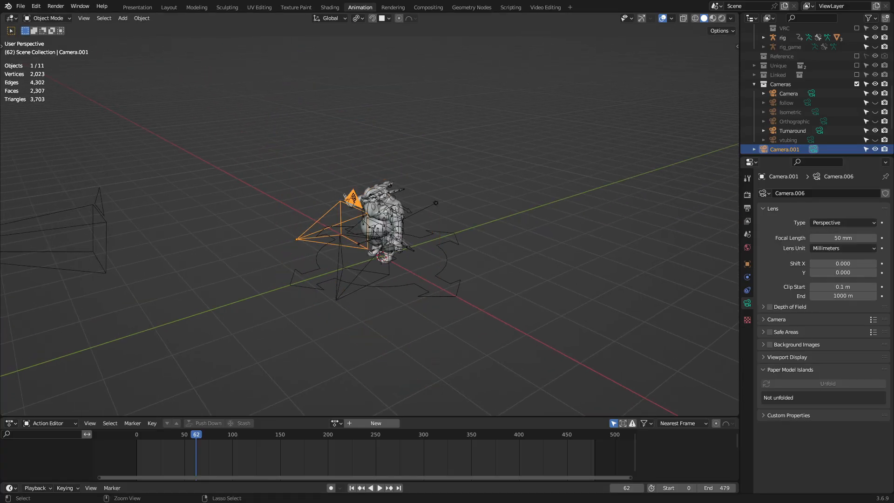
key(BackSpace)
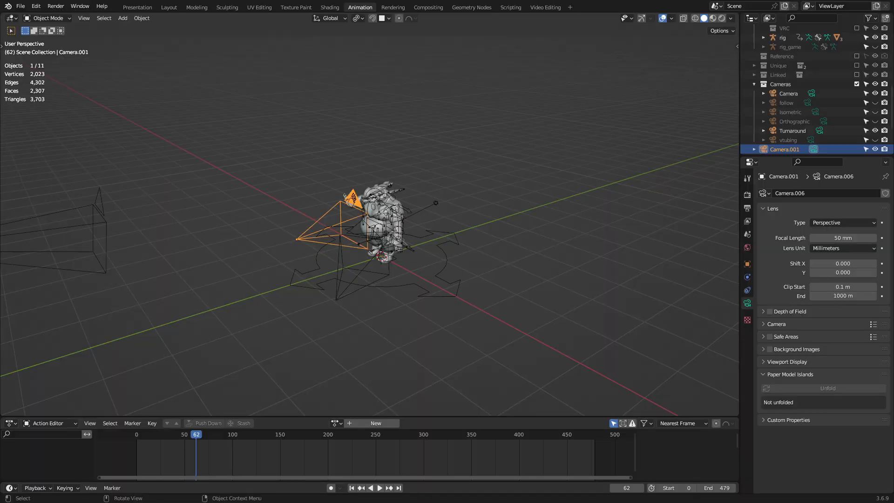
key(KP_0)
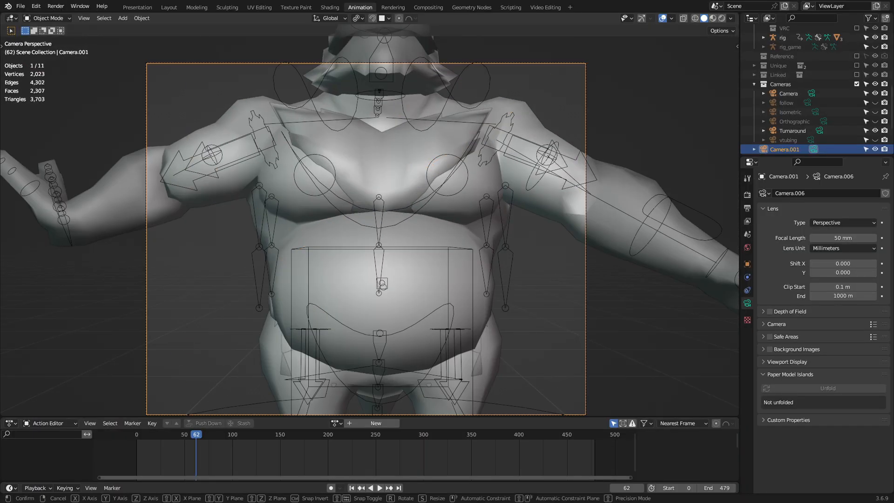
key(g)
key(z)
key(z)
key(Return)
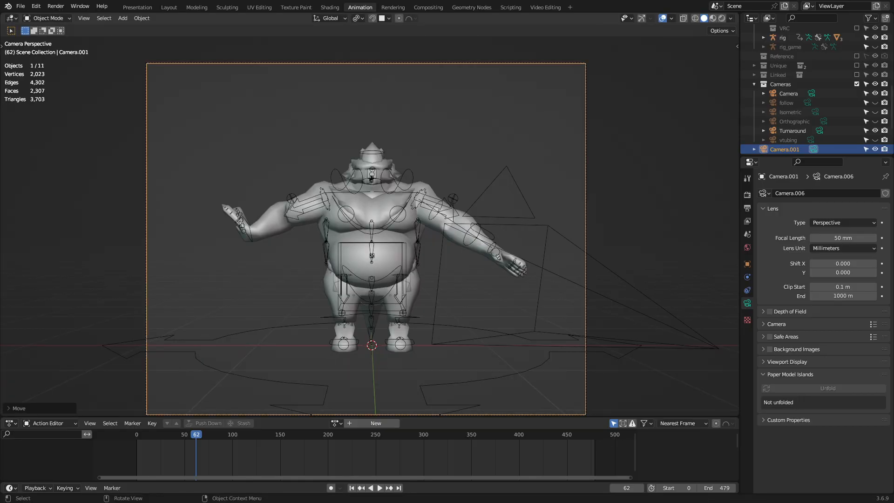
Render the current frame through the camera and close the render window
key(F12)
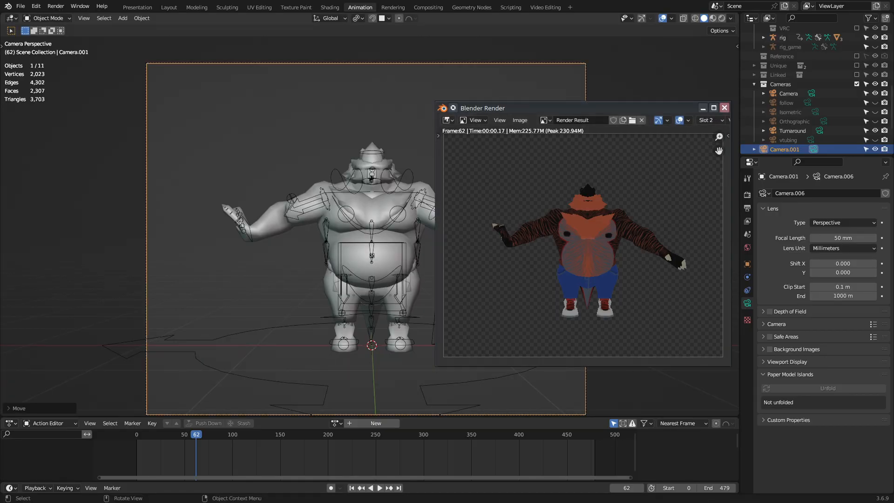
click(724, 107)
scroll(815, 110, up, 10)
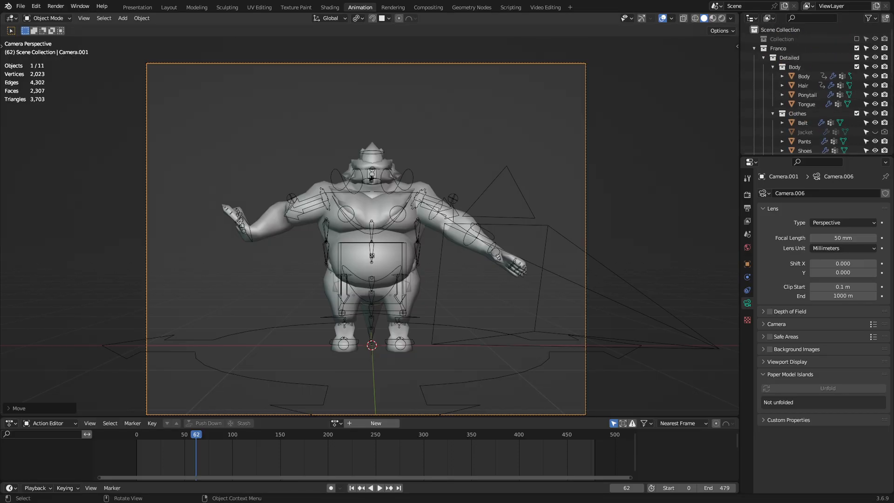
Compare the viewport in Material Preview and Wireframe shading, returning to Solid shading
key(z)
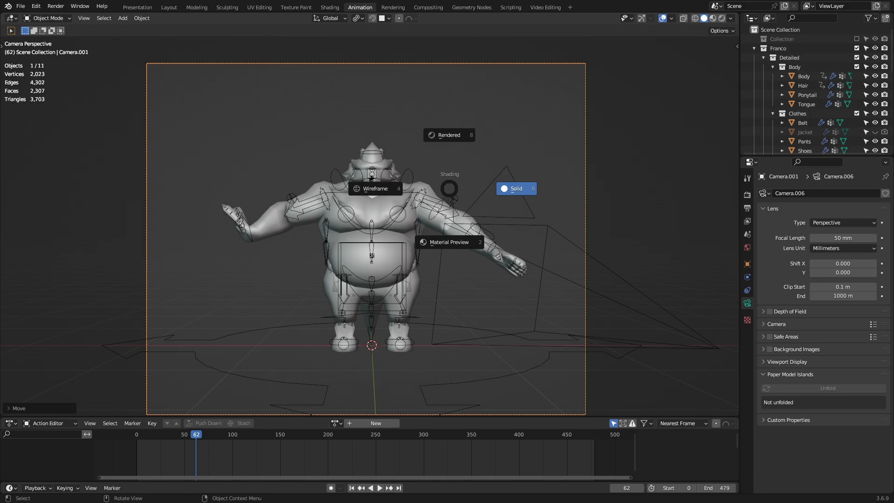
key(2)
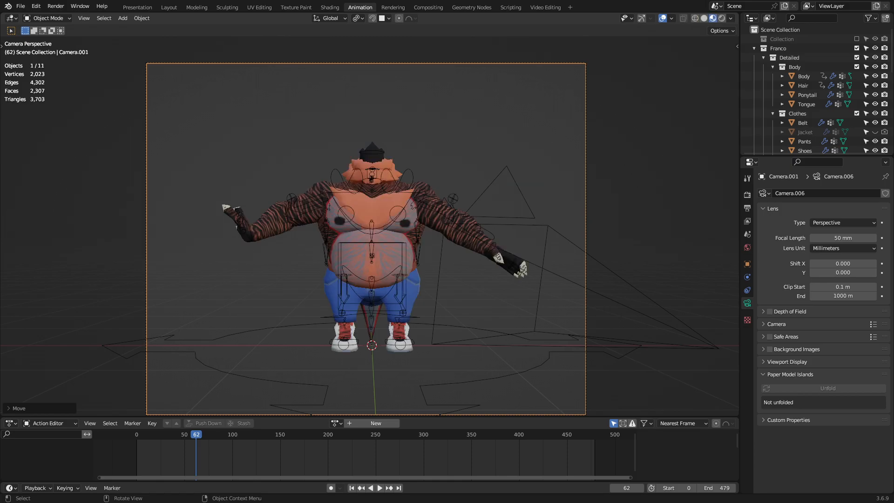
key(z)
key(4)
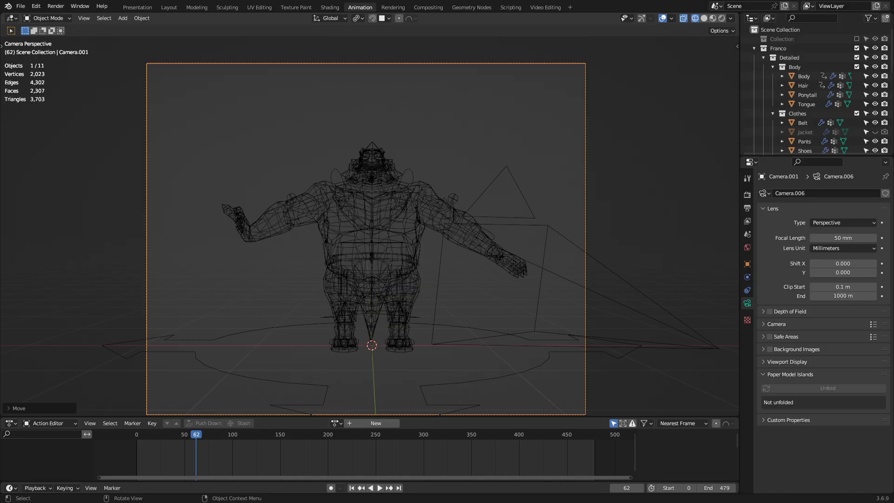
key(z)
key(6)
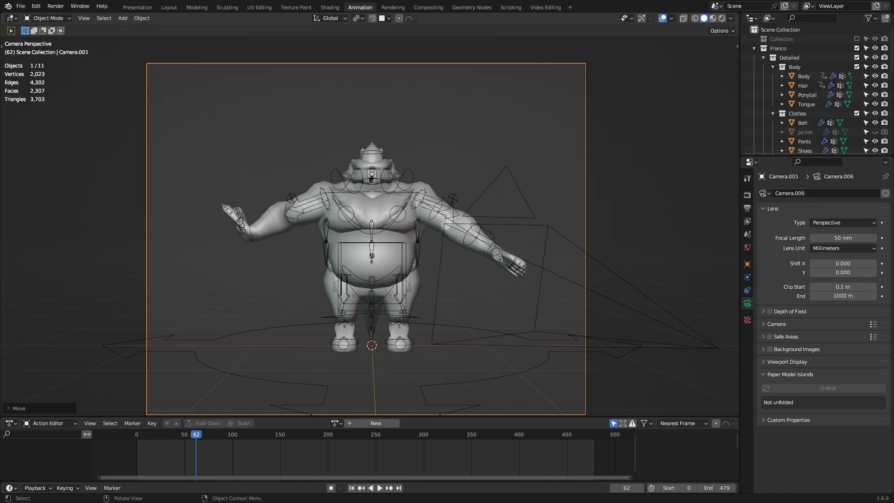
Switch the viewport to Rendered shading and view the character from outside the camera
key(z)
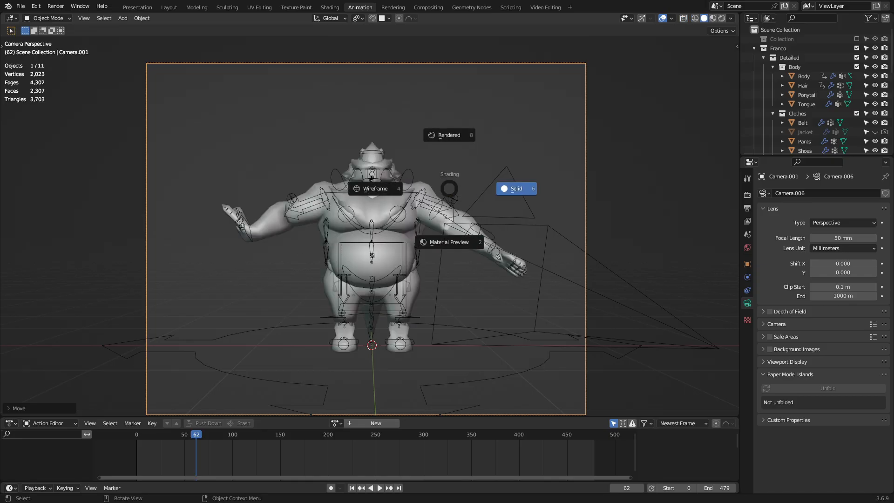
key(8)
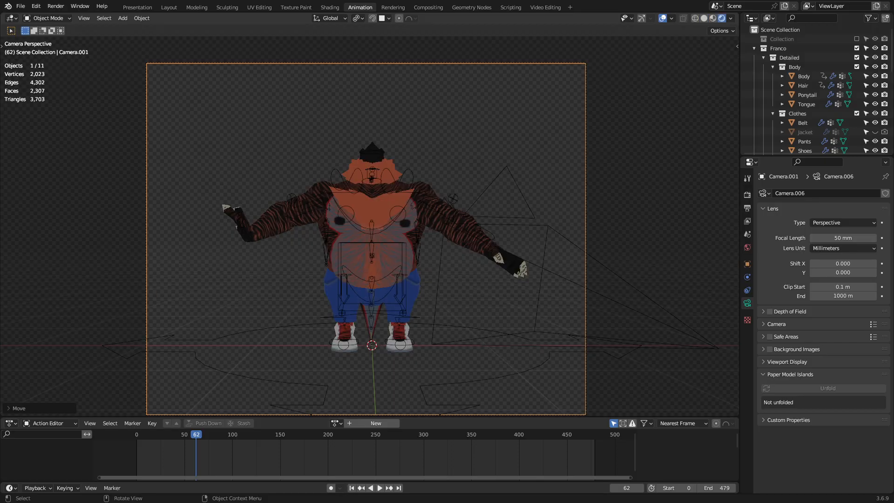
middle_drag(450, 188, 374, 239)
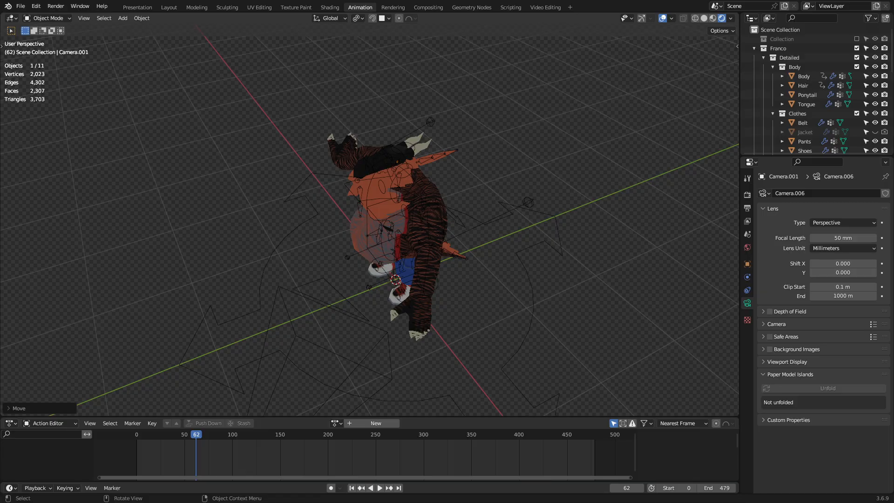
Hide the character's rig so that only the shaded character mesh shows in the viewport
click(368, 236)
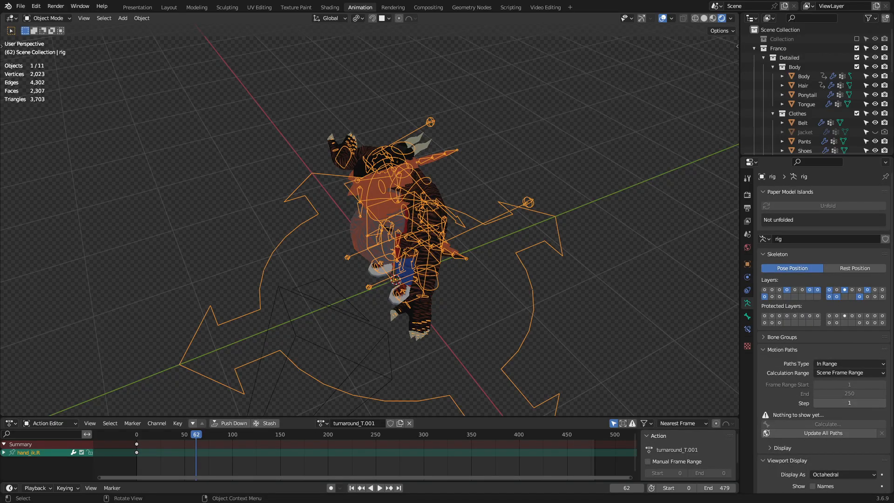
key(Delete)
middle_drag(420, 224, 485, 216)
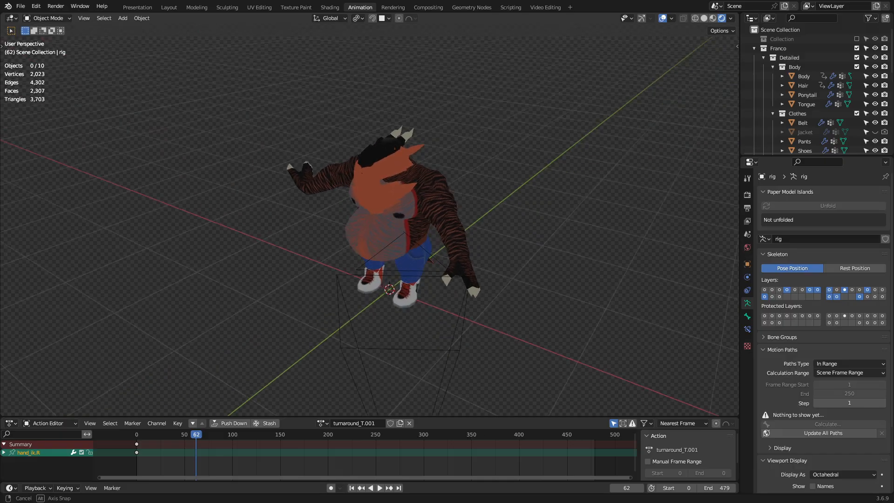
Enable the excluded Collection holding the scene's lights and set pieces in the view layer
scroll(813, 74, down, 5)
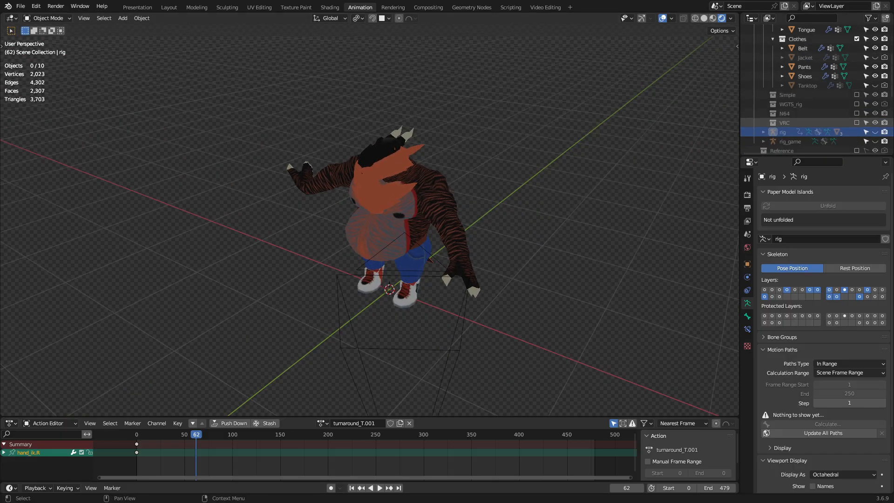
middle_drag(447, 228, 577, 224)
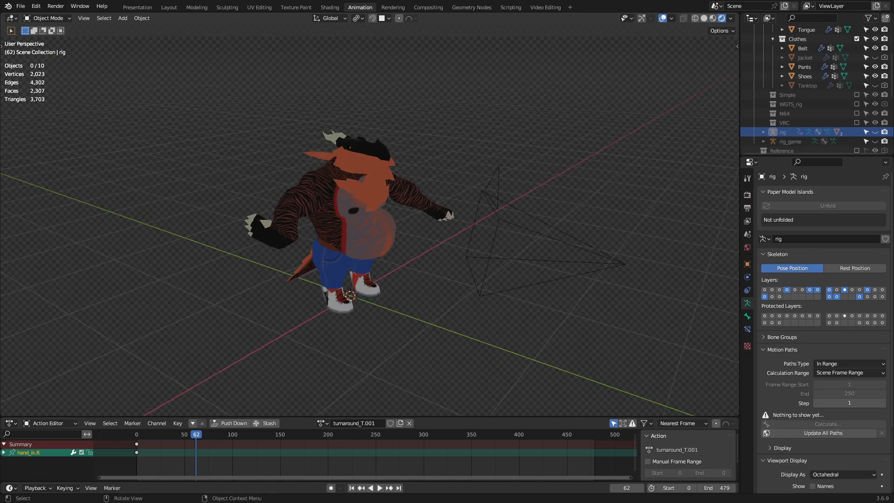
scroll(813, 89, up, 8)
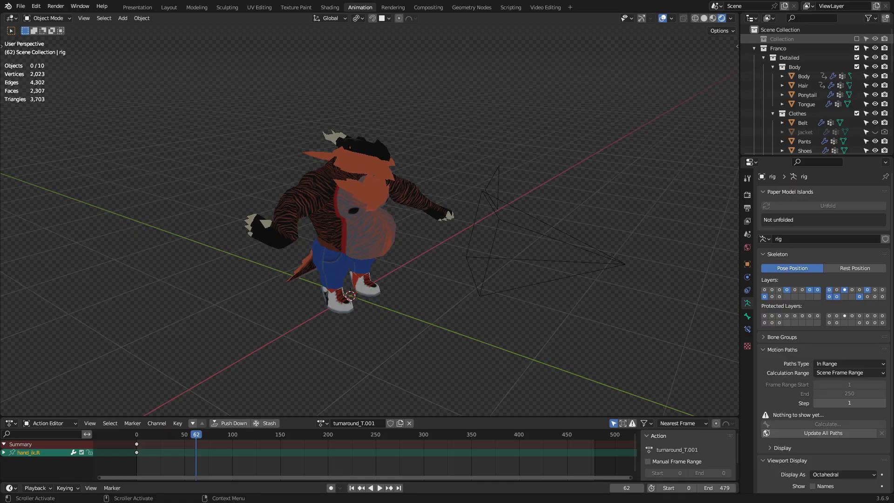
click(858, 39)
Hide the mango_platform, Plane, Wall and circle_shadow objects around the character in the viewport
middle_drag(513, 210, 424, 230)
drag(153, 182, 205, 373)
drag(122, 153, 216, 352)
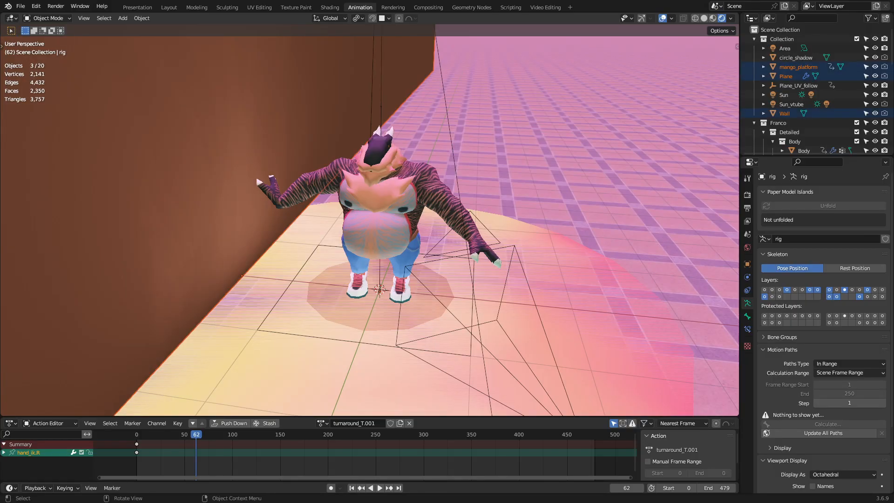
key(h)
middle_drag(368, 333, 442, 326)
click(417, 310)
key(h)
Hide the Area light in the viewport and frame the character with the remaining lights
scroll(442, 326, down, 3)
scroll(396, 279, down, 1)
shift+middle_drag(395, 280, 392, 385)
scroll(393, 384, down, 11)
scroll(396, 279, up, 4)
shift+middle_drag(396, 279, 401, 325)
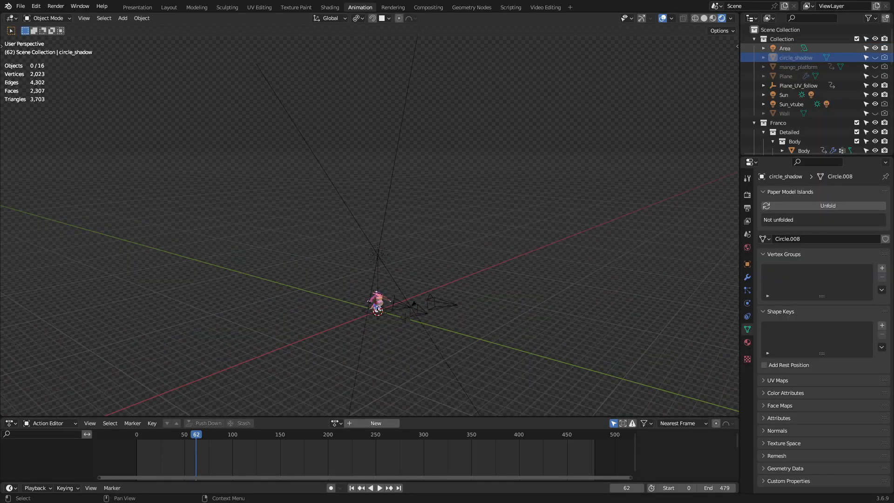
click(785, 48)
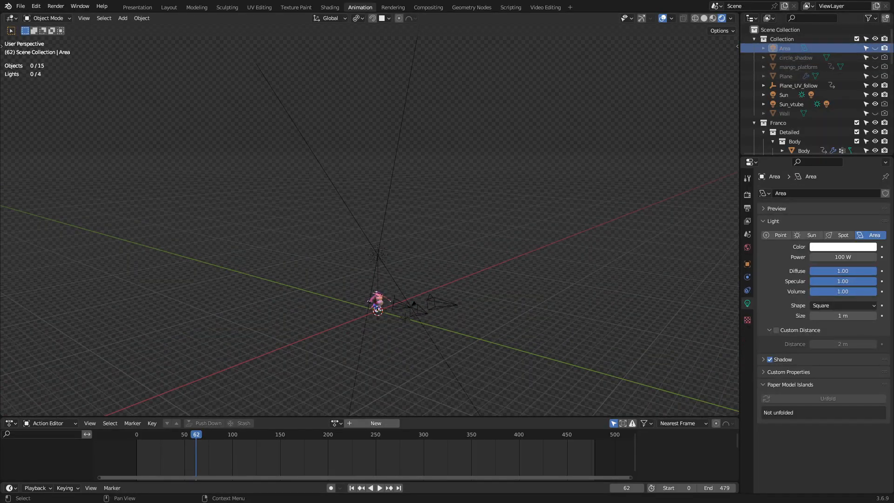
shift+middle_drag(373, 280, 374, 335)
scroll(375, 335, up, 5)
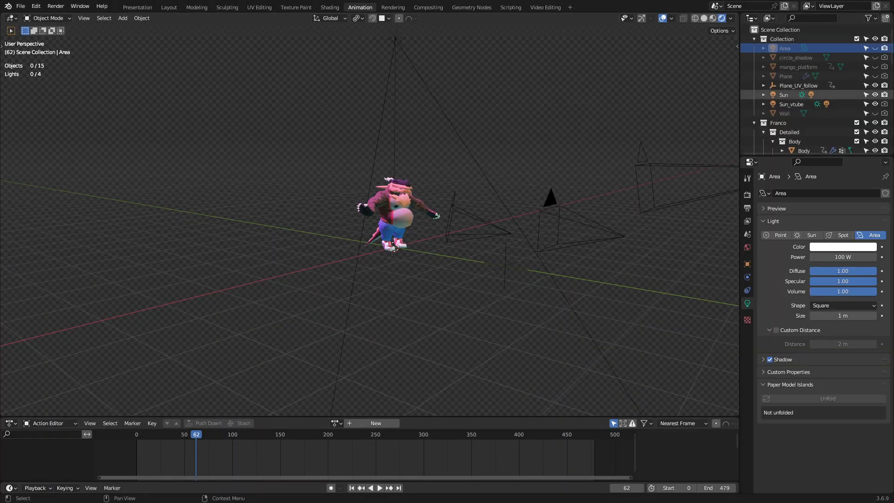
Select the Sun light above the character and try a trackball rotation on it, cancelling the rotation
click(785, 95)
scroll(396, 279, down, 5)
scroll(396, 280, up, 5)
shift+middle_drag(396, 279, 494, 285)
middle_drag(431, 117, 403, 126)
key(r)
key(r)
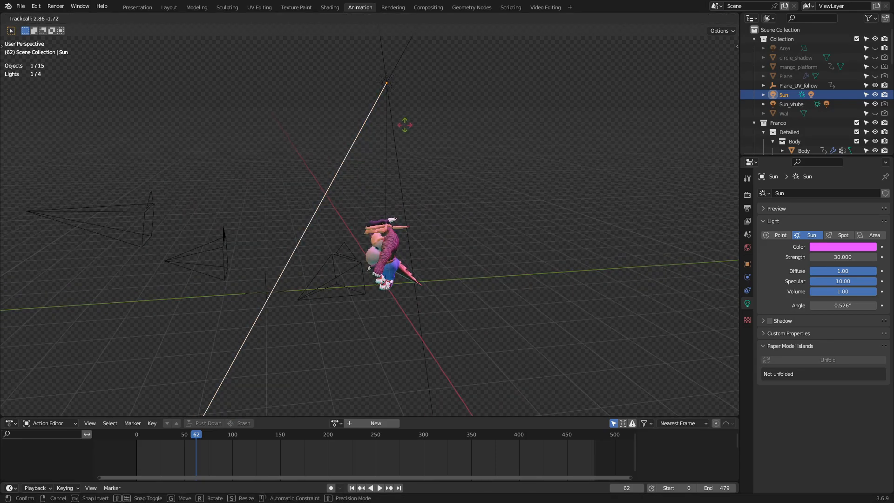
right_click(408, 146)
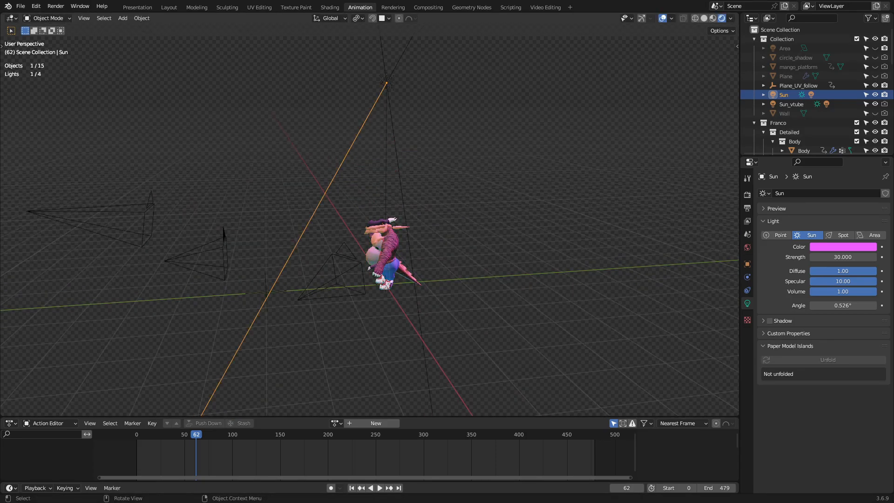
Try out a different strength and colour for the Sun light, cancelling both changes
drag(843, 258, 792, 257)
right_click(843, 258)
click(844, 247)
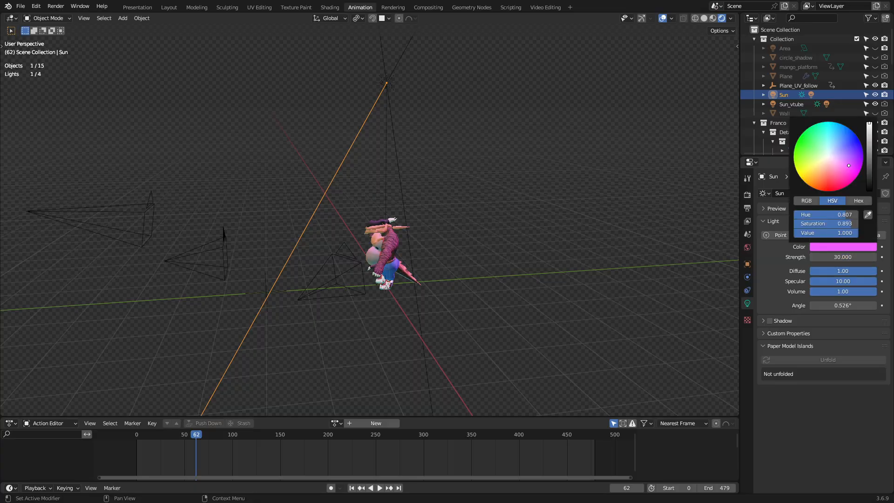
drag(849, 165, 822, 150)
right_click(821, 150)
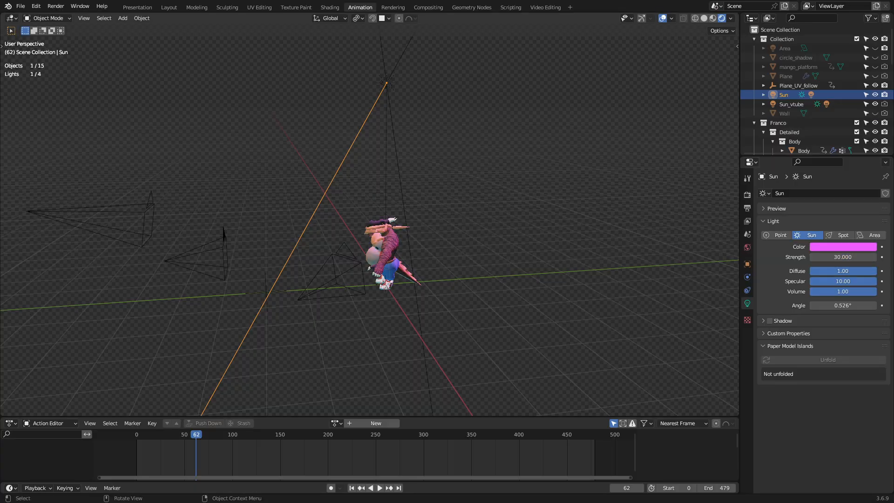
Examine the Light category among the object types that can be added to the scene
scroll(373, 233, up, 5)
middle_drag(373, 233, 498, 238)
scroll(369, 223, down, 3)
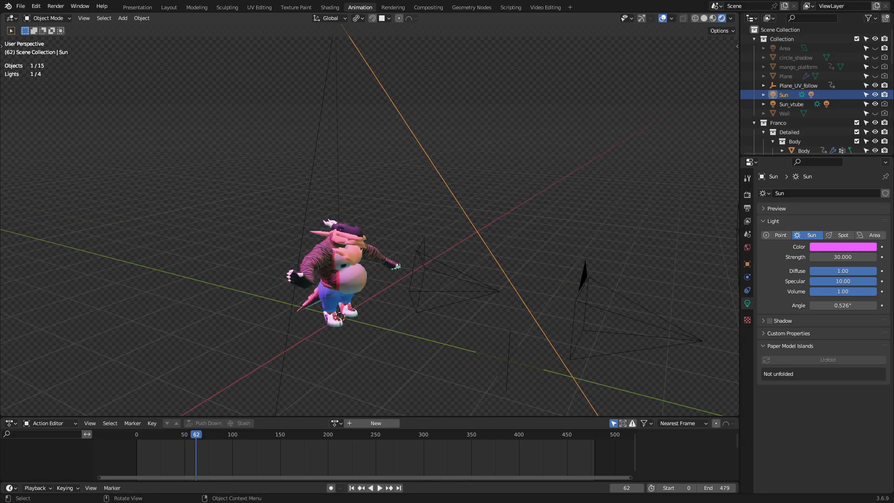
key(shift+a)
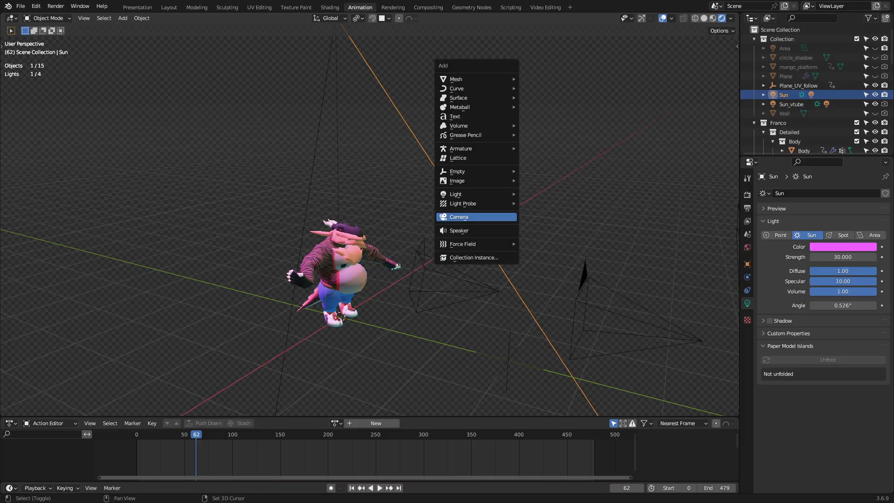
mouse_move(466, 194)
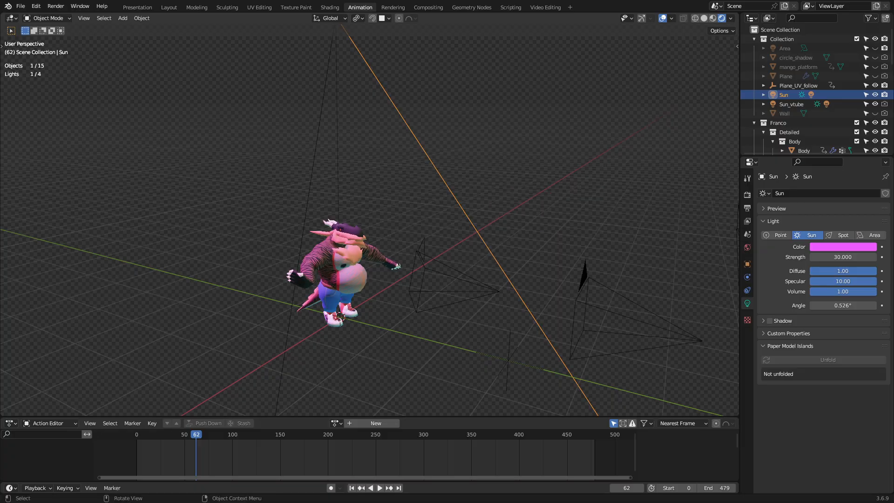
Render frame 62 with the scene lights enabled and close the render result
scroll(370, 225, down, 2)
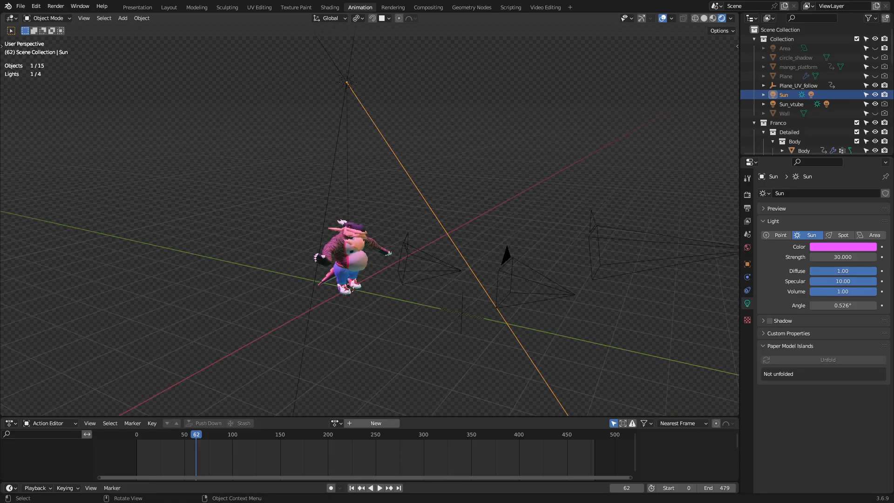
scroll(370, 226, up, 2)
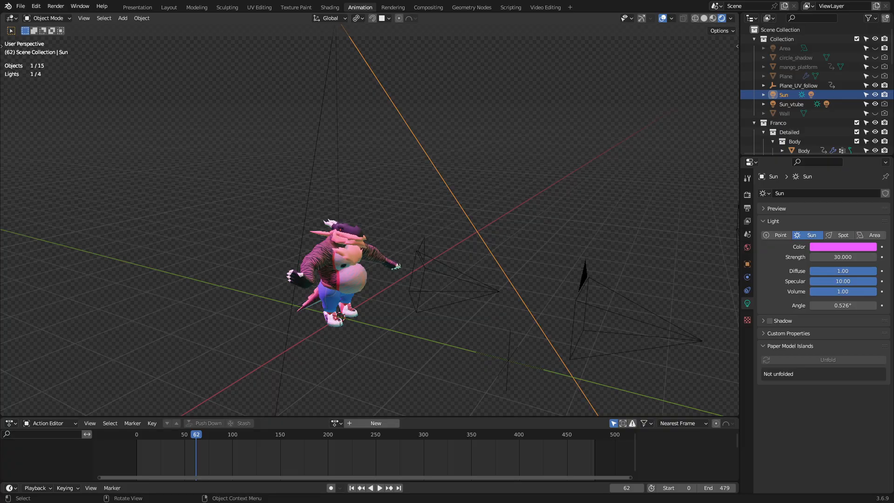
scroll(370, 226, up, 1)
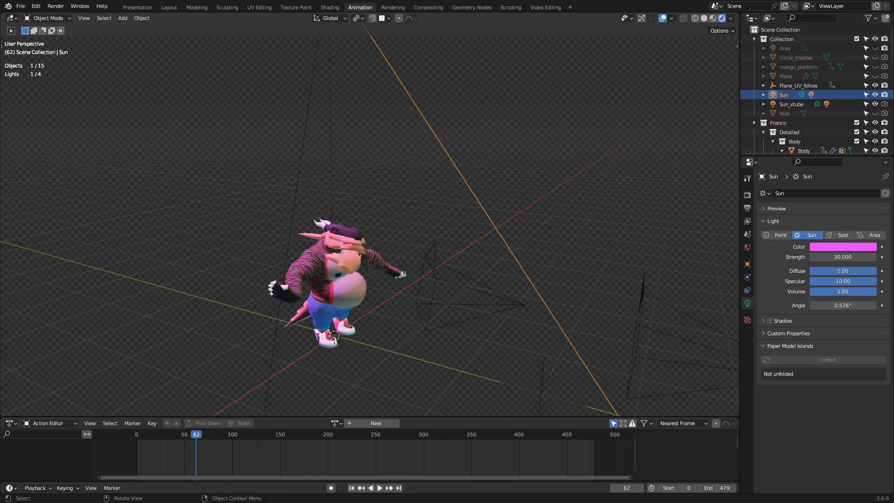
middle_drag(370, 226, 470, 217)
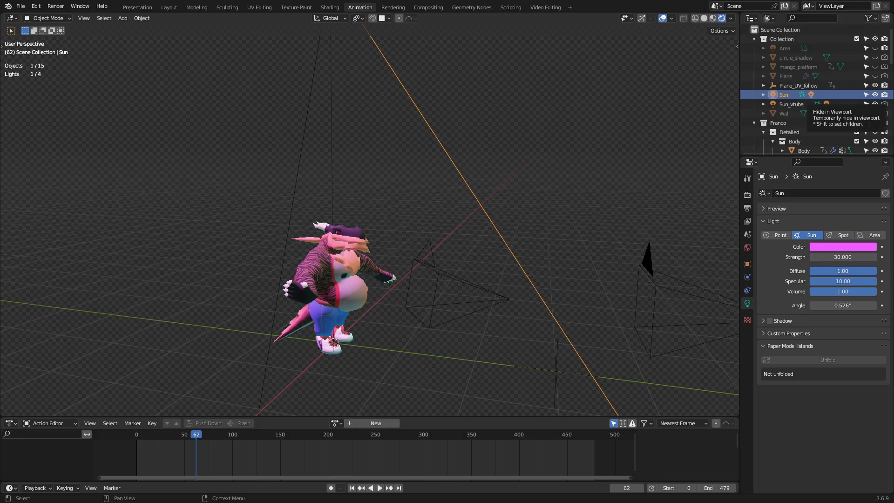
key(F12)
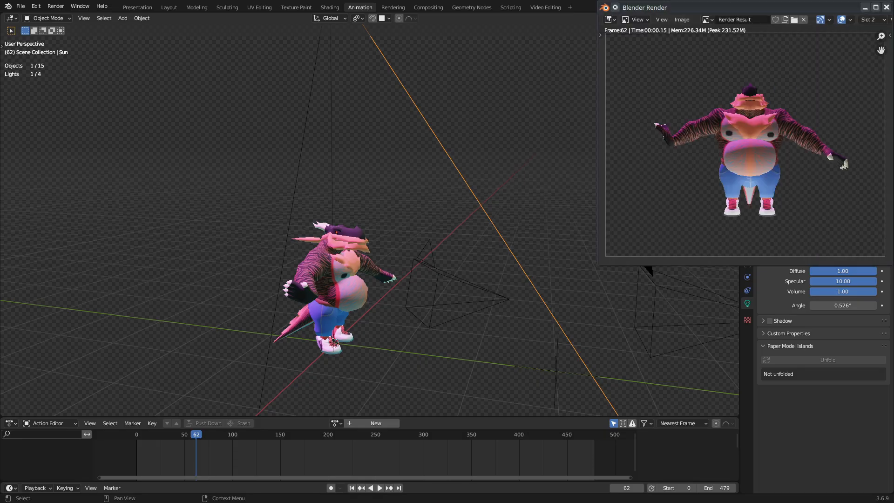
click(887, 7)
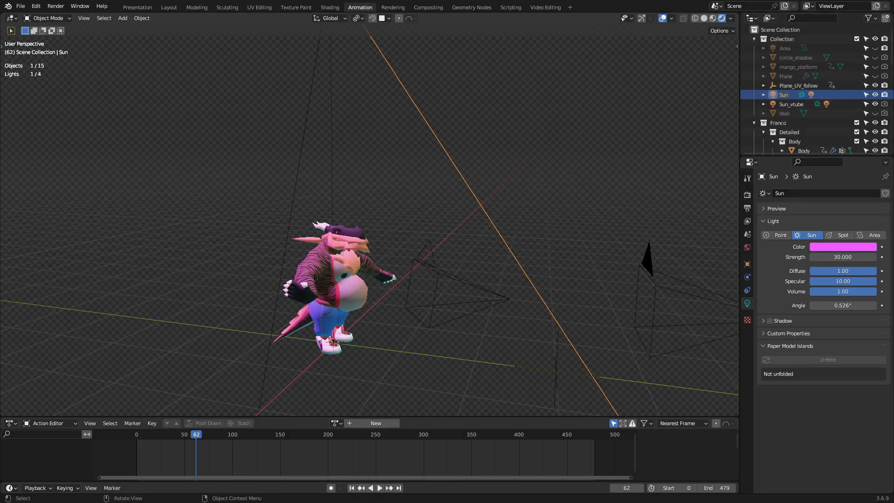
Hide the character's Body mesh in the viewport only, and test-render the frame to compare
click(333, 340)
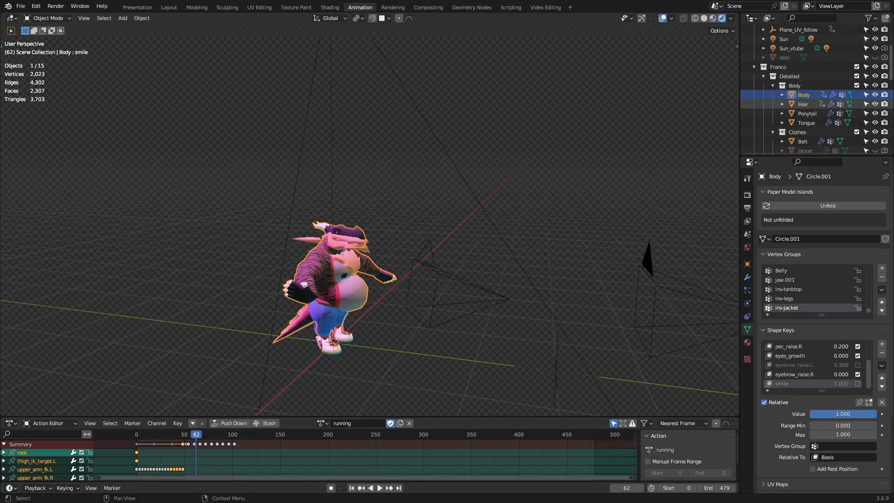
key(h)
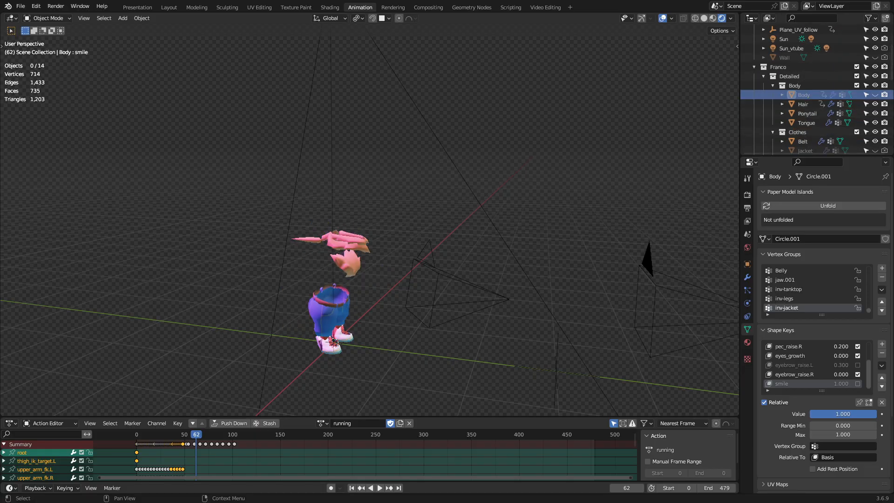
key(F12)
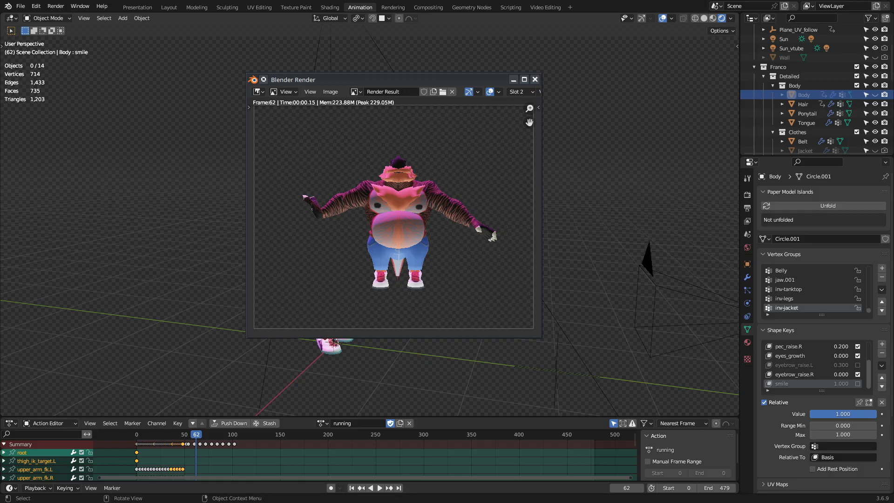
click(535, 79)
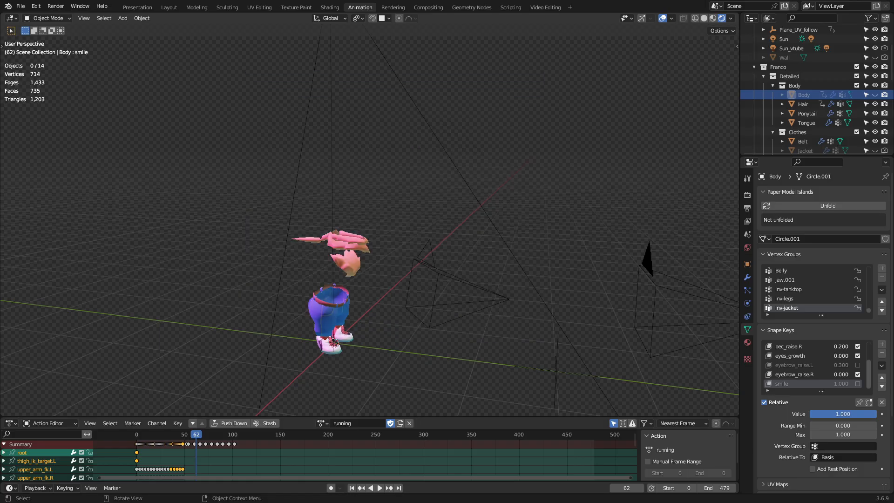
Show the Body mesh in the viewport again, disable it in renders, and test-render the frame
key(alt+h)
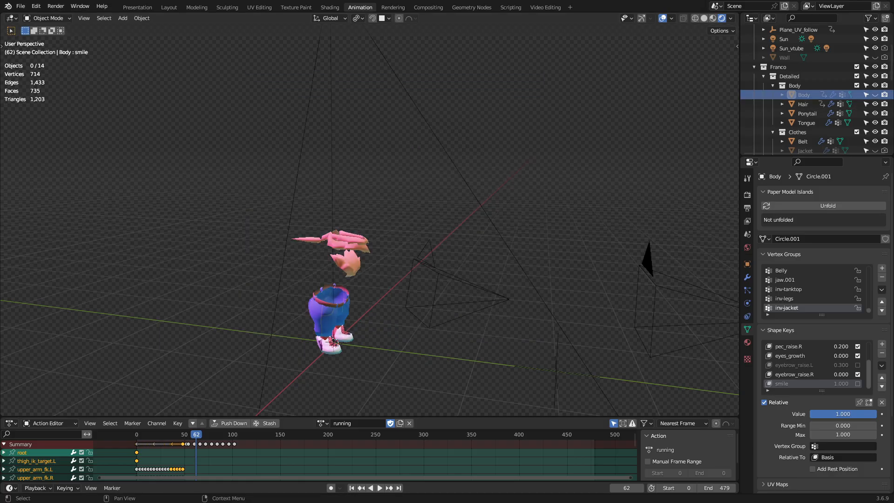
click(885, 95)
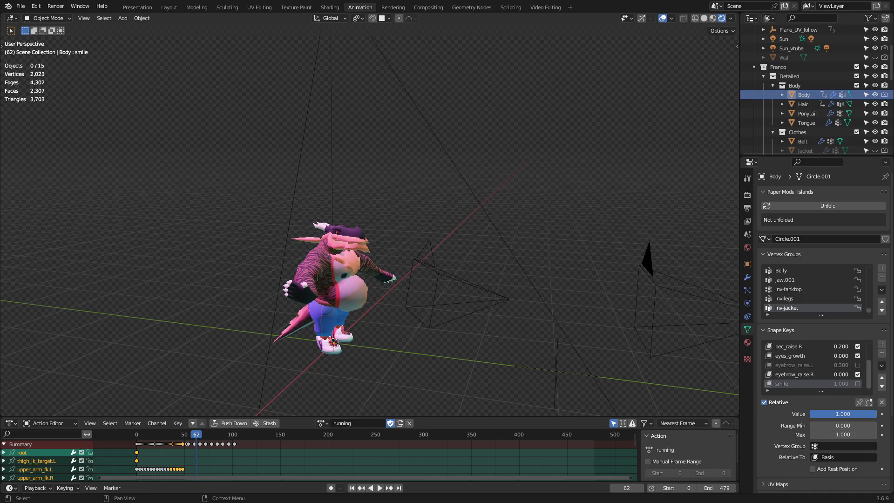
key(F12)
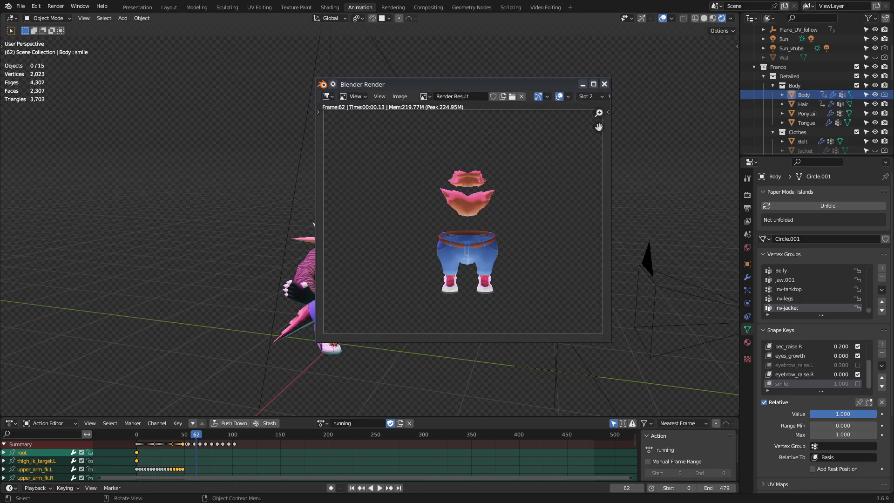
click(604, 84)
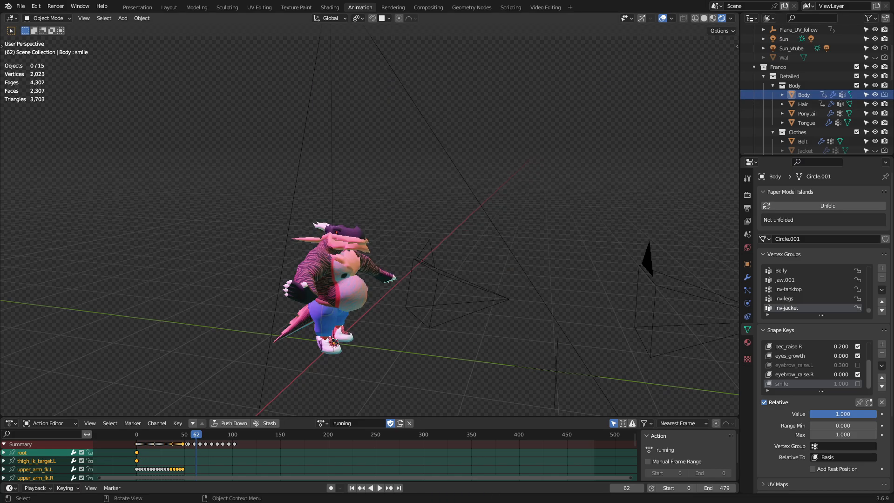
Re-enable the Body mesh for rendering, render the frame again and close the result
click(884, 95)
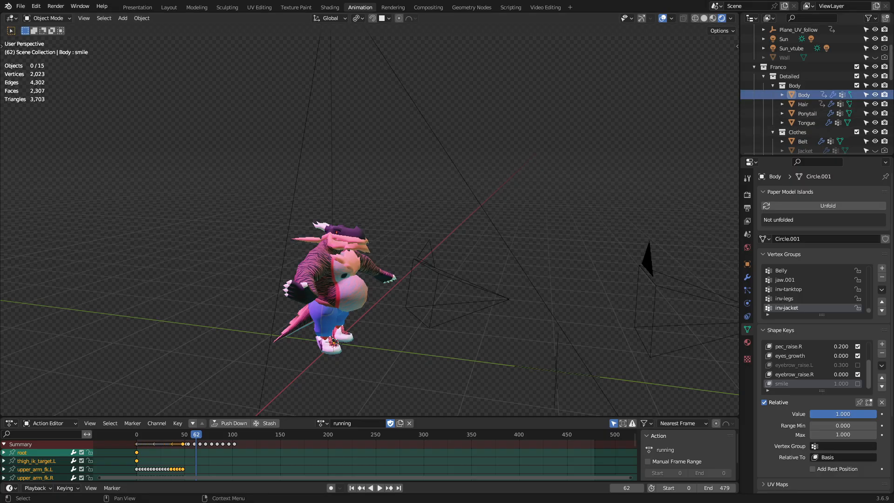
scroll(369, 226, up, 1)
middle_drag(372, 233, 284, 239)
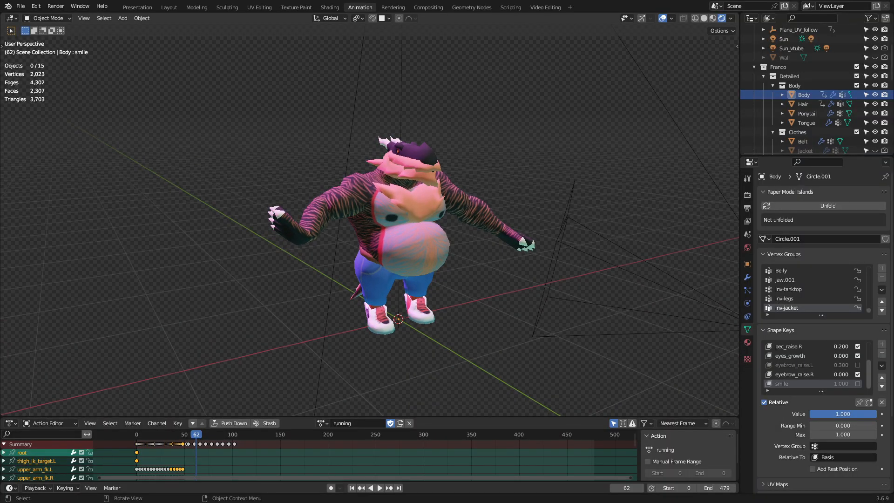
key(F12)
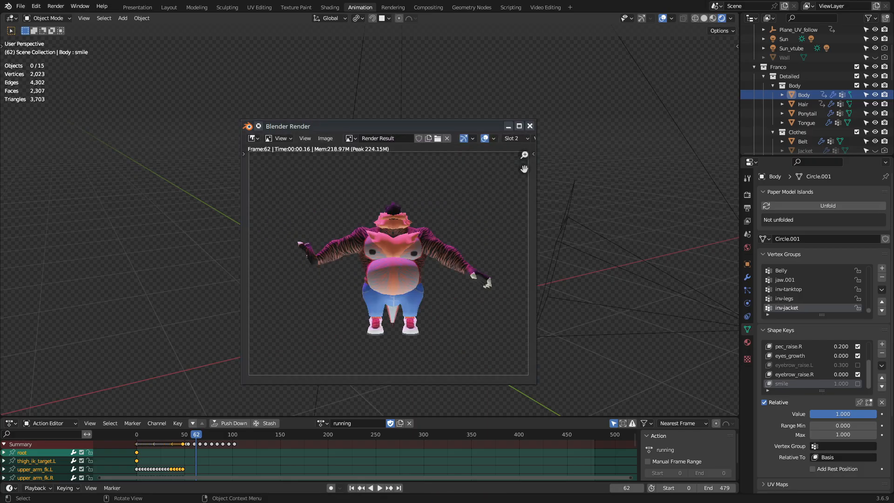
click(530, 126)
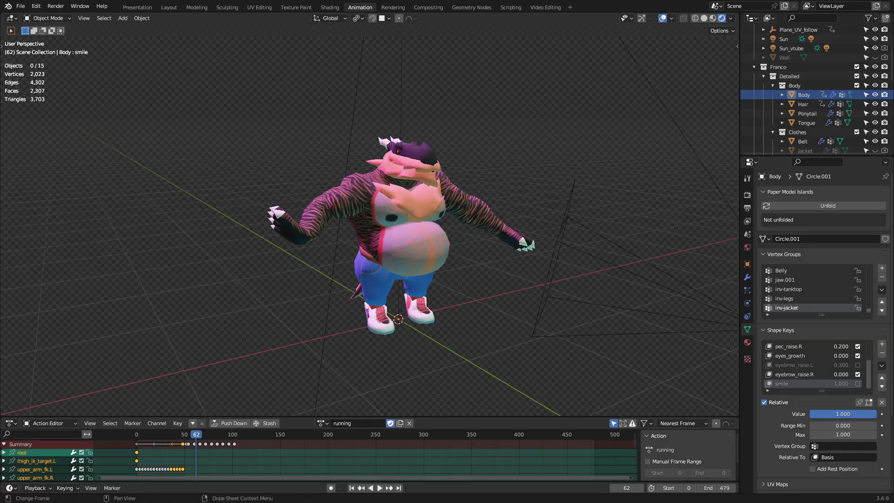
Set the current frame to 0 and view the character's pose from the side
mouse_move(676, 487)
mouse_down()
mouse_move(713, 487)
mouse_move(670, 487)
mouse_up()
key(Escape)
mouse_move(626, 488)
mouse_down()
mouse_move(605, 488)
mouse_move(636, 487)
mouse_move(627, 488)
mouse_up()
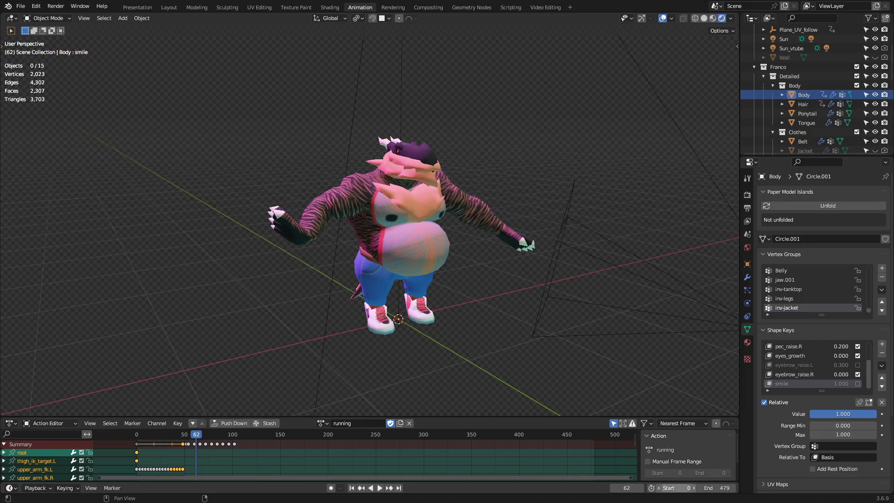
click(627, 488)
text(0)
key(Return)
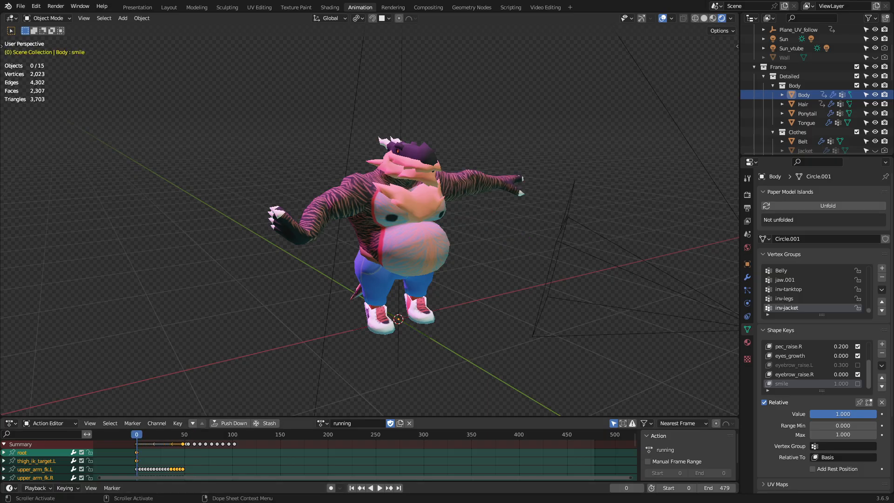
middle_drag(396, 233, 395, 196)
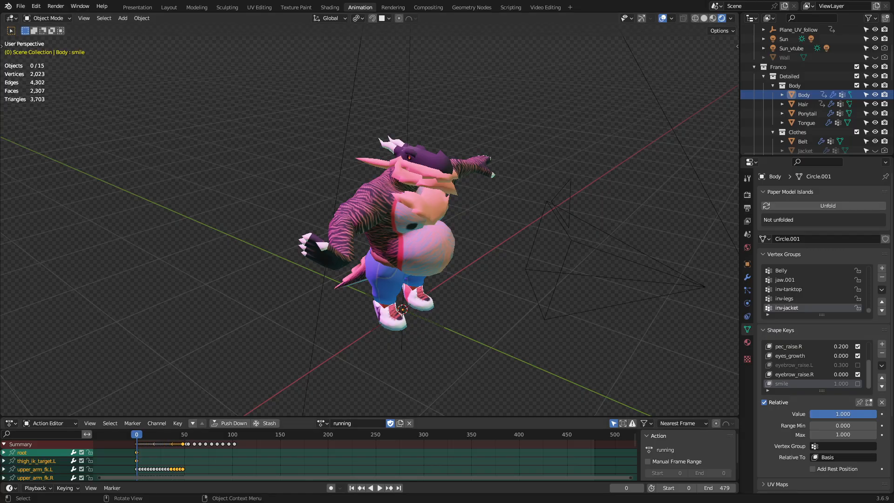
Look through the list of available actions and keep the running action assigned
click(322, 423)
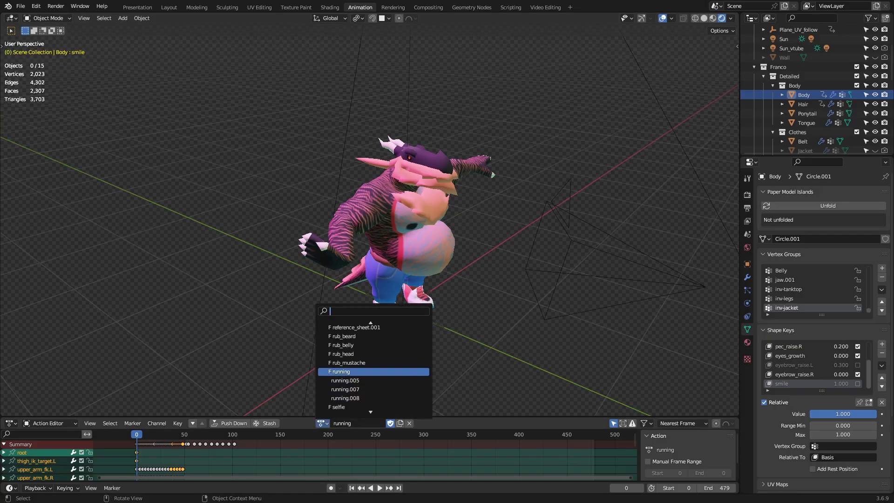
click(322, 423)
click(322, 423)
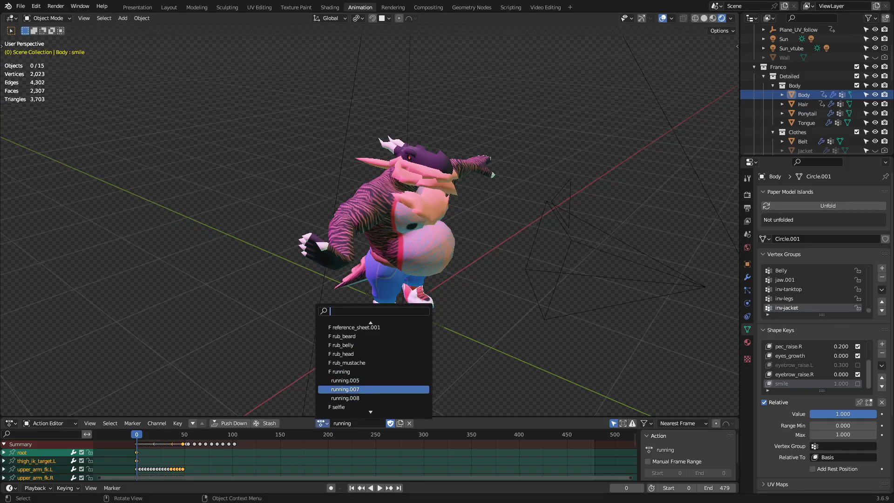
click(363, 371)
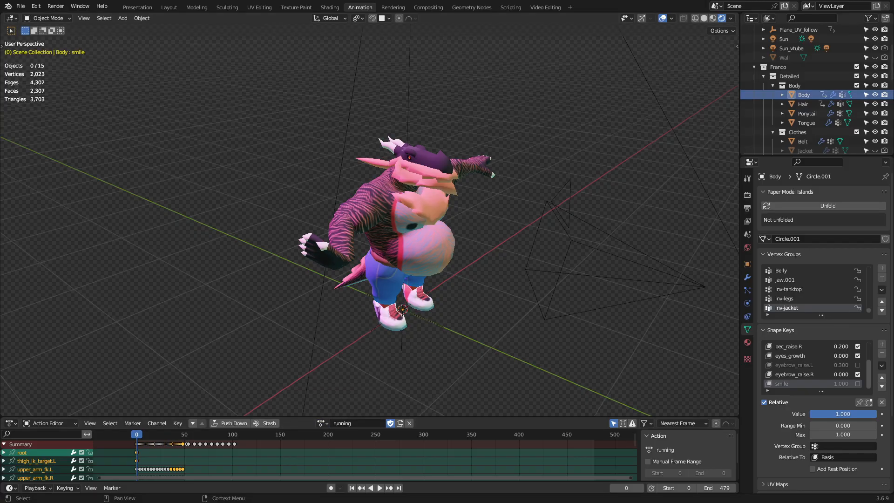
Show the hidden rig armature in the viewport and select it
middle_drag(512, 209, 505, 206)
scroll(815, 107, down, 8)
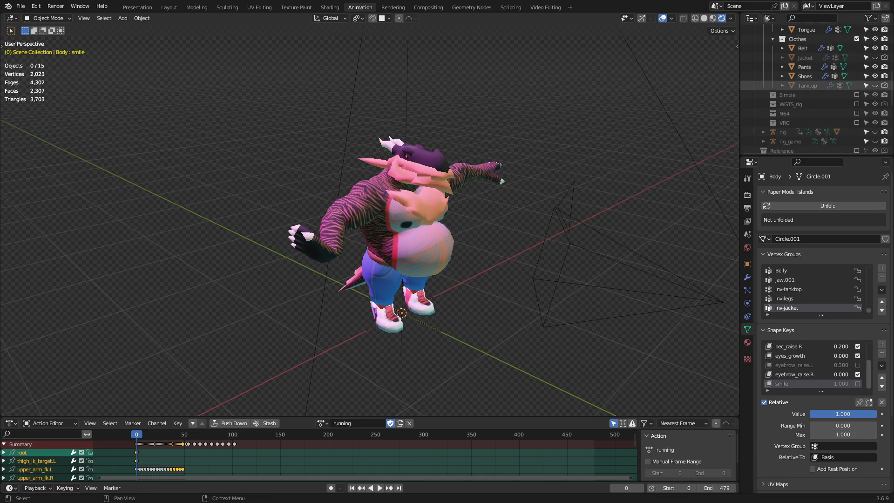
click(876, 76)
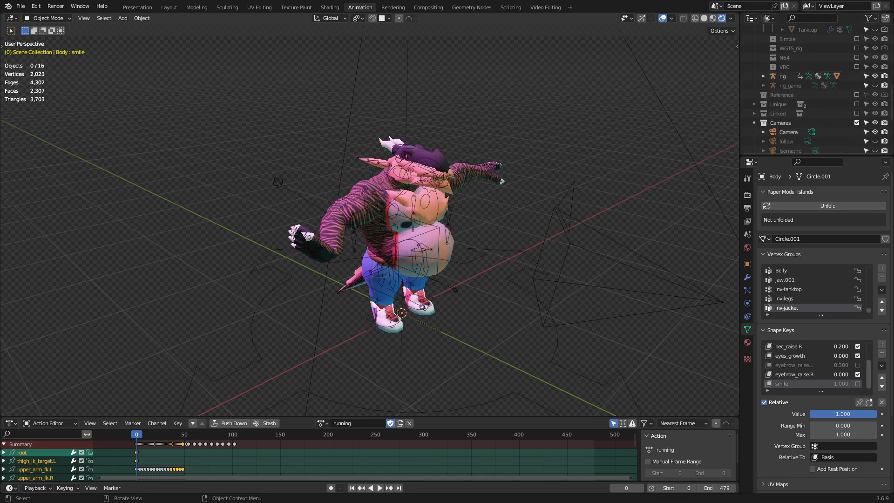
click(507, 278)
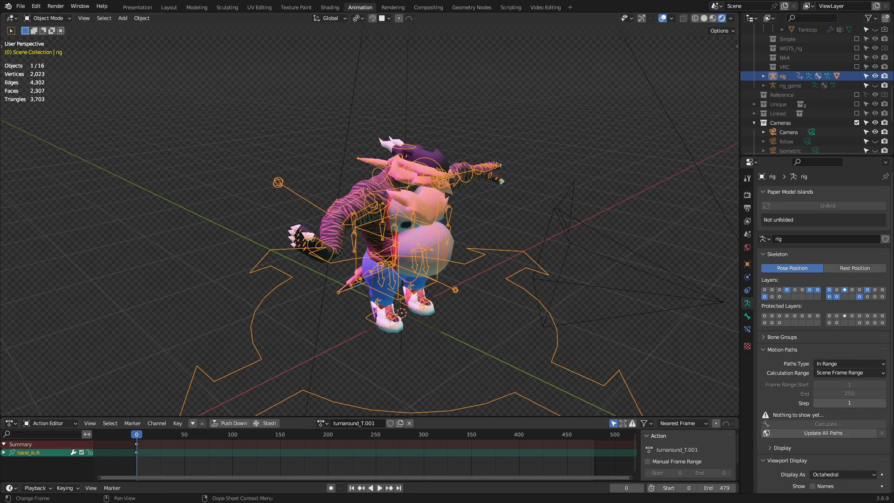
Put the rig into Pose Mode, check its list of actions, and return it to Object Mode
click(322, 423)
key(alt+a)
key(ctrl+z)
key(ctrl)
key(ctrl+Tab)
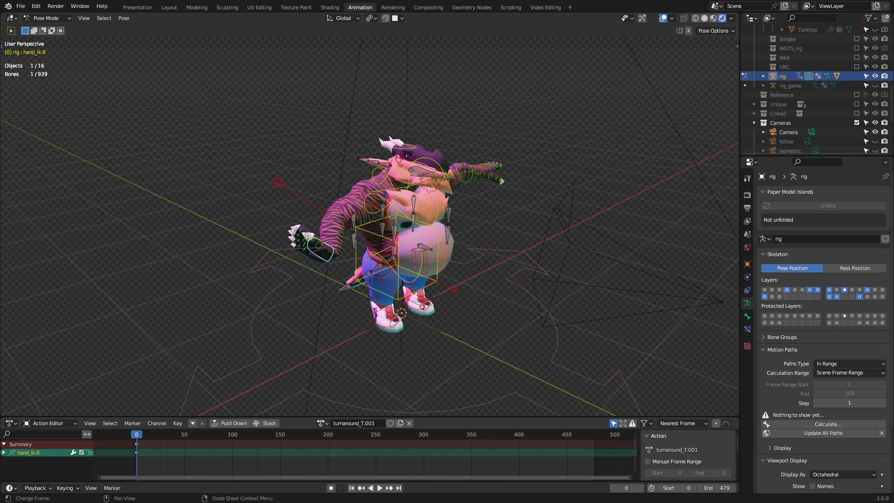
click(321, 423)
key(ctrl+Tab)
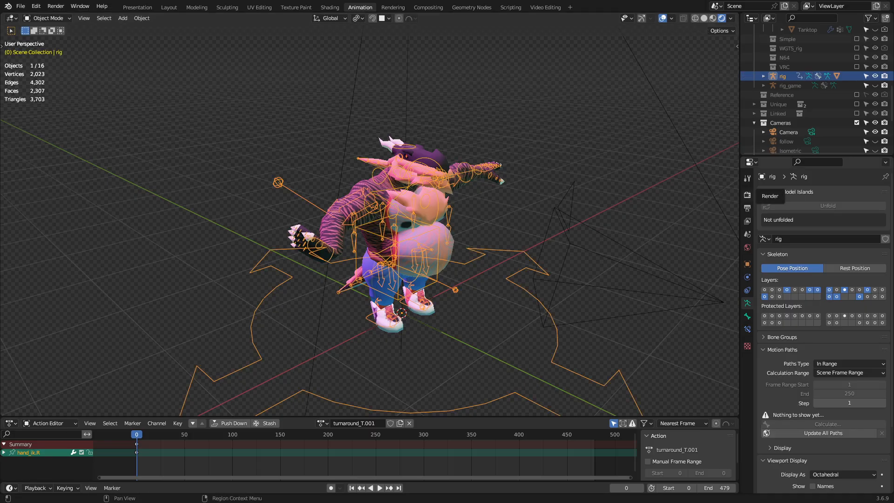
Browse the render output path from the Detailed folder up to Wireframe, reopen Frames, and cancel without changing the path
click(748, 208)
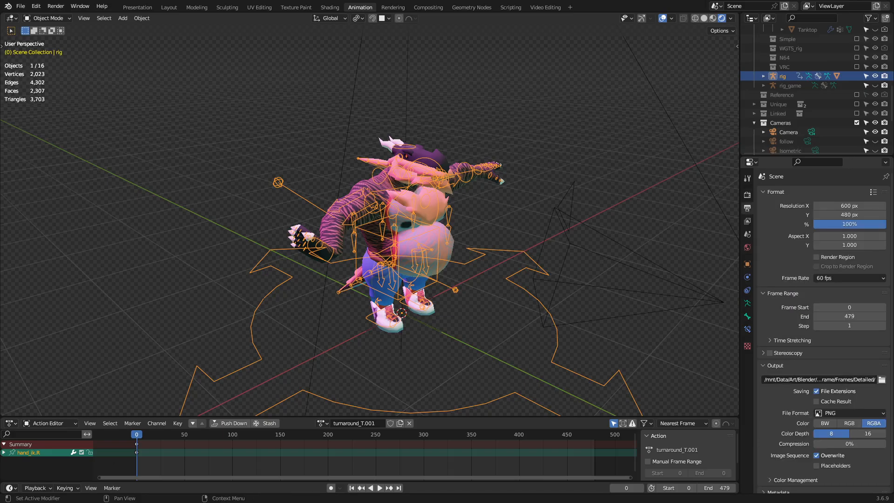
click(882, 380)
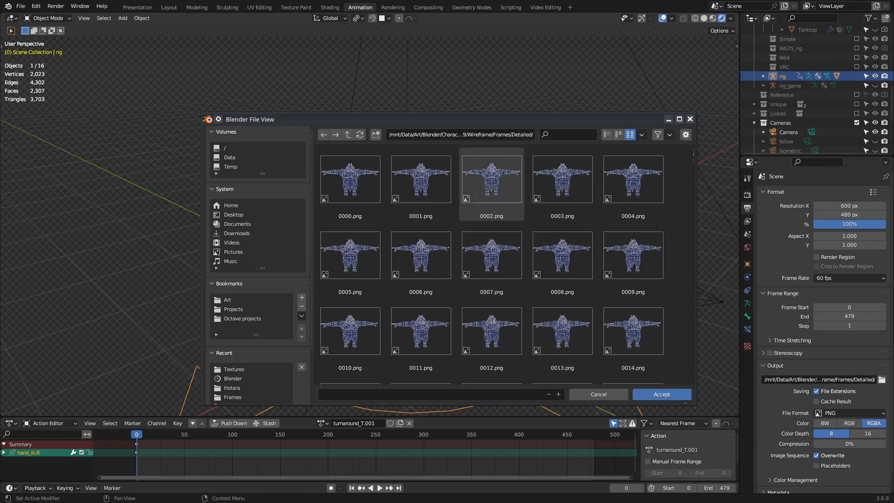
click(348, 135)
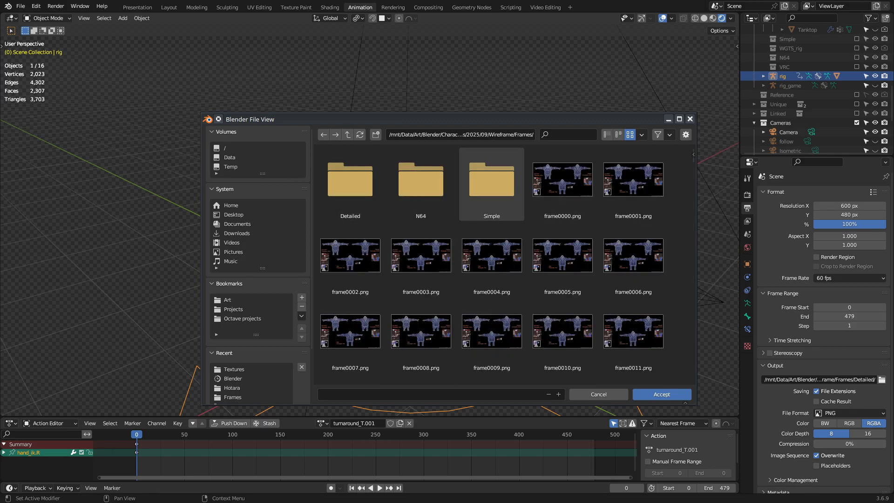
click(347, 135)
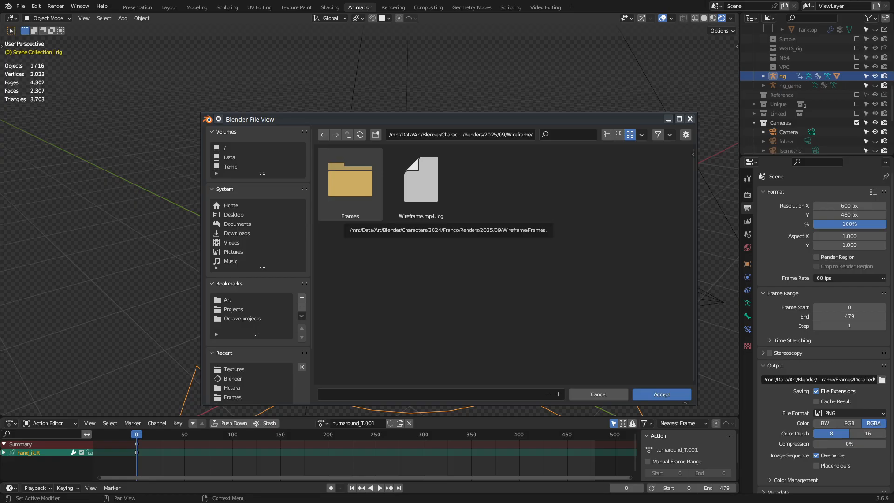
double_click(350, 181)
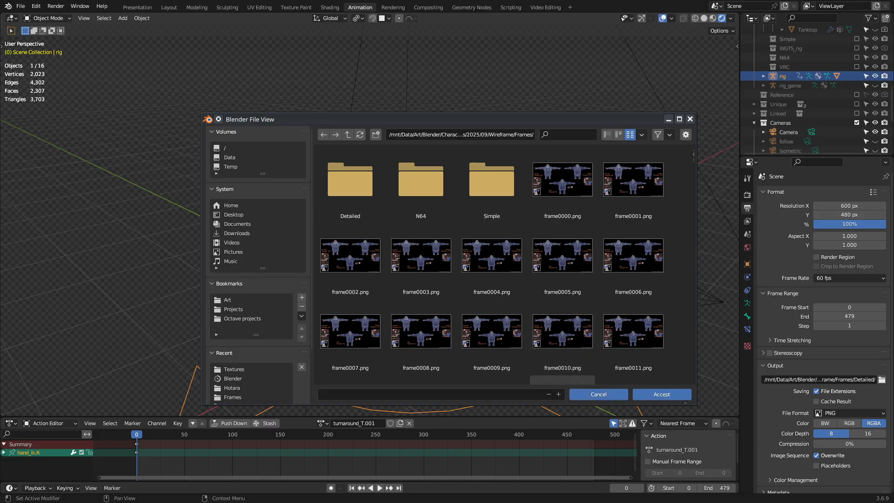
click(599, 394)
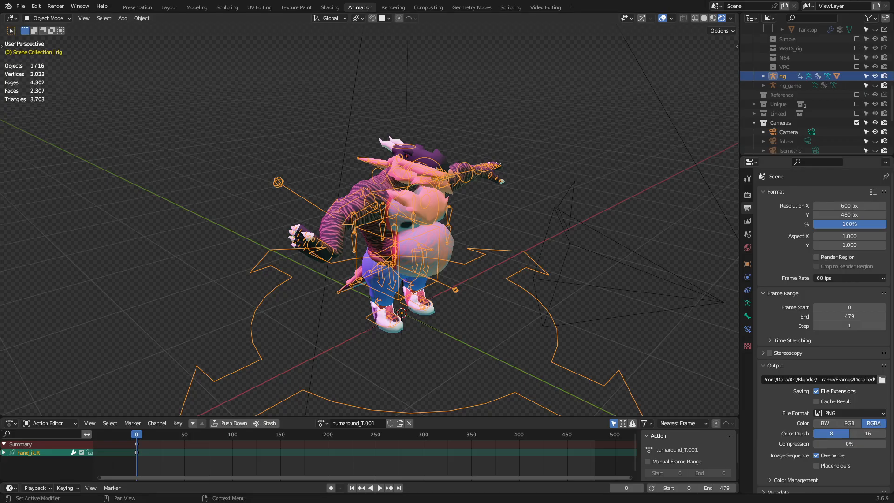
Review the output file formats, try FFmpeg Video, and switch back to PNG
click(831, 413)
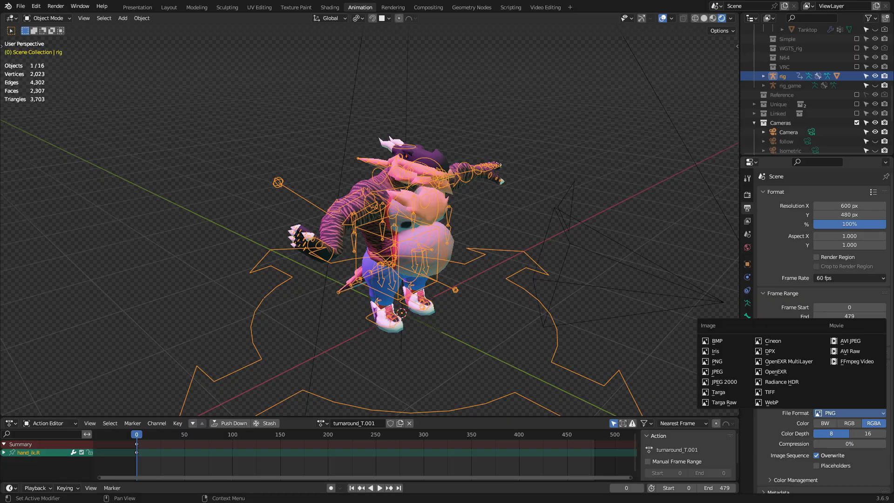
scroll(824, 331, down, 1)
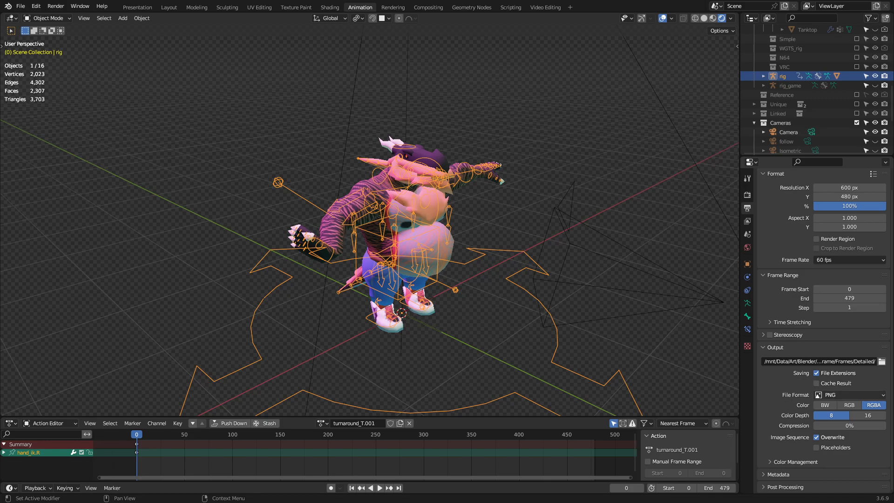
click(834, 394)
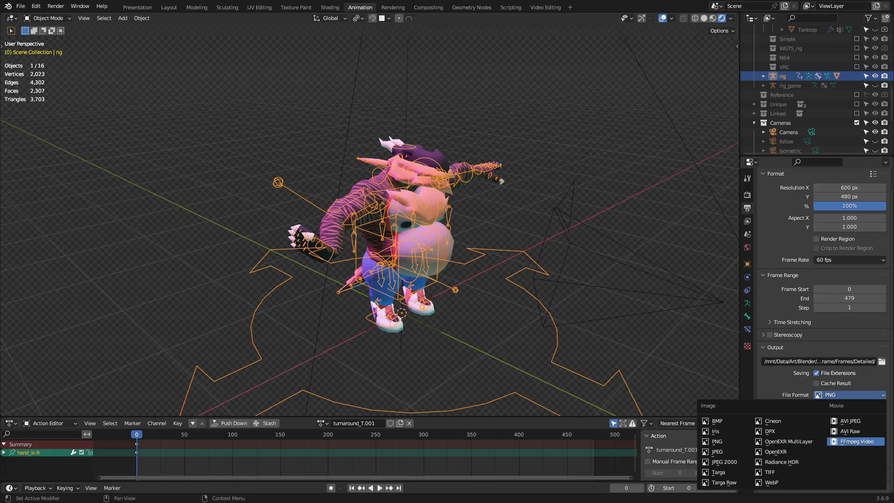
click(858, 441)
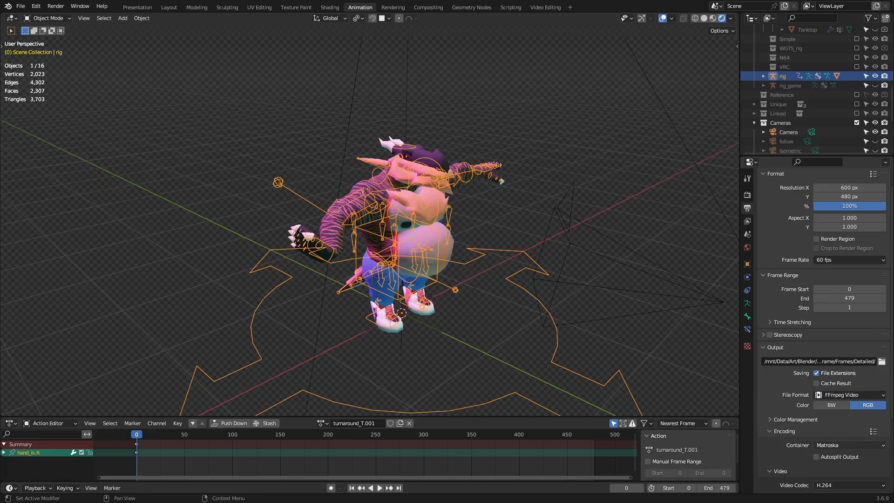
click(850, 395)
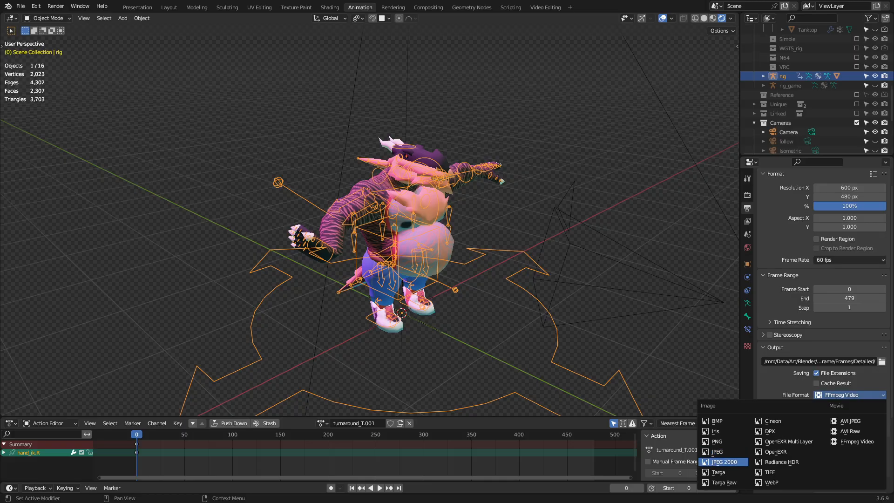
click(725, 442)
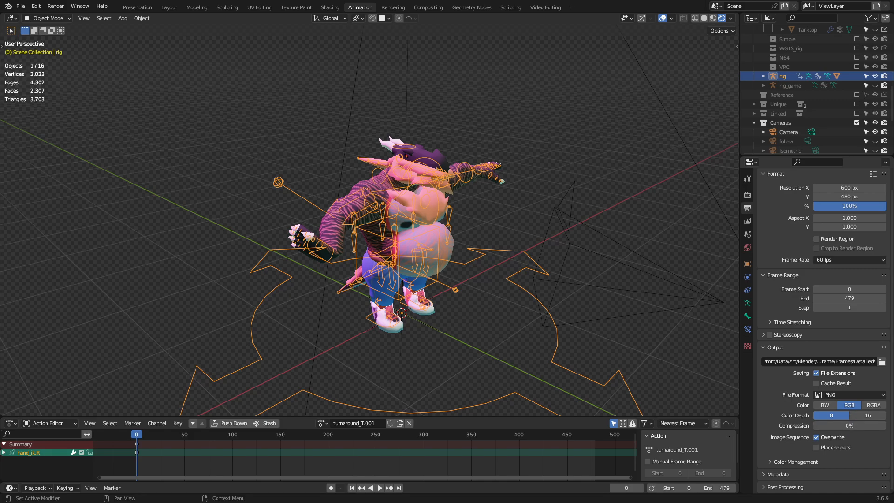
Set the output file format to FFmpeg Video and bring its encoding and video settings into view
mouse_move(828, 425)
mouse_down()
mouse_move(884, 426)
mouse_move(814, 426)
mouse_up()
click(818, 395)
click(858, 441)
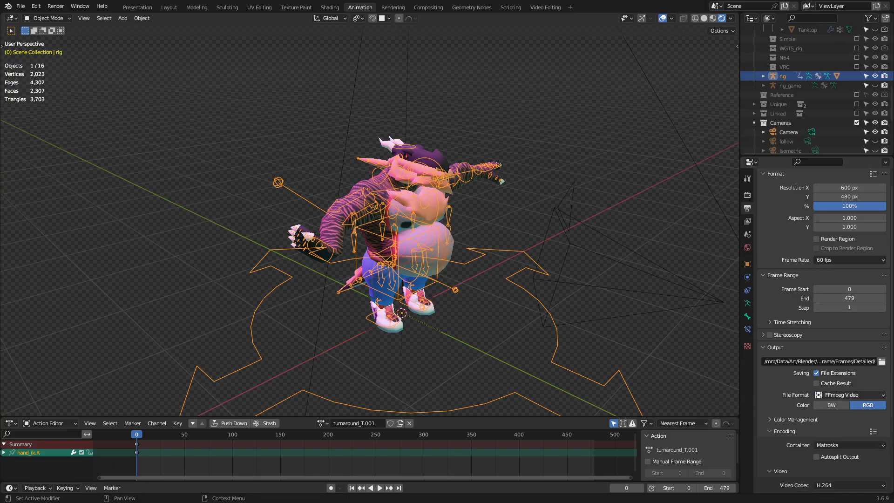
scroll(838, 395, down, 3)
click(848, 339)
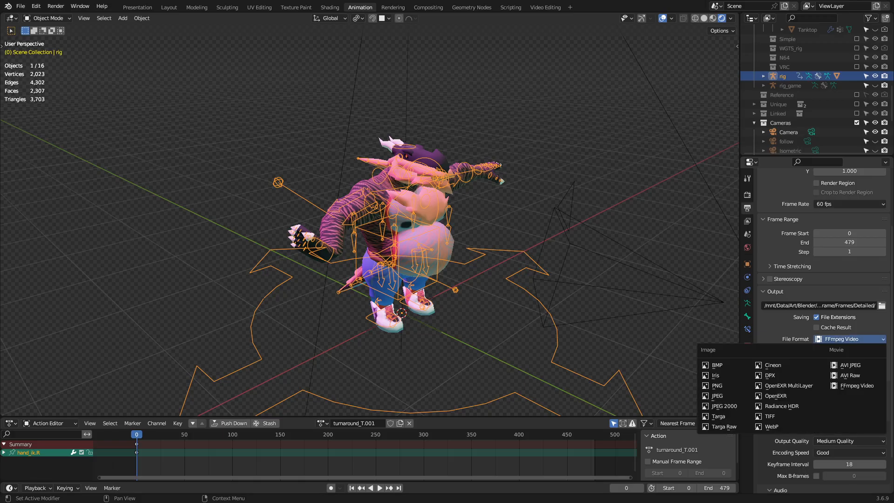
key(Escape)
scroll(839, 339, down, 2)
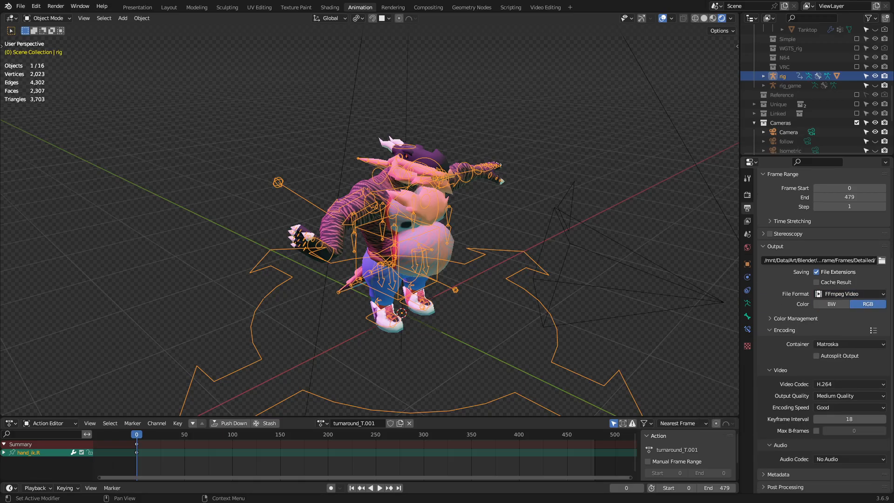
Set the video encoding container to MPEG-4
click(839, 343)
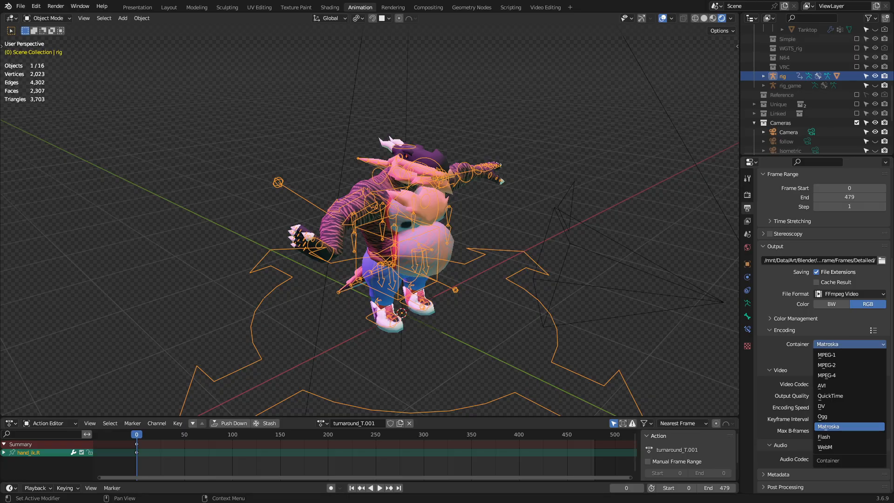
click(849, 427)
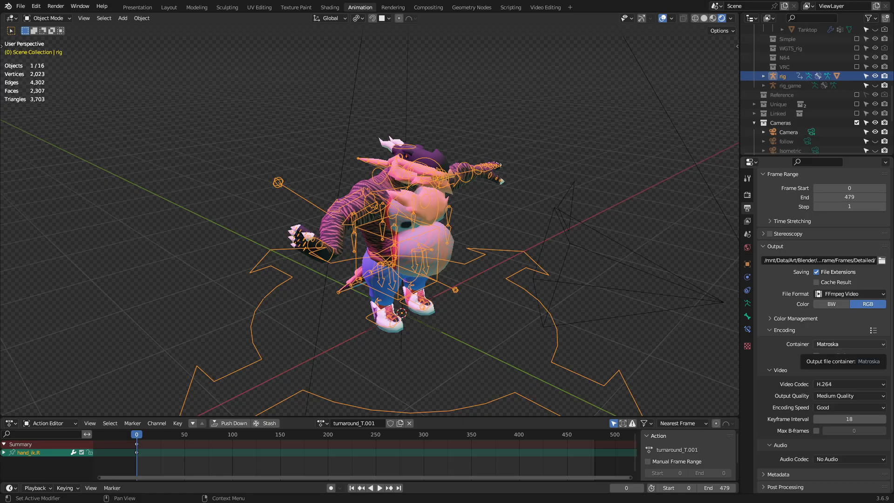
click(838, 344)
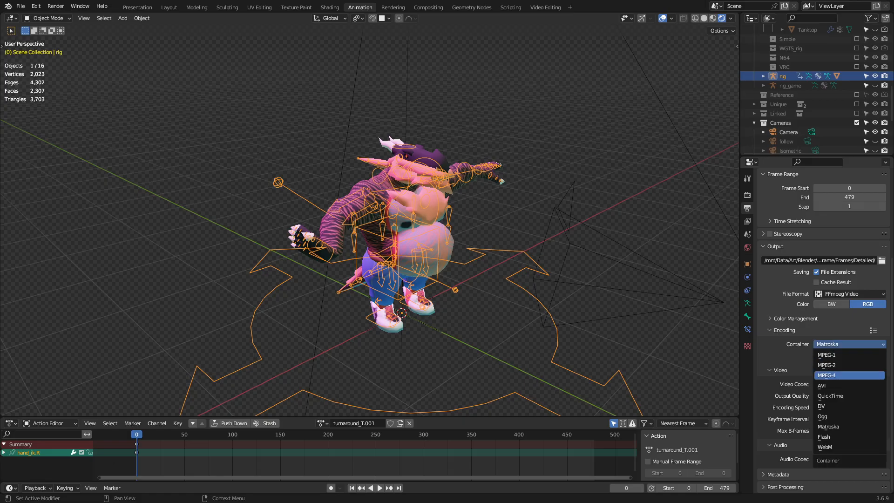
click(820, 375)
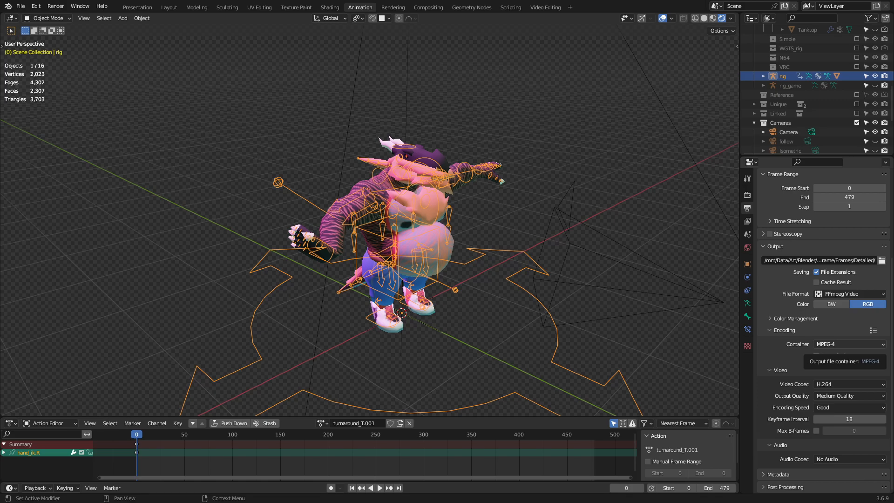
click(849, 344)
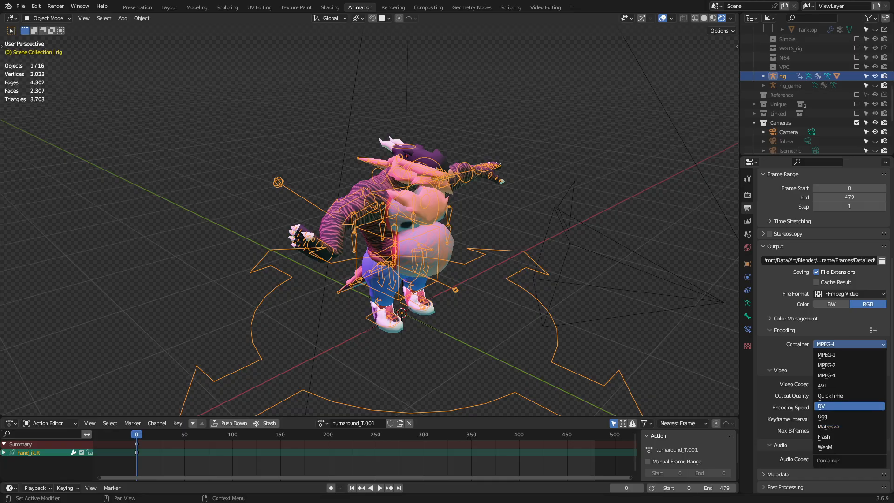
key(Escape)
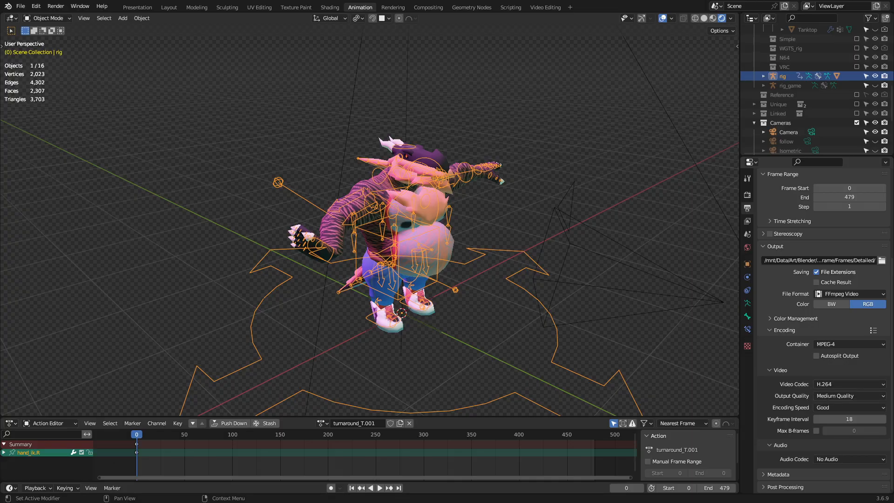
Review the video codecs, try AV1 with its bitrate settings, and switch back to H.264
click(838, 384)
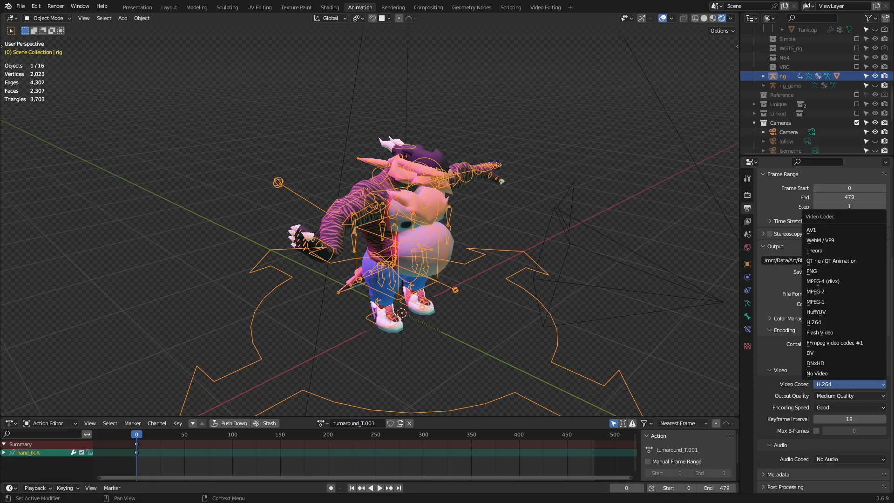
key(Escape)
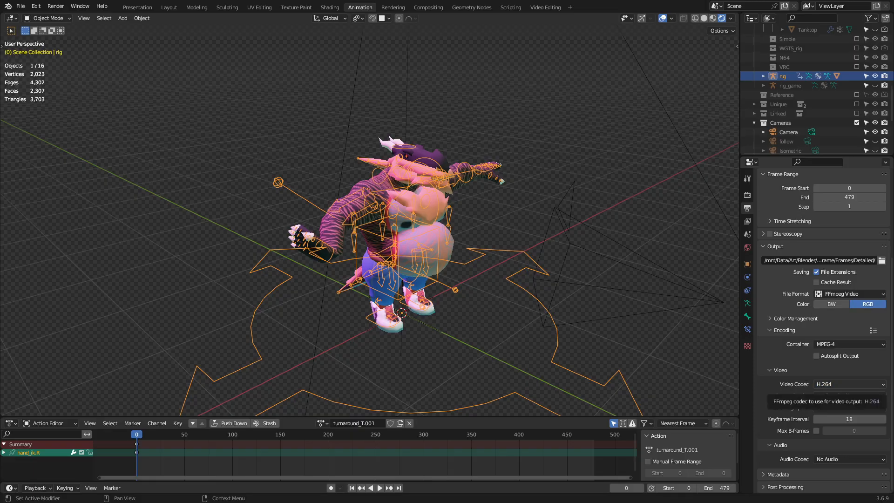
click(839, 384)
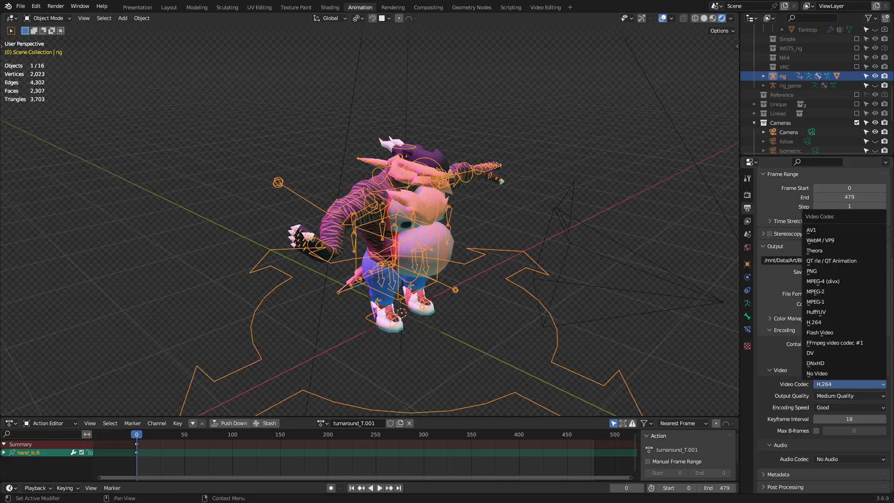
click(820, 230)
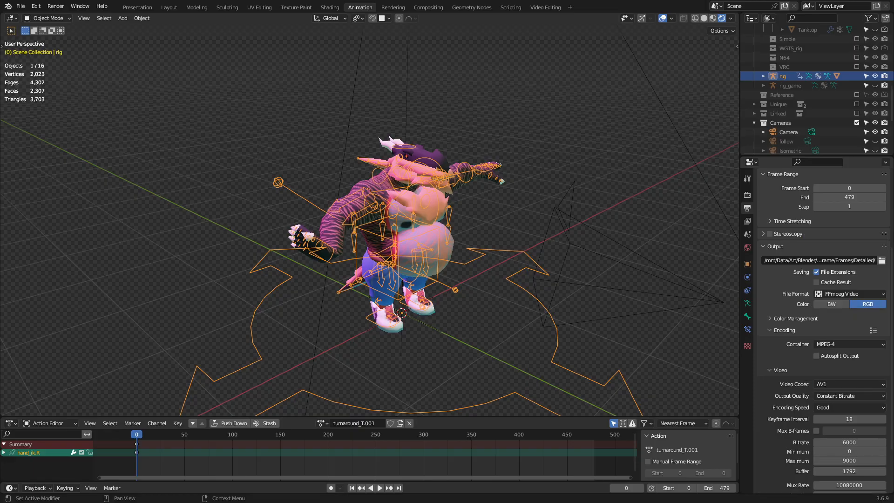
scroll(823, 331, down, 4)
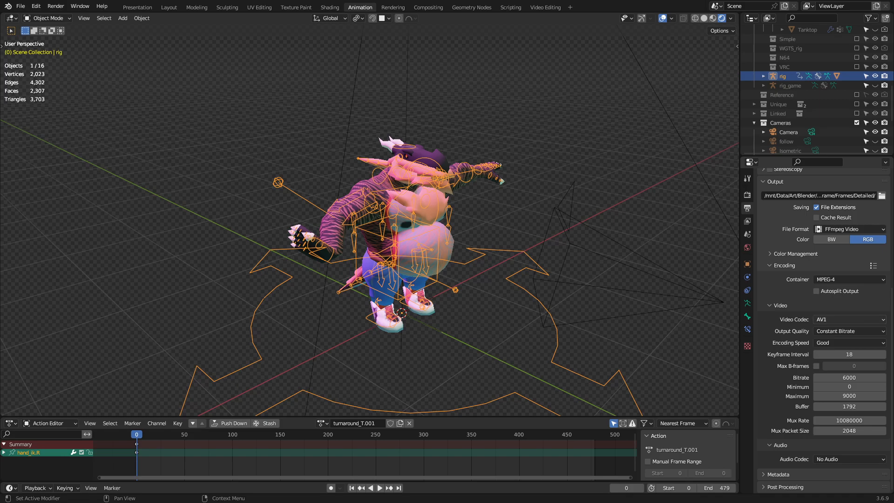
click(849, 320)
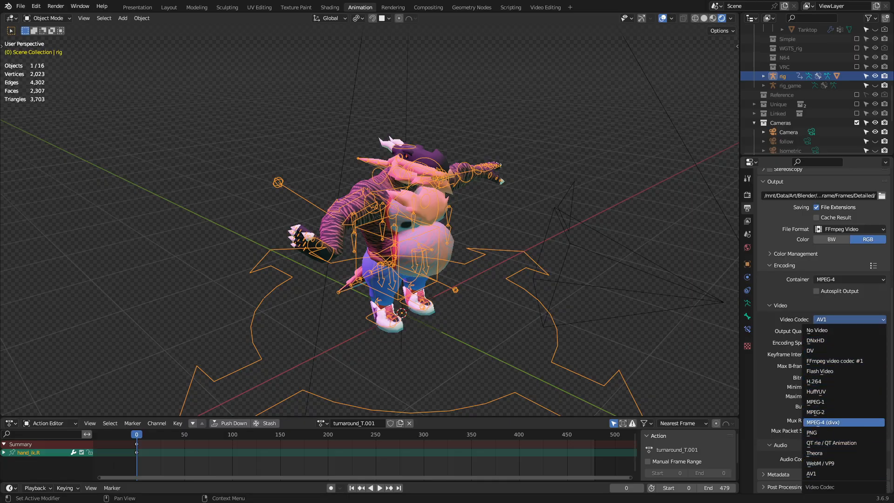
click(829, 382)
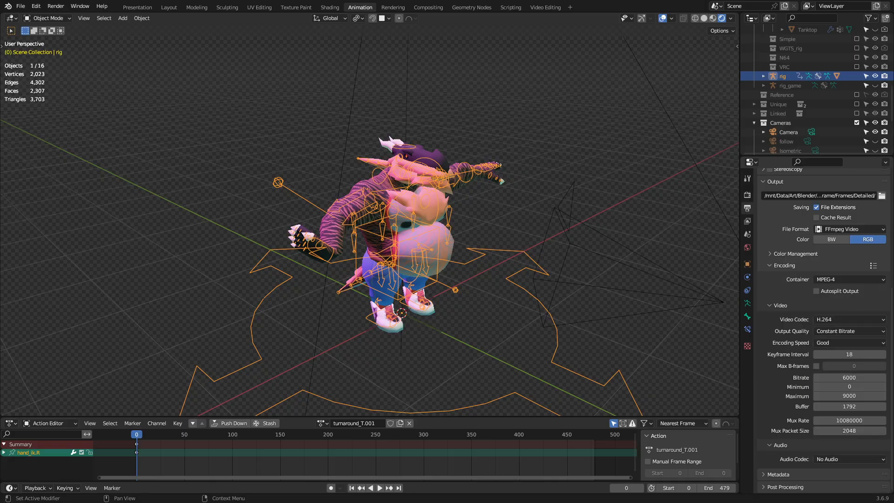
Try Perceptually Lossless, then set the video output quality to High Quality, keeping H.264 as the codec
click(836, 331)
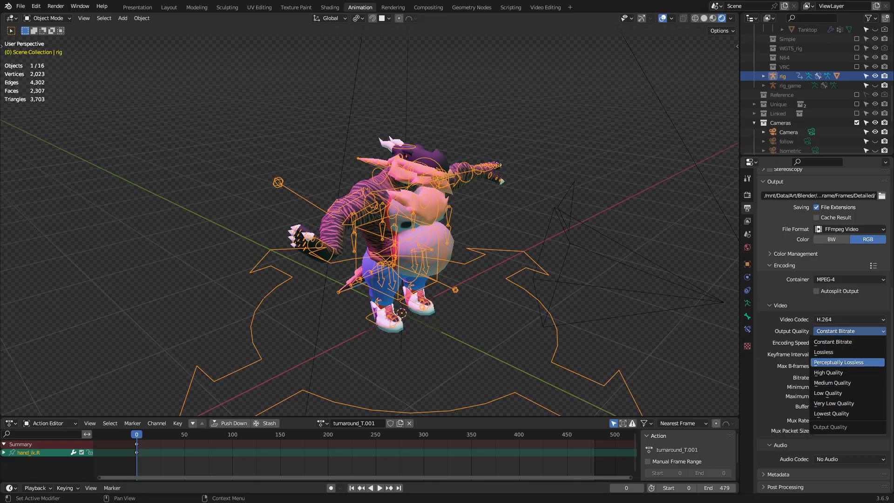
click(838, 362)
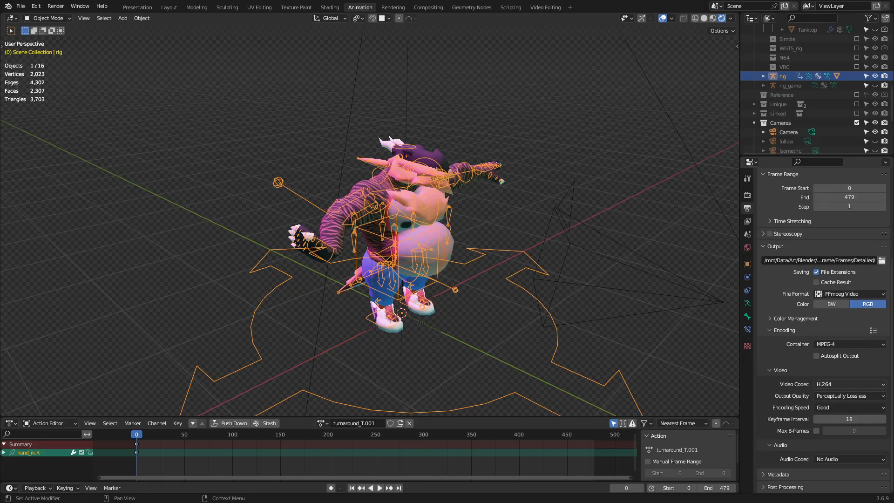
click(848, 396)
click(838, 437)
click(839, 384)
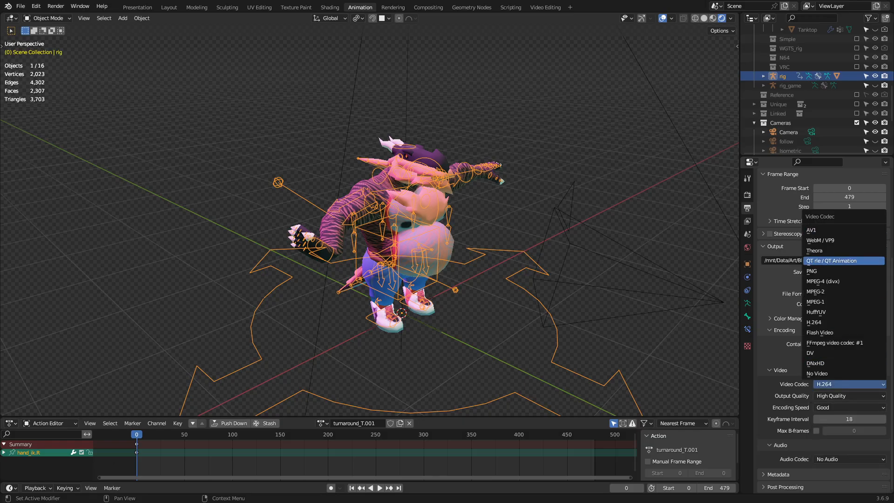
click(838, 322)
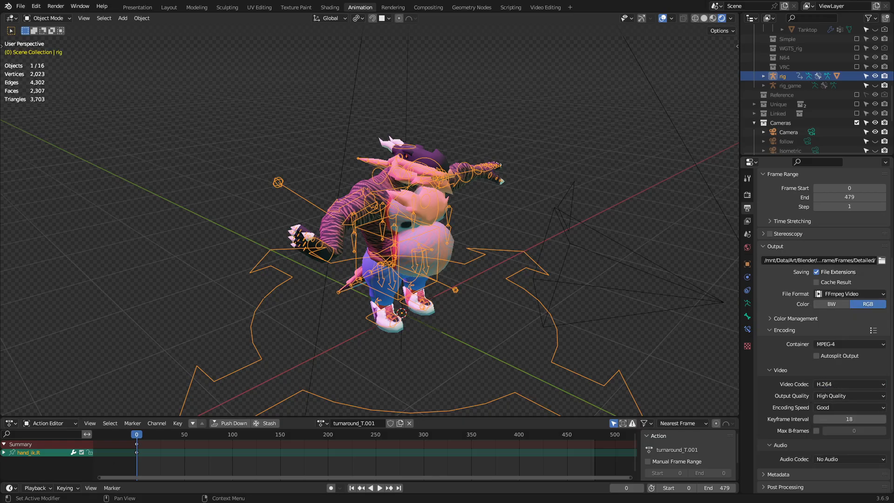
click(829, 408)
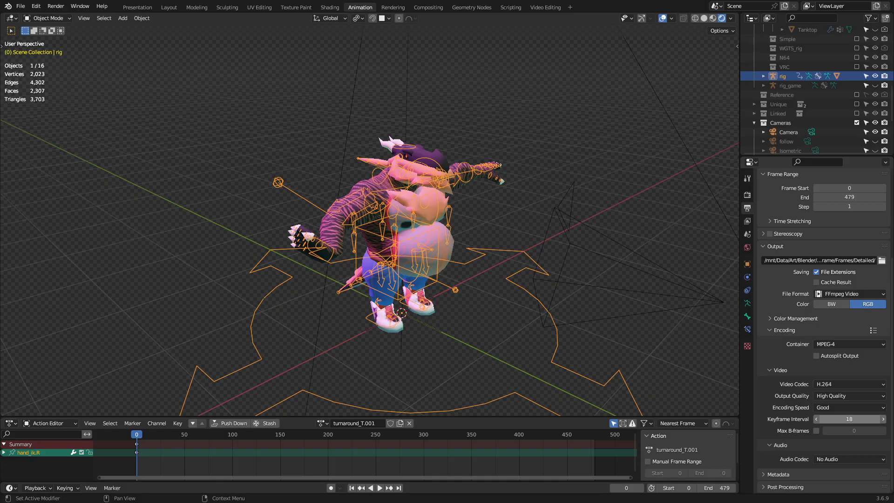
Set the audio codec to AAC and review its audio settings without altering the sample rate
click(834, 459)
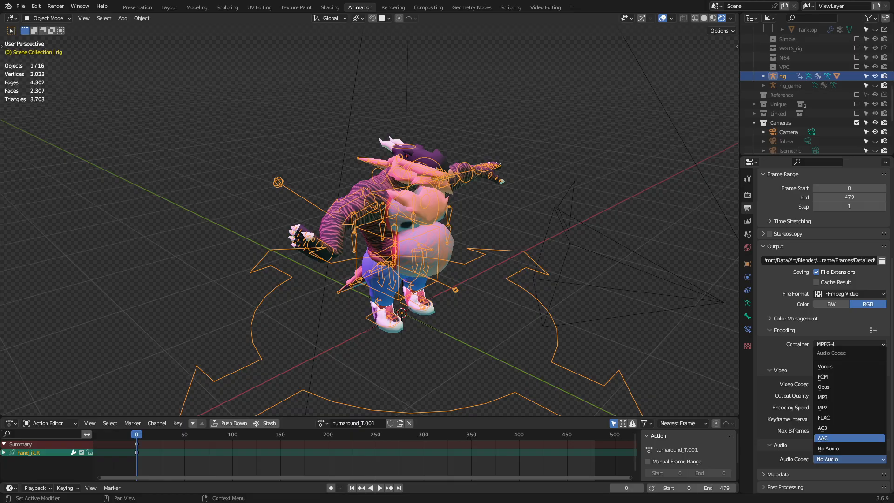
click(834, 438)
scroll(825, 333, down, 3)
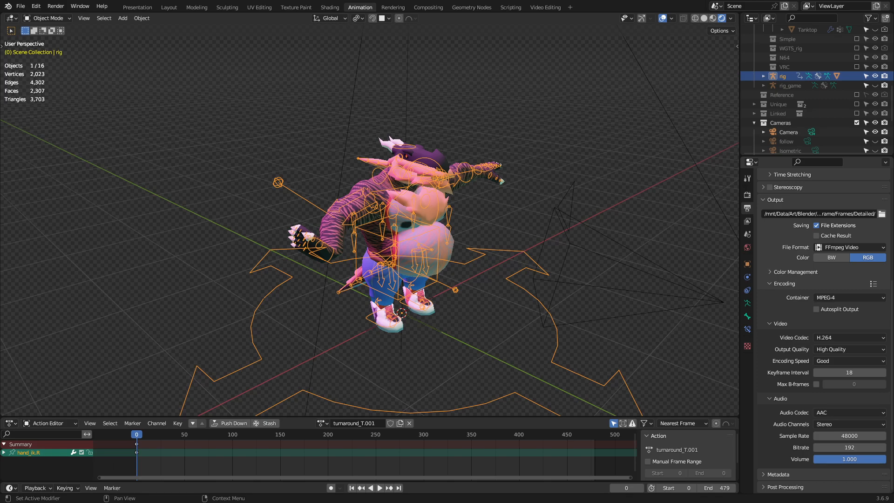
drag(849, 436, 852, 437)
key(Escape)
scroll(824, 331, up, 2)
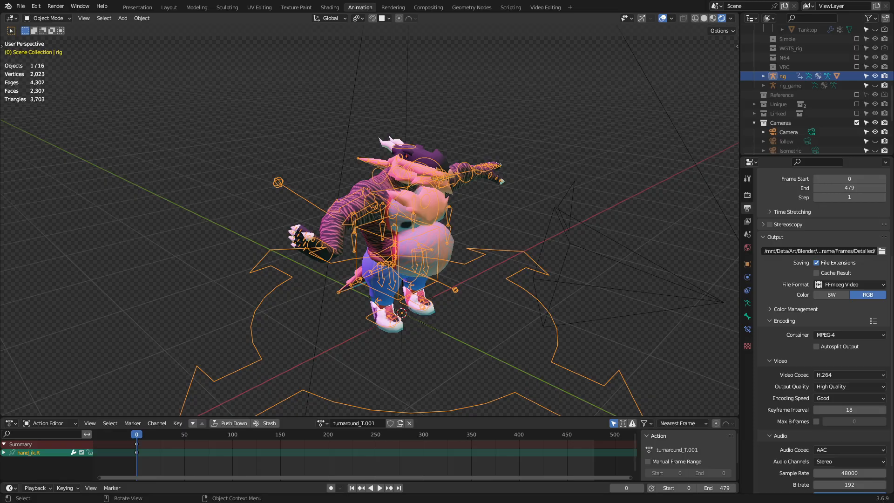
Review the frame rate and the X and Y resolution in the render format settings
mouse_move(466, 233)
middle_down()
mouse_move(415, 210)
mouse_move(305, 200)
mouse_move(406, 200)
mouse_move(410, 242)
mouse_move(419, 244)
mouse_move(485, 240)
mouse_move(428, 235)
mouse_move(420, 219)
mouse_move(471, 233)
middle_up()
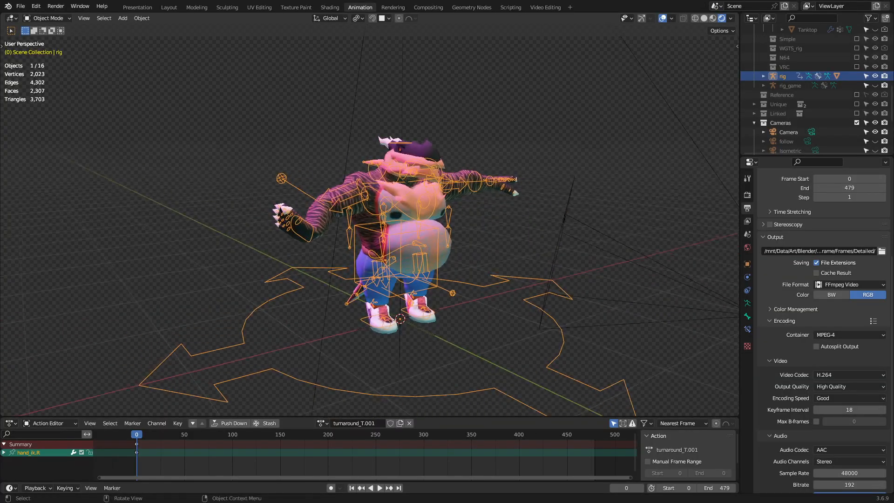
scroll(811, 279, up, 2)
scroll(833, 280, up, 5)
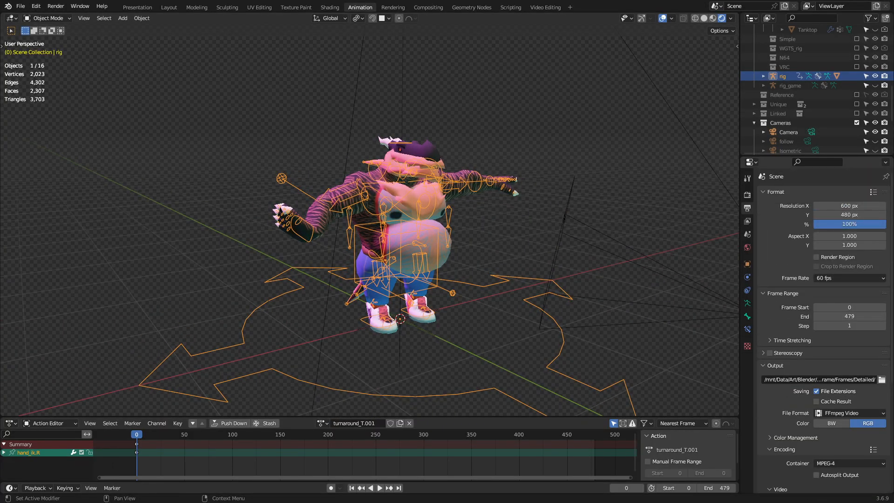
click(850, 279)
click(850, 278)
click(851, 278)
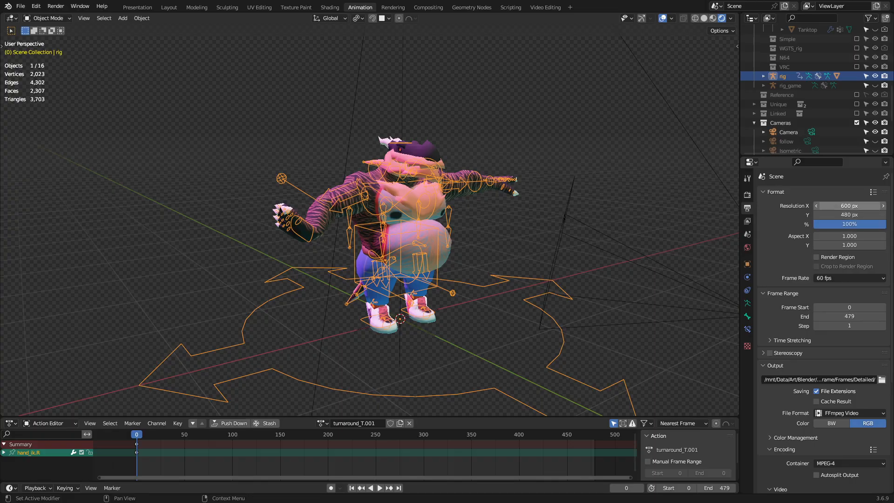
click(849, 214)
key(Return)
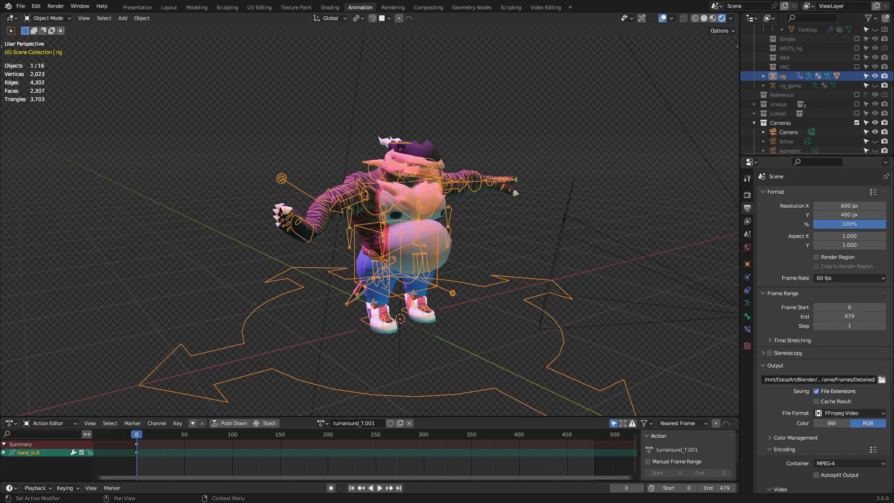
Try a resolution scale of 300%, undo it, and check the available frame rates
click(850, 225)
click(839, 224)
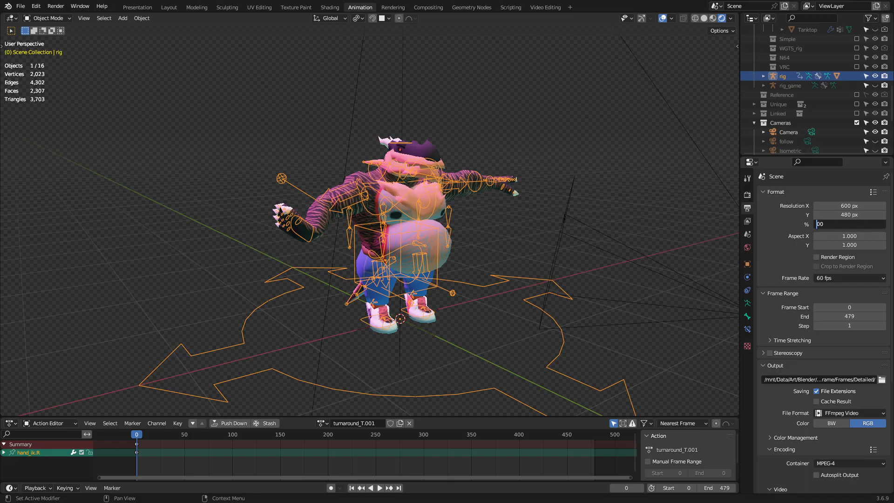
text(3)
key(Return)
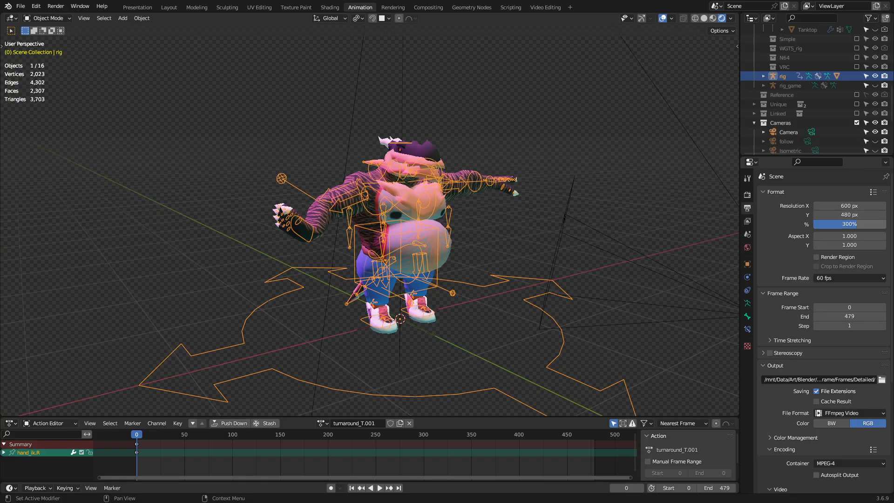
key(ctrl+z)
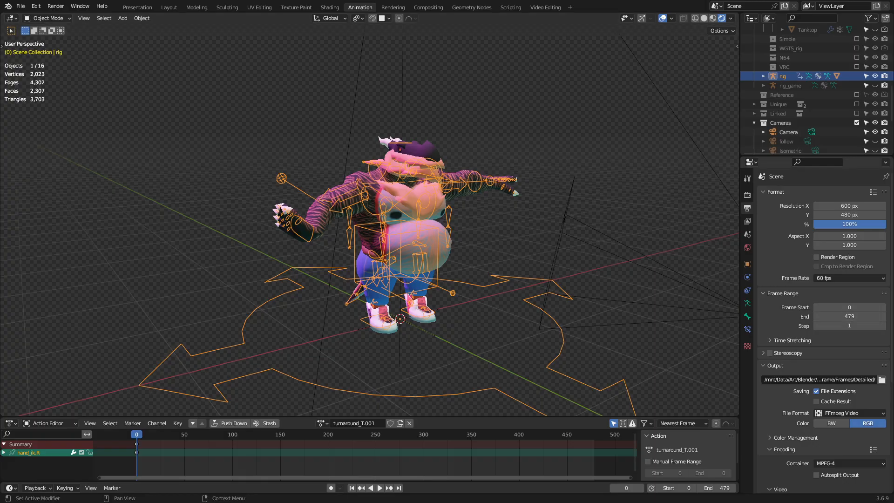
click(850, 278)
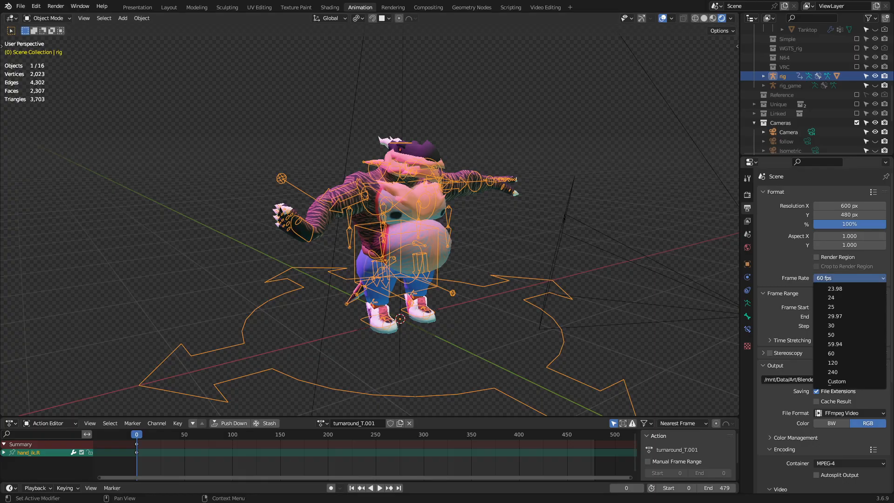
click(849, 278)
Switch the rig to Pose Mode and assign it the running action
scroll(370, 223, up, 2)
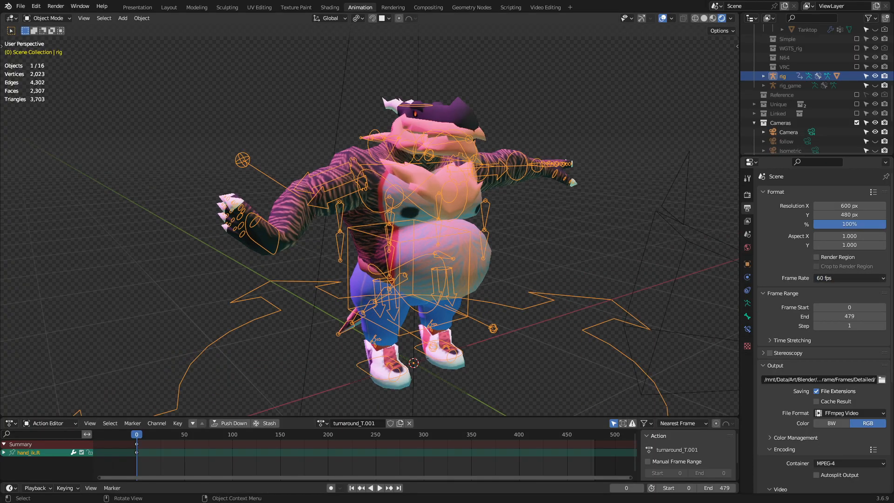
key(ctrl+Tab)
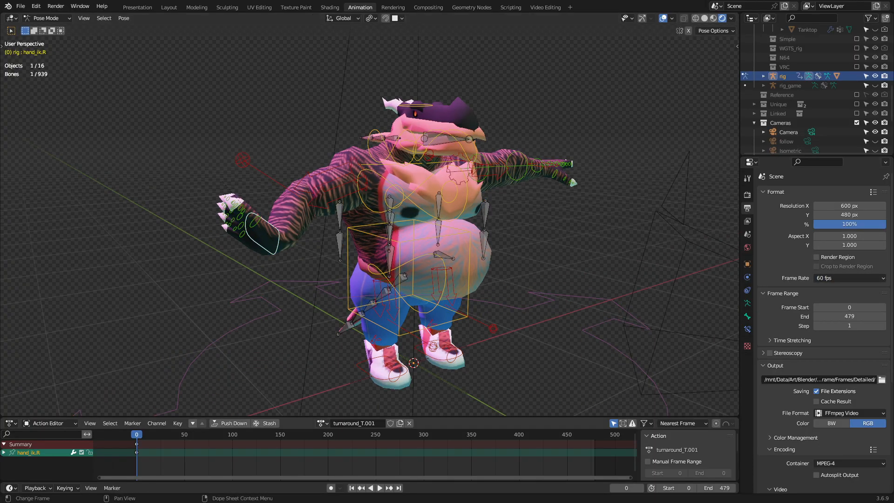
click(321, 423)
scroll(350, 345, up, 16)
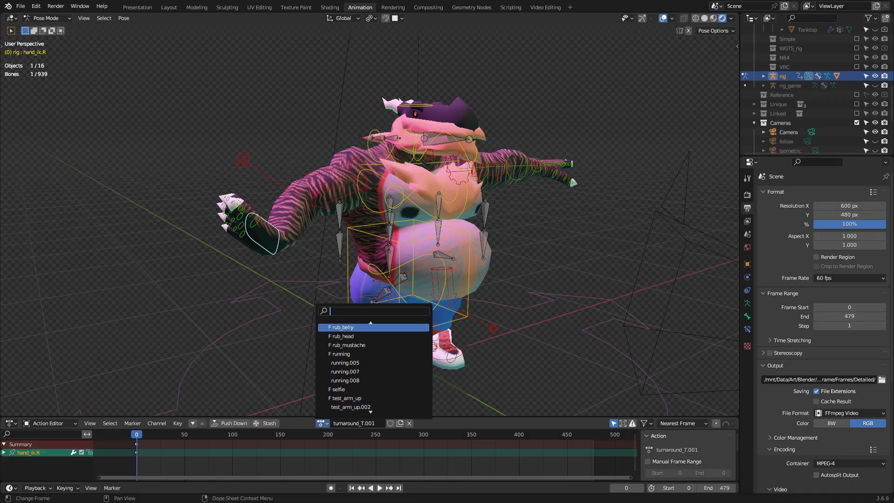
scroll(350, 371, down, 7)
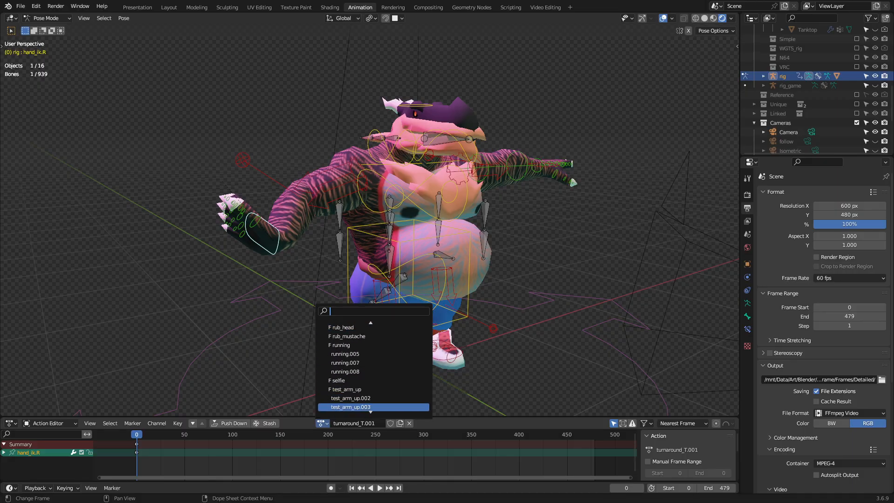
click(350, 346)
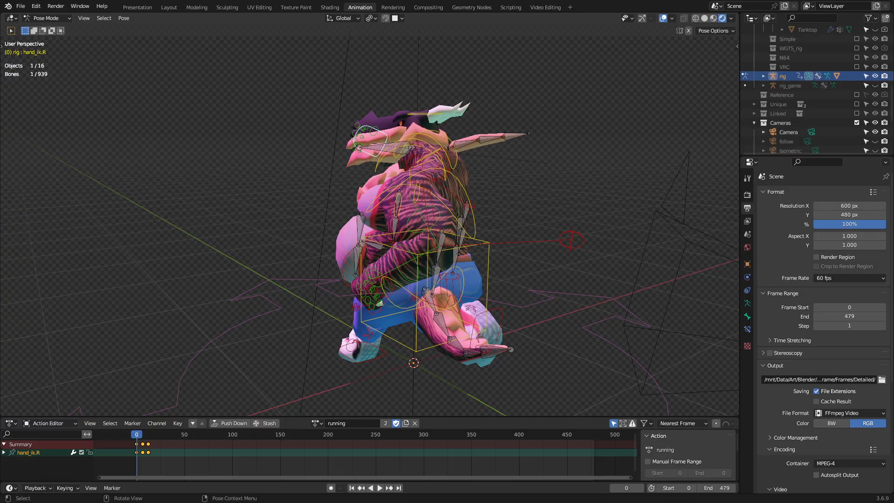
Select all of the rig's bones and preview the running animation from the side
key(a)
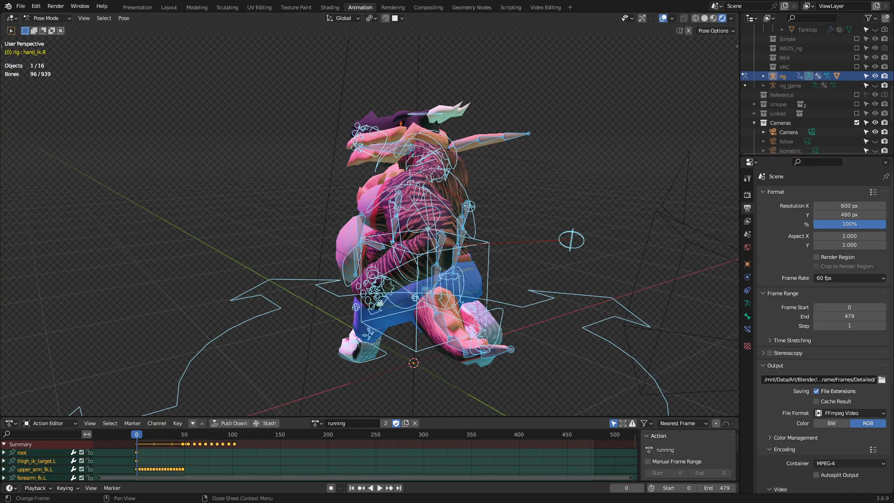
ctrl+scroll(319, 456, left, 3)
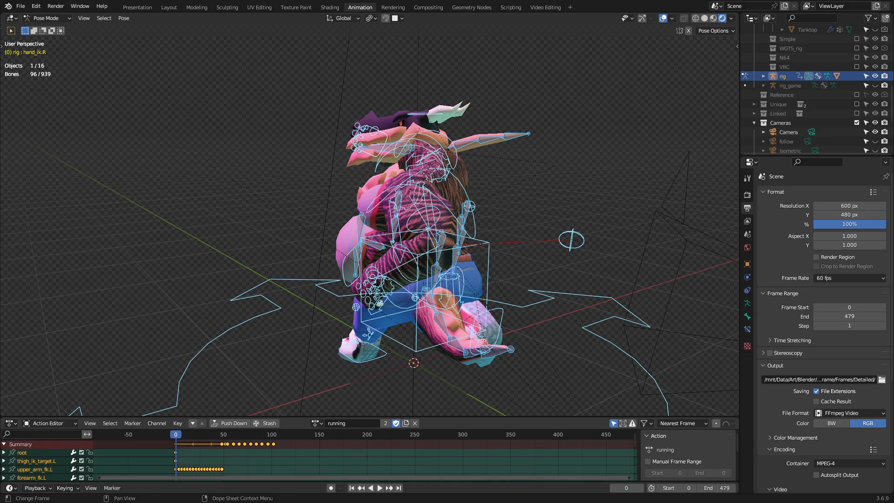
middle_drag(354, 261, 398, 255)
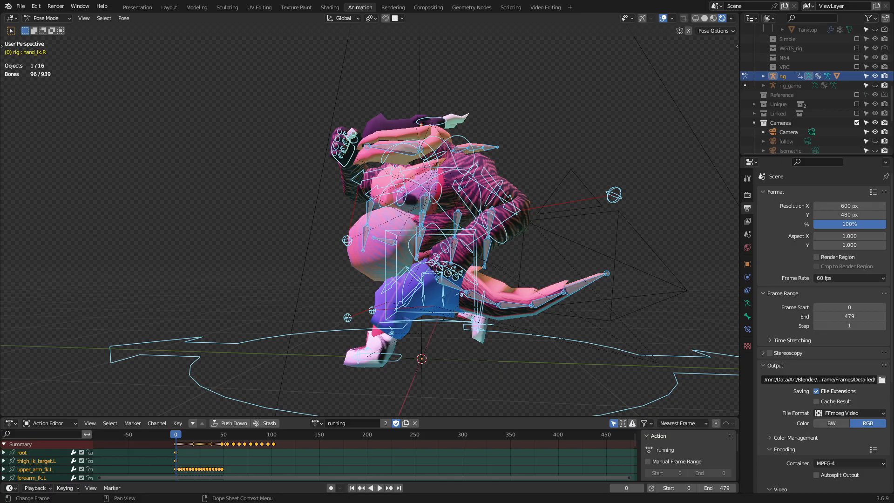
key(space)
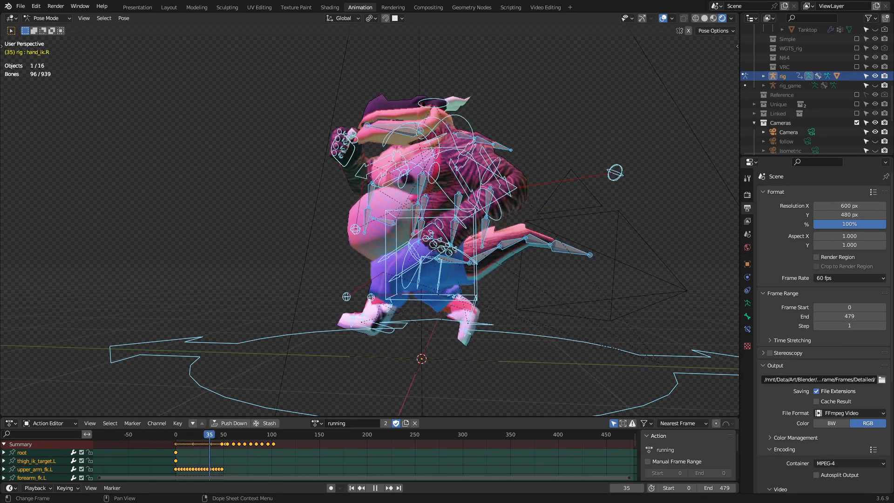
key(Escape)
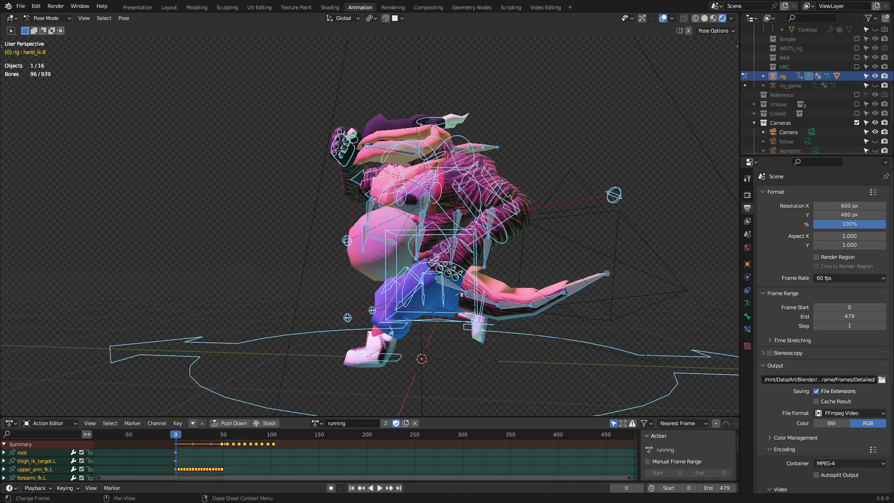
Try compressing the running action's keyframes in time toward frame 0
key(s)
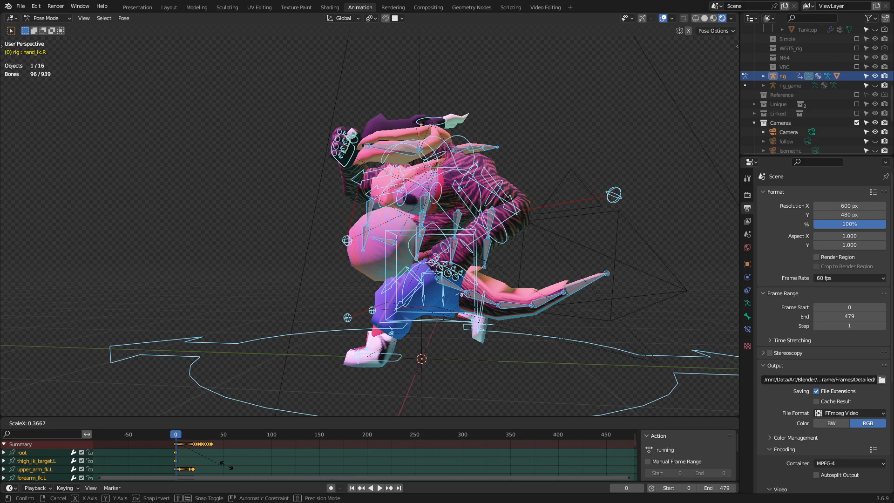
key(Escape)
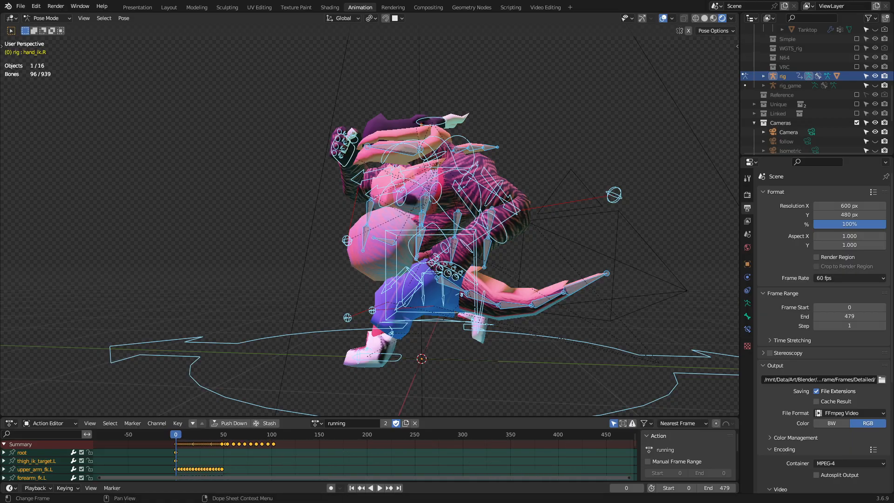
Try scaling the running action's keyframes in time, cancel it, and examine the keys around frames 0 to 38 in a maximized Action Editor
key(s)
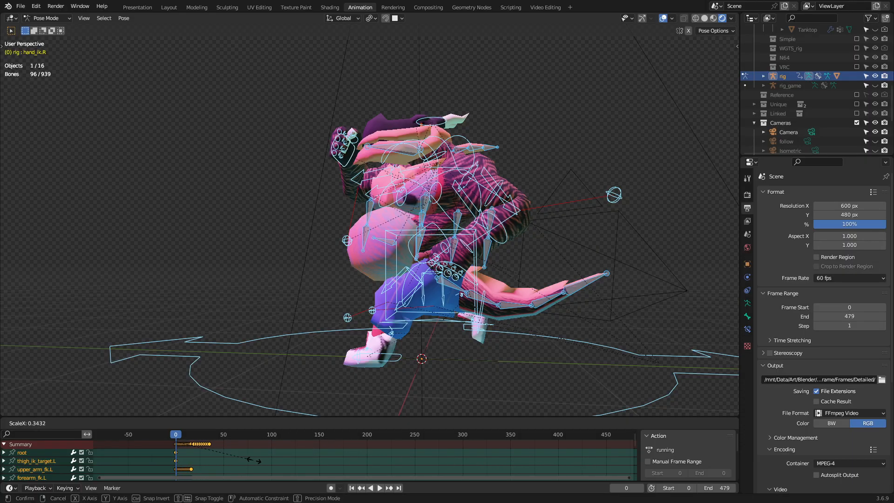
right_click(330, 465)
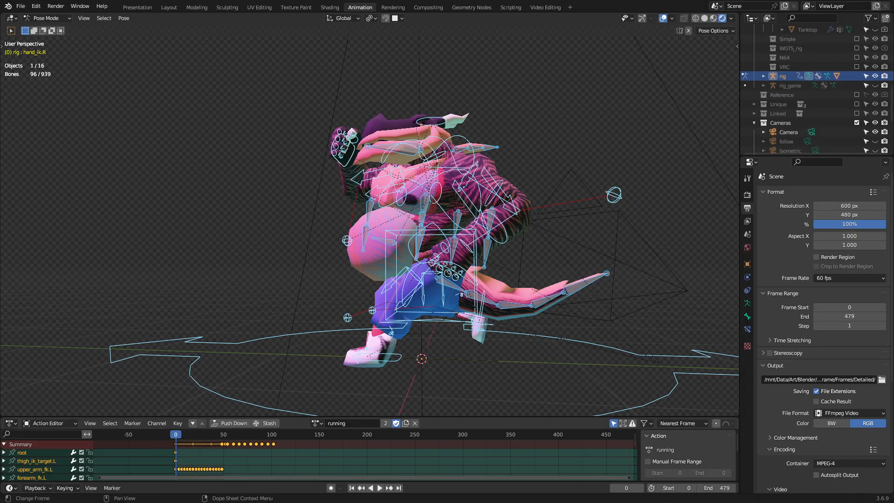
key(ctrl+space)
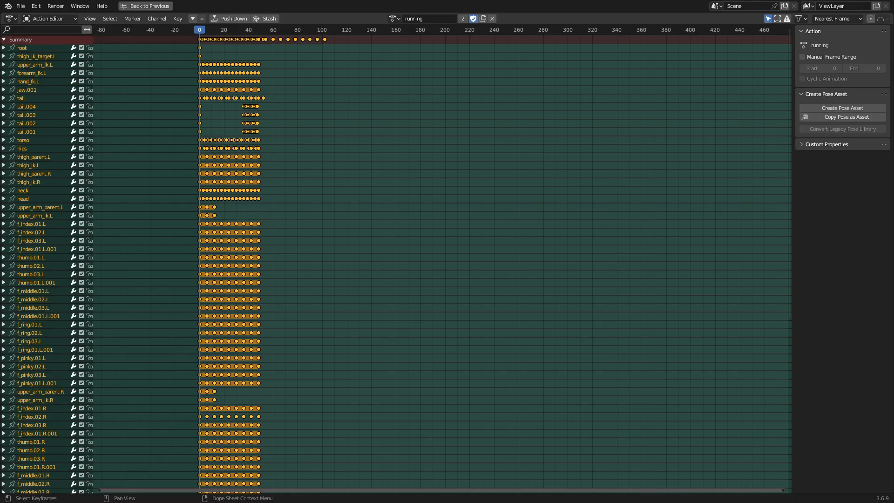
key(Home)
scroll(442, 261, up, 5)
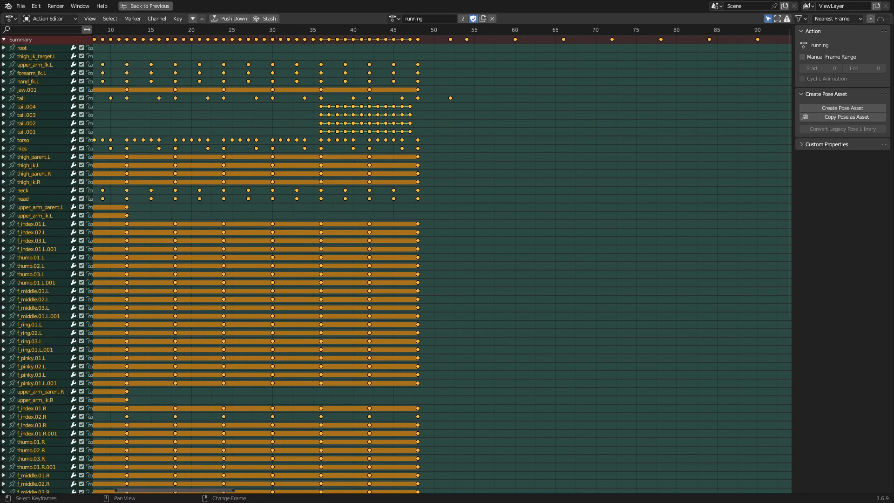
ctrl+scroll(443, 261, up, 5)
scroll(443, 261, up, 4)
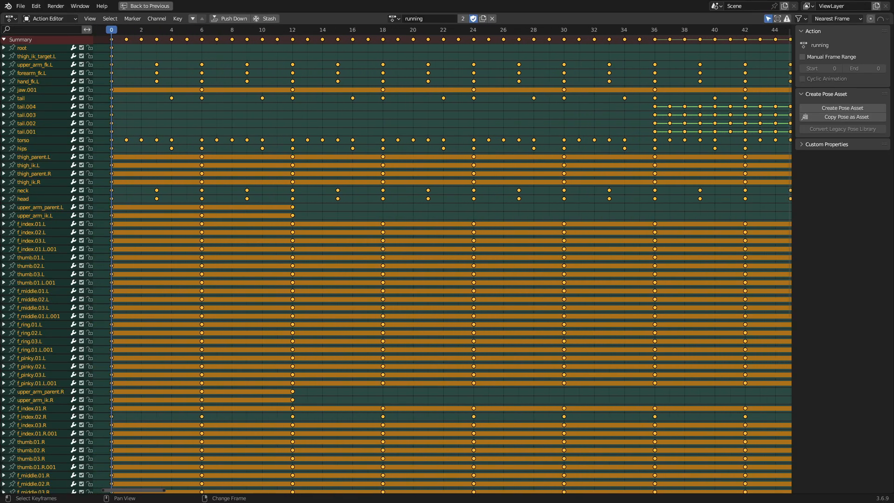
ctrl+scroll(443, 260, up, 3)
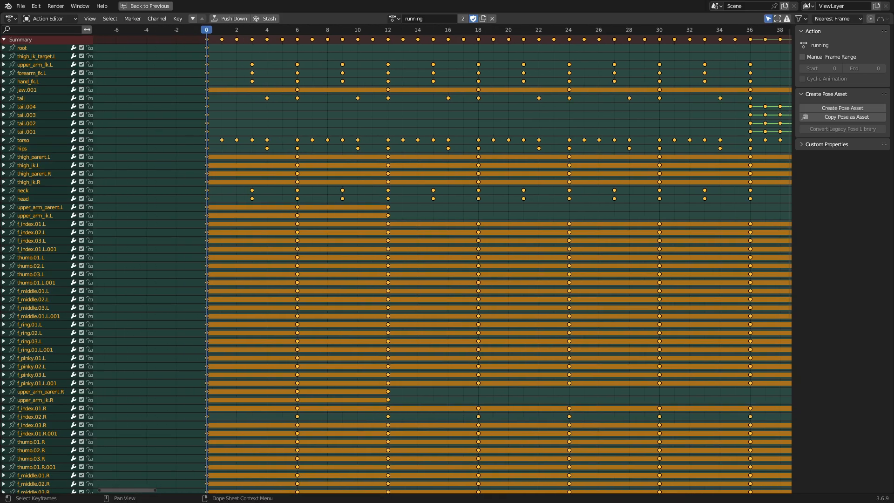
Try compressing all of the running action's keys toward frame 0 so the finger keys end at frame 20, and undo it
key(s)
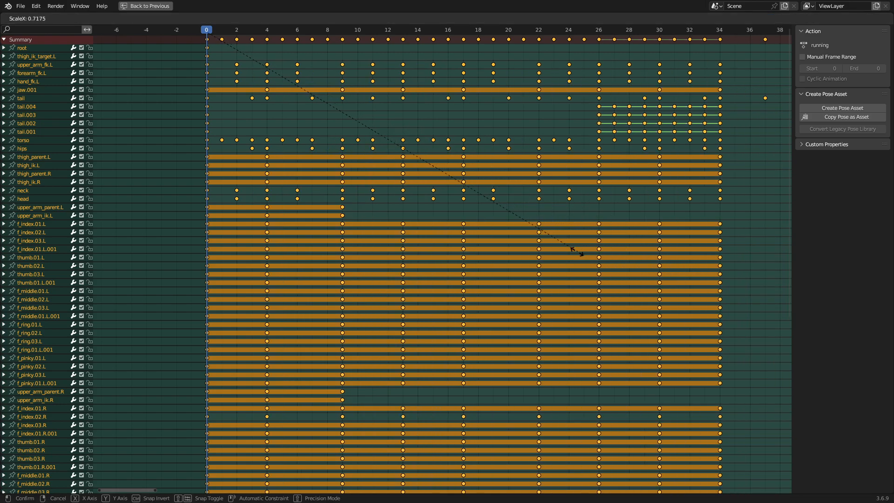
click(422, 222)
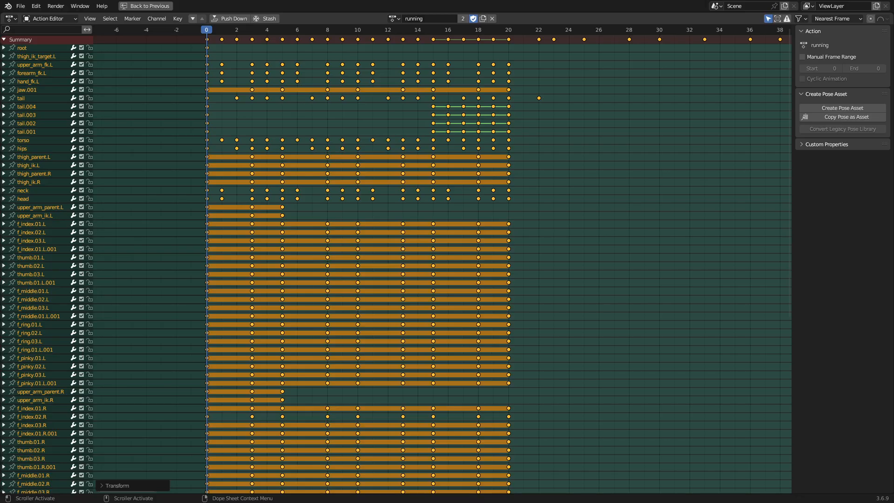
key(ctrl+z)
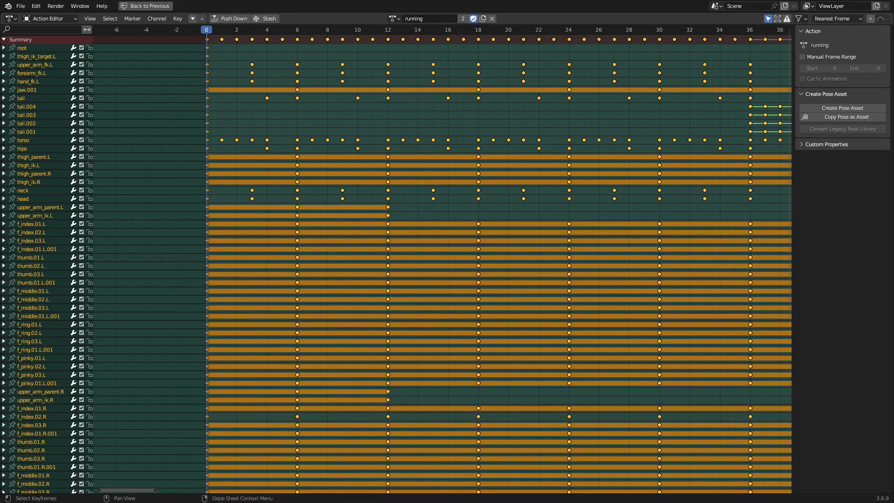
Preview several time compressions of all the selected keys, at factors of about 0.70, 0.78 and 0.55, and cancel each
key(s)
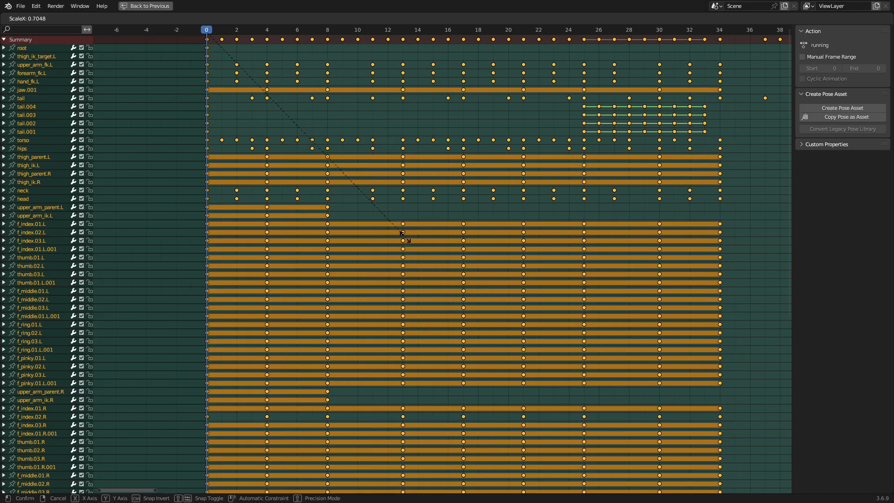
key(Escape)
key(s)
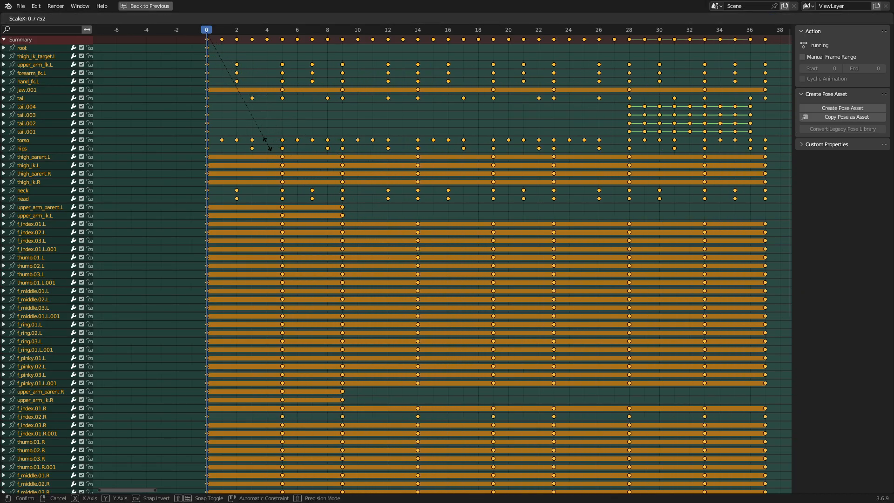
key(Escape)
key(s)
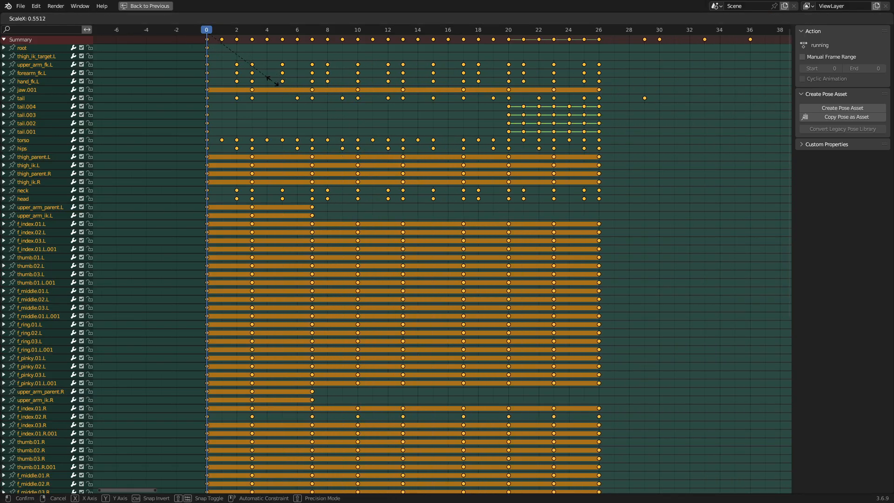
key(Escape)
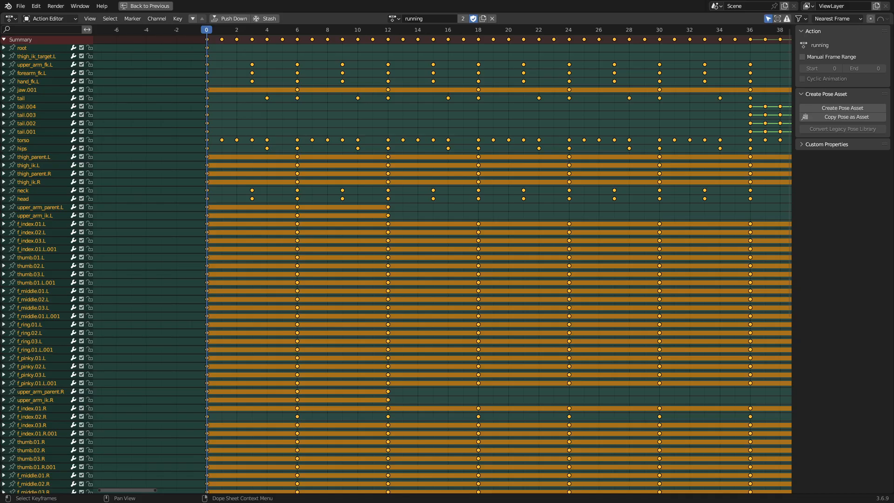
key(ctrl+space)
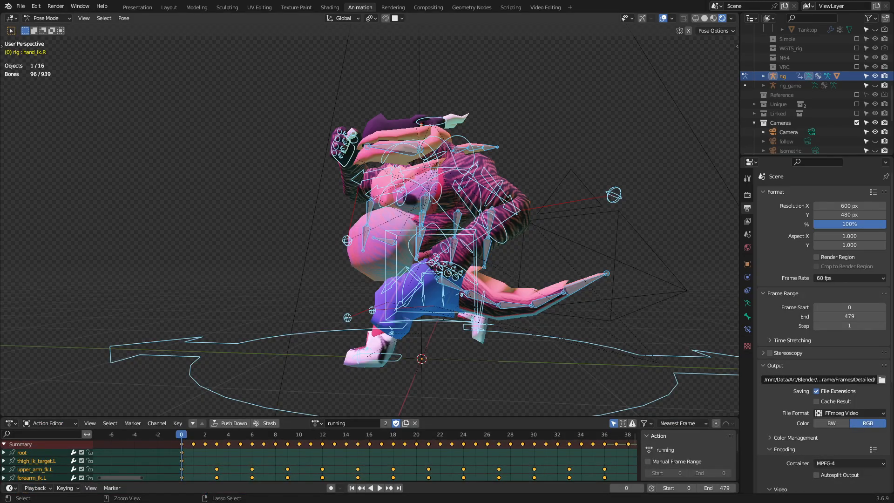
middle_drag(335, 219, 443, 245)
scroll(443, 244, down, 2)
middle_drag(364, 233, 444, 239)
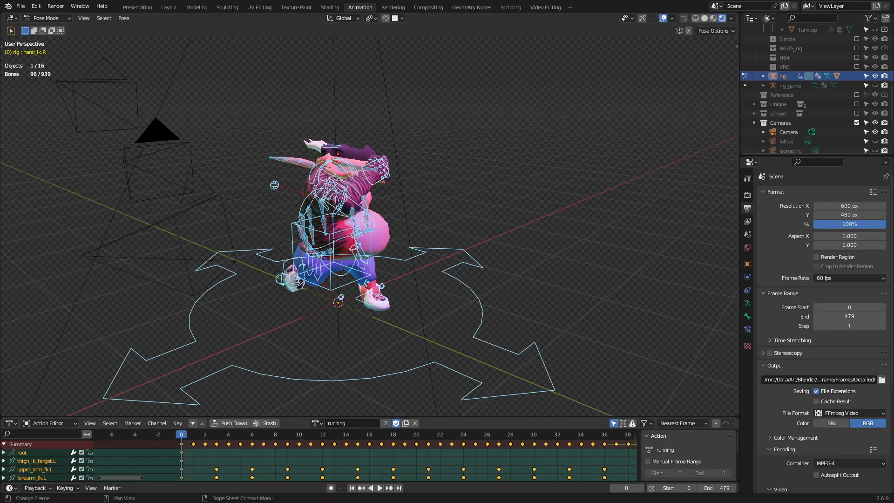
middle_drag(364, 233, 419, 236)
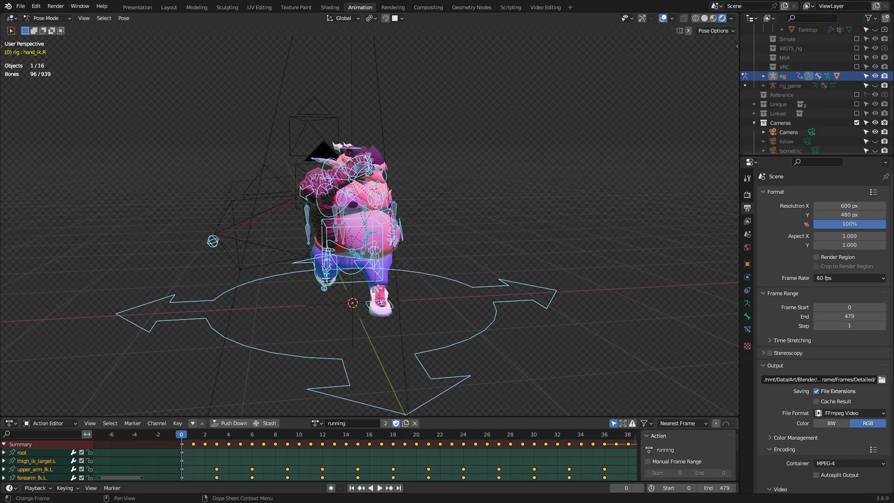
Select the keys from frame 0 to 21 on the channels from tail.004 to thumb.02.L and try compressing only those in time
key(ctrl+space)
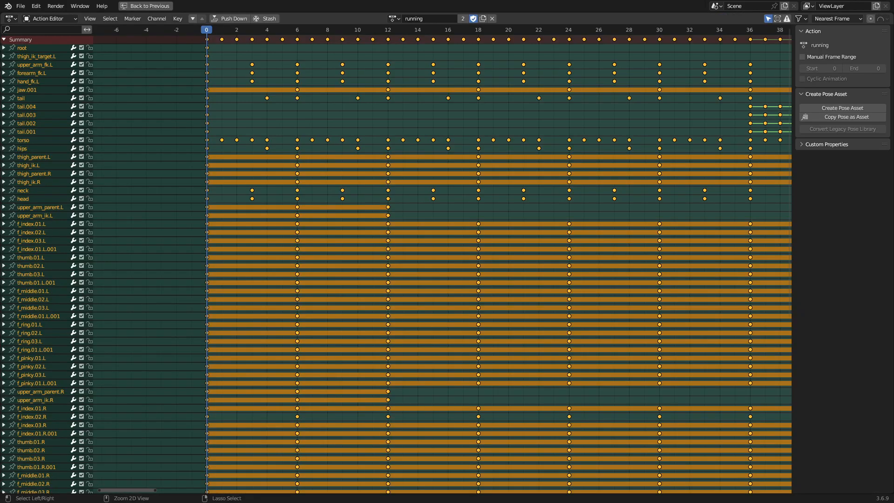
drag(526, 109, 163, 269)
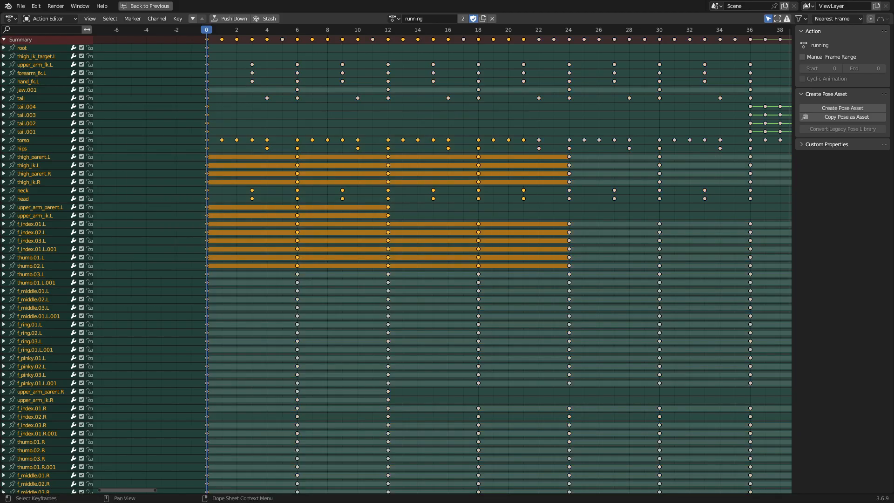
key(s)
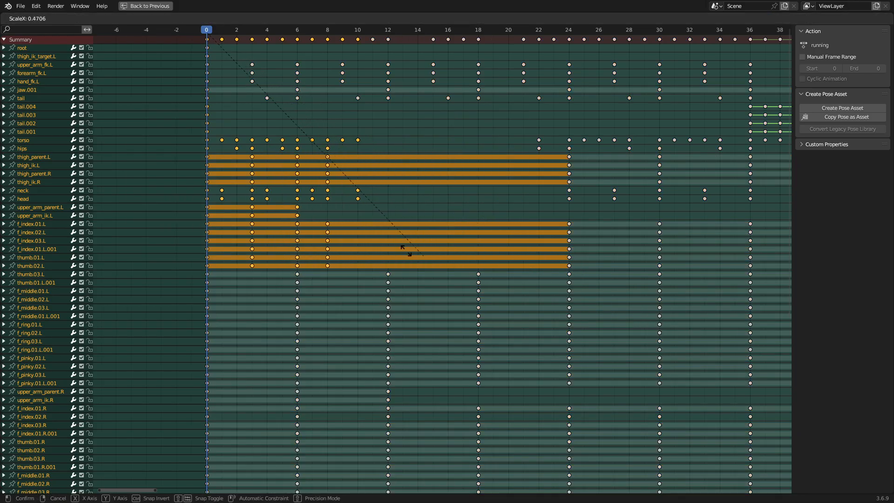
click(765, 429)
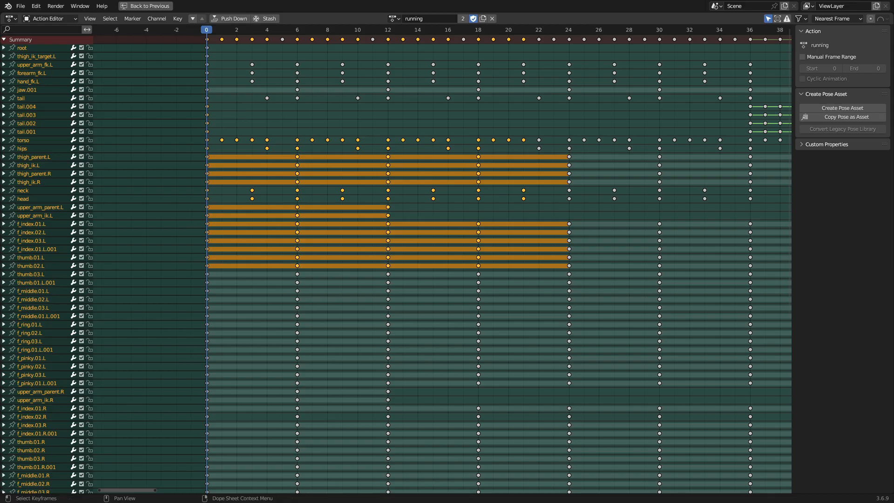
Replace the partial key selection with the whole column of keys at frame 6 using the Summary row
click(145, 199)
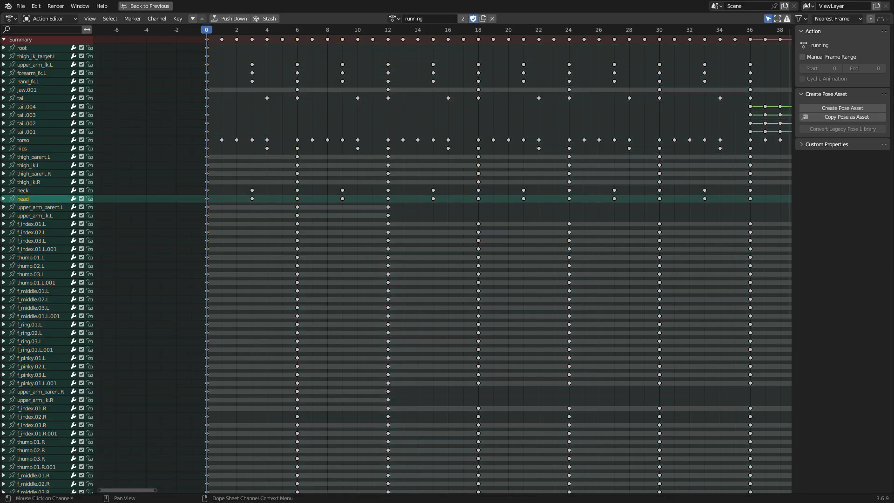
click(145, 39)
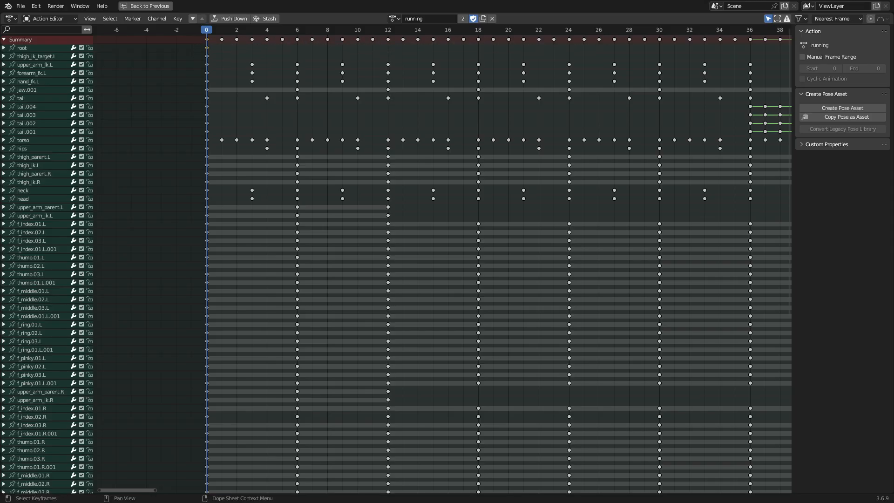
click(297, 40)
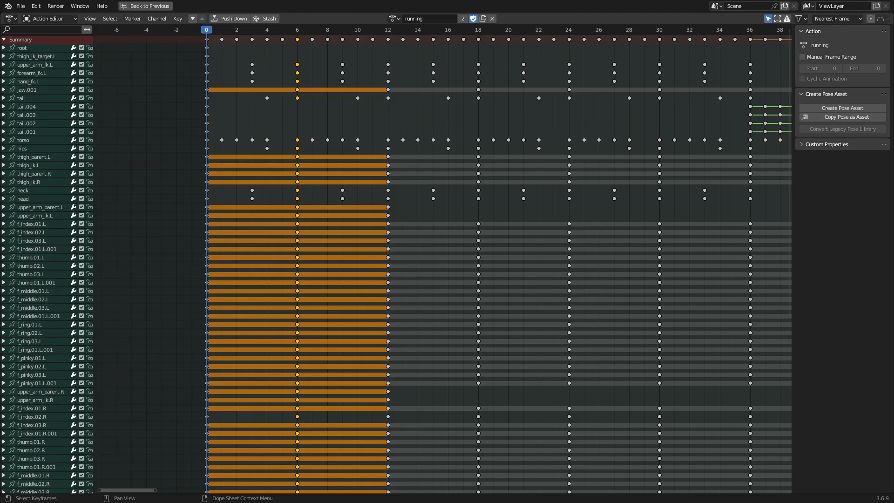
Make the root channel active, select all of the running action's keyframes, and check the channels down to Belly
click(22, 48)
scroll(442, 260, down, 7)
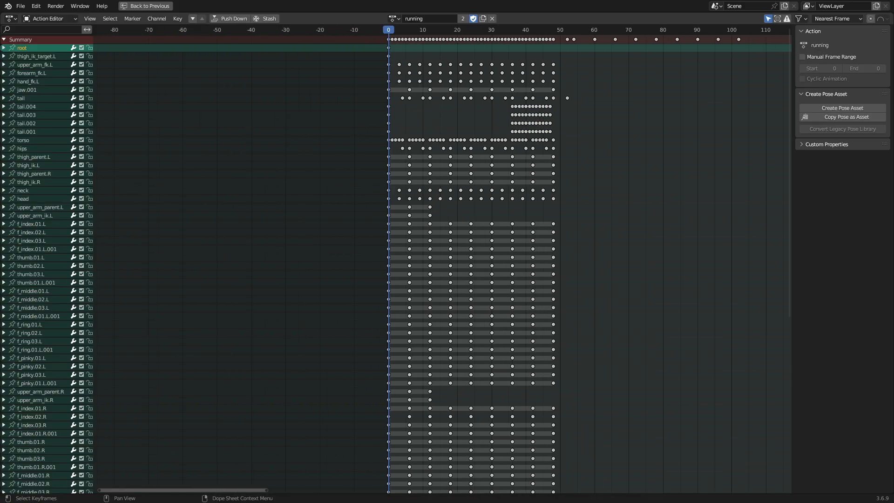
ctrl+scroll(442, 261, right, 5)
key(a)
scroll(442, 261, down, 10)
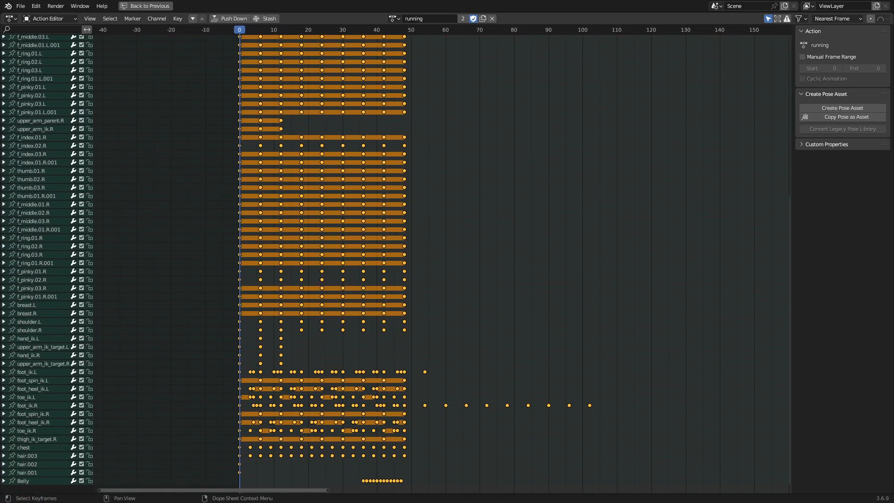
scroll(443, 261, up, 10)
ctrl+scroll(442, 261, left, 1)
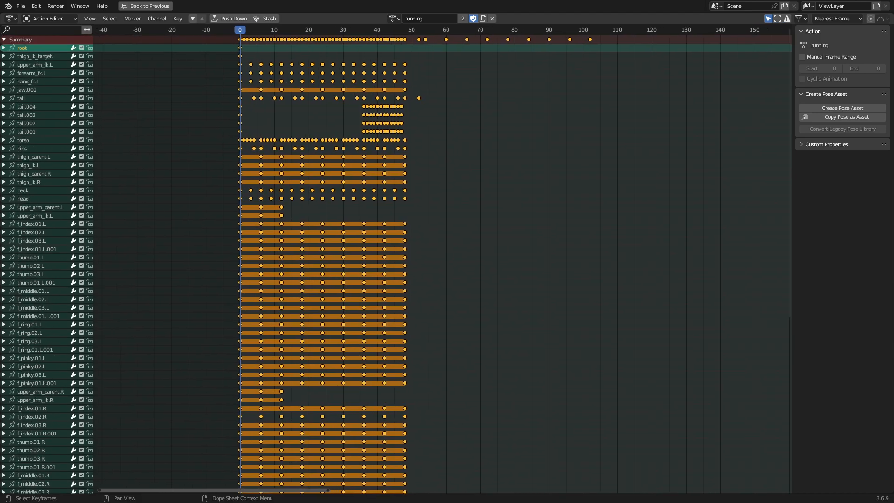
Return to the full Animation layout, view the rig from the side, and look over the output and encoding settings
key(ctrl+space)
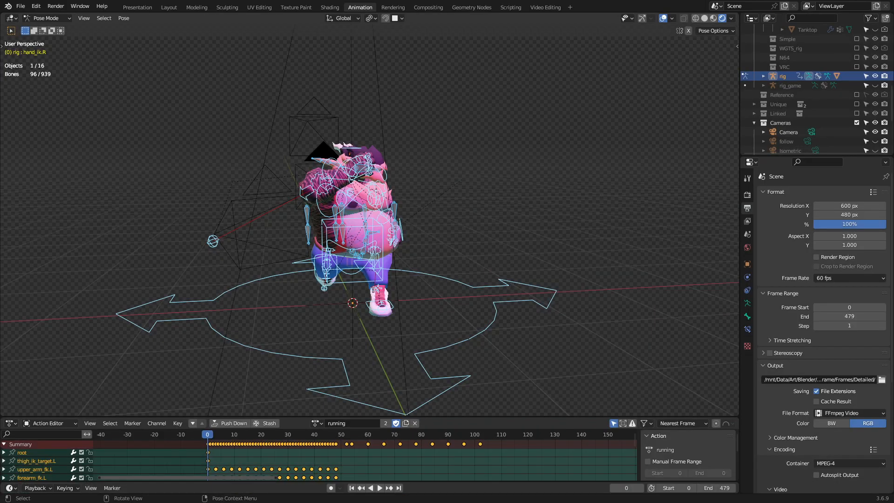
middle_drag(373, 233, 482, 239)
scroll(824, 326, down, 5)
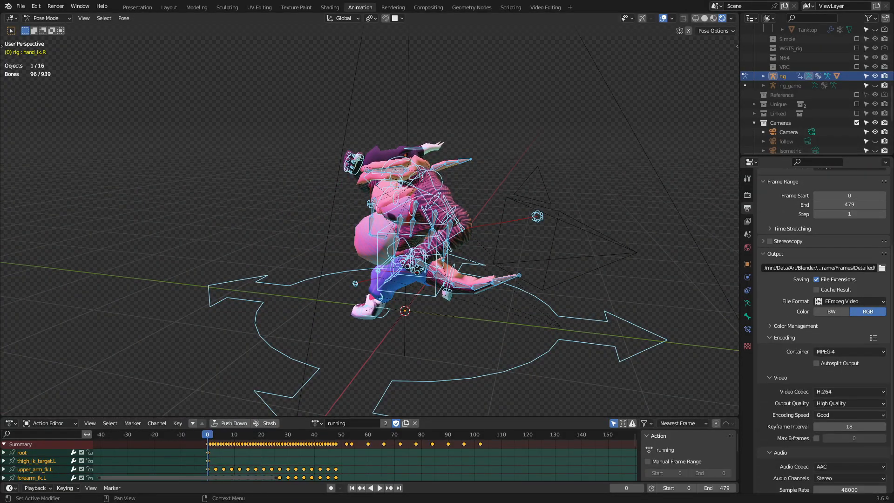
scroll(825, 326, up, 6)
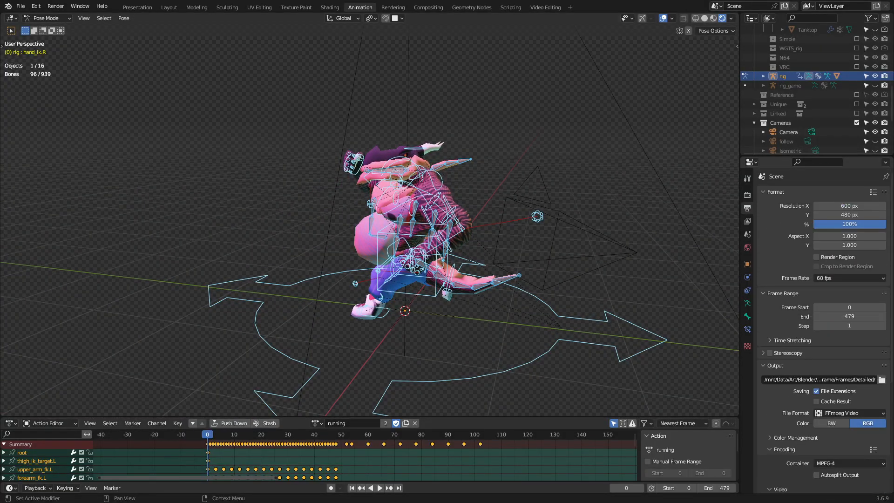